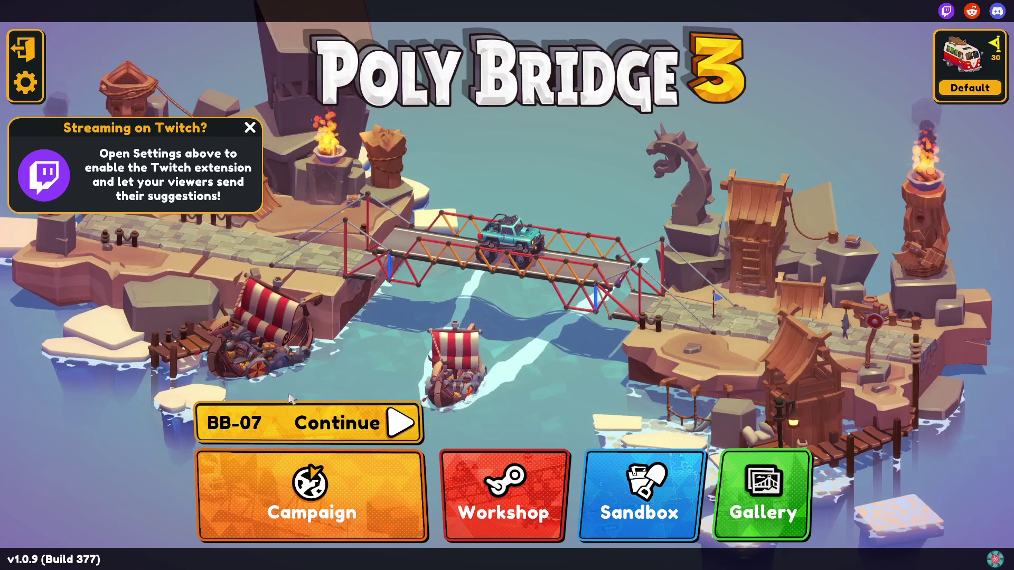
- Continue level BB-07 from the main menu
click(309, 423)
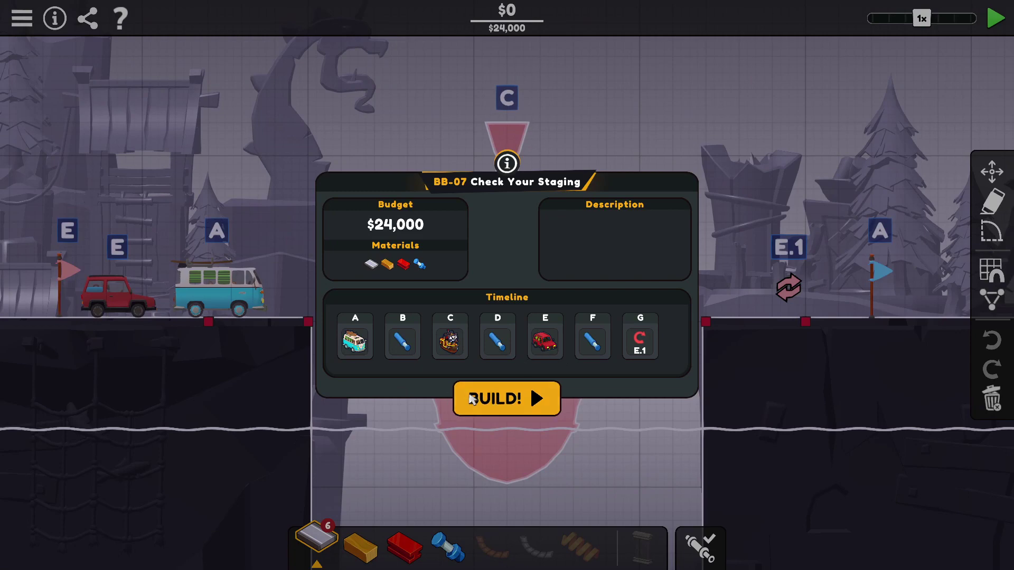
- Close the level overview and lay a road from the left bank to the right bank
click(494, 400)
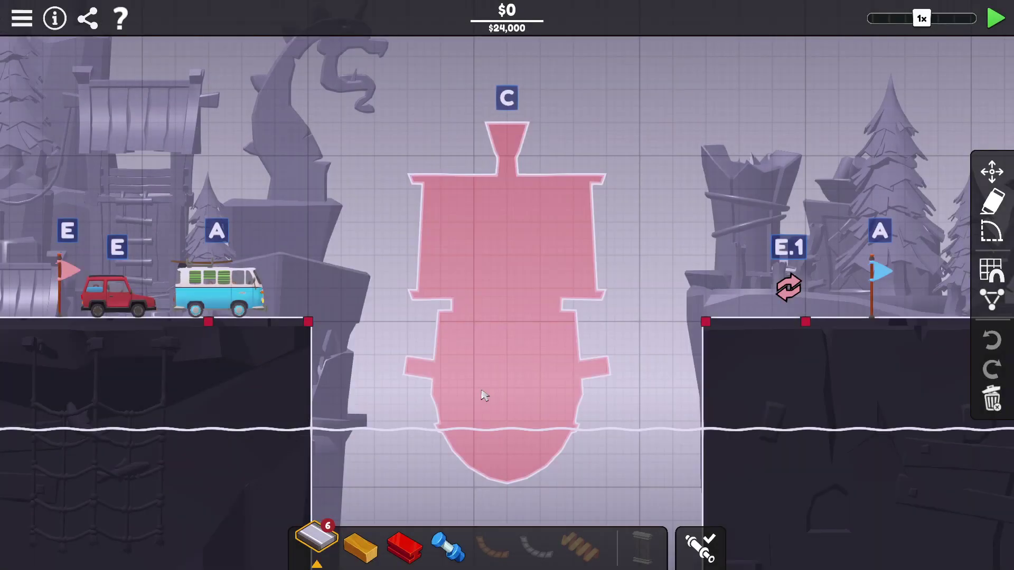
click(310, 320)
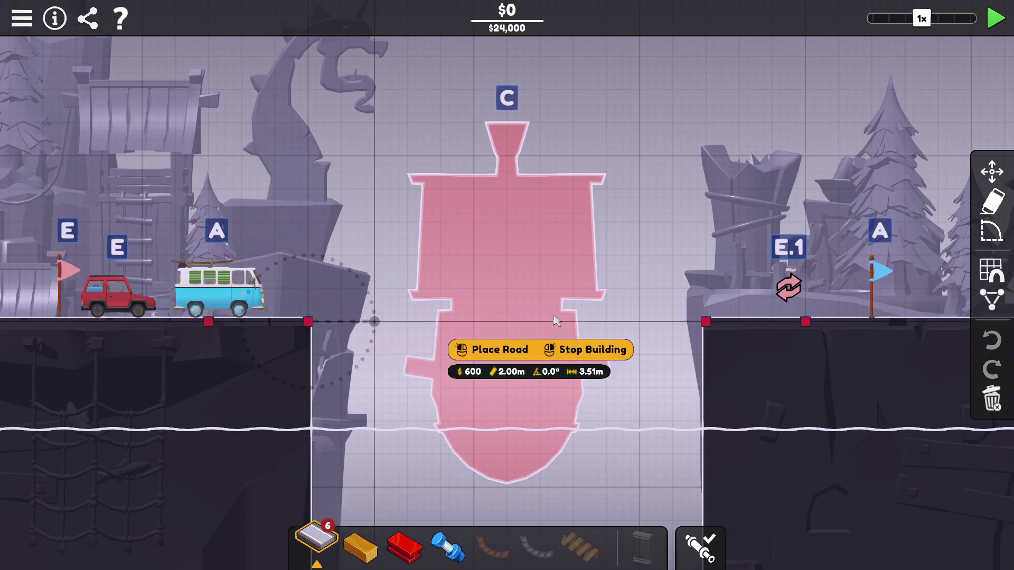
click(705, 320)
right_click(668, 242)
- Build a wooden zigzag truss above the road from the left anchor to the right anchor
click(361, 545)
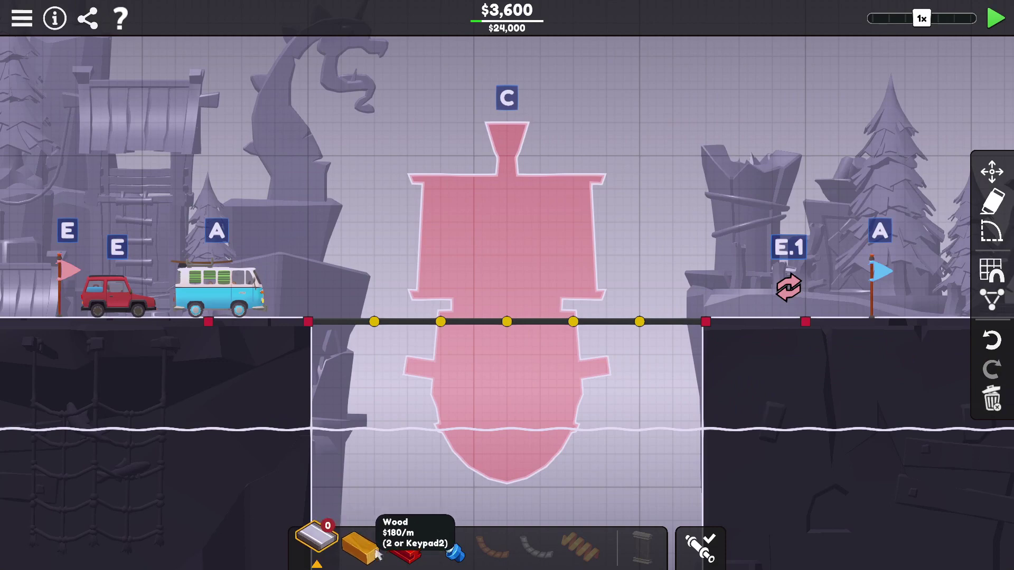
click(309, 322)
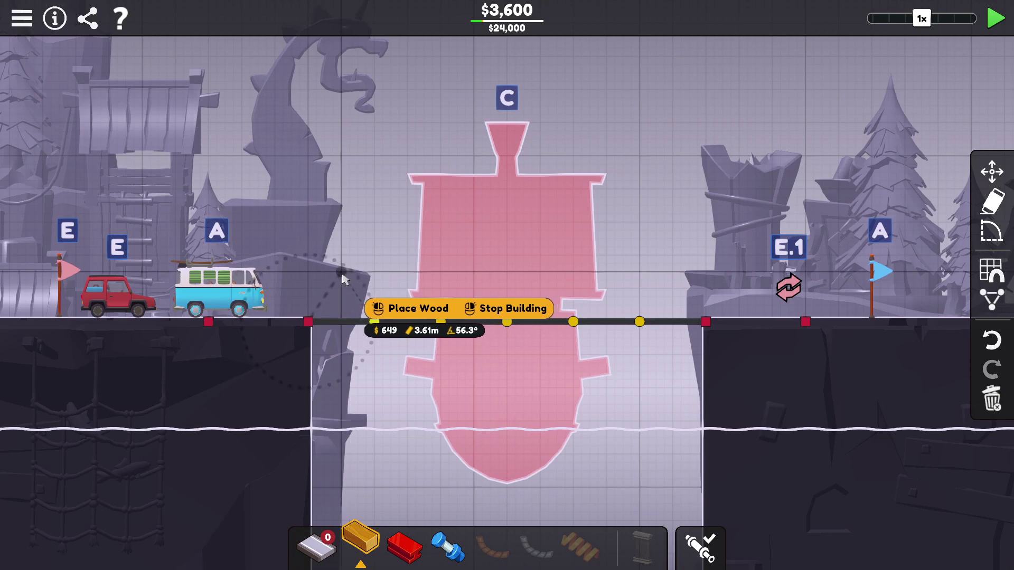
click(341, 281)
click(373, 322)
click(406, 274)
click(439, 322)
click(473, 273)
click(538, 273)
click(605, 274)
click(673, 274)
right_click(773, 279)
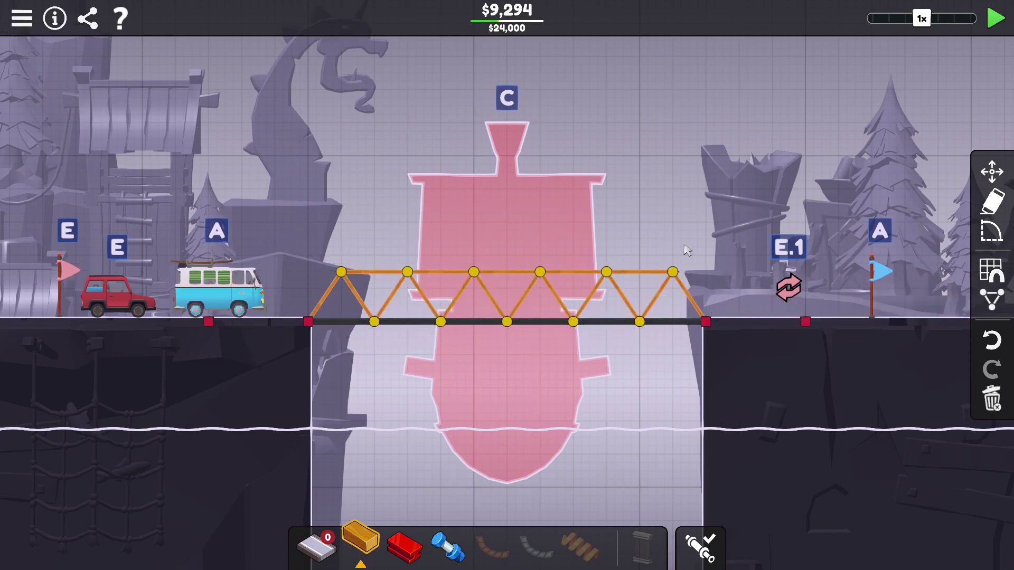
click(408, 547)
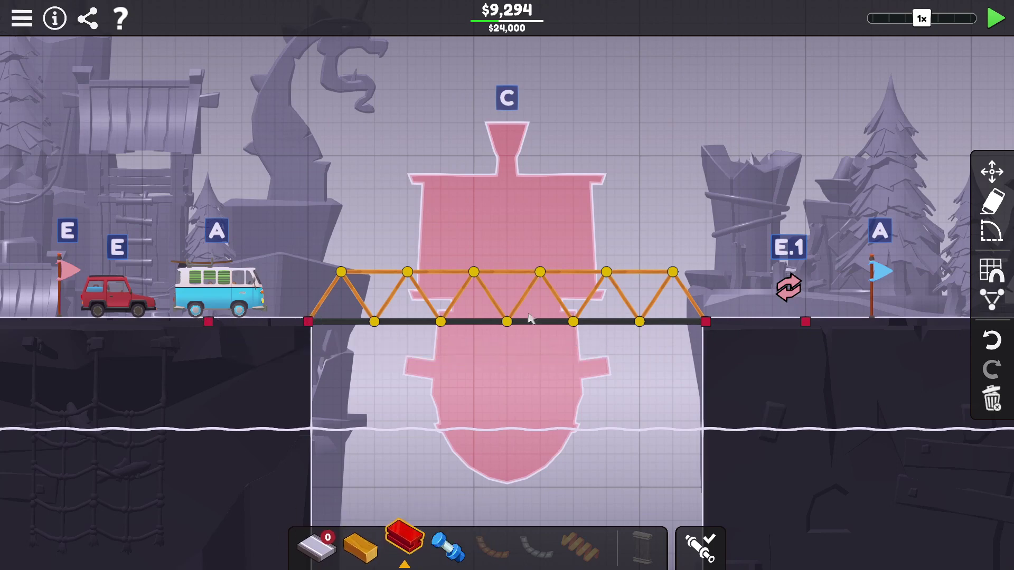
- Remove the middle top-chord beam and build a steel left-bank tower without its diagonal
drag(507, 254, 506, 302)
key(Delete)
click(308, 322)
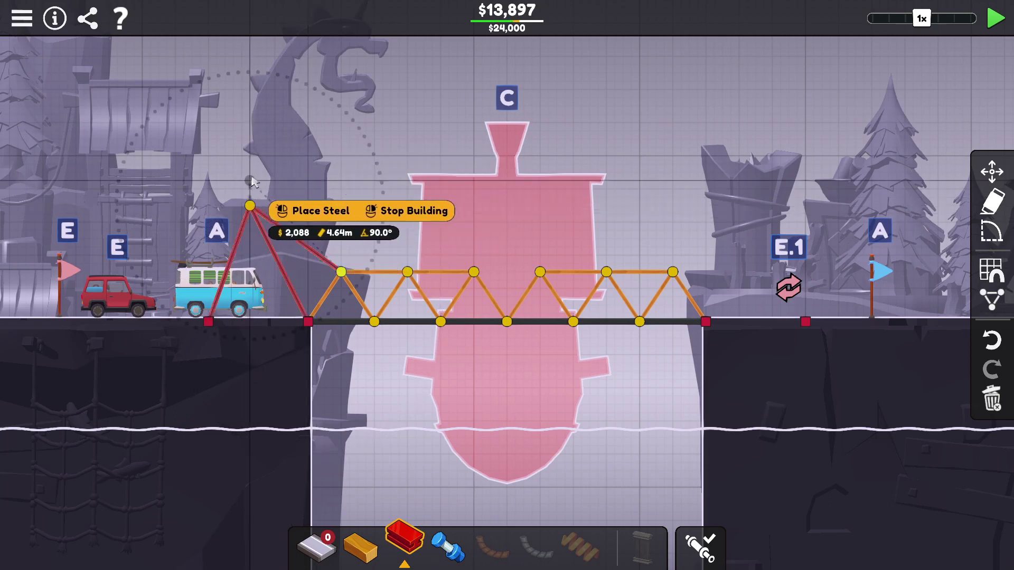
key(Delete)
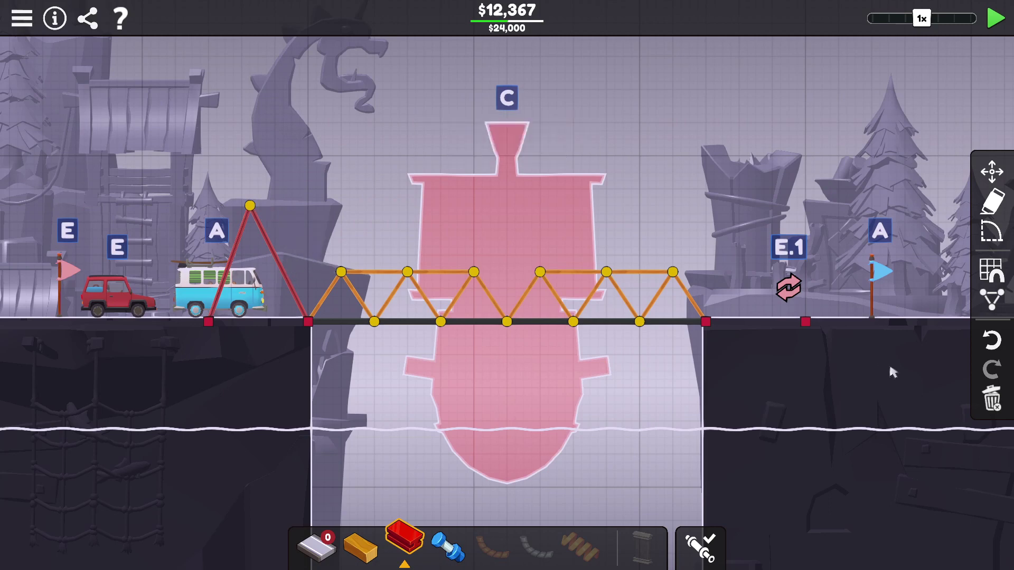
- Connect a hydraulic from the tower apex to the truss's first top joint and check its expansion
key(4)
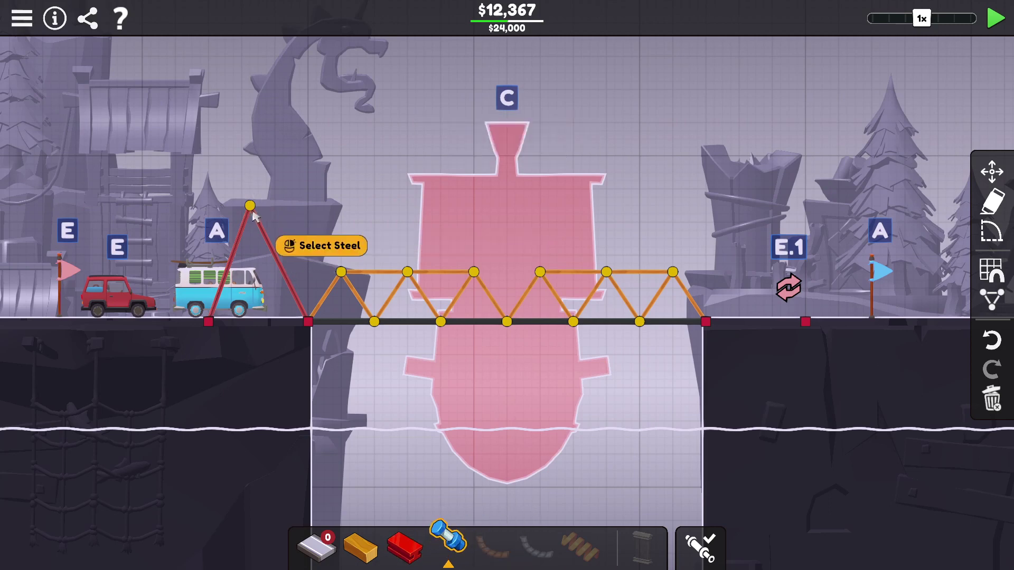
click(260, 208)
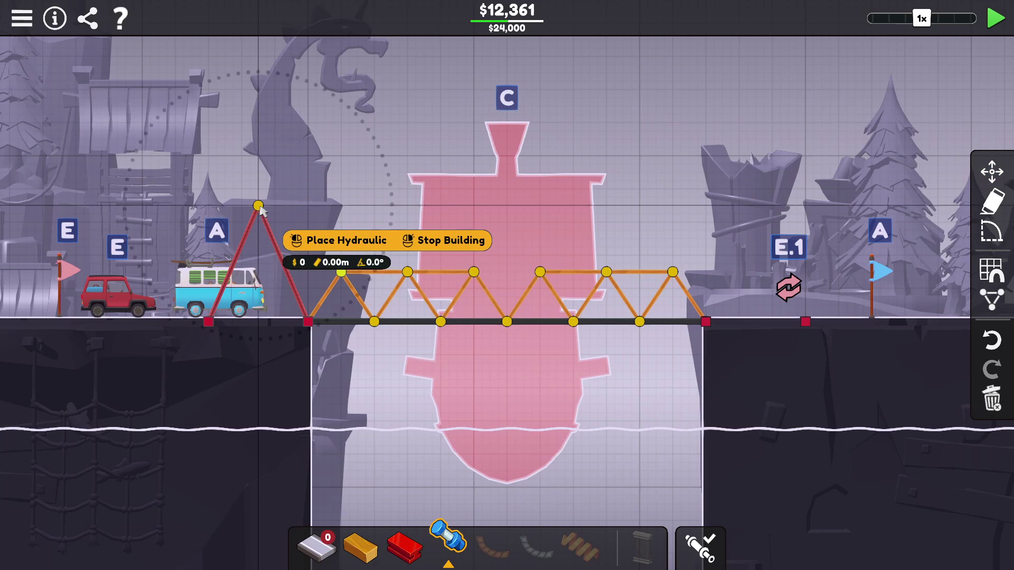
click(341, 273)
right_click(320, 233)
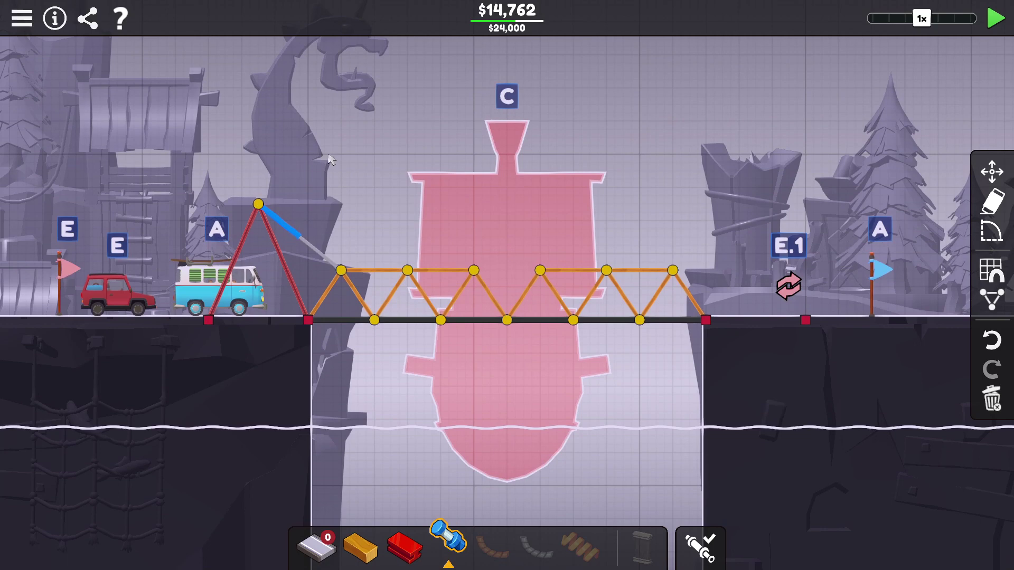
scroll(317, 146, up, 2)
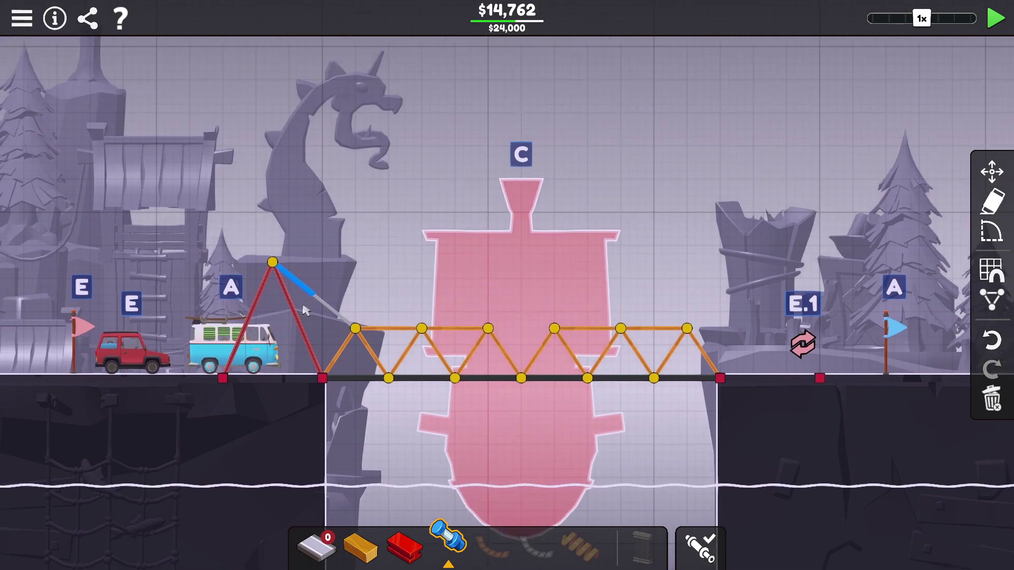
scroll(303, 294, up, 2)
click(339, 306)
click(519, 357)
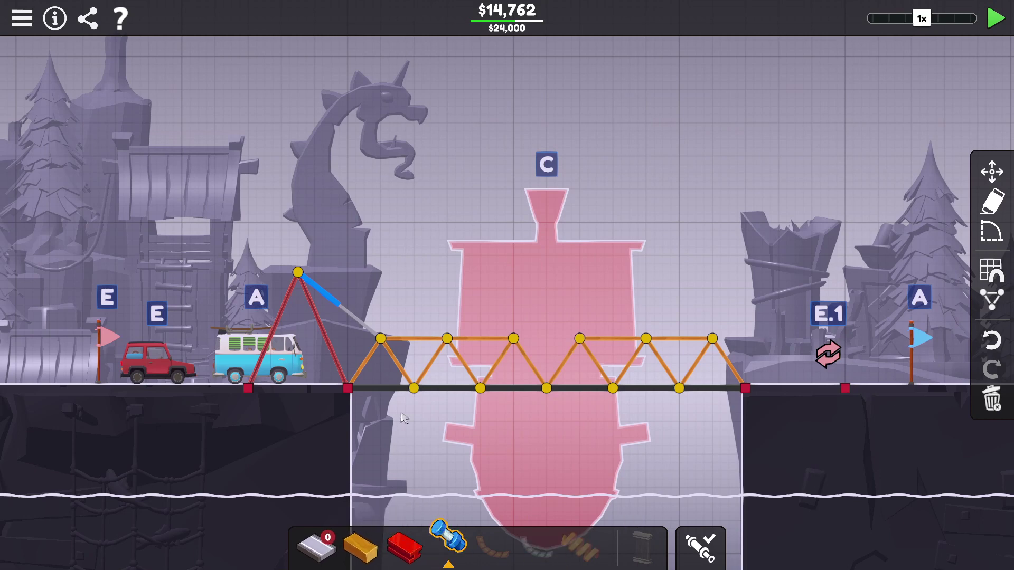
drag(225, 204, 533, 488)
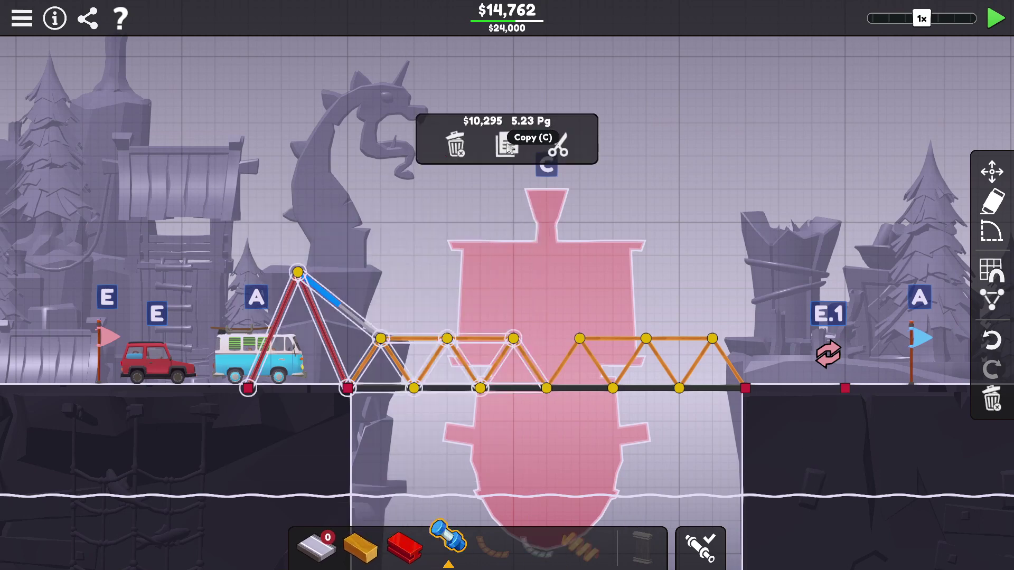
- Copy, flip and paste the left half onto the right bank, then split the centre road joint
click(508, 145)
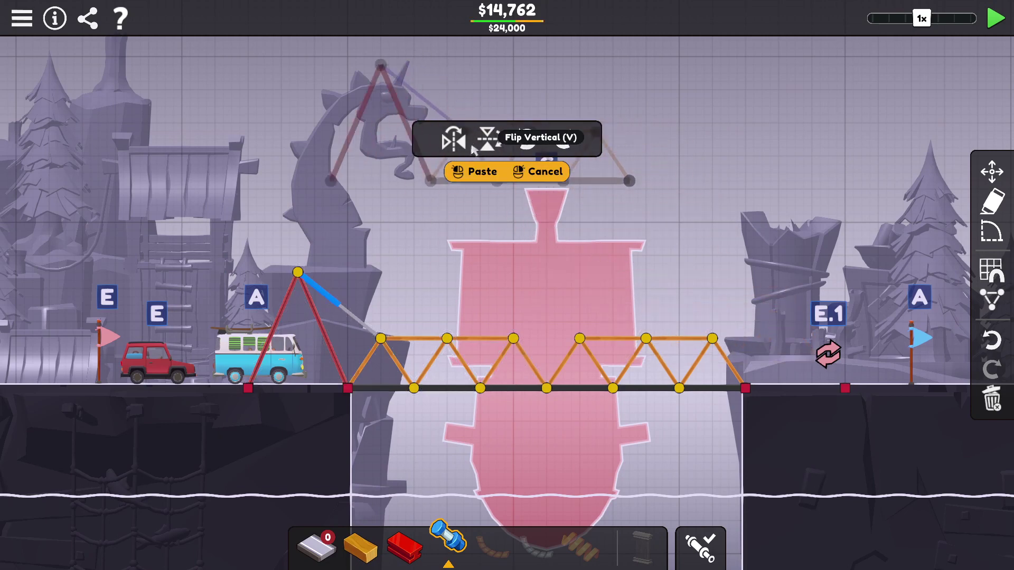
click(453, 139)
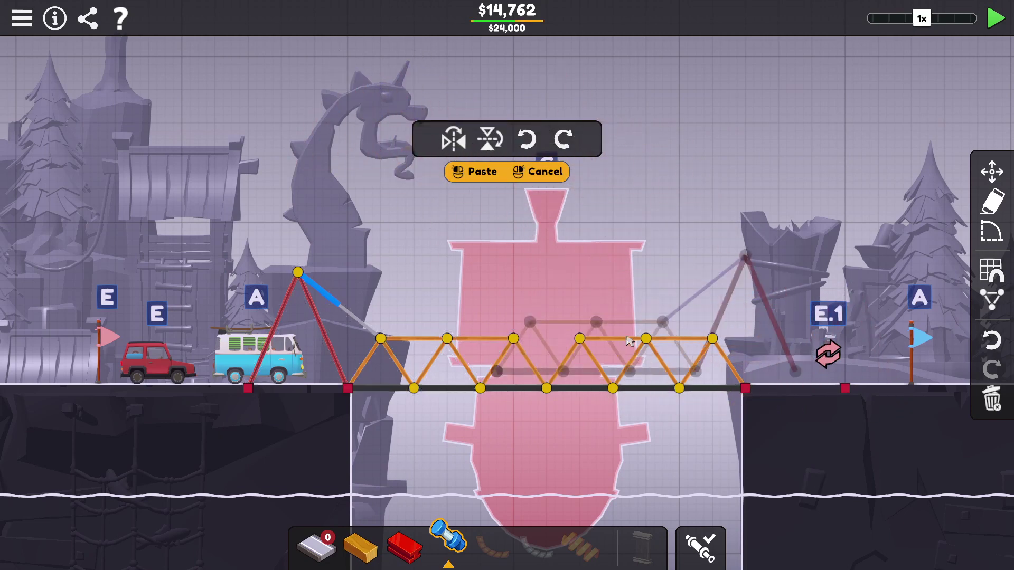
click(688, 357)
click(547, 388)
click(808, 417)
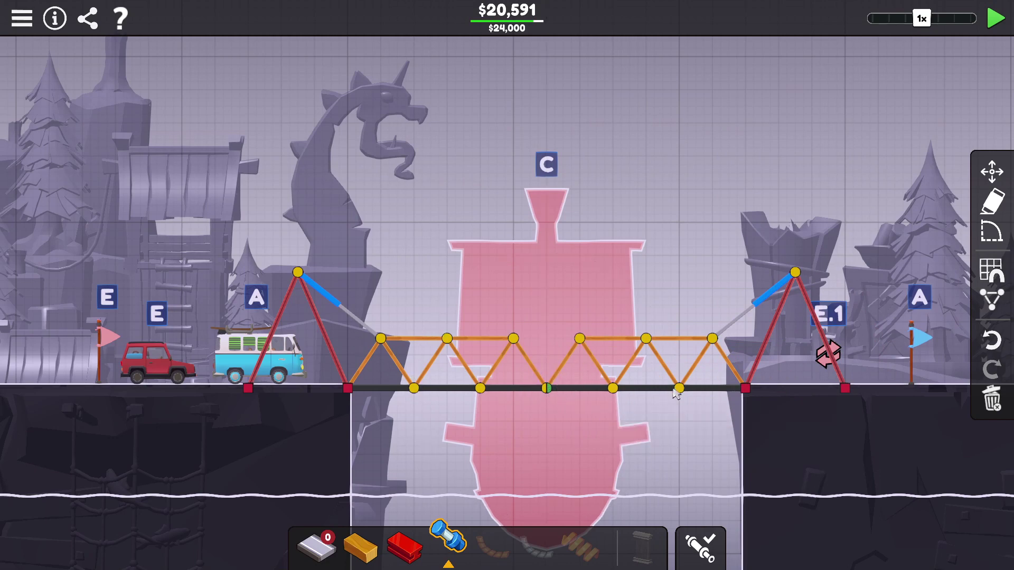
- Replace a right top-chord beam and fill the middle top-chord gap with hydraulics
drag(619, 309, 619, 360)
key(Delete)
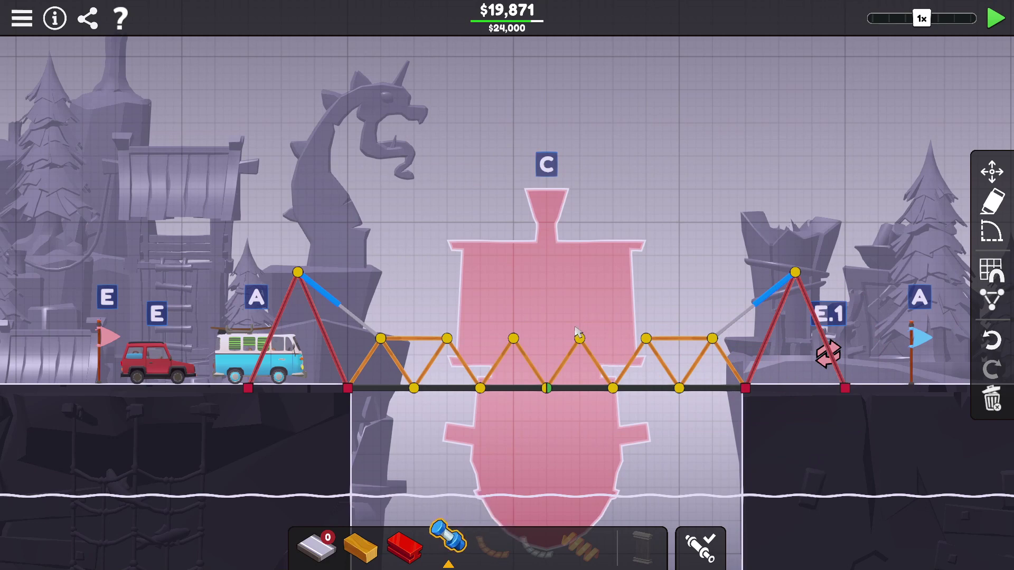
click(579, 342)
click(657, 381)
click(646, 339)
key(Escape)
click(448, 339)
click(514, 339)
key(Escape)
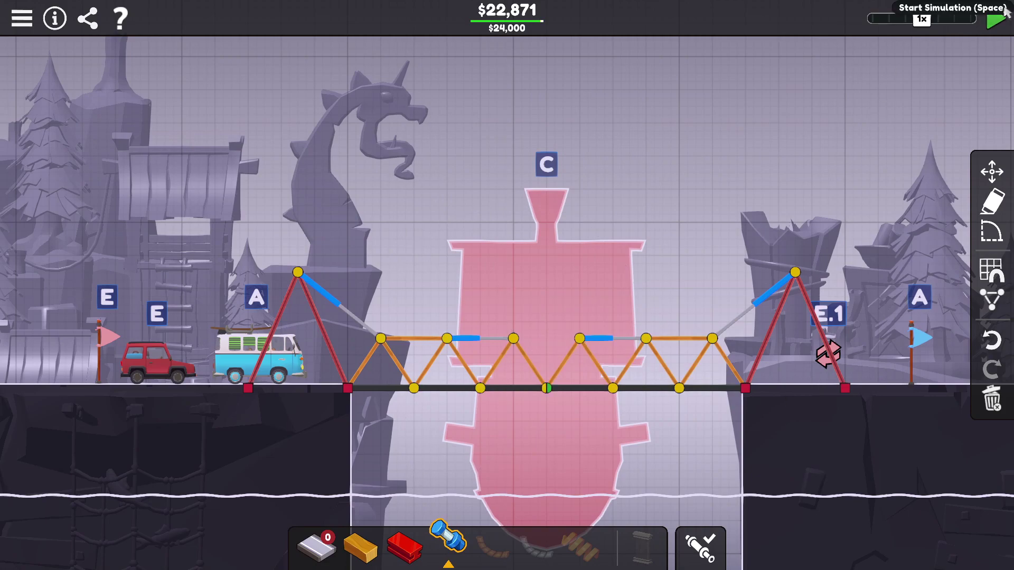
- Test the bridge, then delete both top-chord hydraulics
click(997, 19)
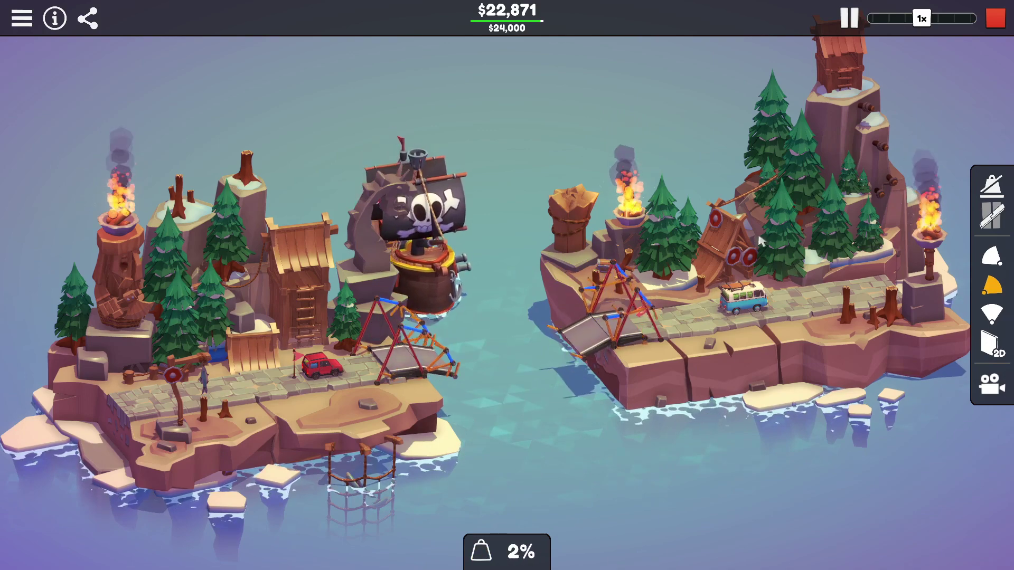
click(996, 18)
drag(467, 316, 495, 353)
key(Delete)
drag(615, 325, 627, 348)
key(Delete)
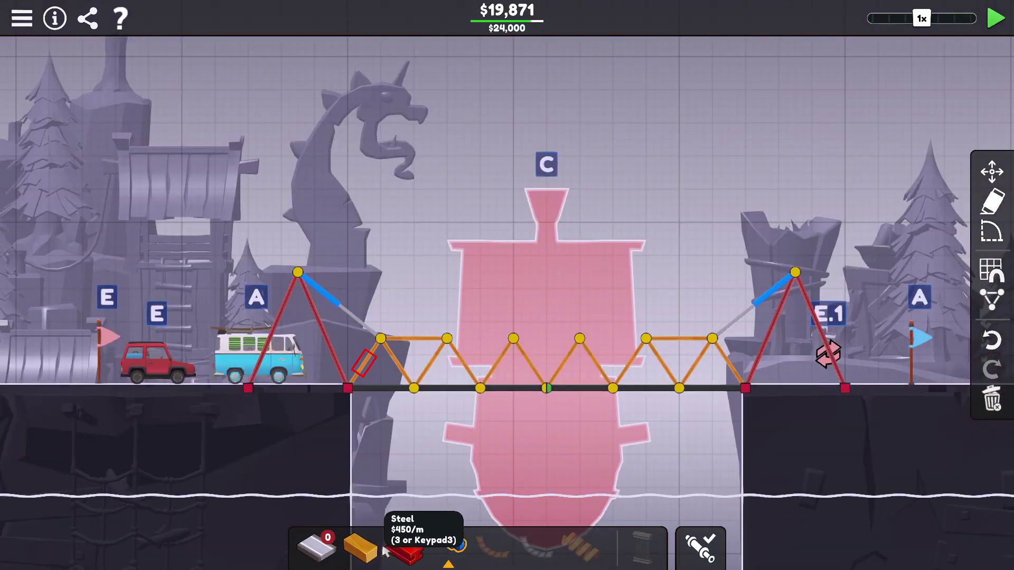
- Fill the top-chord gaps with steel beams, then remove the right steel beam
click(404, 544)
click(446, 339)
click(514, 340)
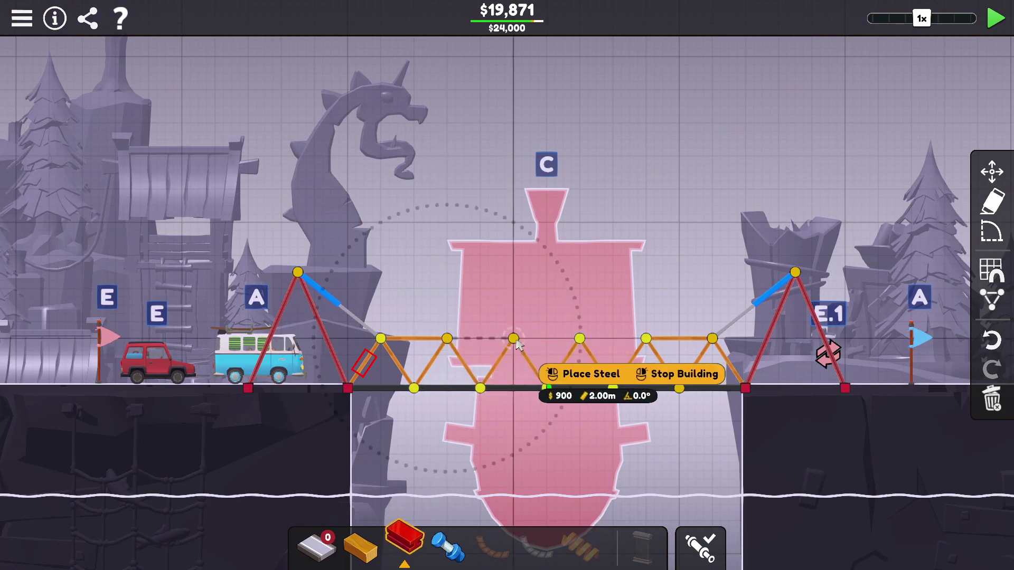
click(580, 340)
click(646, 339)
click(646, 339)
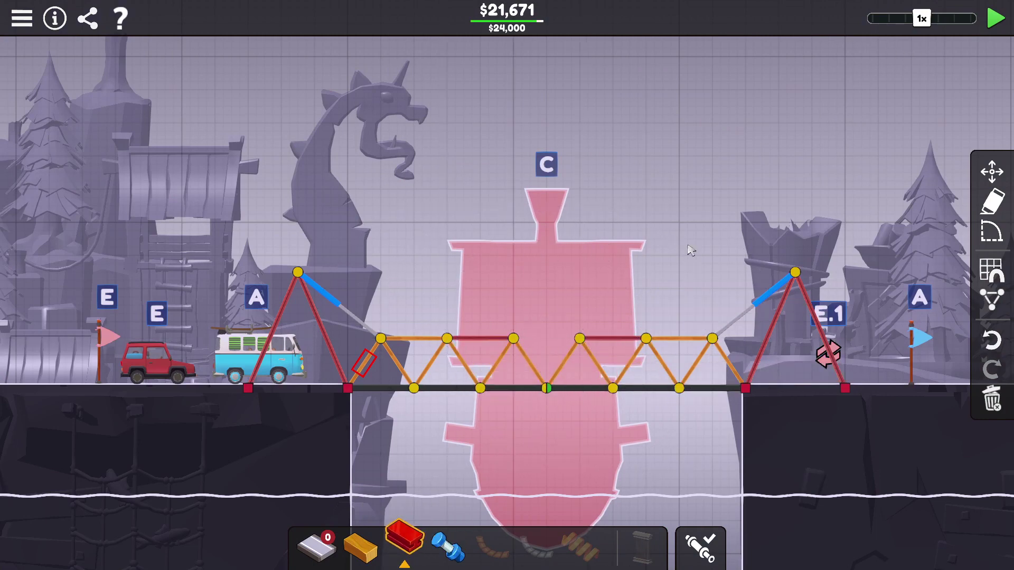
drag(609, 321, 634, 349)
key(Delete)
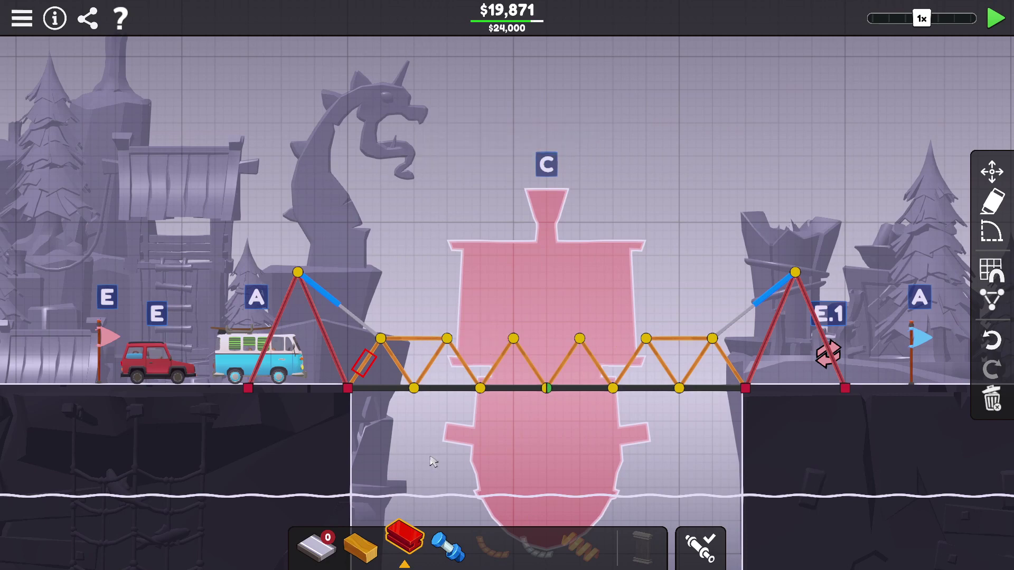
- Rebuild the middle and right top-chord segments in wood and rerun the test
click(361, 545)
click(446, 340)
click(513, 339)
click(580, 339)
click(581, 340)
click(646, 339)
click(712, 339)
click(712, 339)
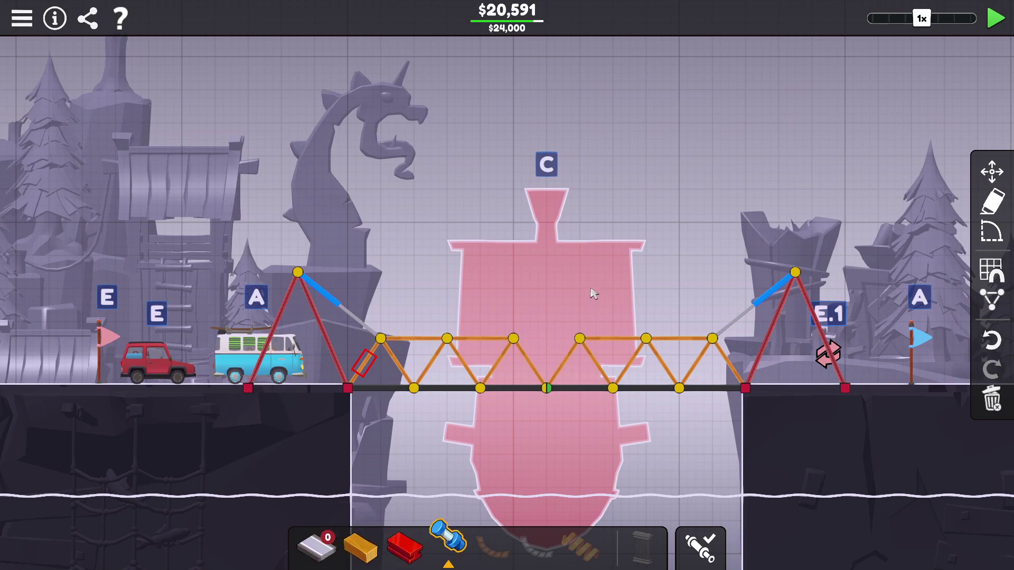
click(996, 18)
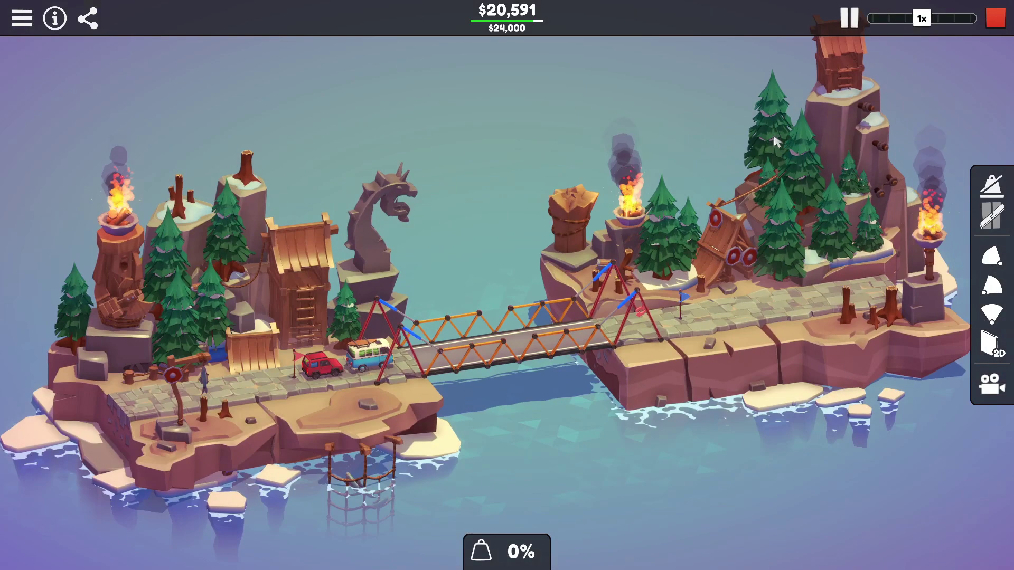
- Run the test at double speed, stop, and reduce the left hydraulic's contraction
click(939, 18)
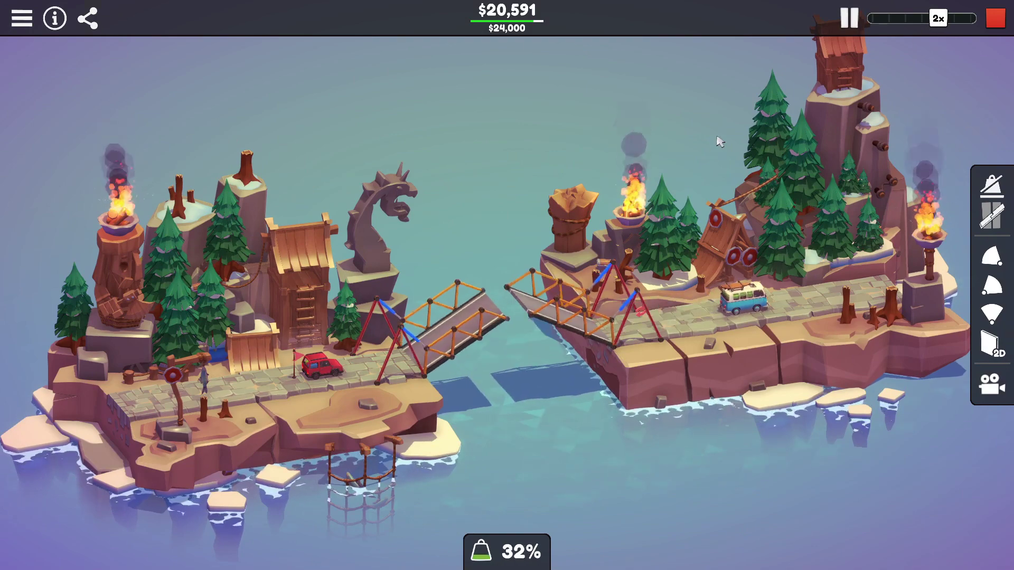
click(997, 18)
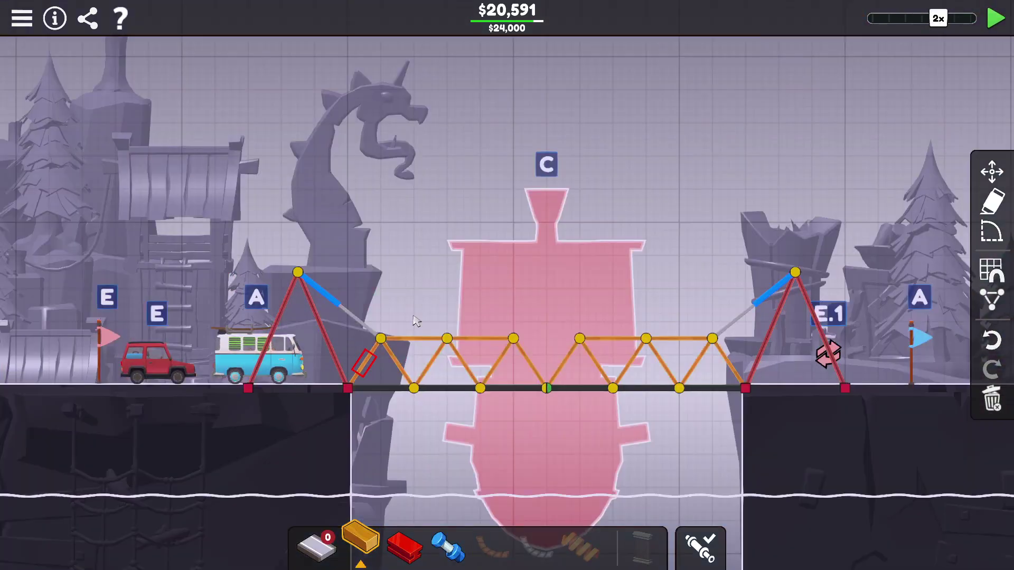
mouse_move(349, 313)
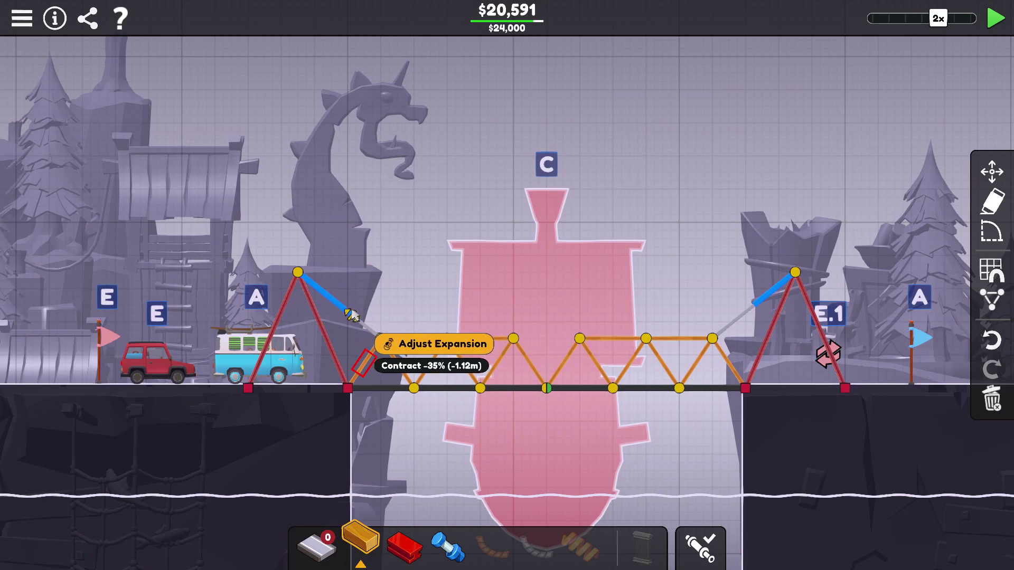
drag(757, 305, 746, 314)
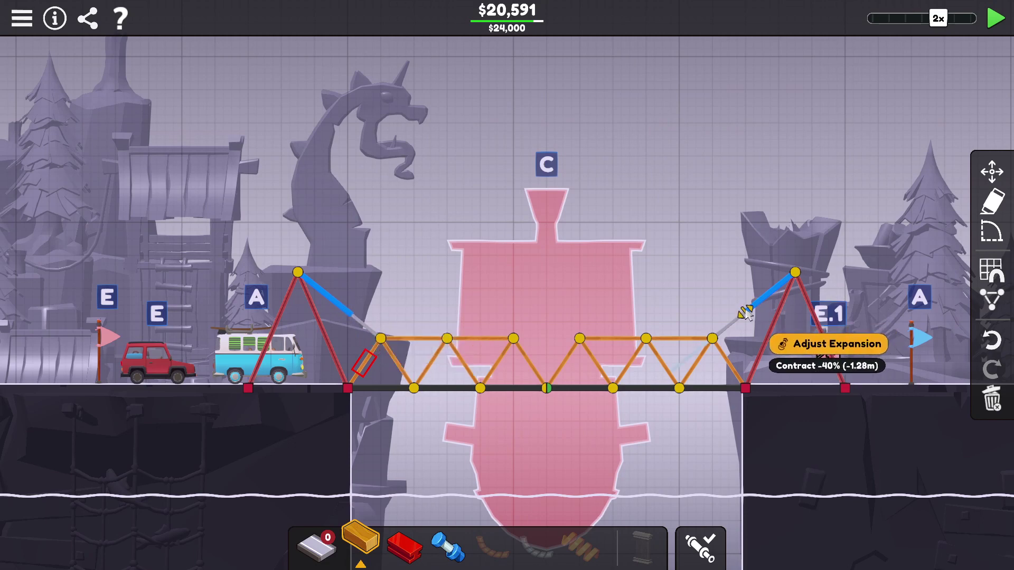
- Rerun the test twice to watch the ship pass the raised halves
click(994, 20)
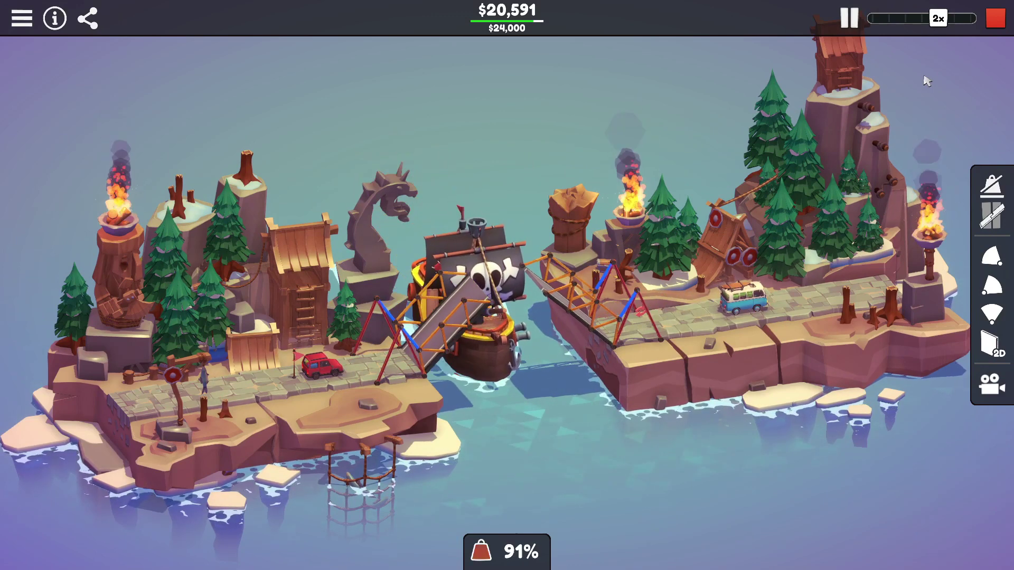
click(995, 18)
mouse_move(746, 314)
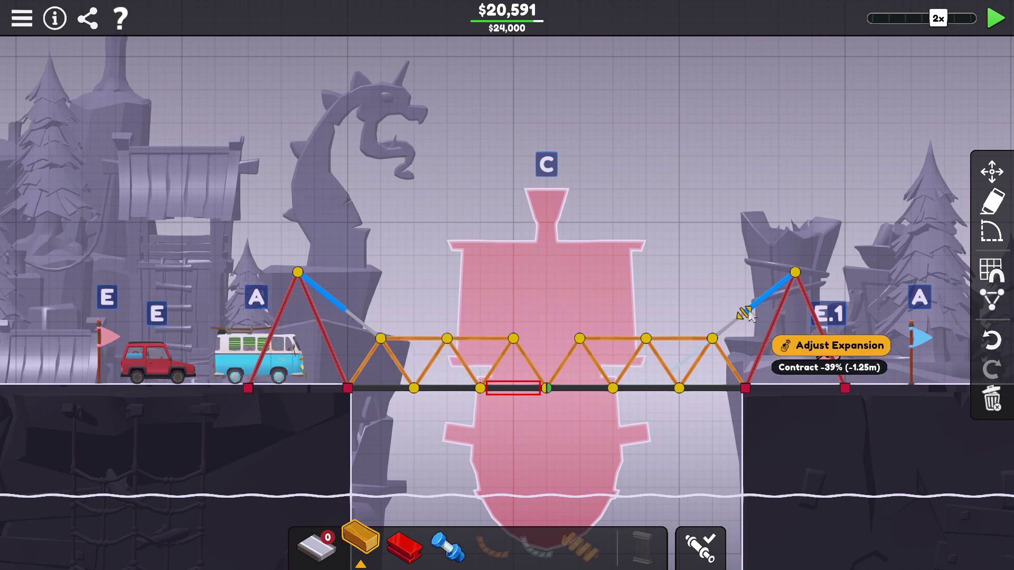
click(995, 20)
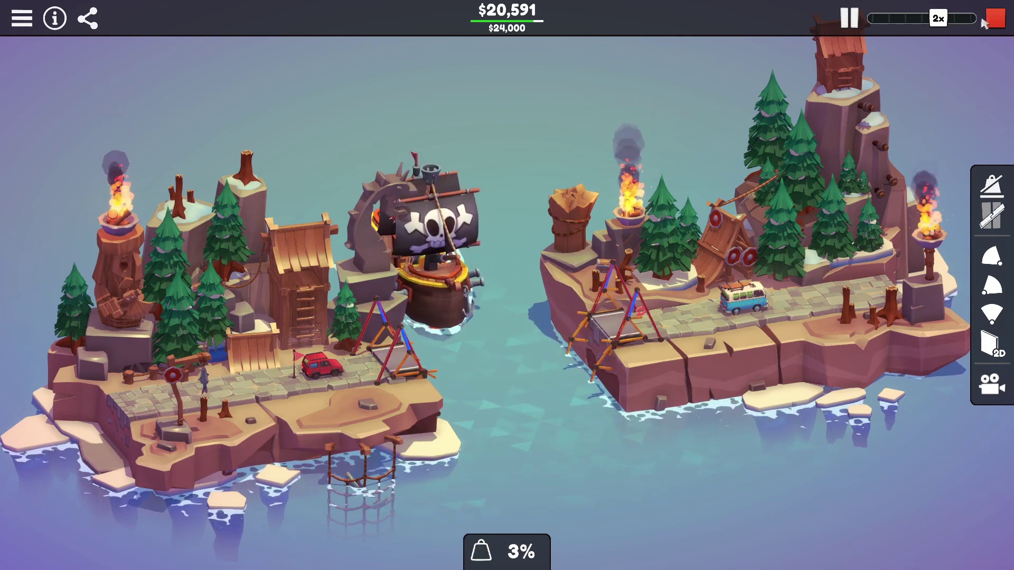
key(space)
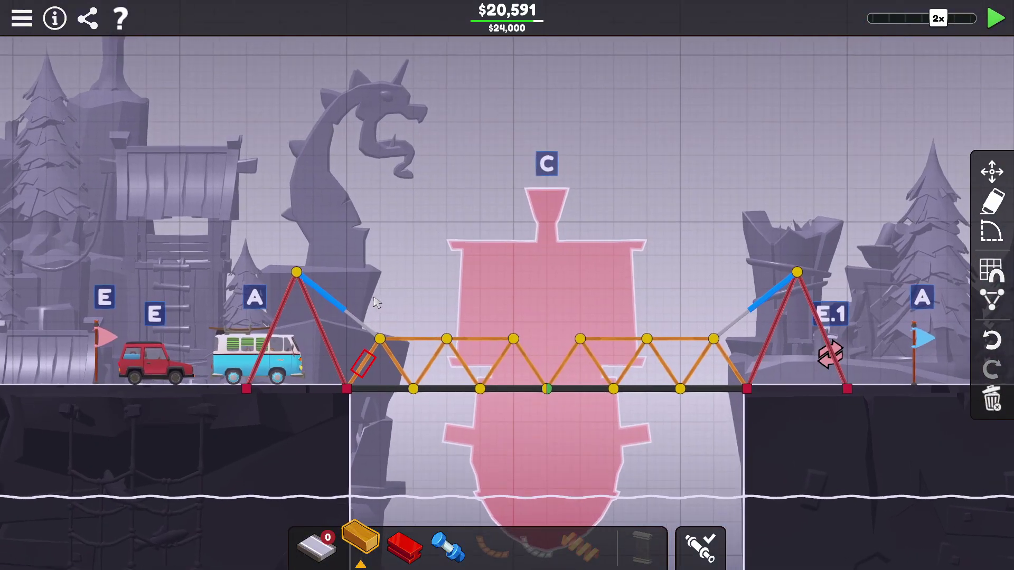
scroll(347, 314, down, 3)
scroll(749, 311, down, 2)
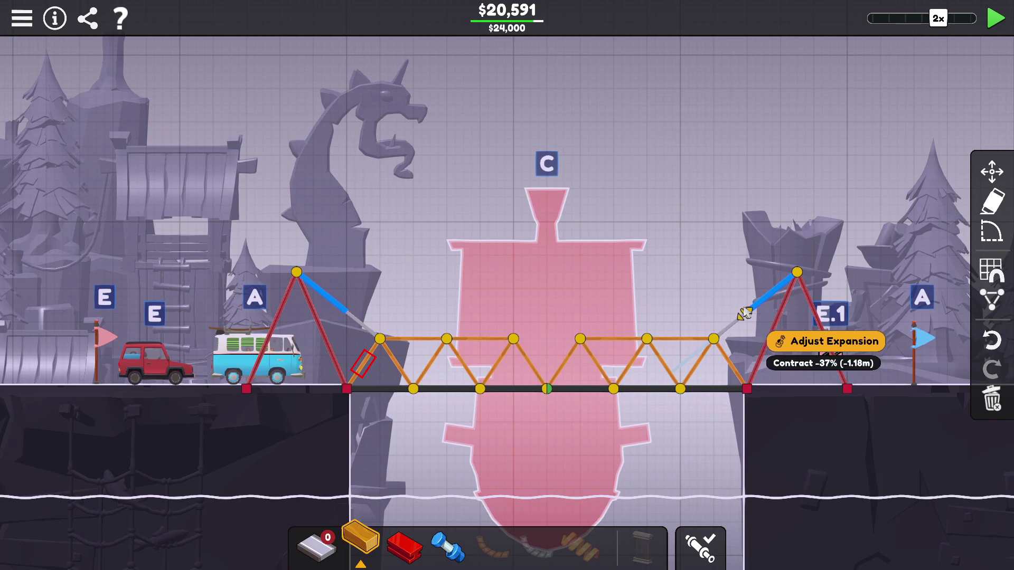
- Run a test, then delete the lower wood member by the left anchor
click(991, 16)
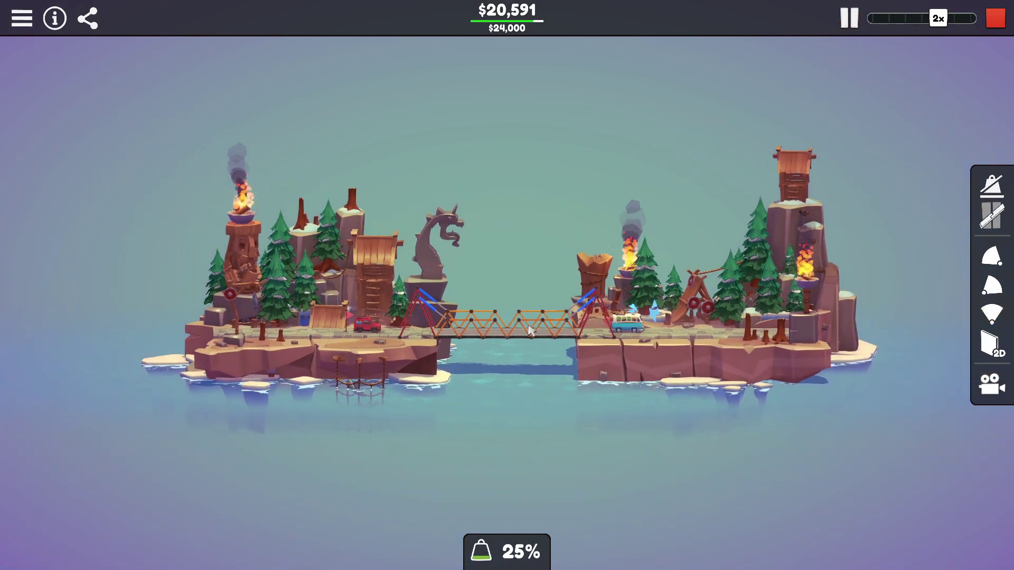
scroll(515, 328, up, 3)
scroll(516, 328, up, 3)
scroll(515, 328, up, 2)
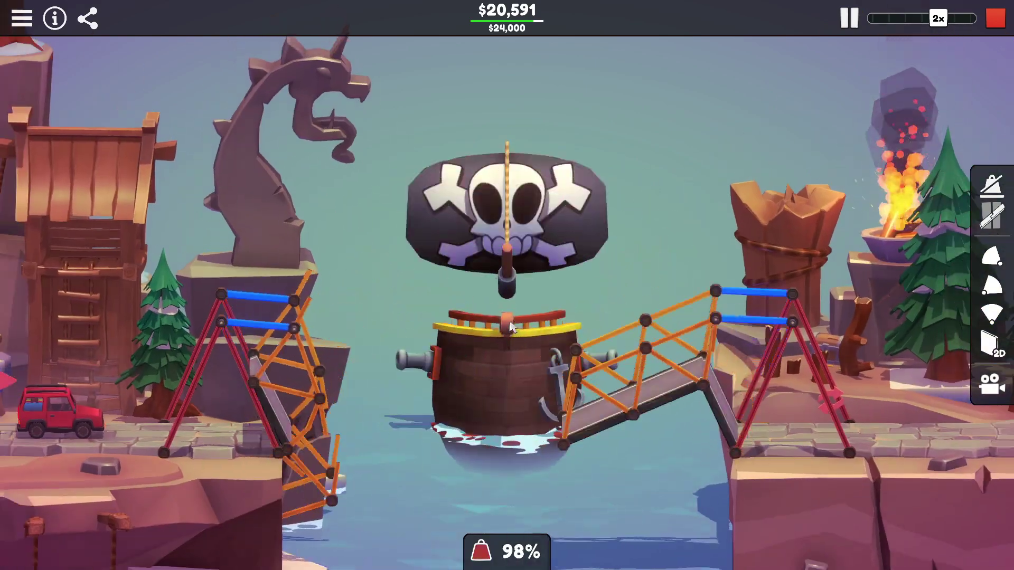
click(1001, 29)
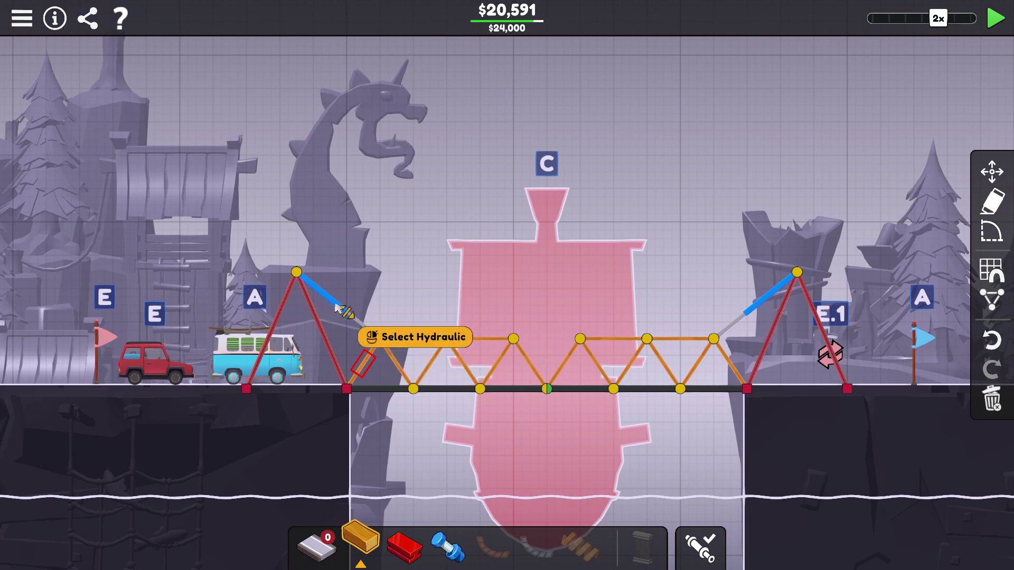
click(339, 309)
click(367, 372)
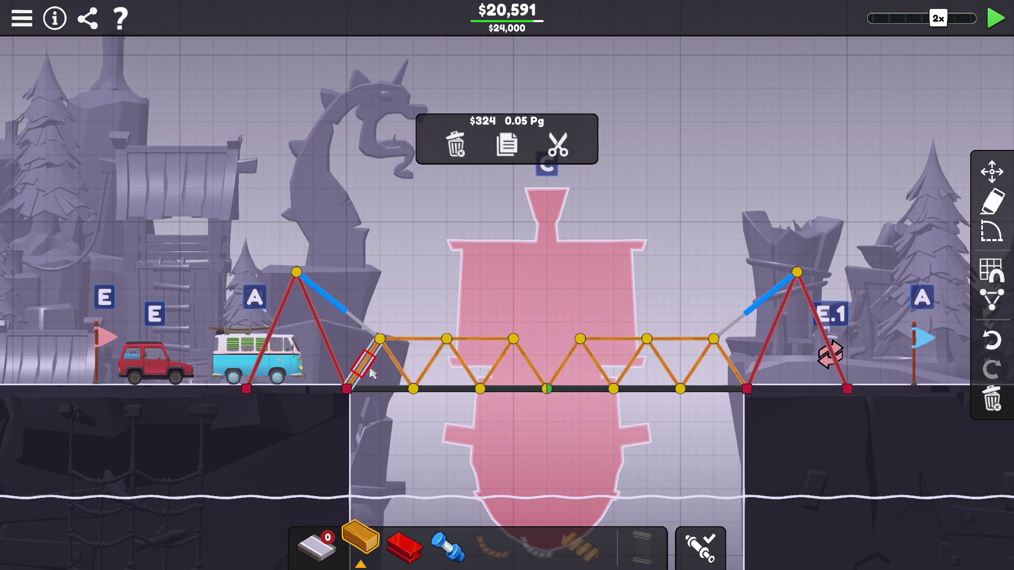
key(Delete)
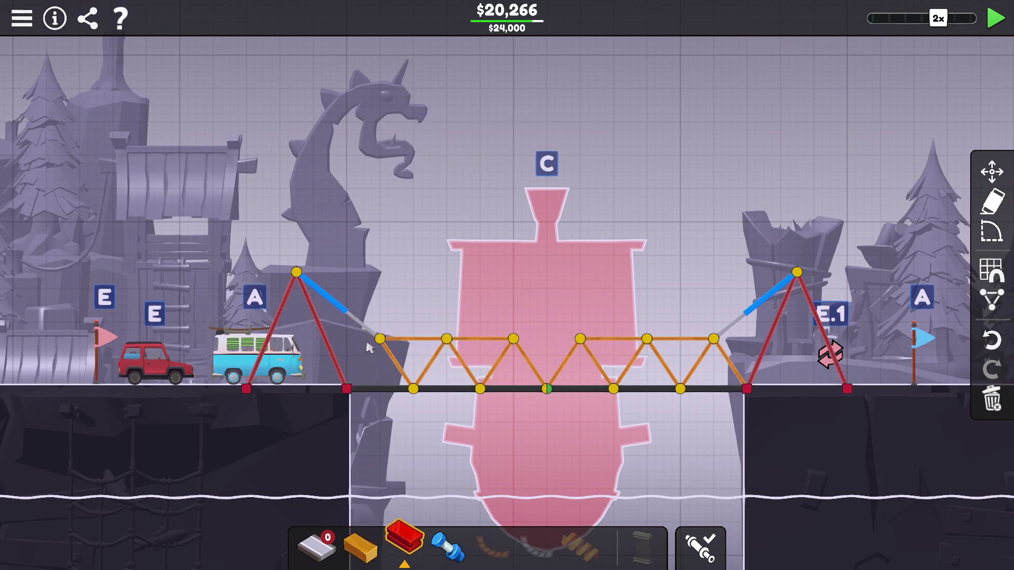
- Add steel beams joining each truss end to its anchor and start a test run
click(378, 339)
click(346, 388)
right_click(347, 388)
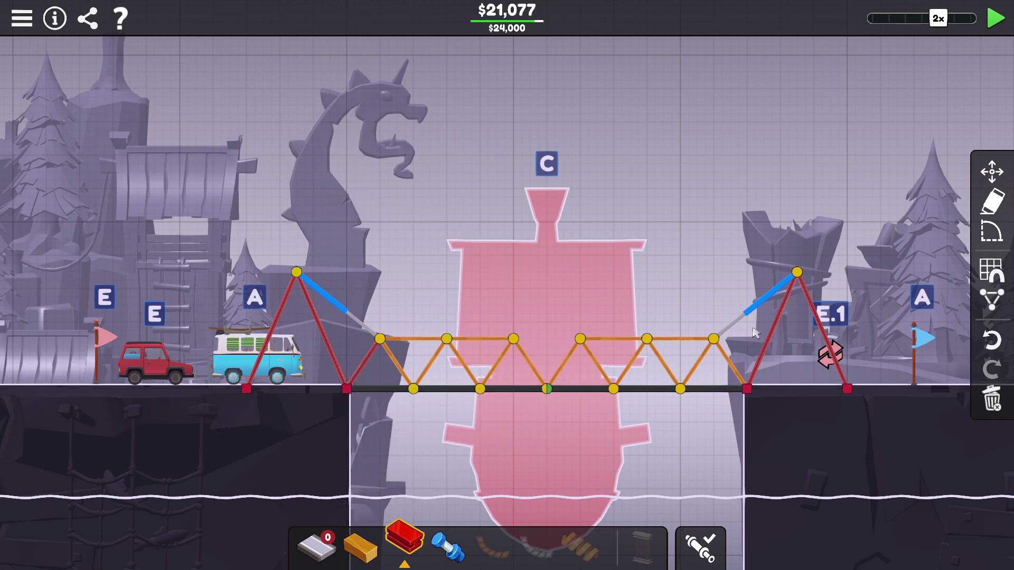
click(714, 340)
click(746, 389)
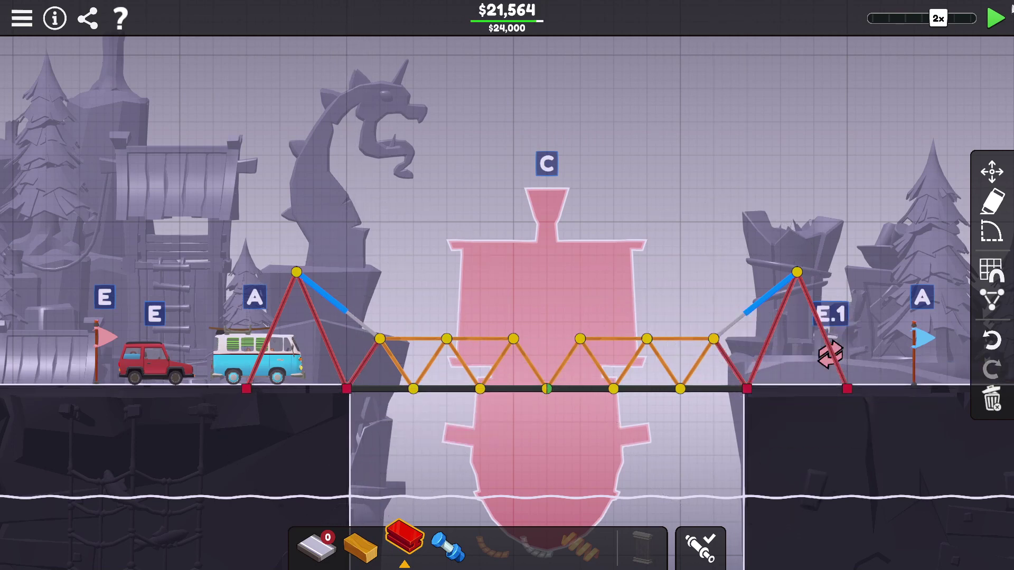
click(997, 18)
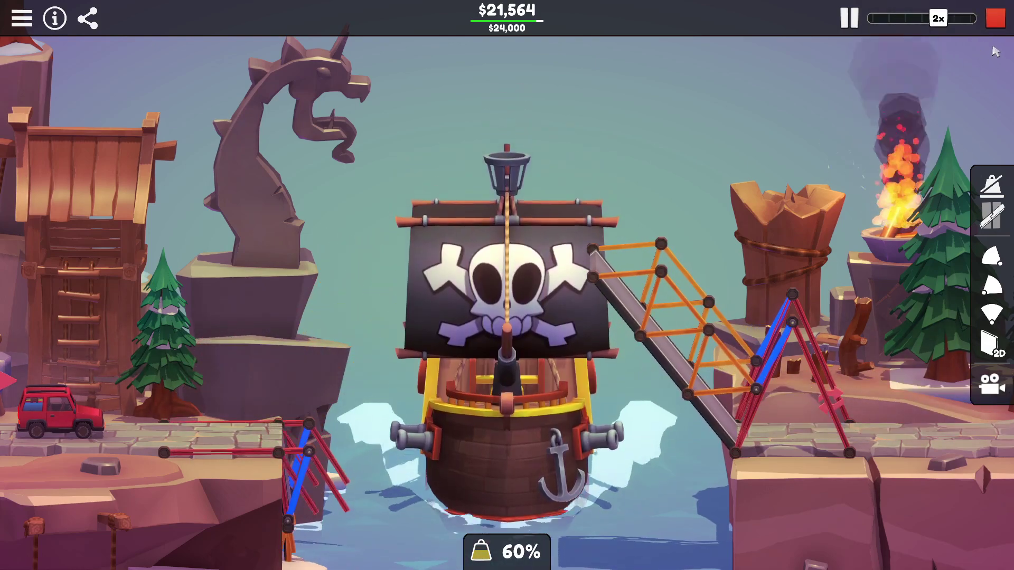
- Stop the test and redraw both end braces in wood
key(space)
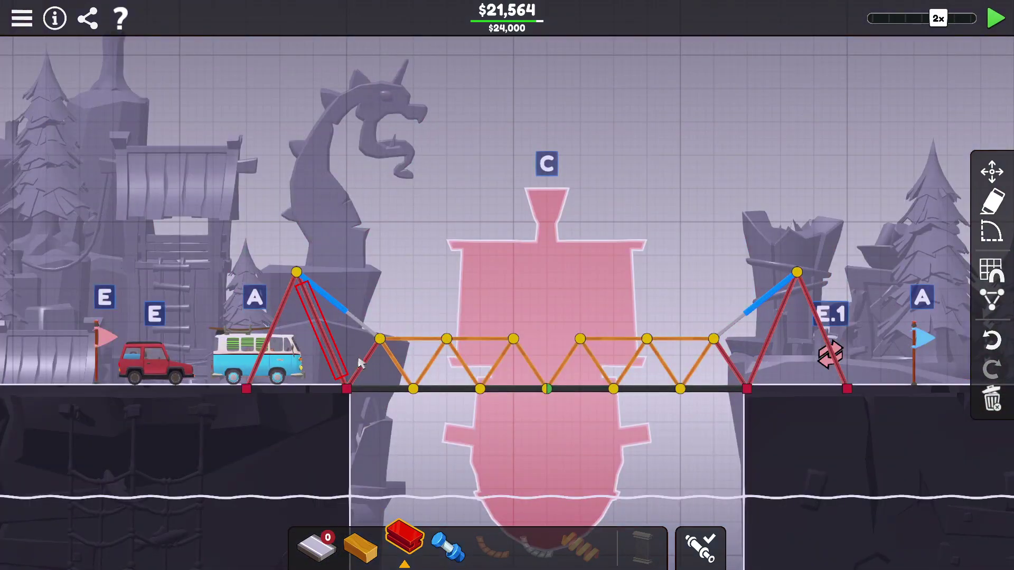
click(380, 341)
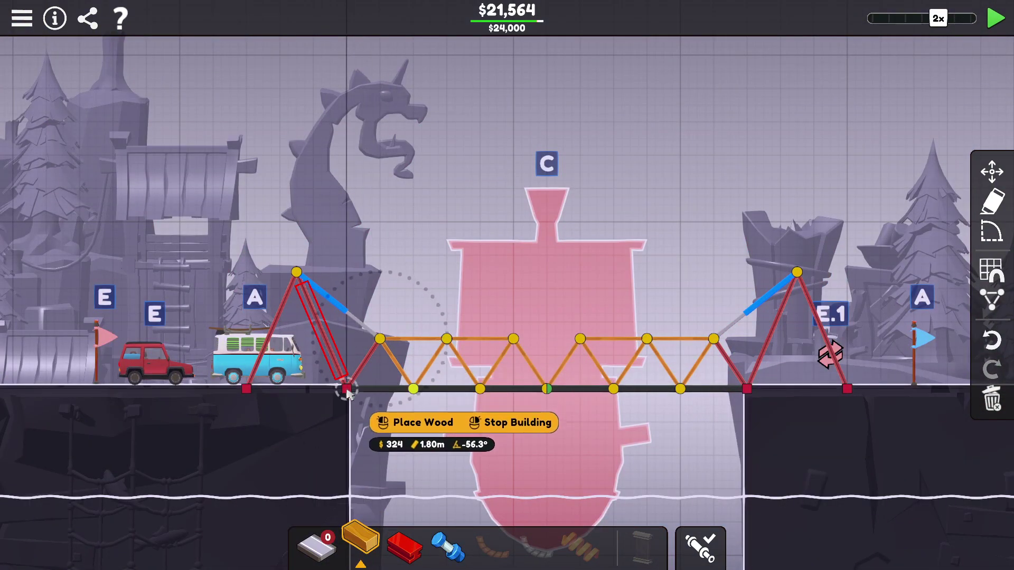
click(444, 388)
click(713, 342)
click(749, 389)
right_click(749, 388)
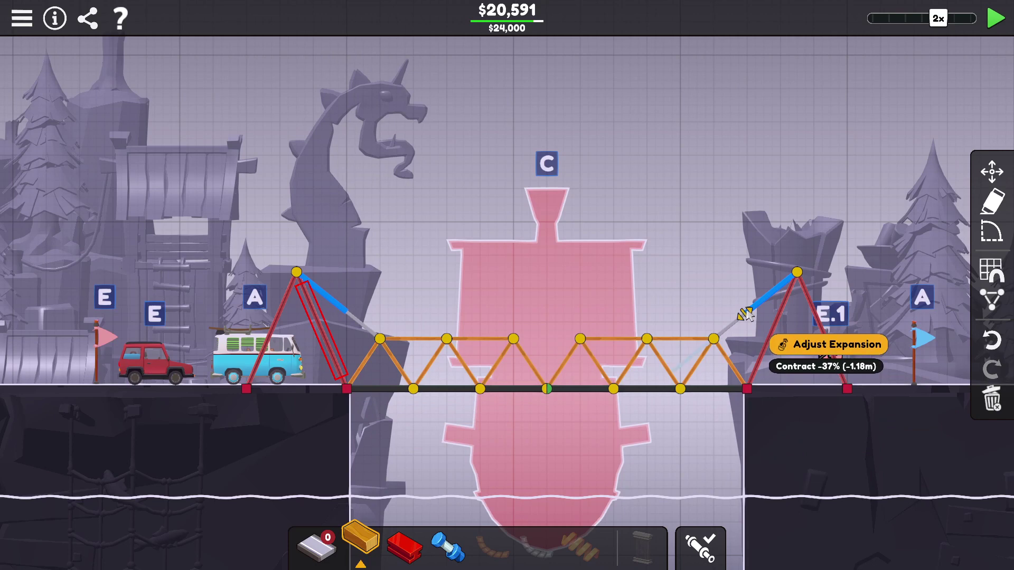
scroll(747, 315, up, 1)
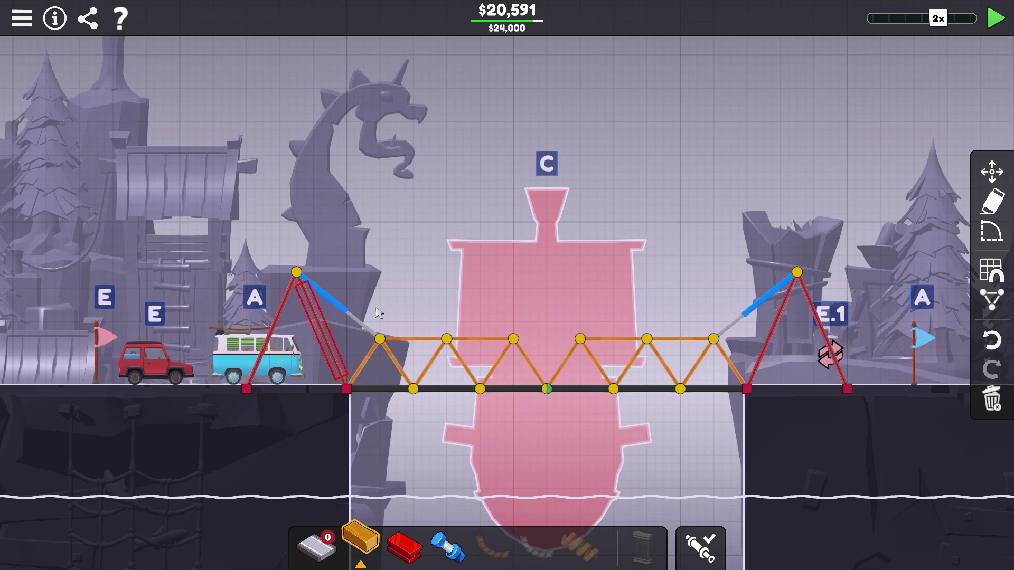
scroll(352, 315, up, 2)
- Replace a wood top-chord member with two top-chord hydraulics and start a test run
click(481, 343)
key(Delete)
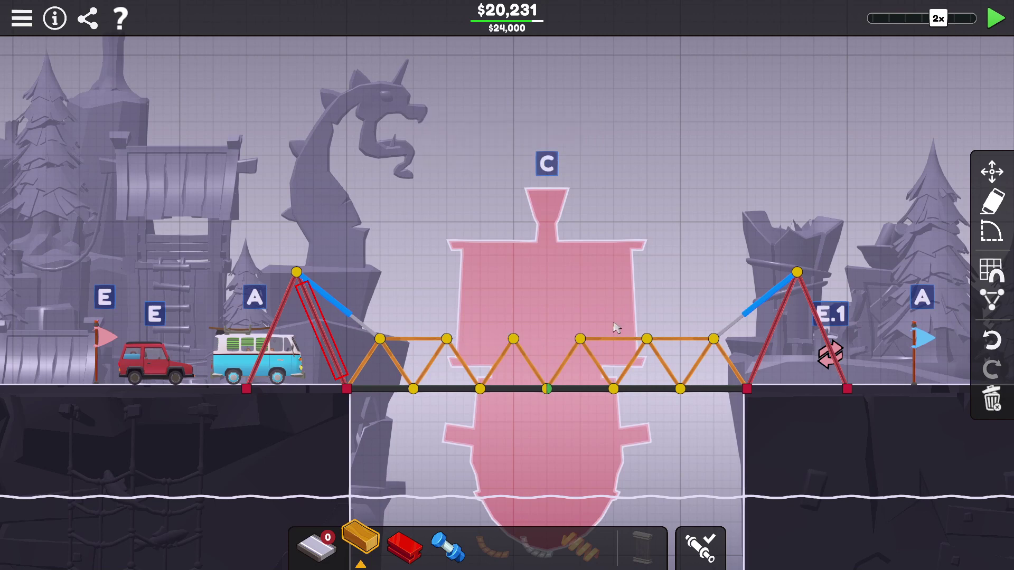
click(581, 341)
click(647, 342)
click(448, 341)
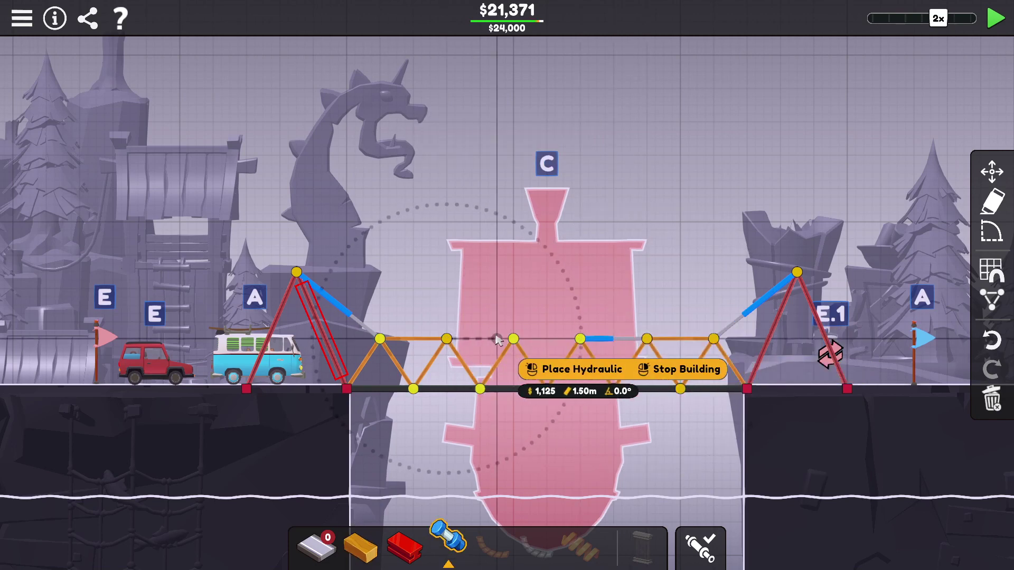
click(513, 341)
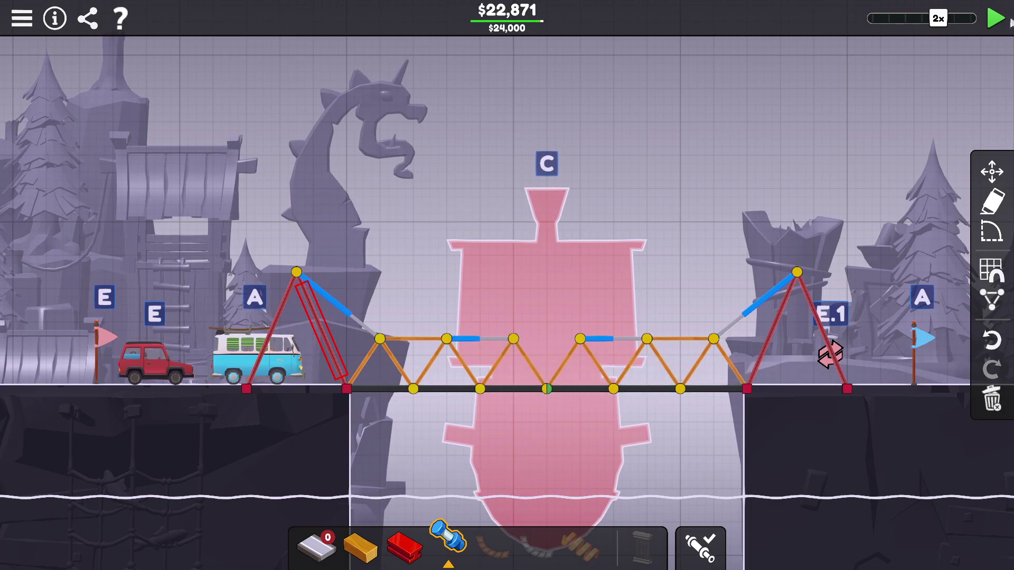
click(997, 19)
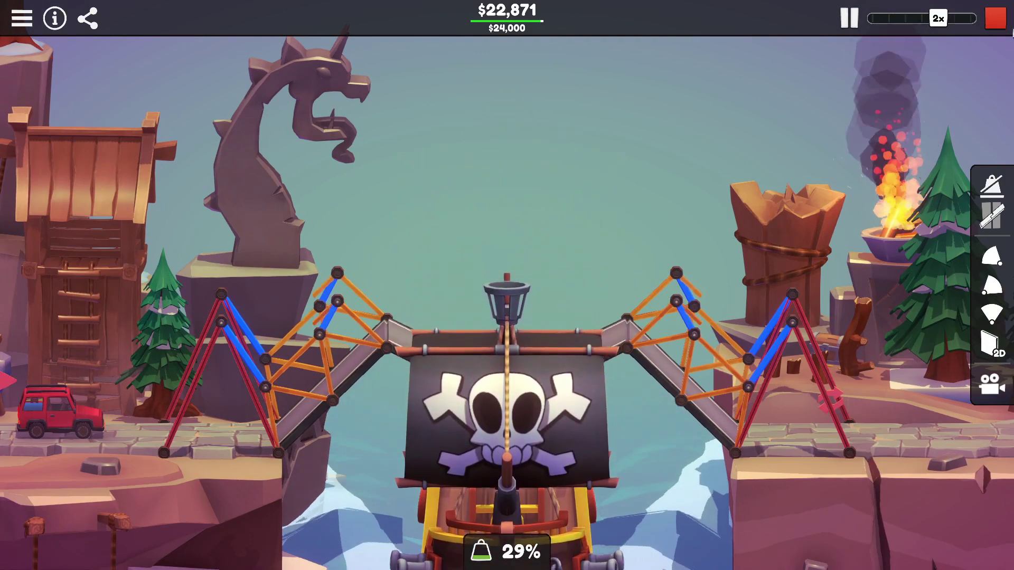
- Stop the test and delete the central diagonal members
click(997, 18)
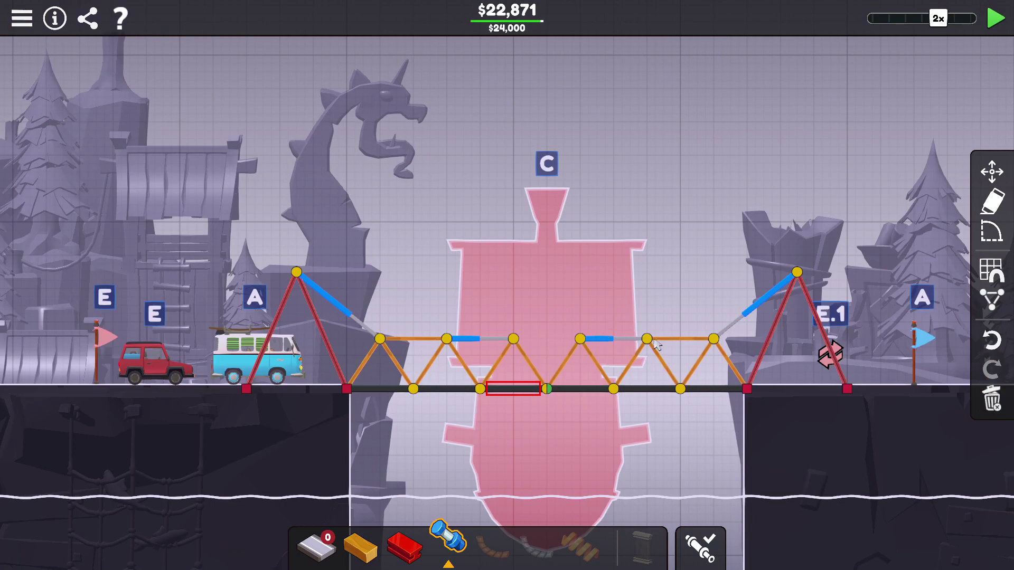
drag(652, 325, 679, 353)
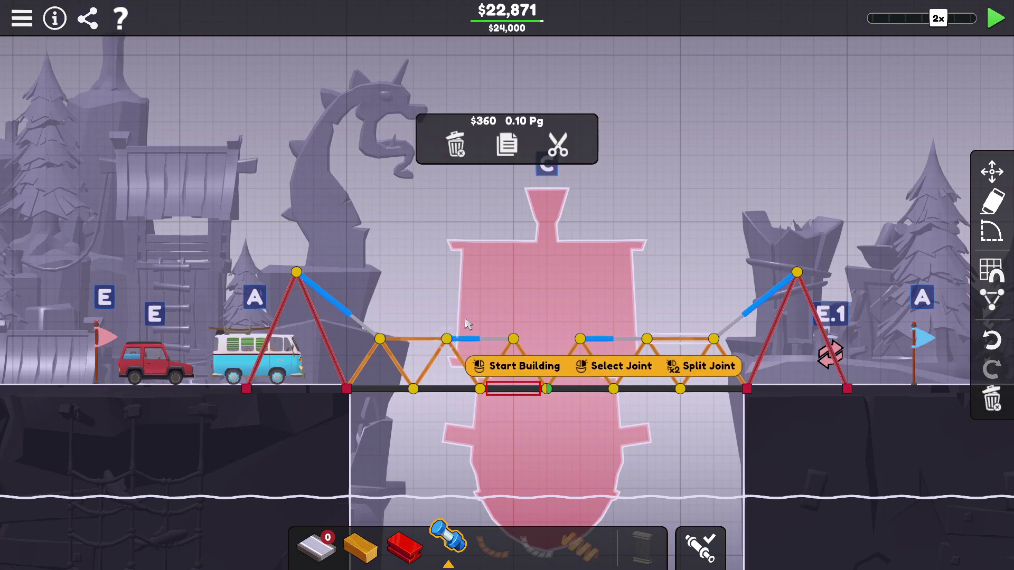
click(490, 310)
drag(465, 358, 507, 380)
click(612, 368)
drag(647, 366, 669, 380)
click(626, 352)
drag(622, 352, 639, 365)
click(642, 366)
- Redraw the central diagonals as hydraulics from top-chord to deck joints and start a test
click(647, 340)
click(722, 367)
click(579, 342)
click(449, 339)
click(531, 367)
click(481, 389)
right_click(482, 388)
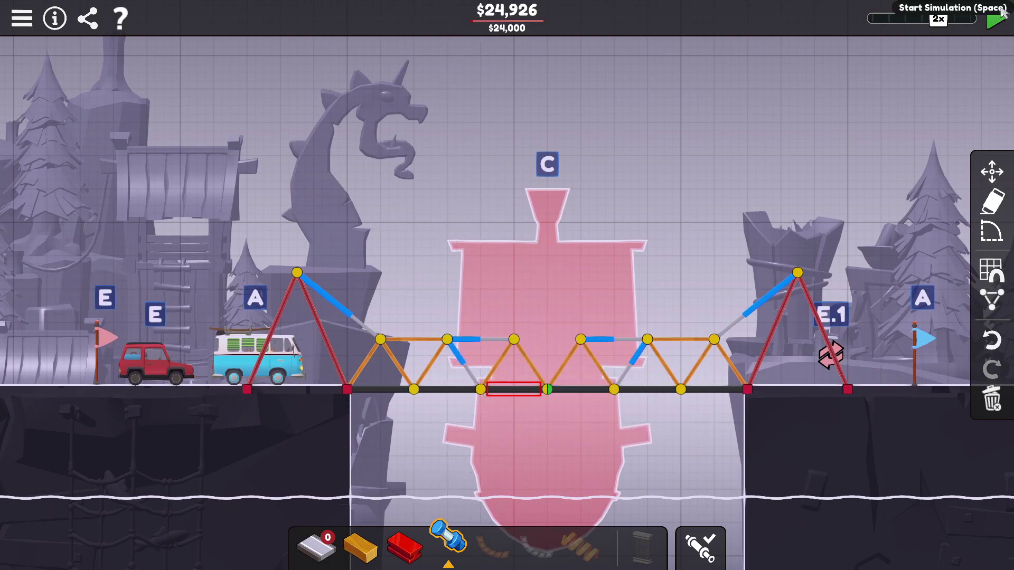
click(997, 18)
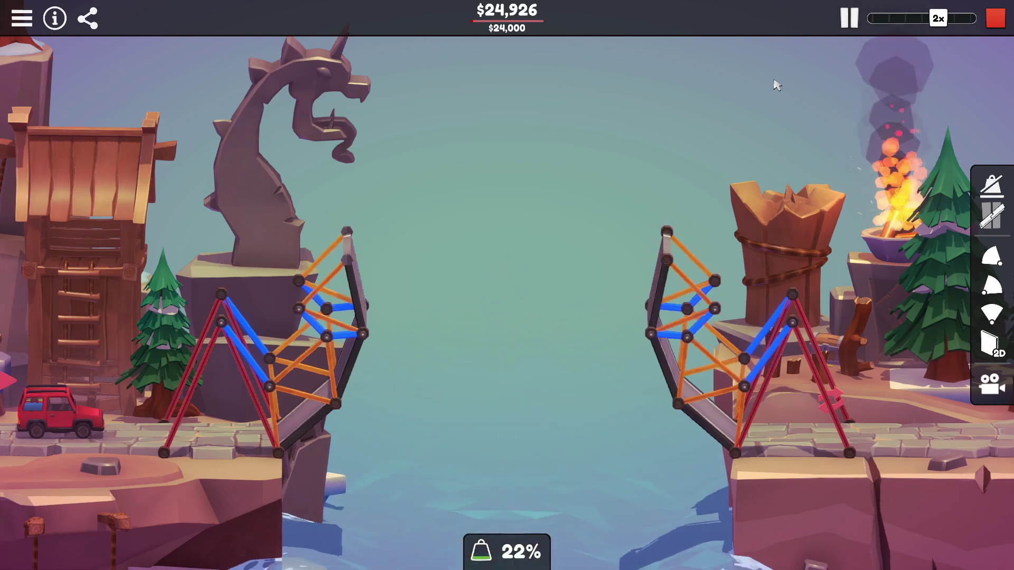
scroll(567, 241, up, 4)
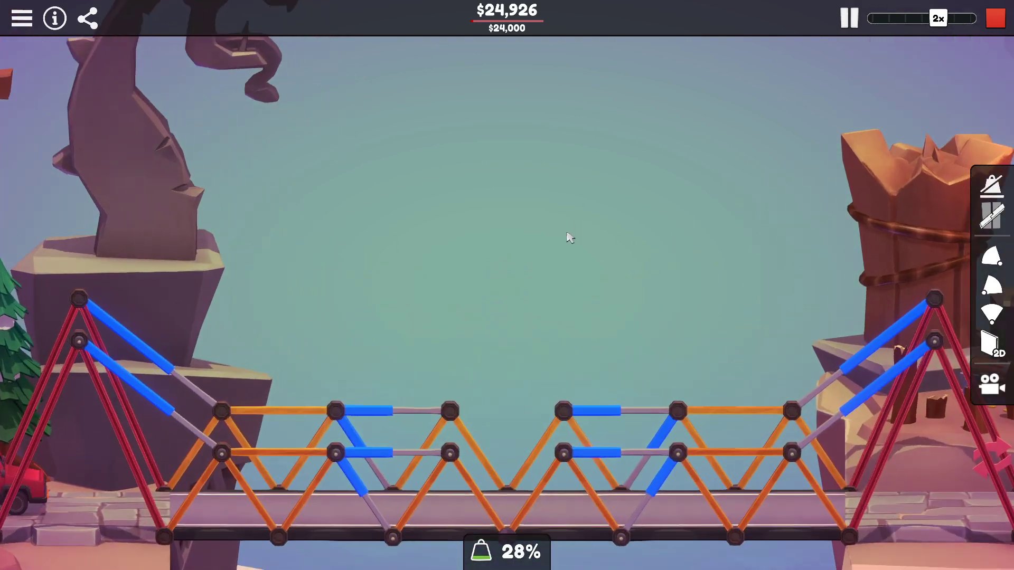
scroll(568, 241, down, 3)
scroll(539, 317, down, 2)
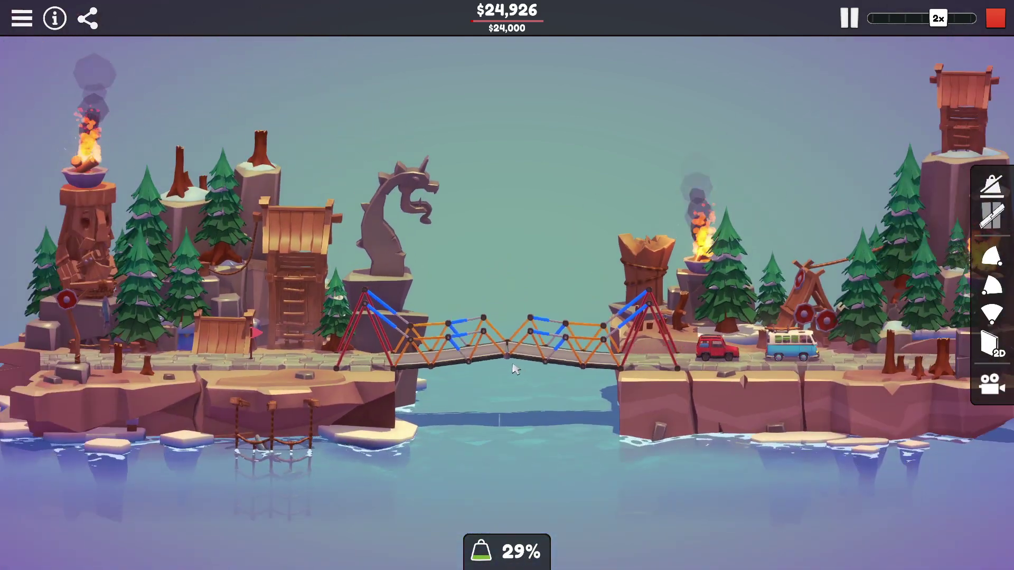
- Open the Hydraulic Controller panel and run the final test to Level Complete
key(space)
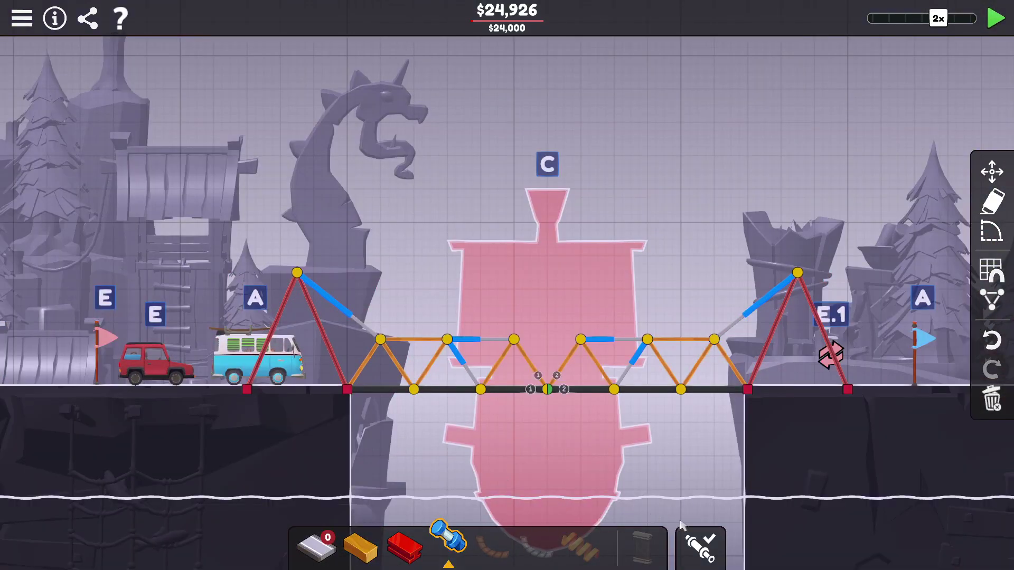
click(701, 546)
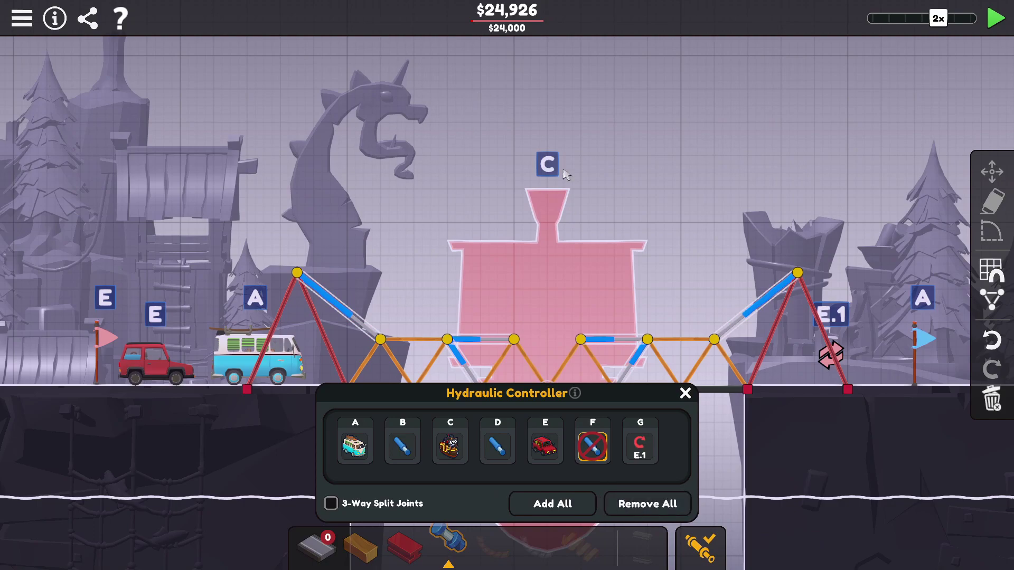
click(998, 19)
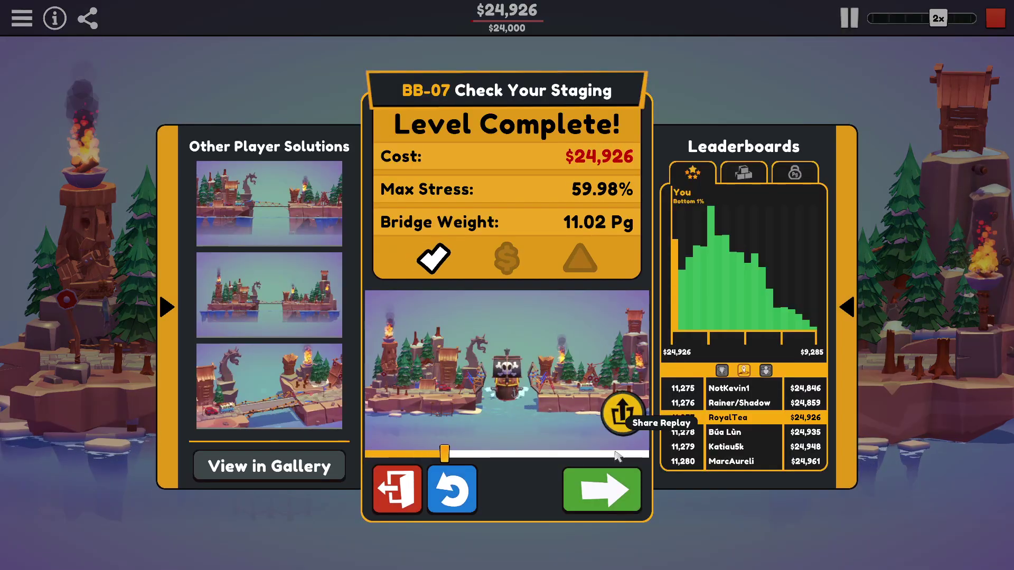
- Replace the mid-span hydraulic top member with wood diagonals running down to the deck
click(453, 490)
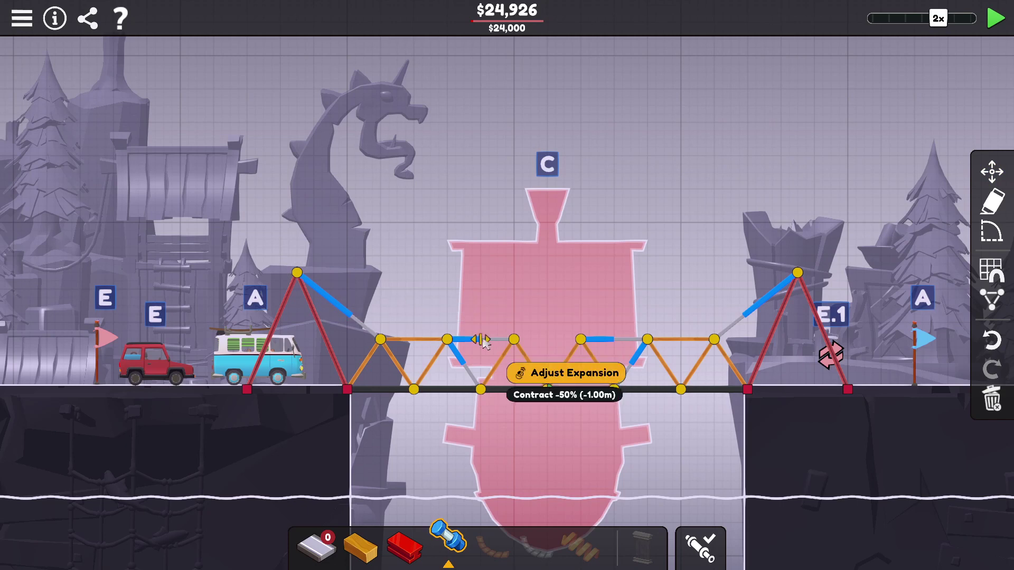
mouse_move(468, 341)
mouse_down()
mouse_move(472, 389)
mouse_move(476, 341)
mouse_up()
key(Delete)
key(3)
key(2)
click(448, 342)
click(482, 388)
click(481, 389)
click(514, 341)
right_click(683, 346)
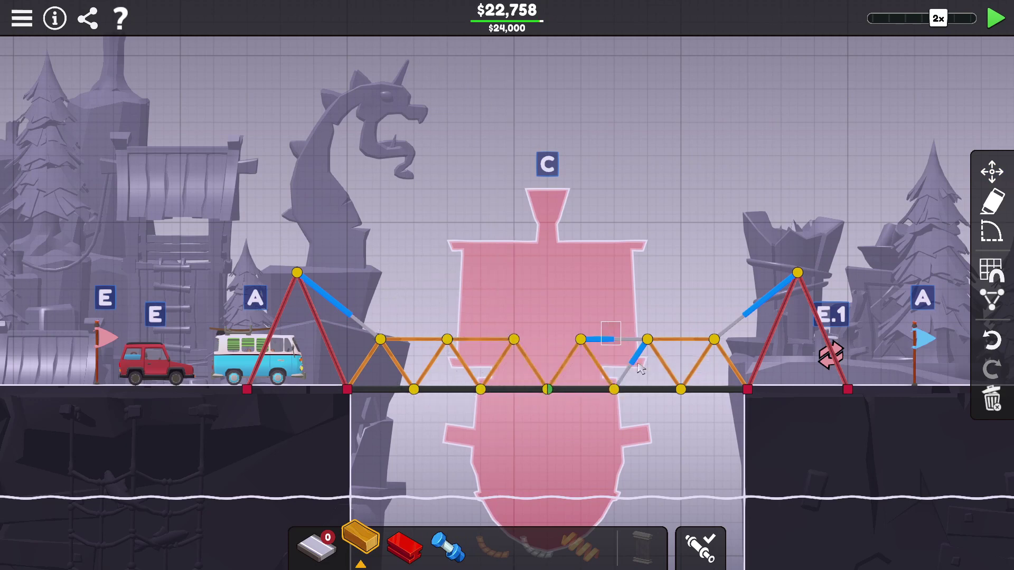
- Swap the right-hand diagonal and hydraulic top member for a wood top chord and diagonal
drag(602, 325, 646, 376)
drag(610, 332, 642, 373)
key(Delete)
click(611, 343)
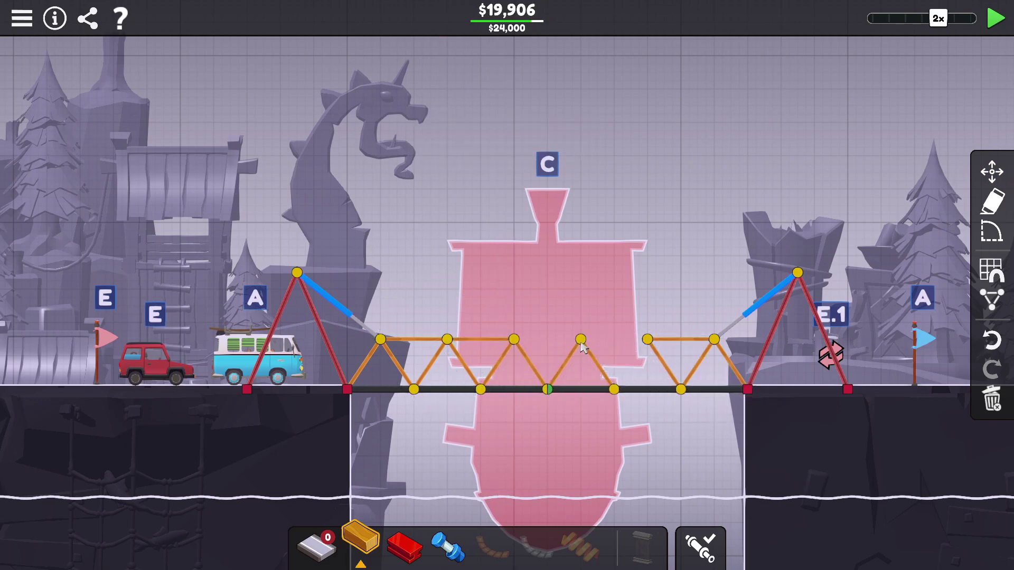
click(581, 341)
click(647, 342)
right_click(681, 373)
click(614, 388)
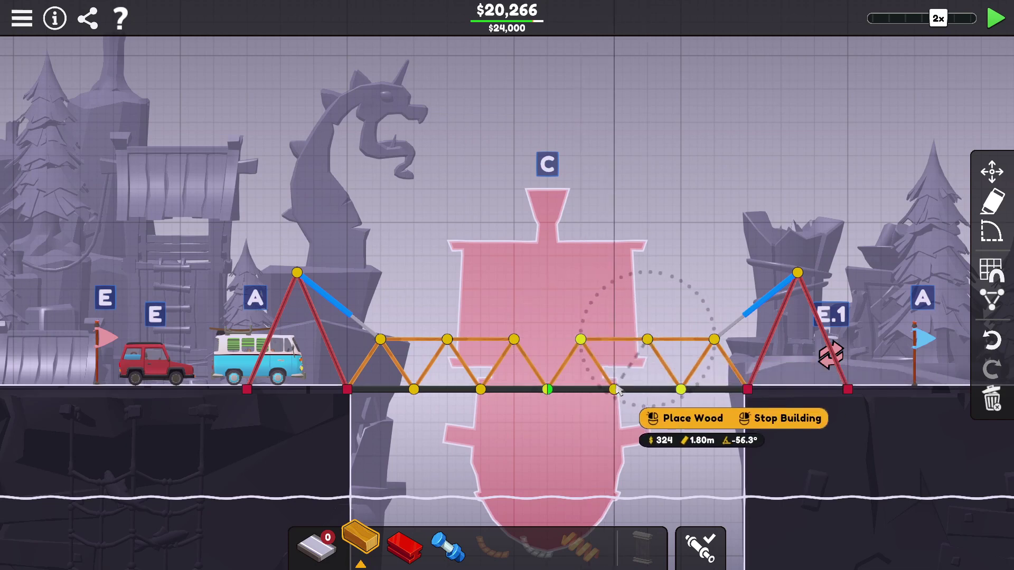
click(648, 341)
right_click(591, 309)
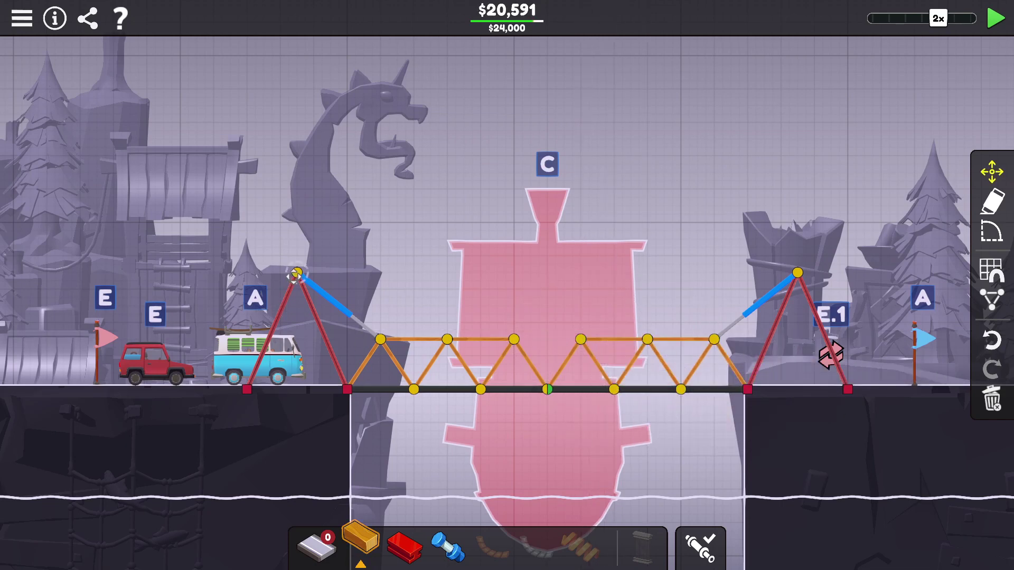
- Lower the left tower's apex joint and replace its hydraulic lifter from a deck joint
mouse_move(295, 273)
mouse_down()
mouse_move(295, 333)
mouse_move(305, 300)
mouse_move(296, 299)
mouse_up()
drag(349, 327, 309, 301)
key(Delete)
click(448, 544)
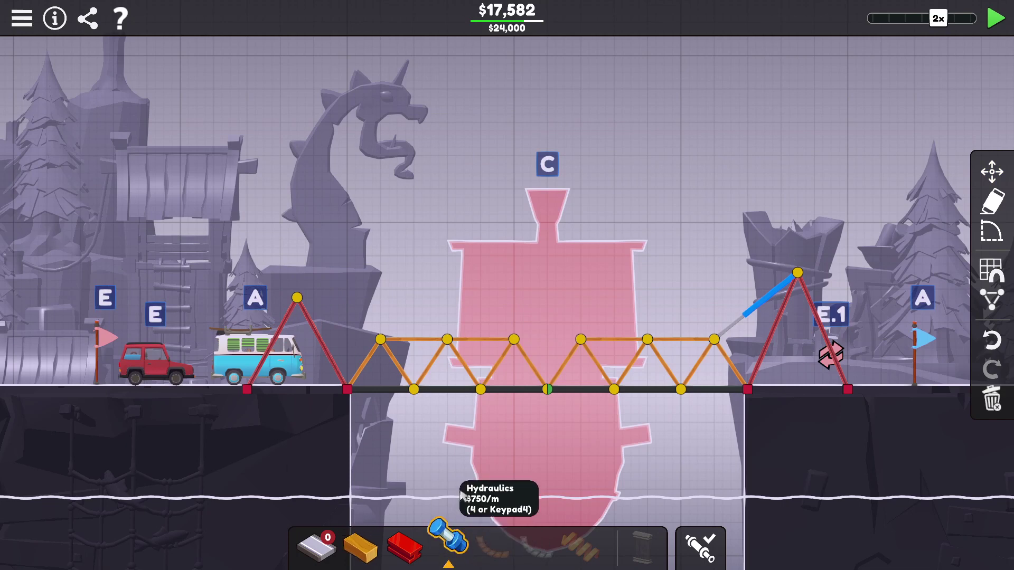
click(415, 388)
click(295, 300)
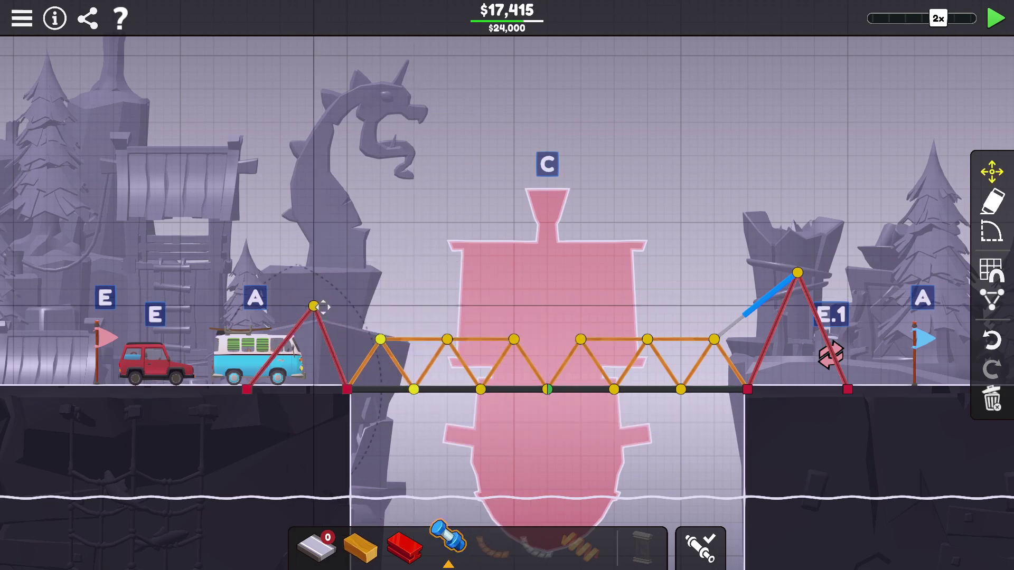
- Reposition the left tower's top joint, redo its hydraulic, and run a test simulation
drag(298, 300, 334, 305)
click(413, 389)
click(381, 341)
right_click(357, 291)
click(356, 295)
key(Delete)
drag(329, 304, 357, 247)
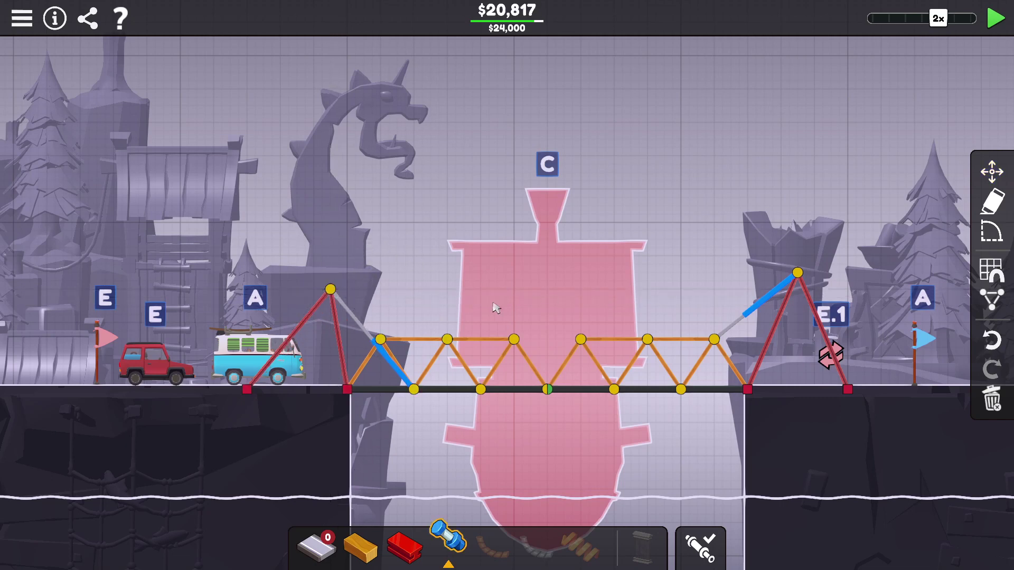
click(996, 20)
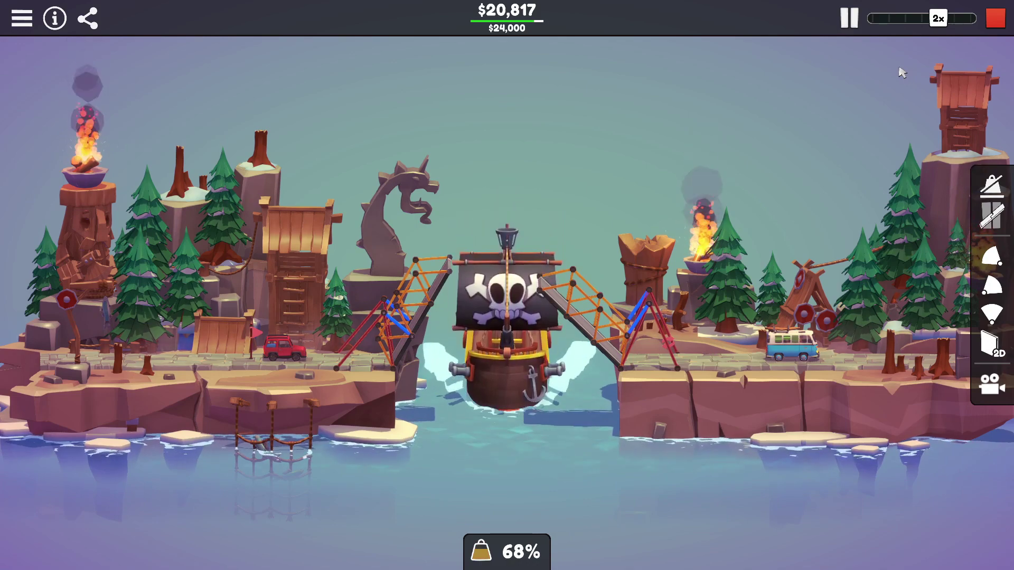
- Copy the left half of the bridge and paste it mirrored onto the right side
click(996, 20)
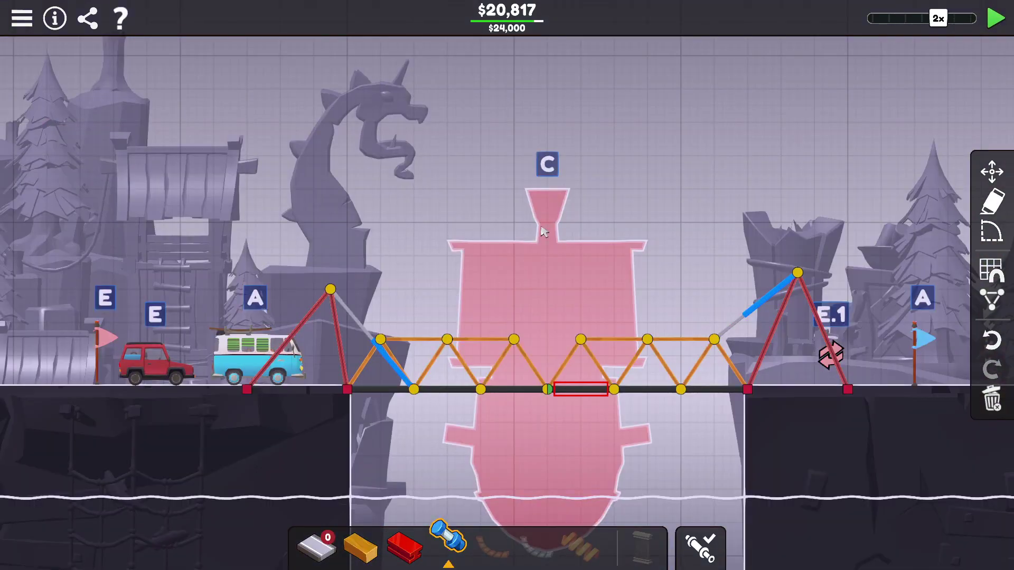
drag(537, 227, 285, 460)
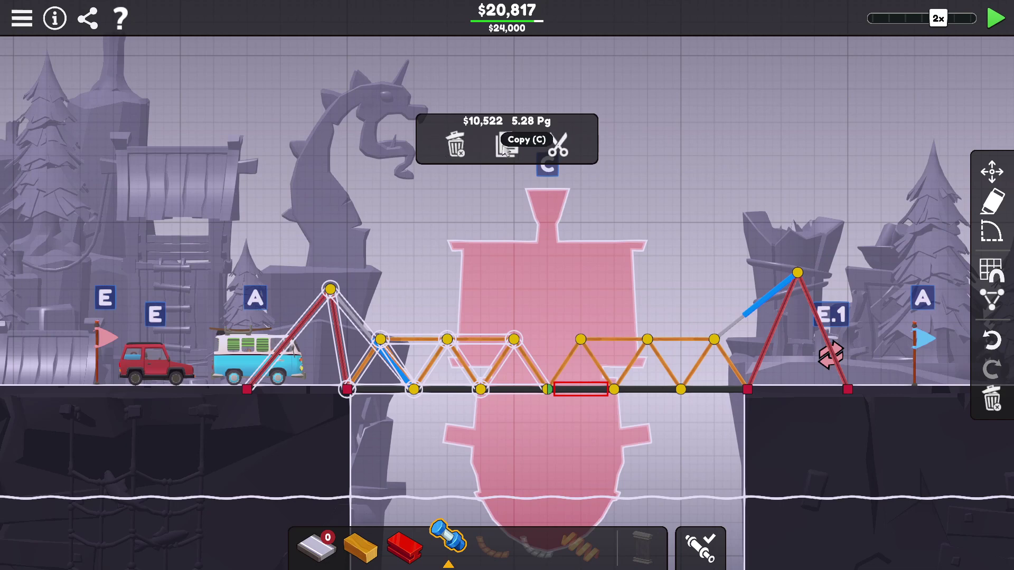
click(504, 146)
click(675, 357)
right_click(800, 258)
- Delete the old right-side truss members and rerun the simulation to finish BB-07
drag(797, 257, 813, 301)
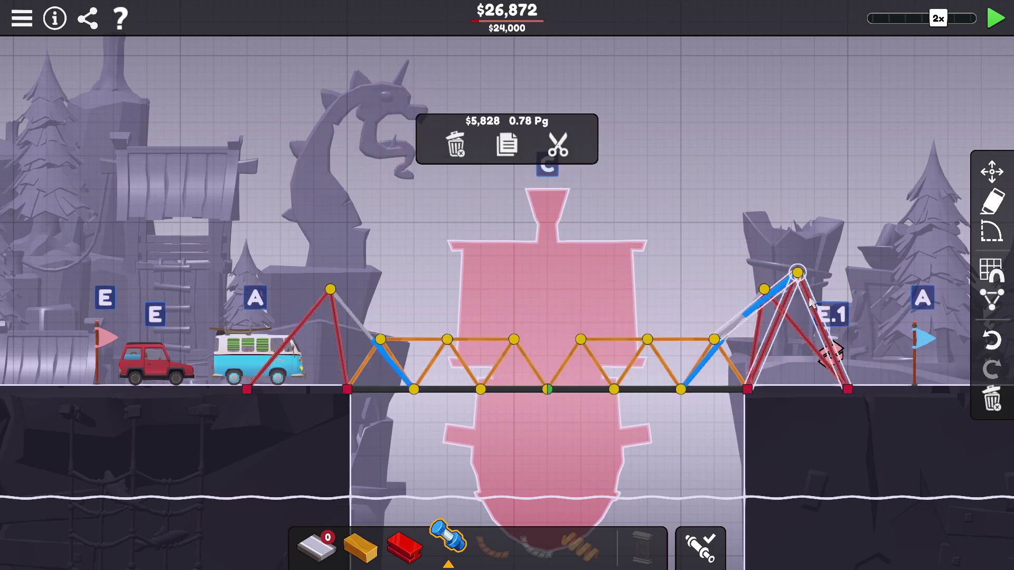
key(Delete)
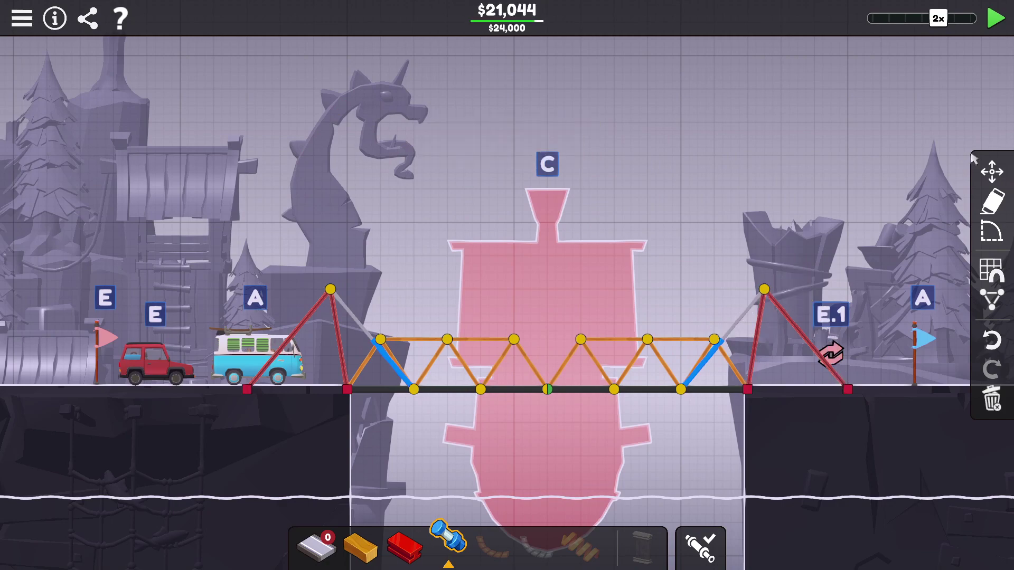
click(995, 23)
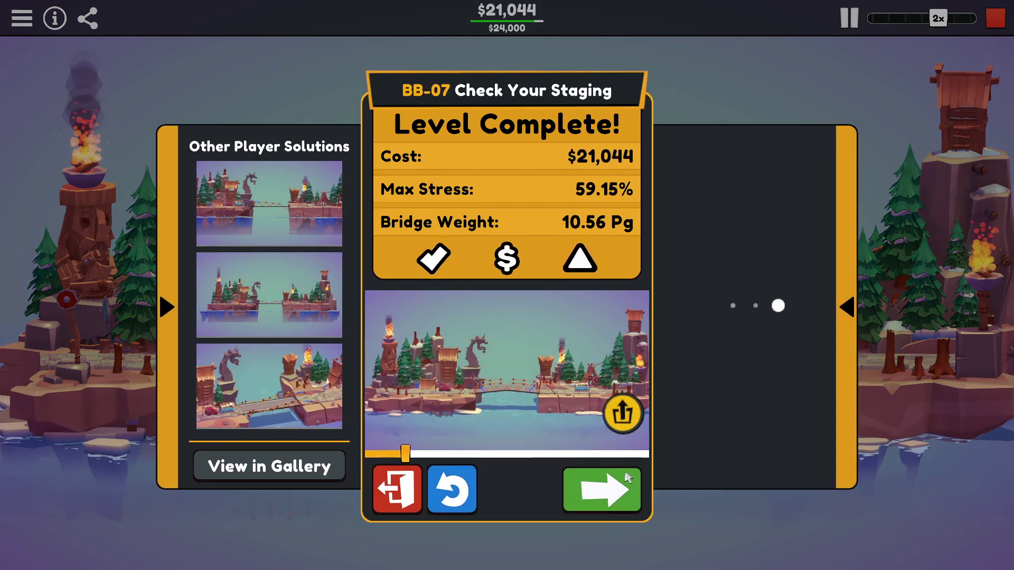
- Advance to BB-08 Down and Around, view its hint previews, and enter the building site
click(602, 491)
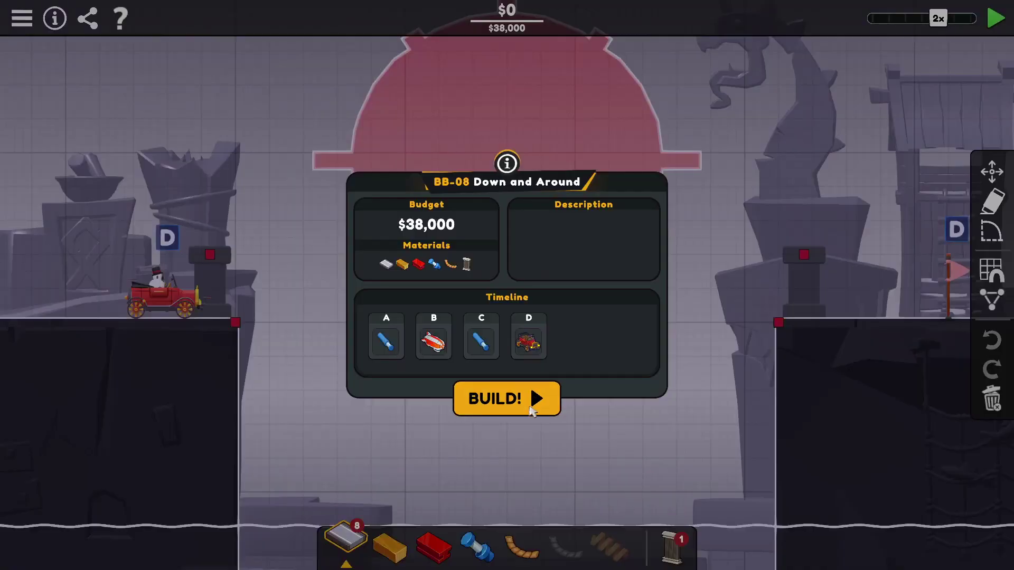
click(530, 408)
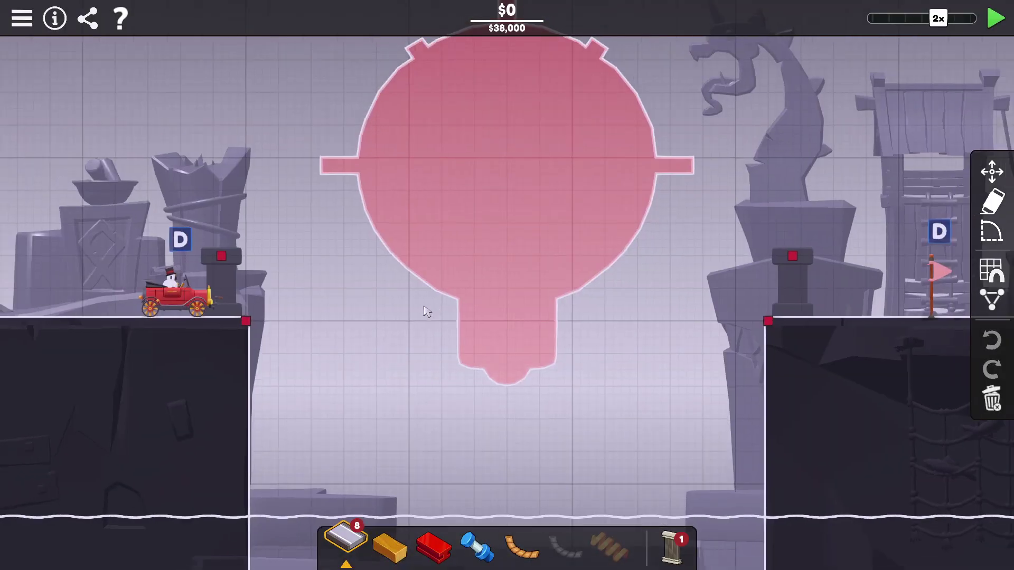
scroll(465, 325, down, 3)
scroll(464, 325, down, 2)
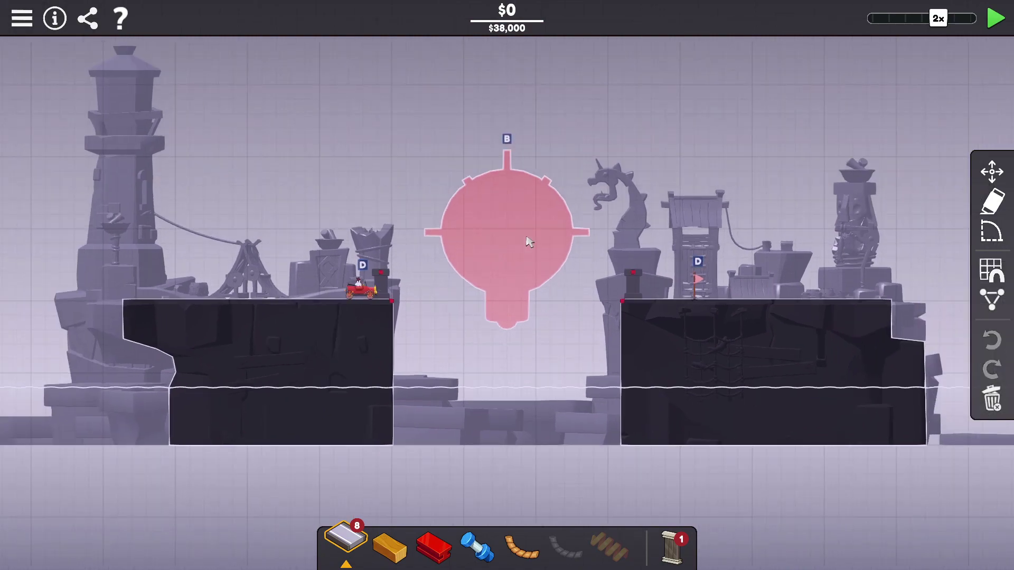
scroll(509, 137, up, 2)
scroll(468, 170, up, 2)
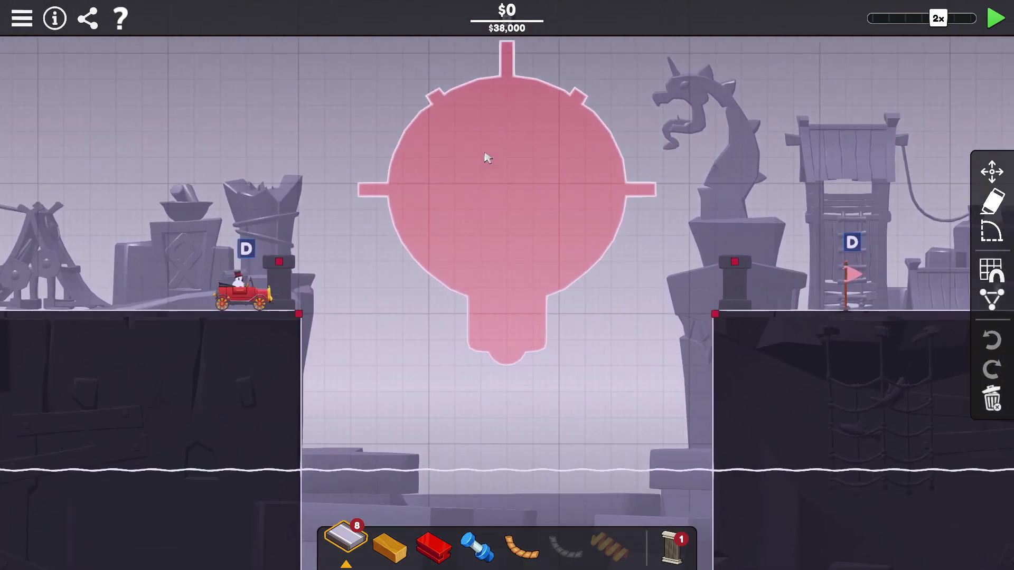
scroll(400, 212, down, 2)
scroll(404, 213, up, 3)
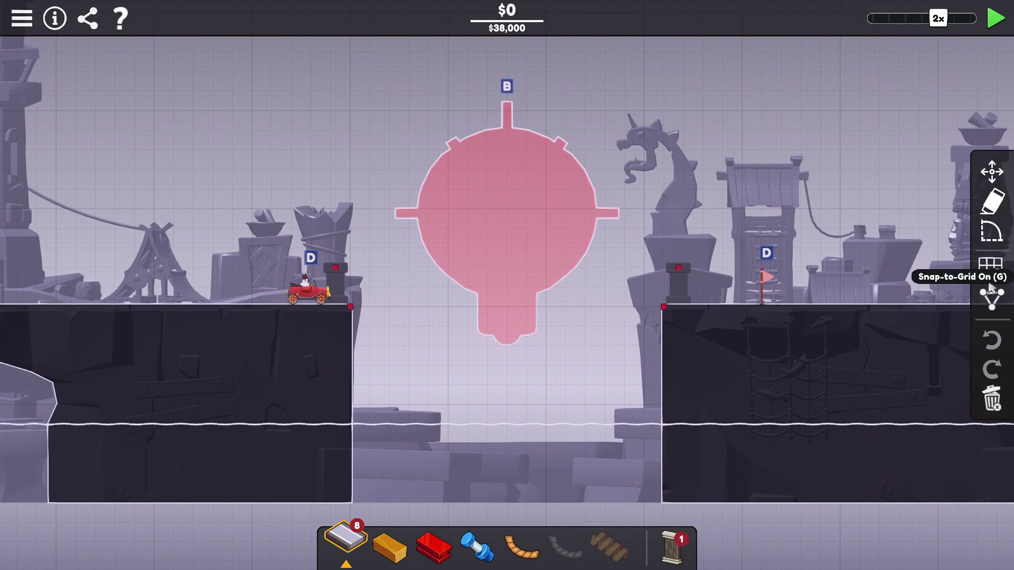
click(122, 17)
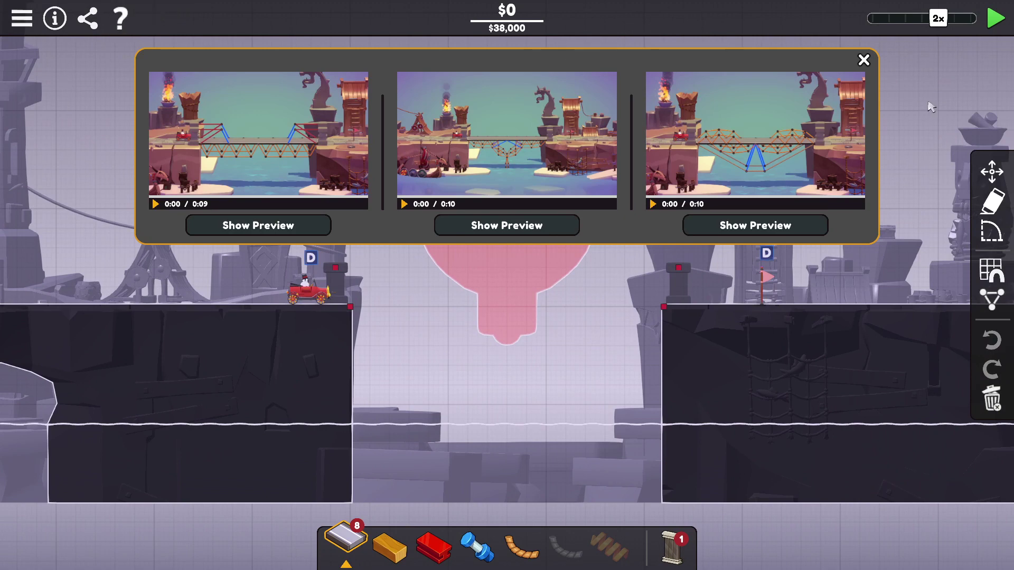
click(864, 60)
click(56, 18)
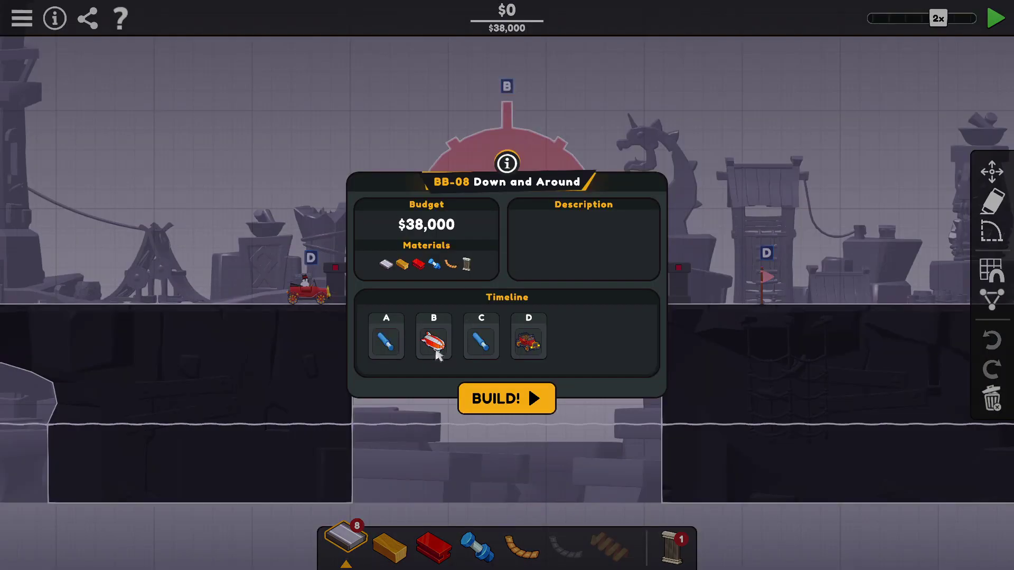
click(526, 402)
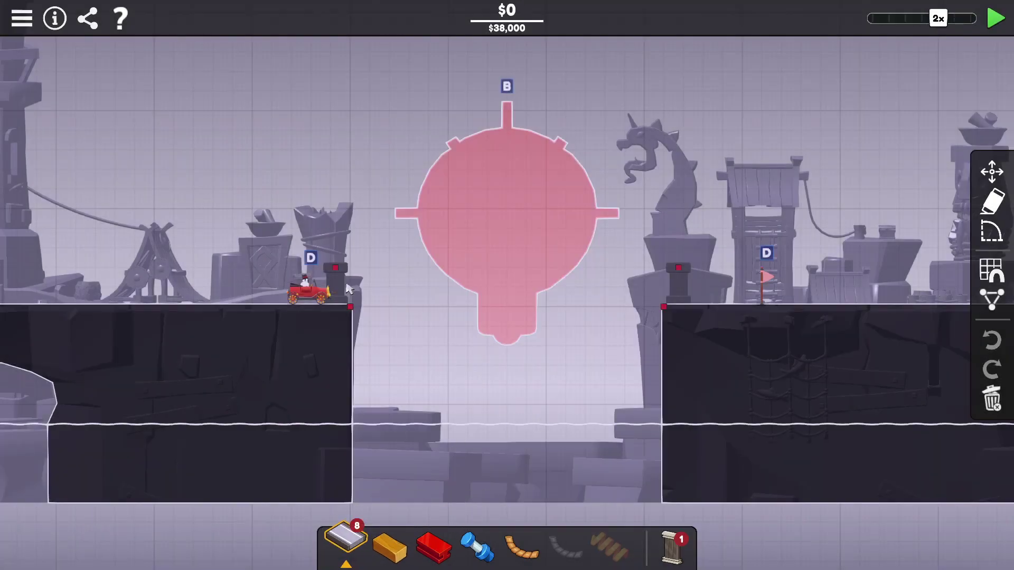
- Lay a road between the two anchors and place a foundation pillar left of centre
click(350, 306)
click(666, 307)
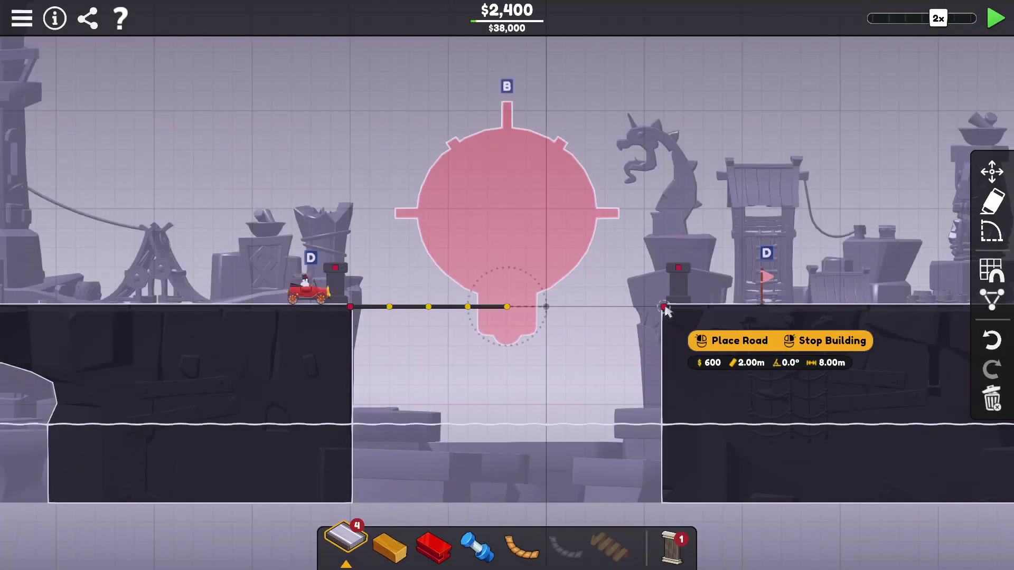
right_click(665, 300)
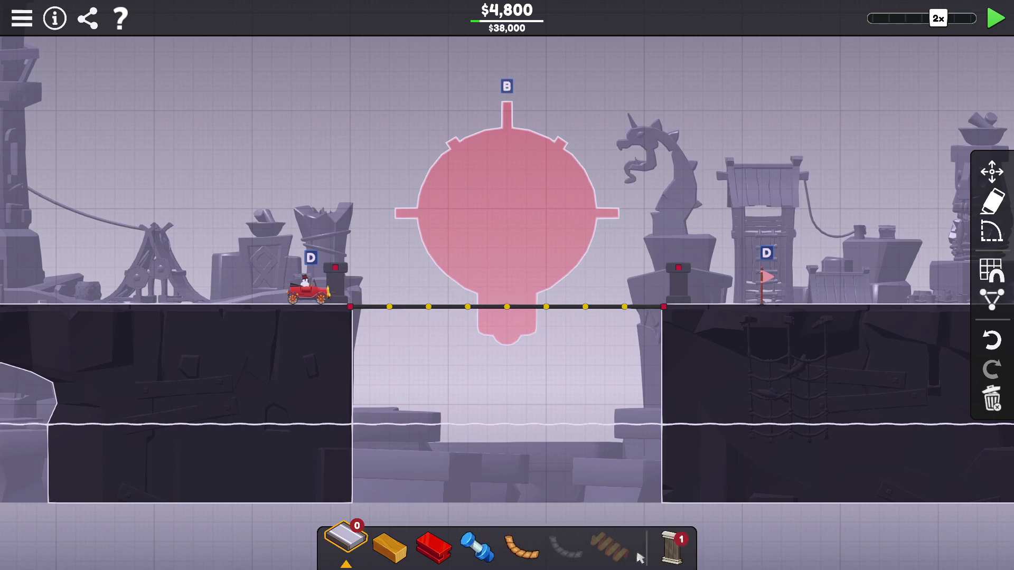
click(671, 546)
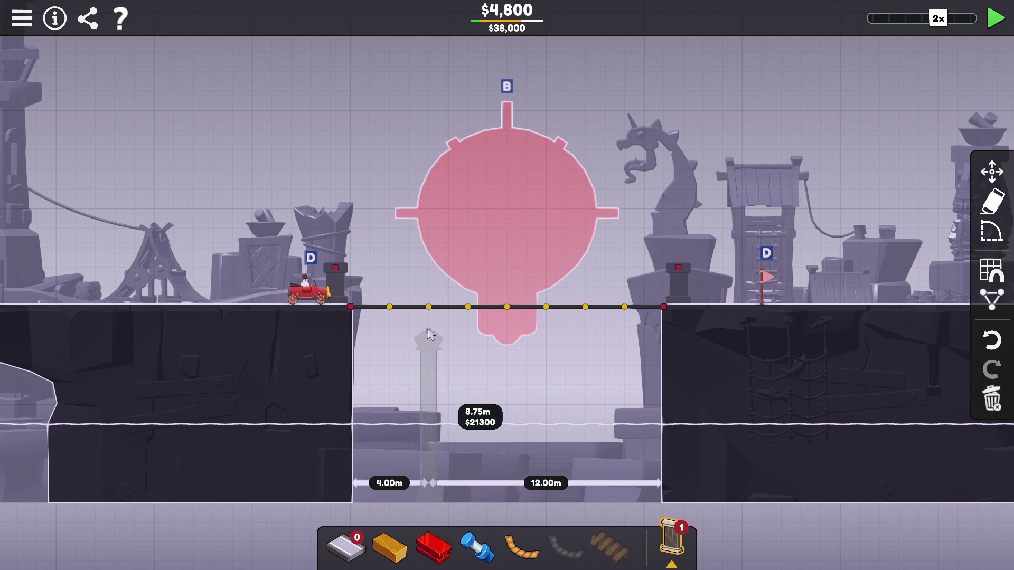
click(429, 374)
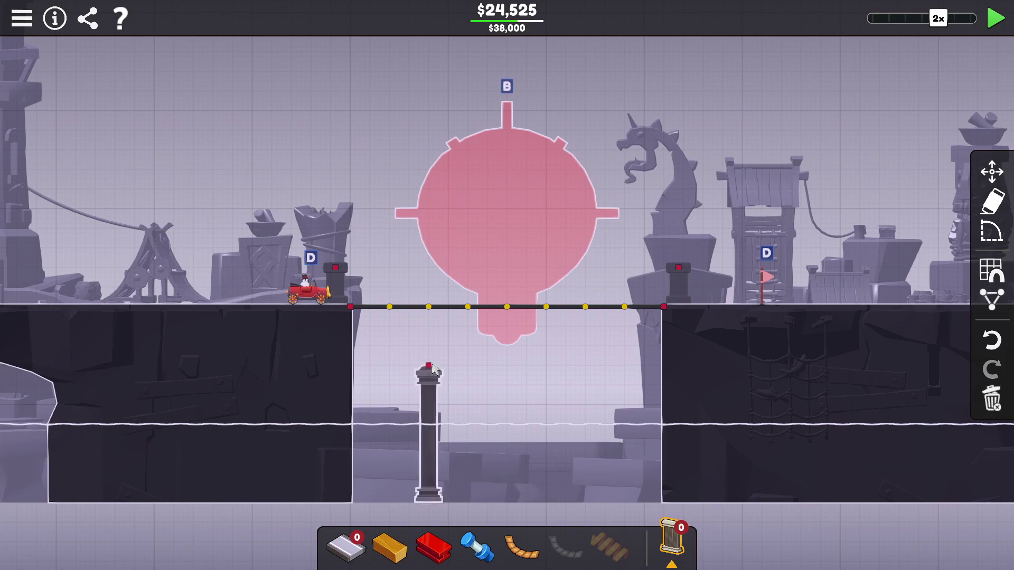
- Link a hydraulic from the pillar top to a deck joint and split the joint right of centre
click(476, 545)
scroll(464, 346, up, 2)
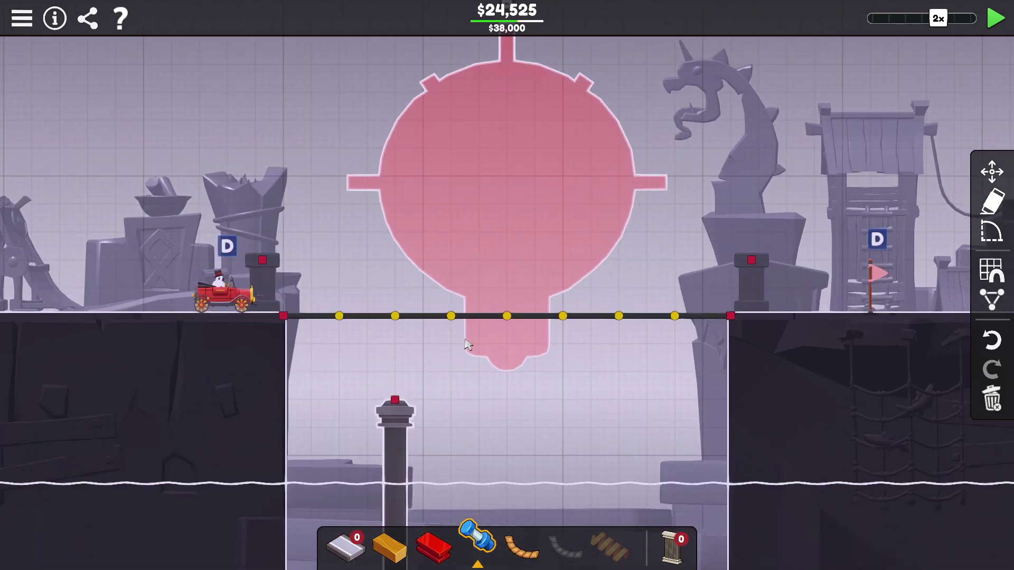
click(397, 400)
click(507, 435)
click(451, 317)
right_click(432, 364)
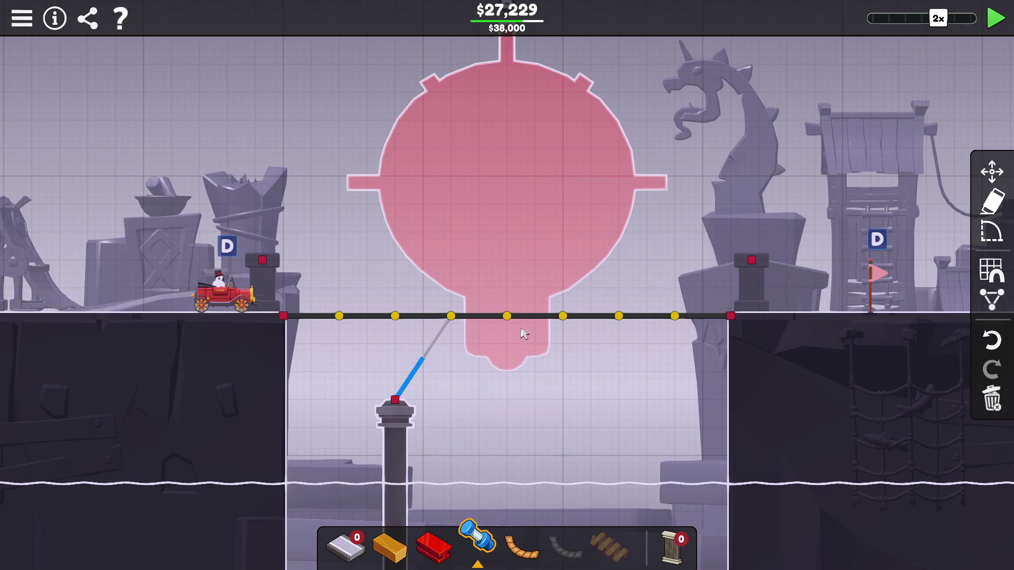
double_click(562, 318)
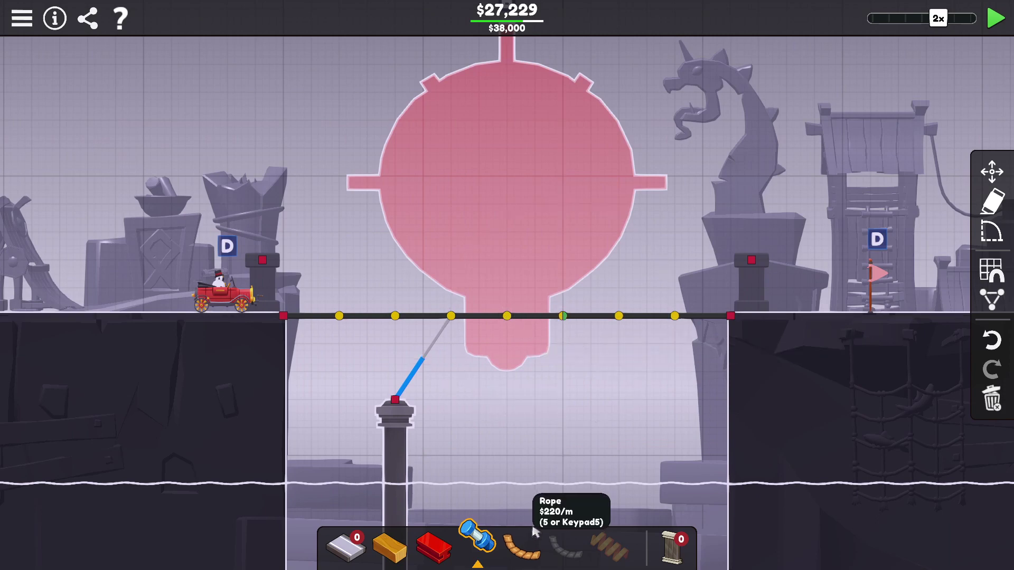
- Build a wood truss from the split joint rightward and tie it into the right anchor
click(390, 547)
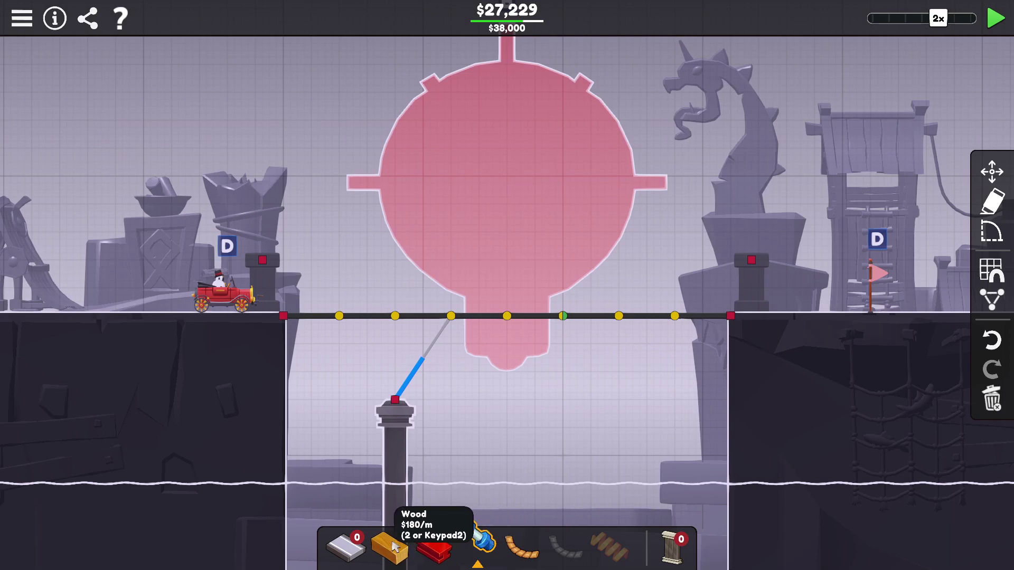
click(564, 318)
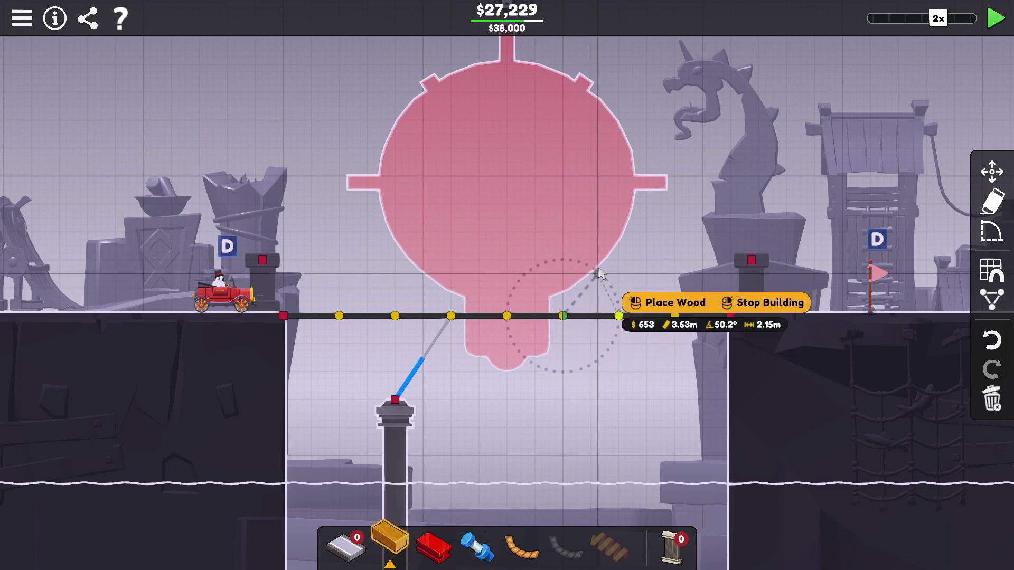
click(591, 281)
click(618, 318)
click(646, 282)
click(674, 318)
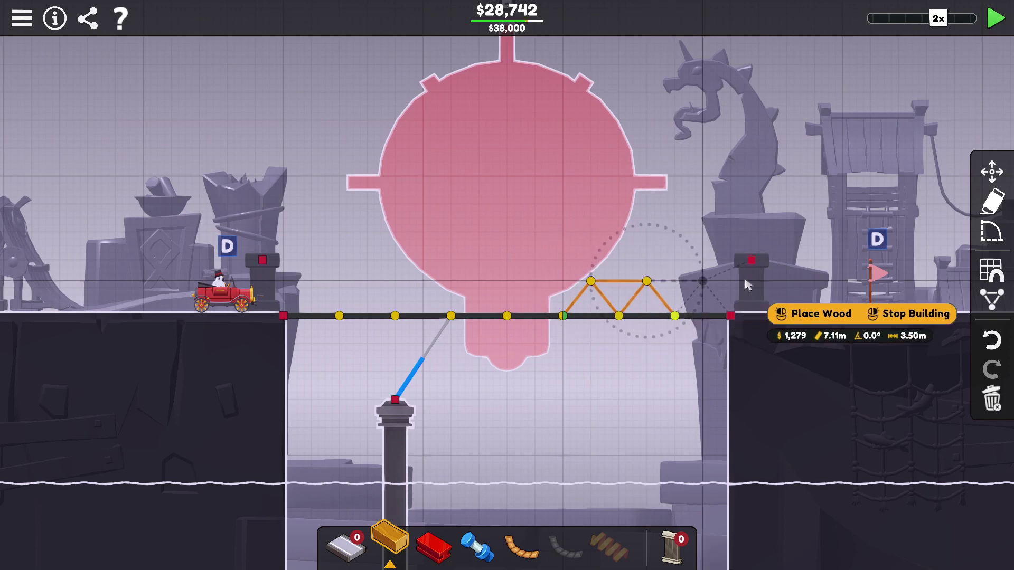
click(701, 282)
click(751, 260)
click(730, 317)
click(673, 317)
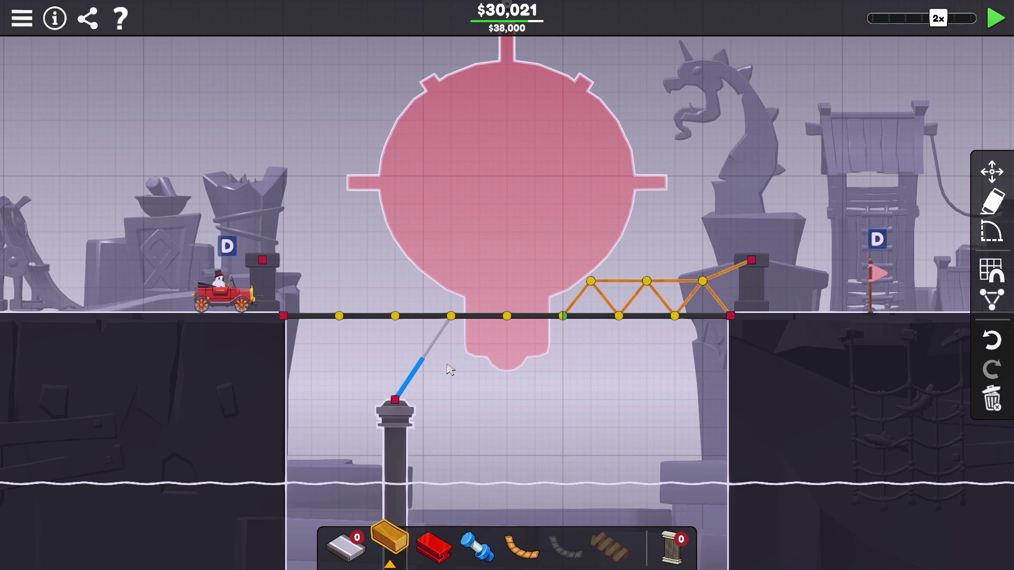
- Extend the wood truss triangles leftward across the deck to the left anchor
click(508, 317)
click(479, 281)
click(451, 317)
click(479, 282)
click(507, 317)
click(424, 281)
click(396, 317)
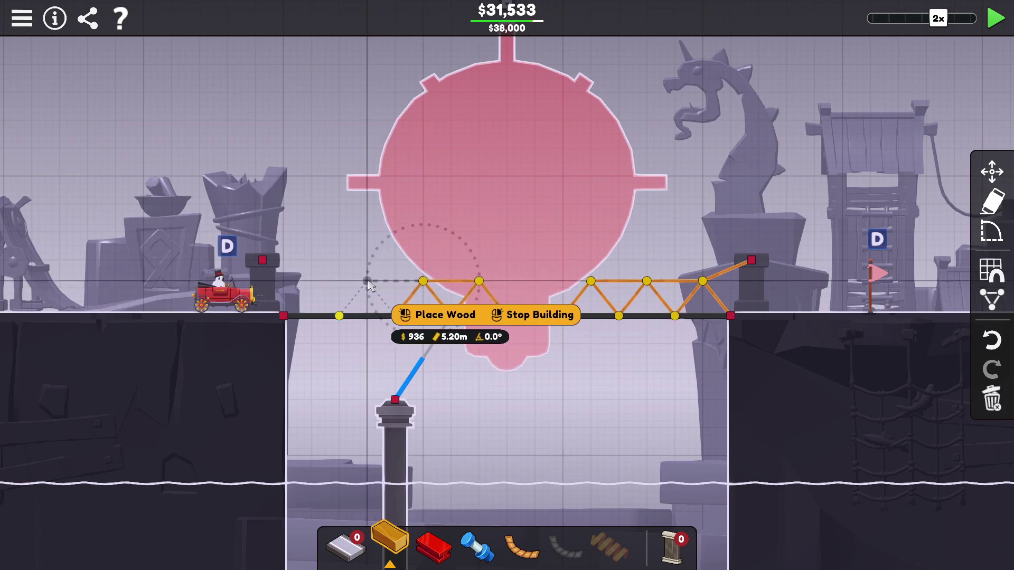
click(368, 281)
click(340, 317)
click(311, 282)
click(285, 317)
click(261, 260)
right_click(396, 301)
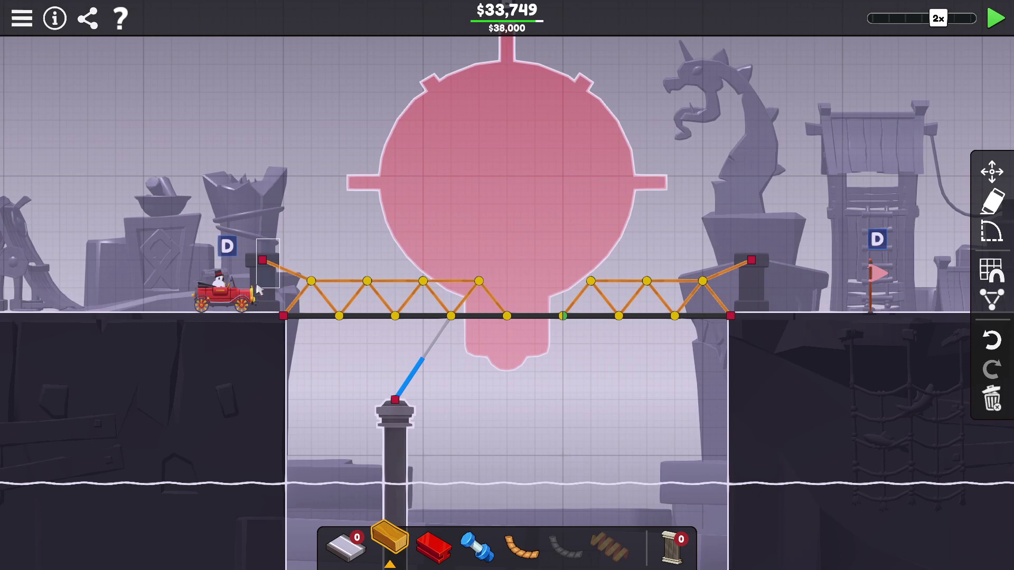
- Remove the stray beams, close the truss at the middle joint, and start a test run
drag(255, 238, 278, 287)
key(Delete)
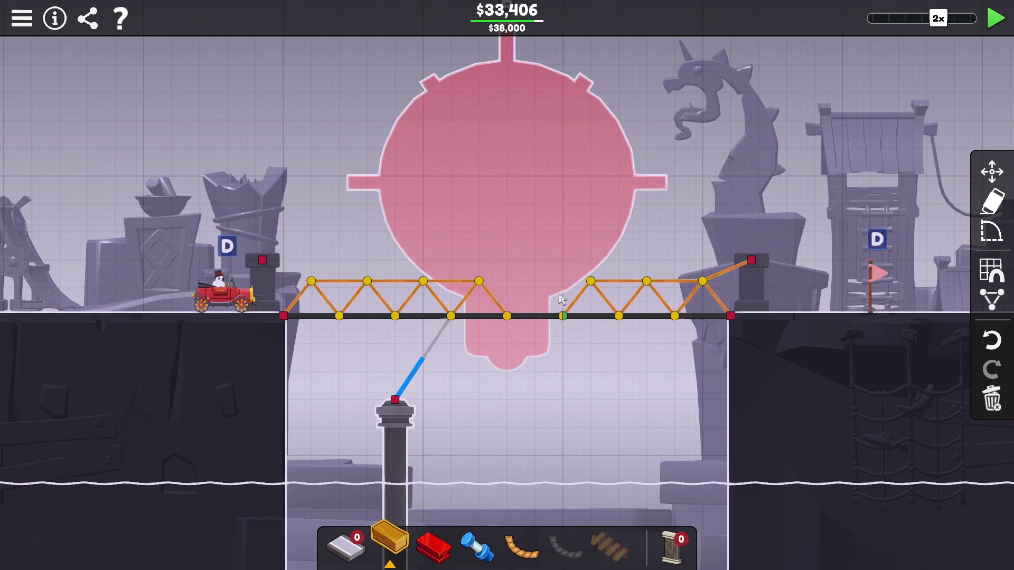
click(562, 318)
click(535, 282)
click(507, 317)
right_click(575, 254)
drag(567, 269, 572, 301)
key(Delete)
click(995, 17)
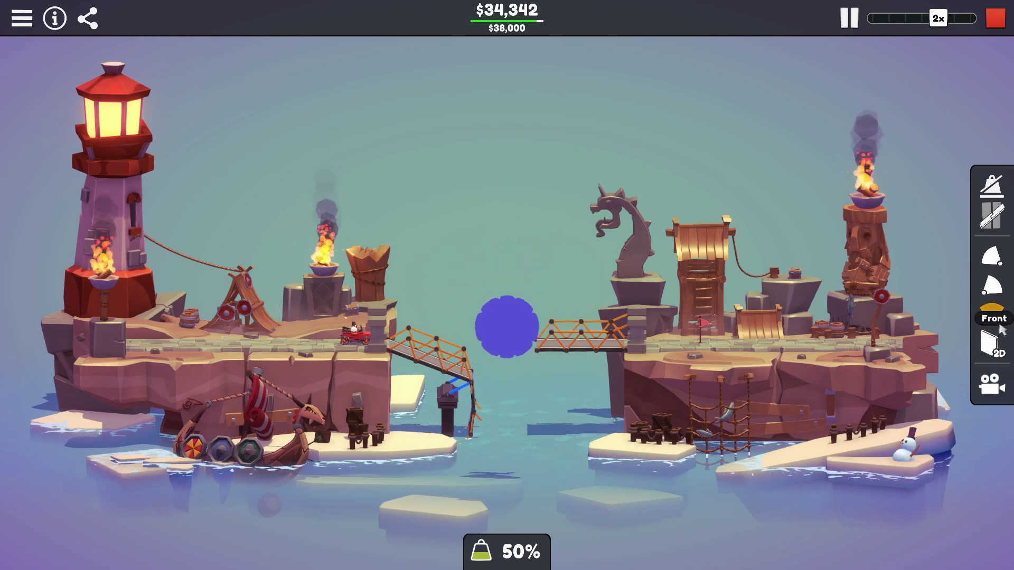
scroll(601, 325, up, 4)
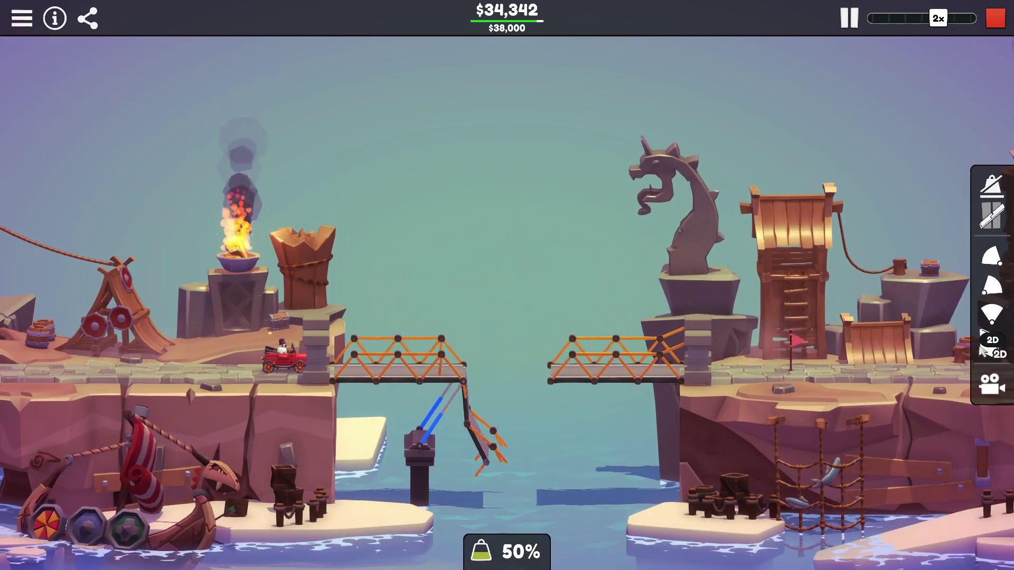
scroll(601, 325, down, 4)
- Stop the failing test, rerun it, and stop again to resume editing
click(996, 17)
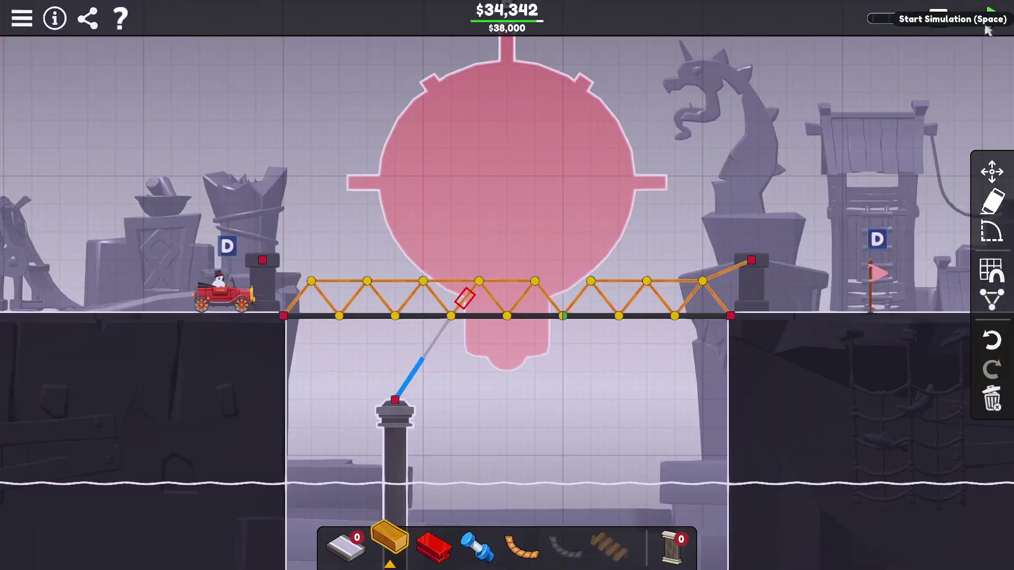
click(988, 19)
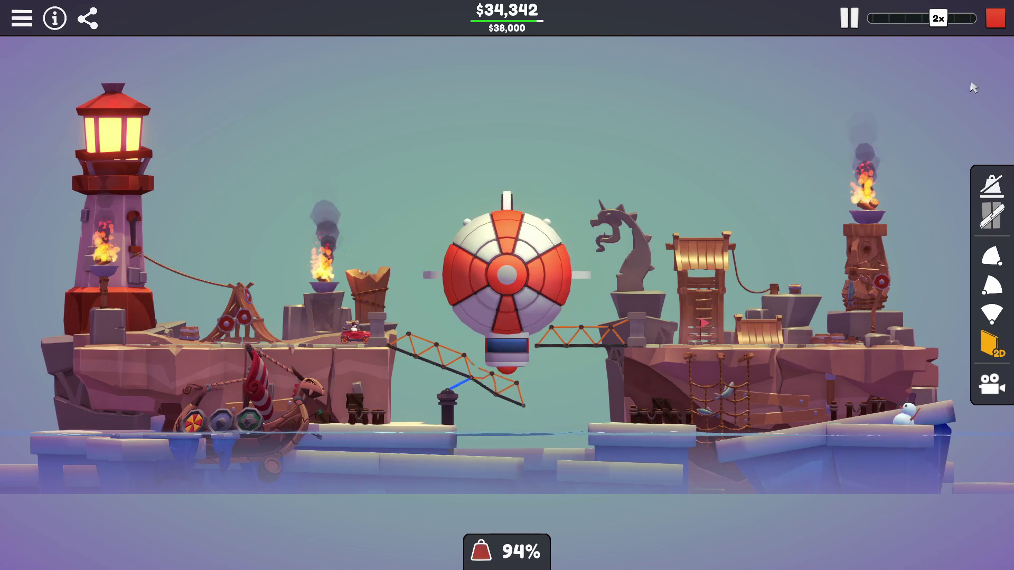
click(997, 18)
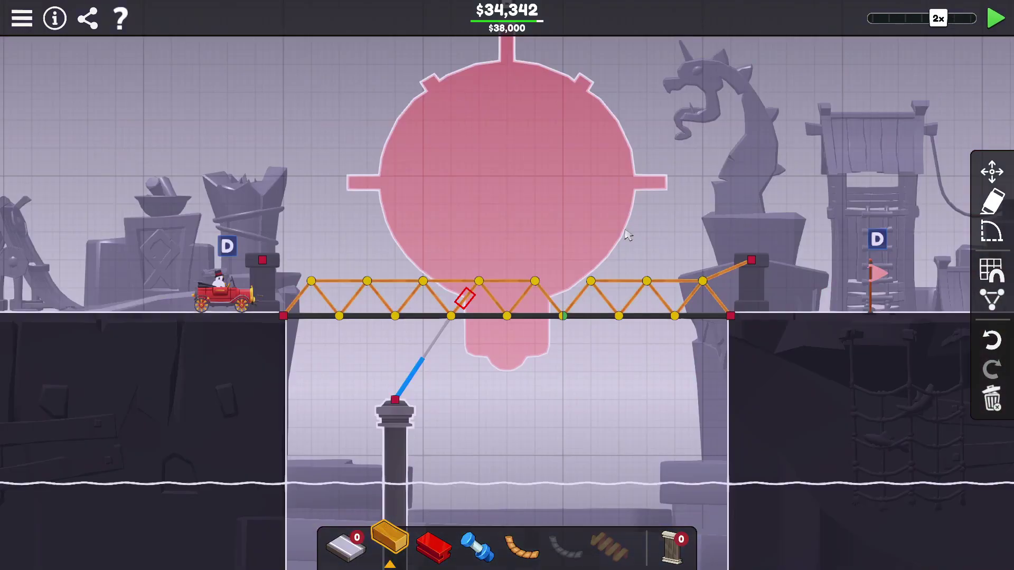
- Try lowering the pillar top joint, undoing an accidental hydraulic piston deletion
click(428, 357)
click(515, 417)
click(475, 546)
click(394, 399)
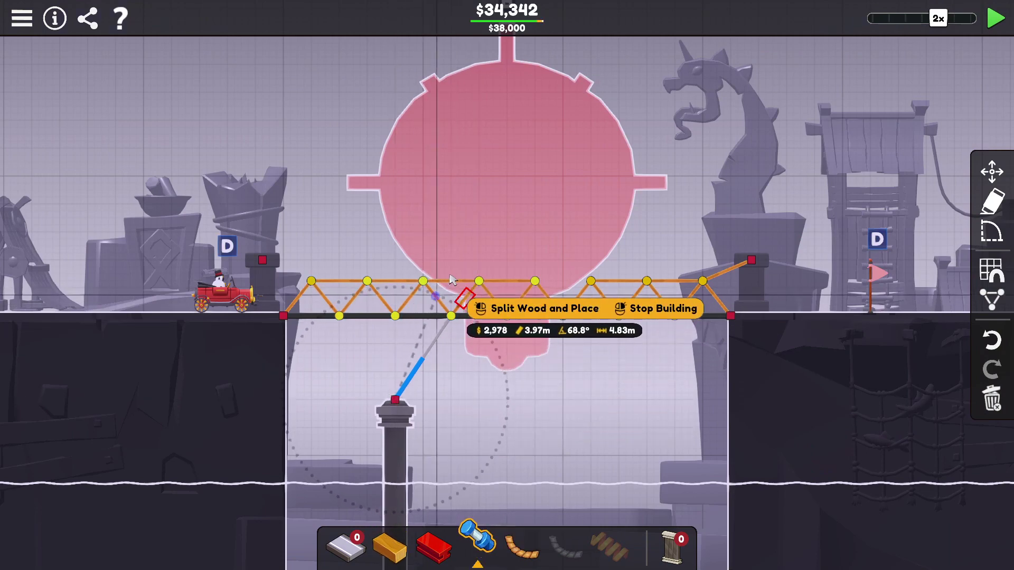
right_click(396, 402)
click(564, 432)
drag(396, 402, 396, 430)
key(Delete)
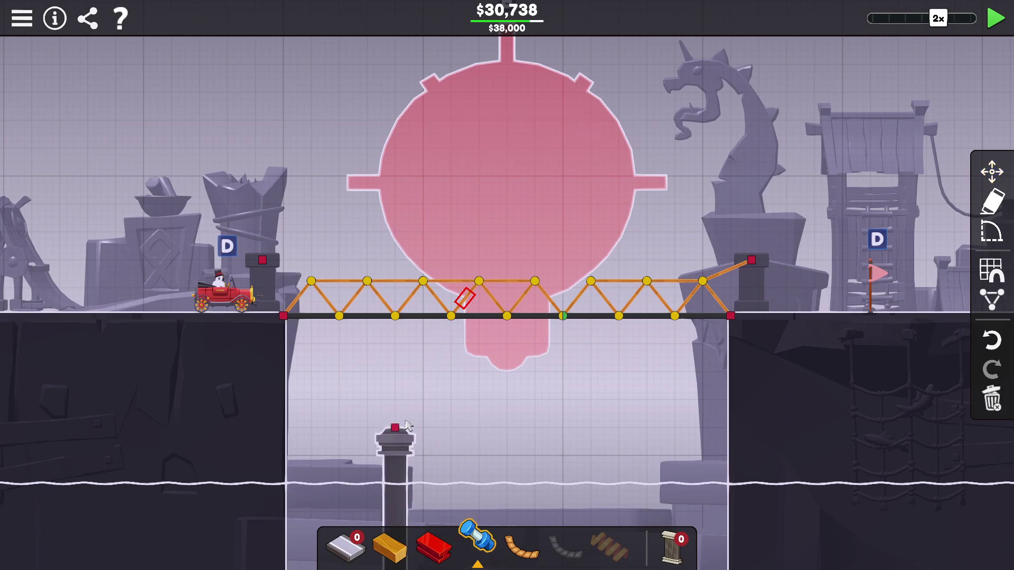
right_click(400, 428)
key(ctrl+z)
- Lower the pillar top to shorten the piston, test it, and drop a top-chord joint
drag(396, 400, 396, 418)
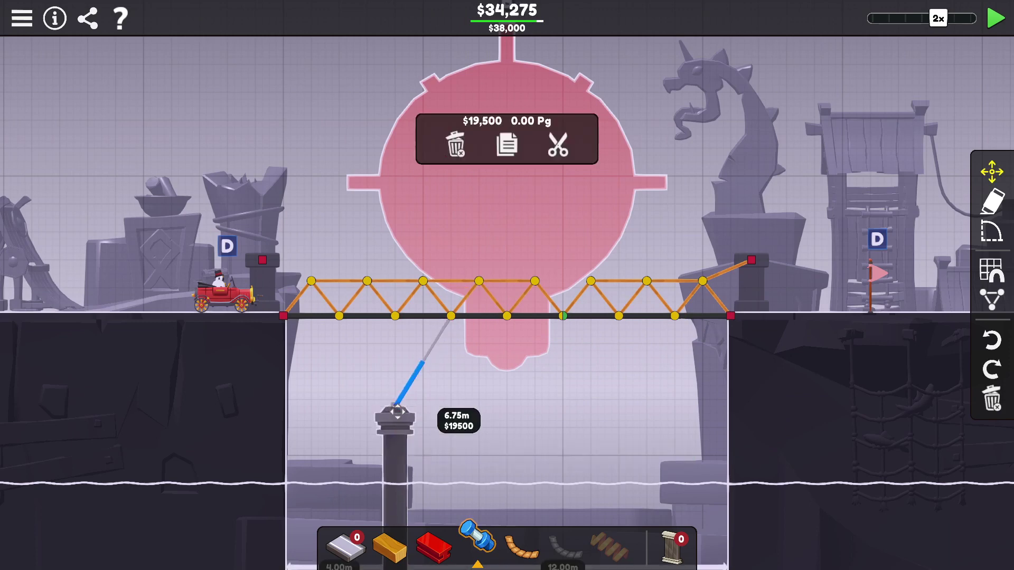
click(397, 418)
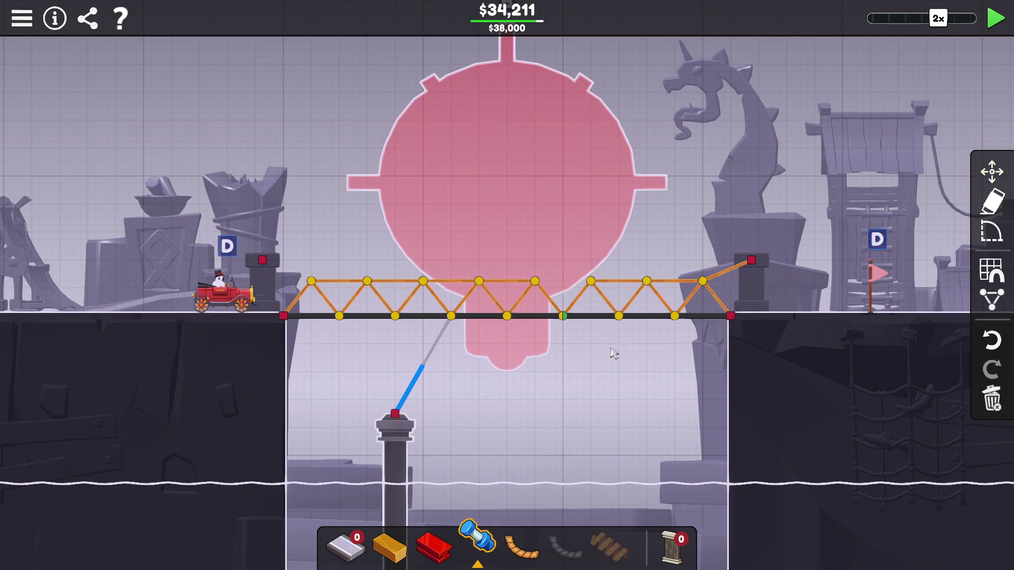
click(995, 21)
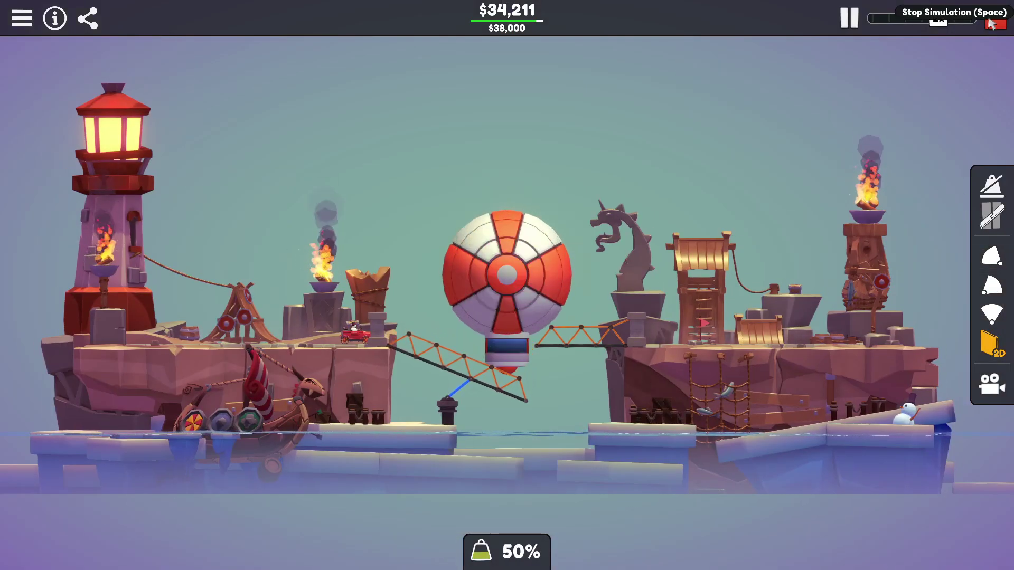
click(990, 22)
drag(424, 283, 536, 289)
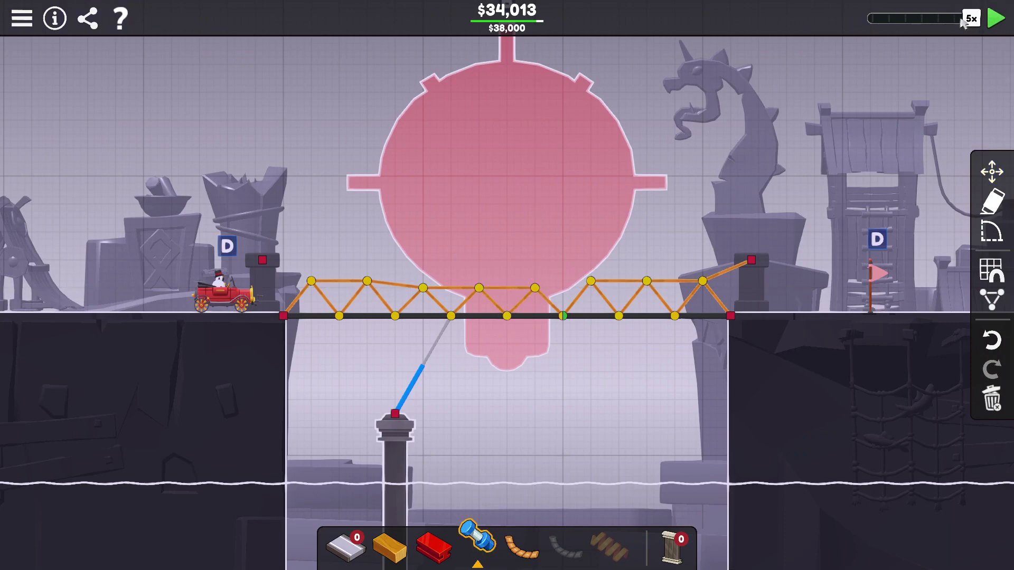
- Run a test, then delete the beam joining the truss to the right anchor
click(997, 17)
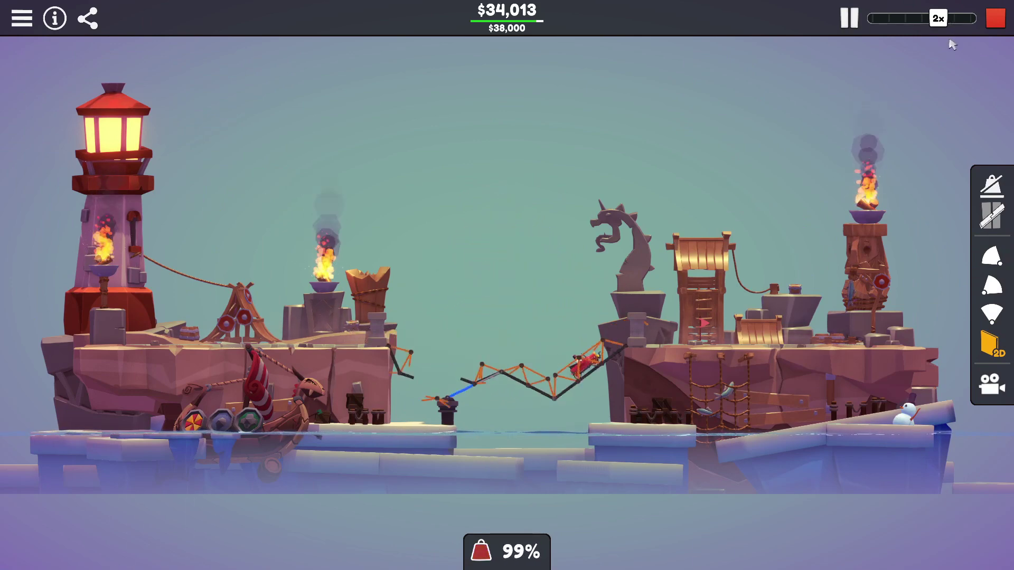
click(996, 15)
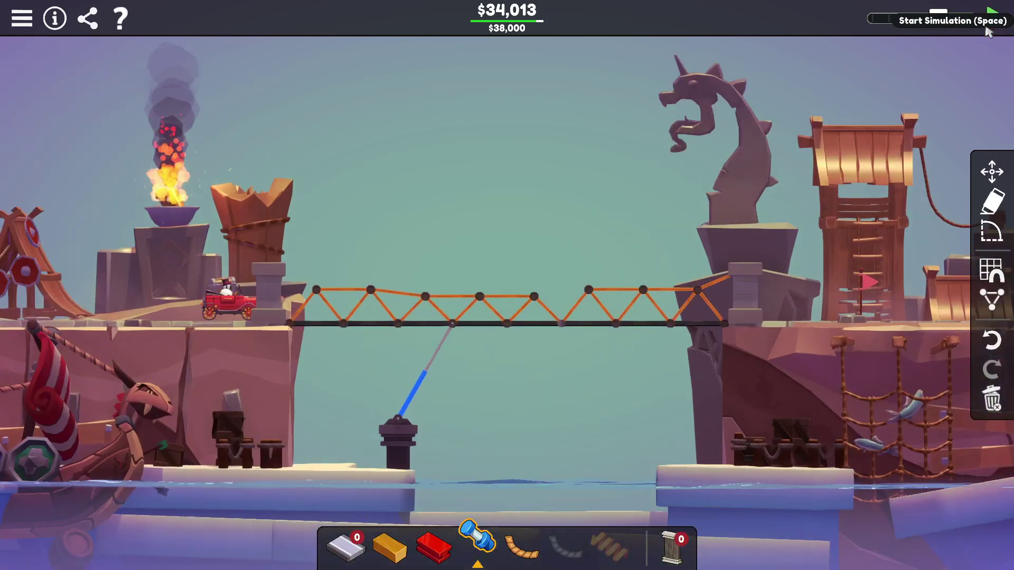
click(735, 298)
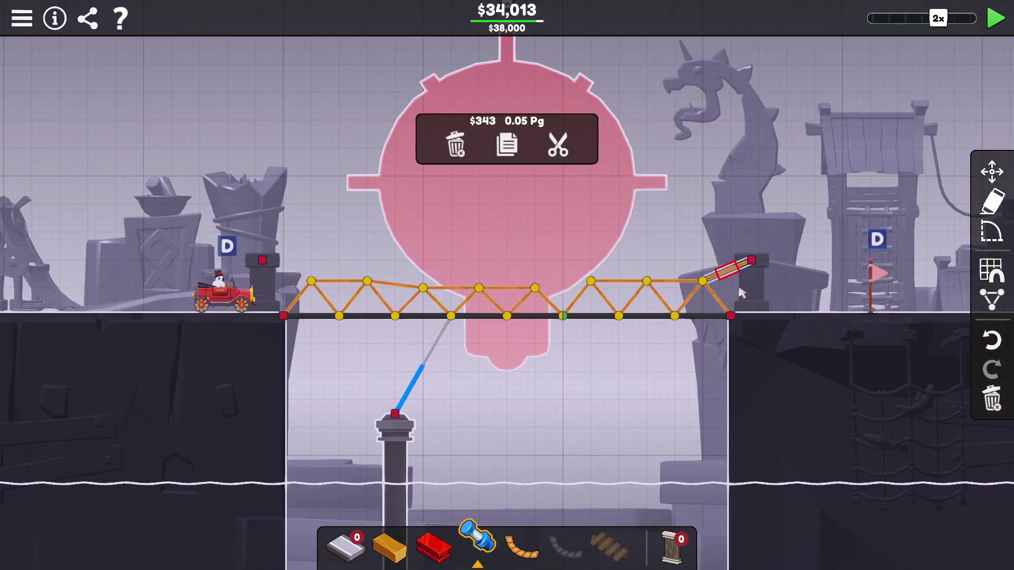
key(Delete)
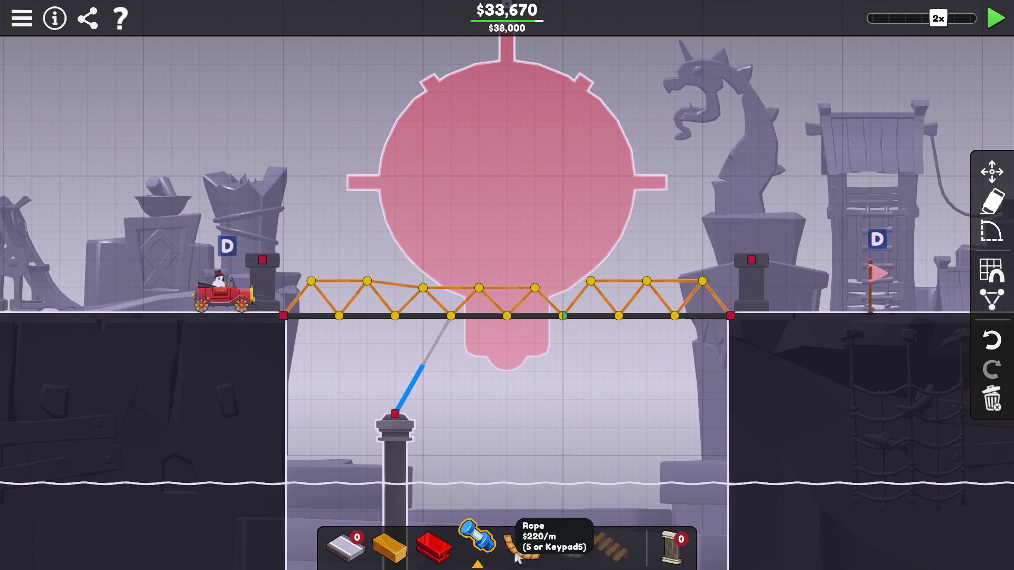
- Add a steel brace to the right anchor and run the simulation to complete BB-08
key(3)
click(675, 315)
click(751, 260)
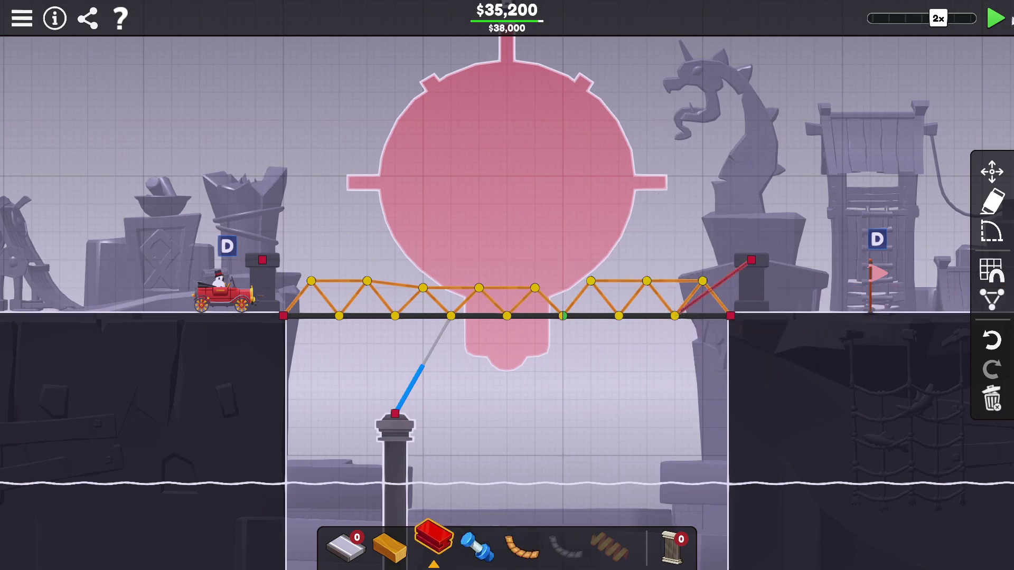
click(995, 17)
drag(939, 18, 971, 18)
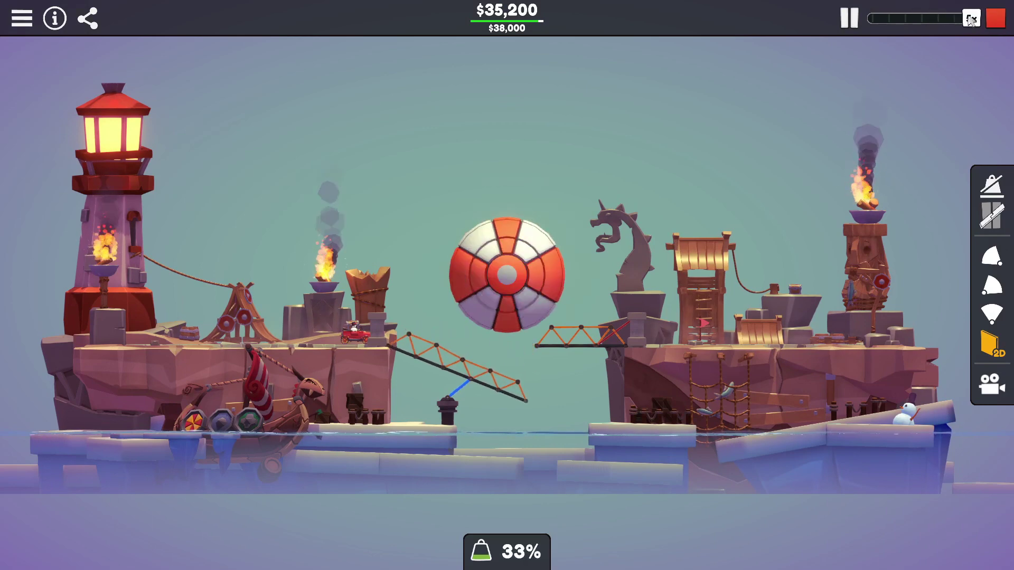
click(939, 18)
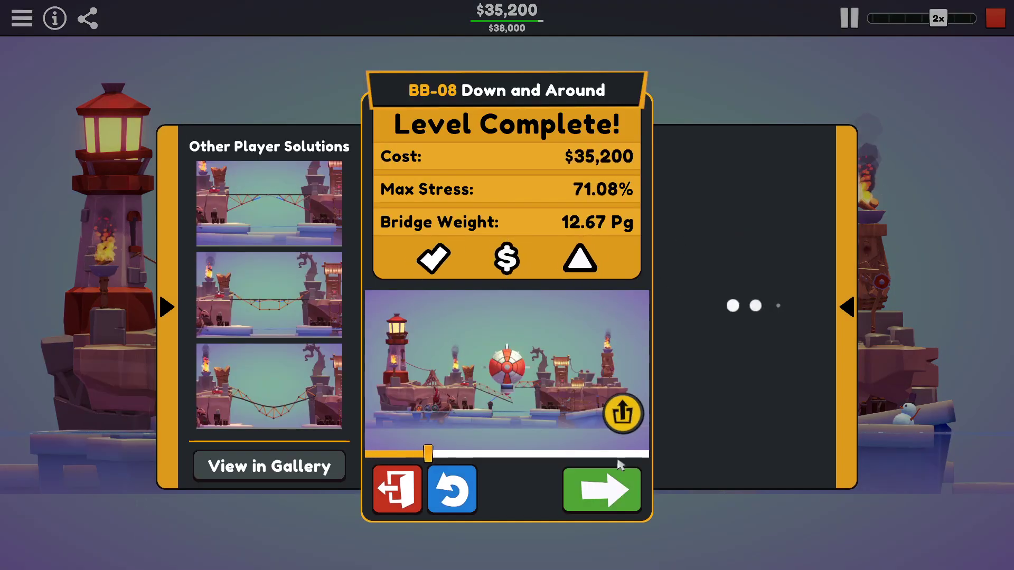
- Advance to BB-09 Drawn-Out Bridge and delete its central pillar, then undo the deletion
click(603, 492)
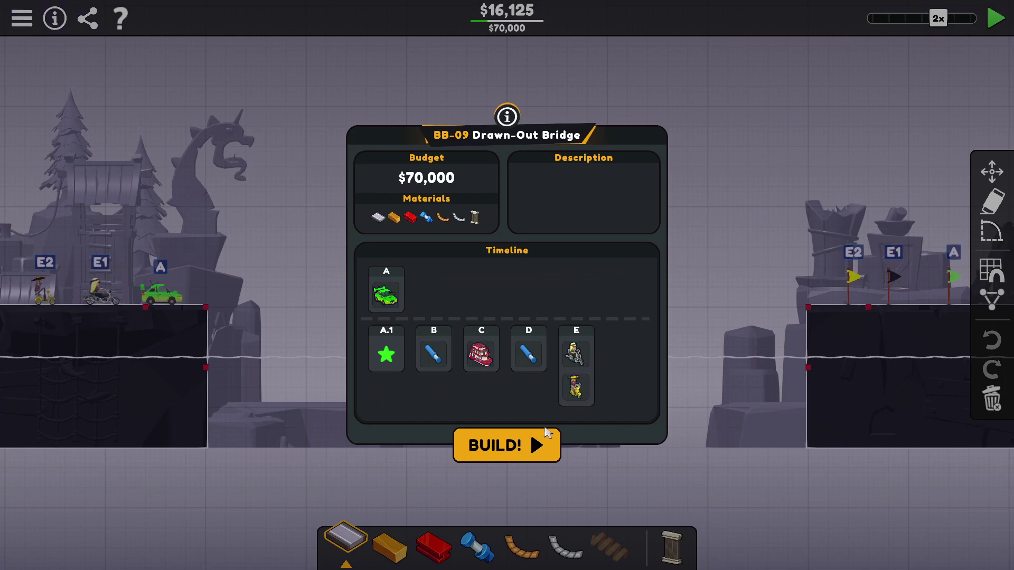
click(531, 455)
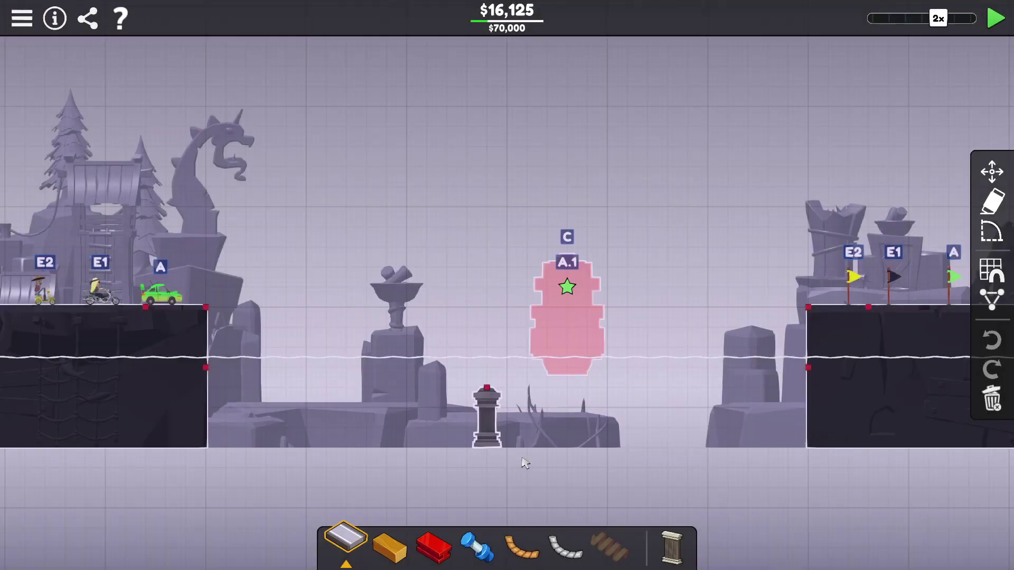
click(486, 396)
key(Delete)
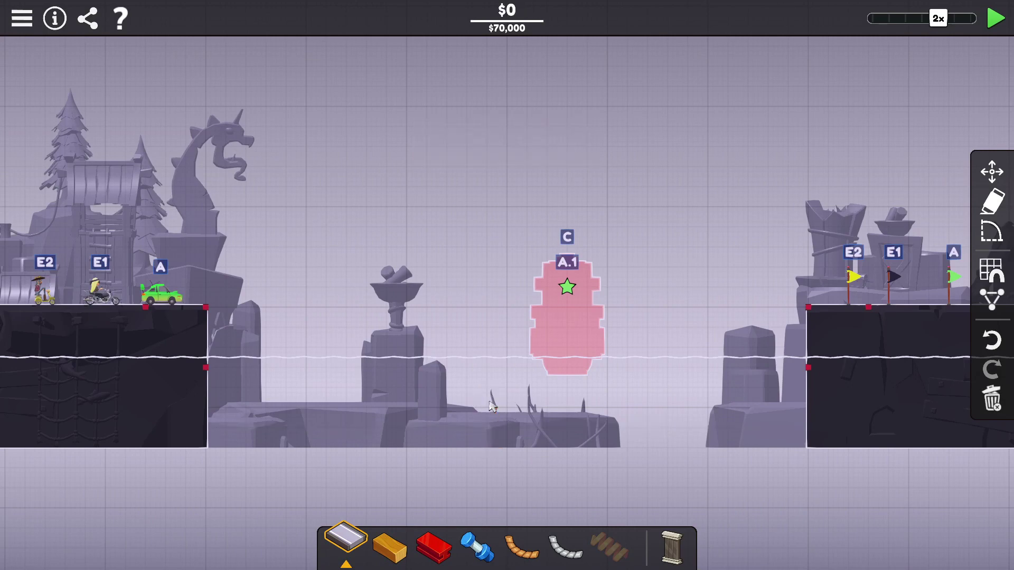
key(ctrl+z)
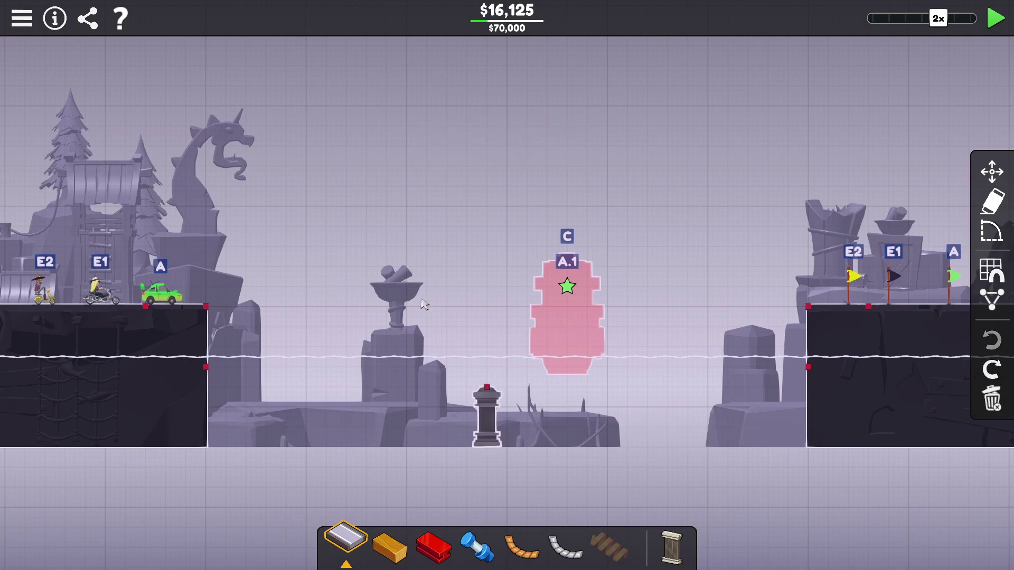
- Delete the central pillar from the channel and open the level information
click(490, 420)
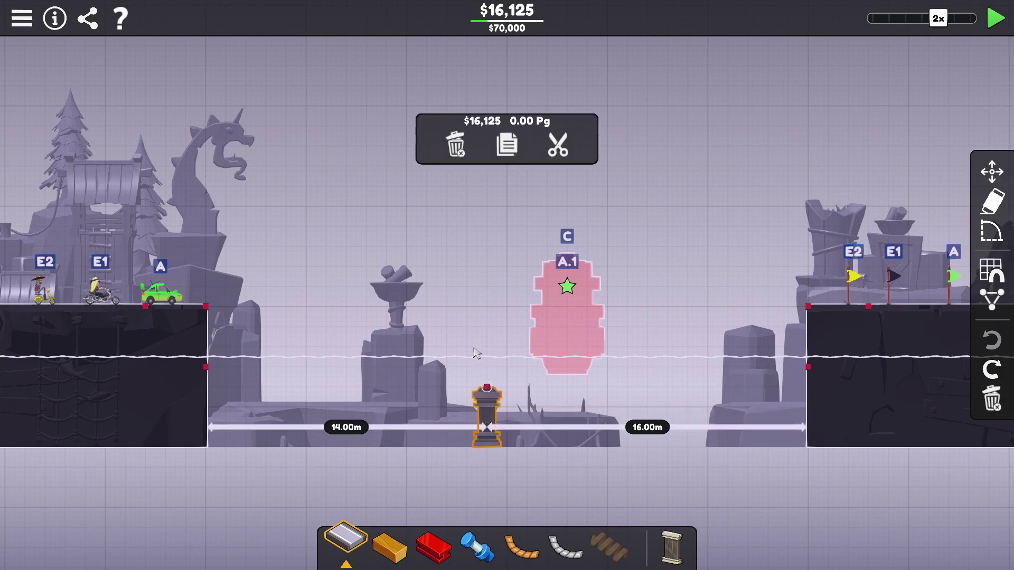
click(475, 353)
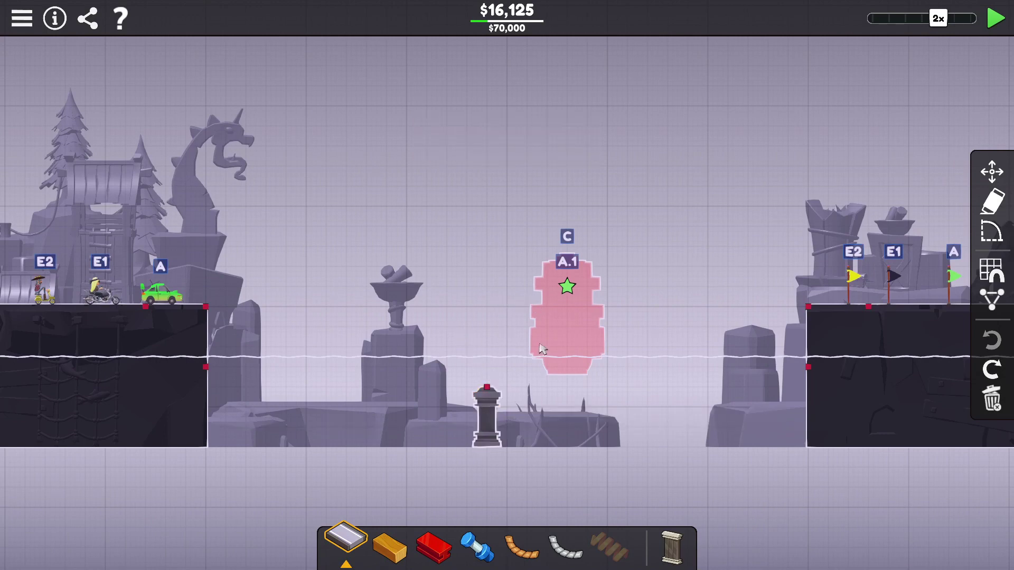
click(490, 416)
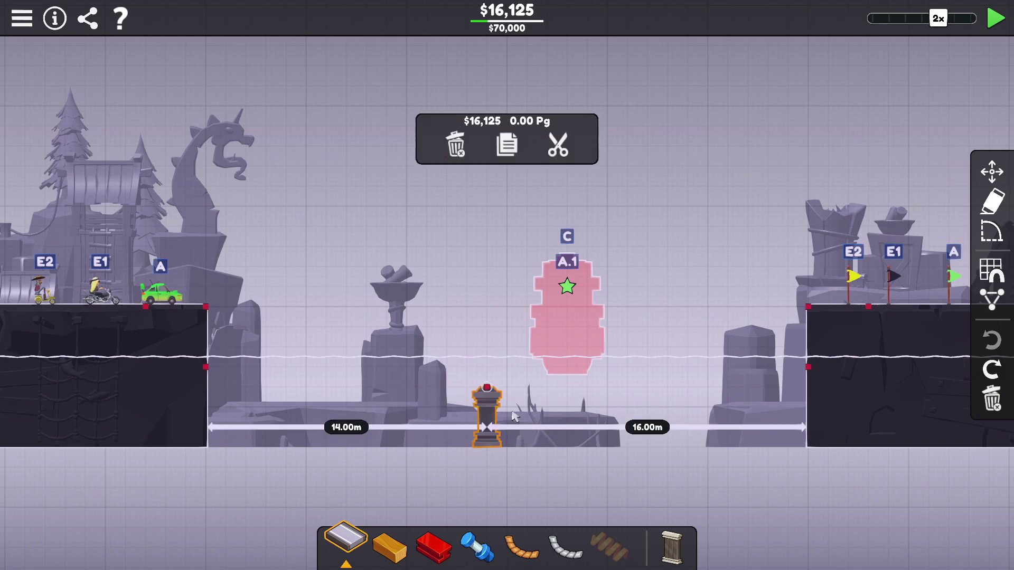
key(Delete)
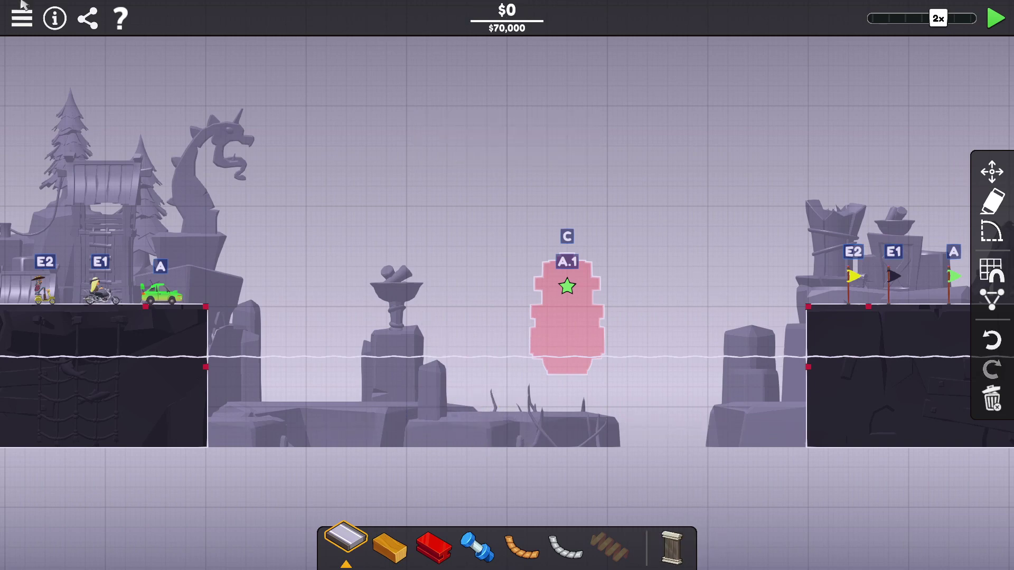
click(55, 20)
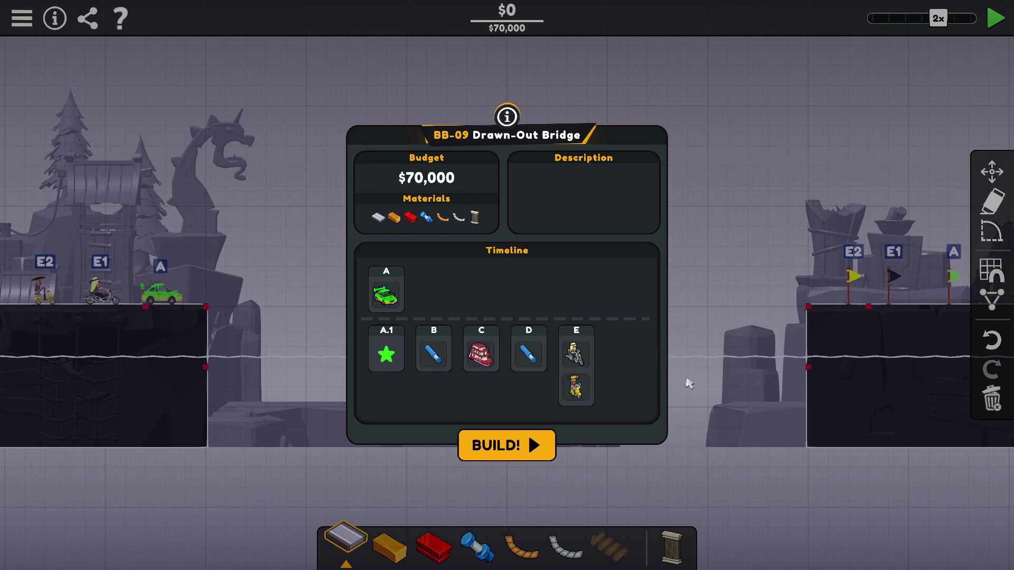
- Lay a road deck from the left bank across to the right bank
click(548, 437)
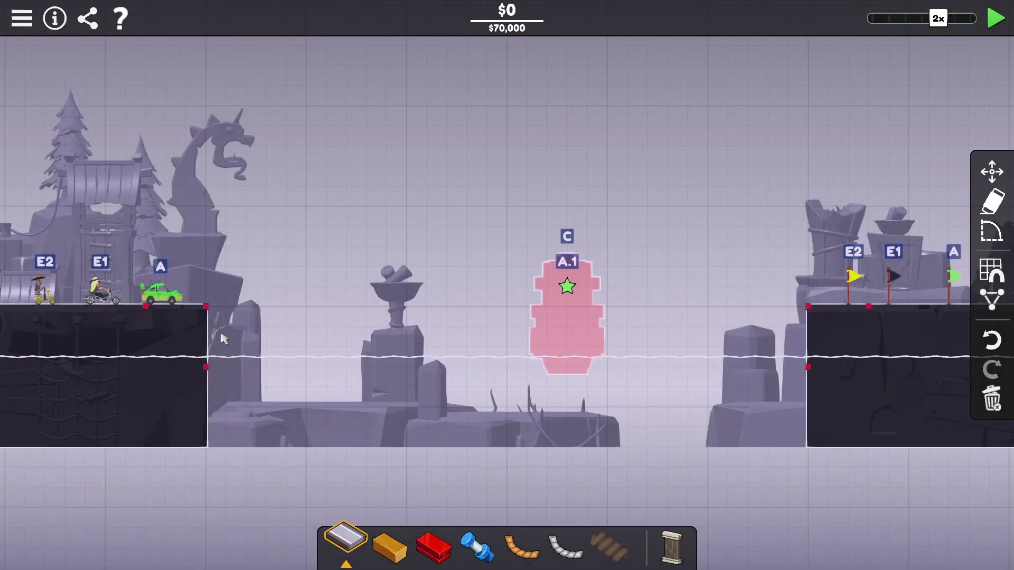
click(206, 309)
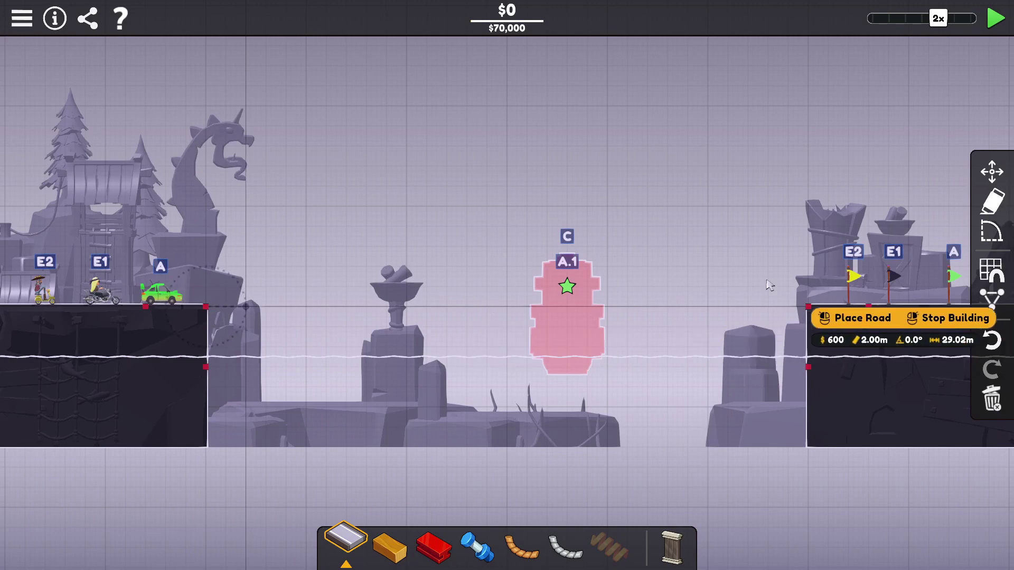
click(810, 304)
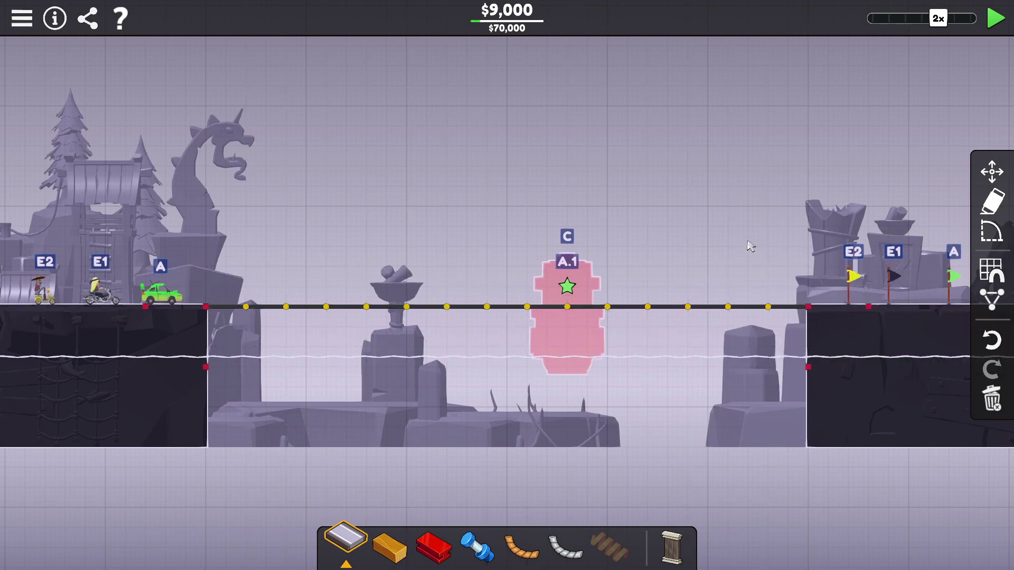
- Build steel braces from the right bank meeting on the right rock pillar
key(2)
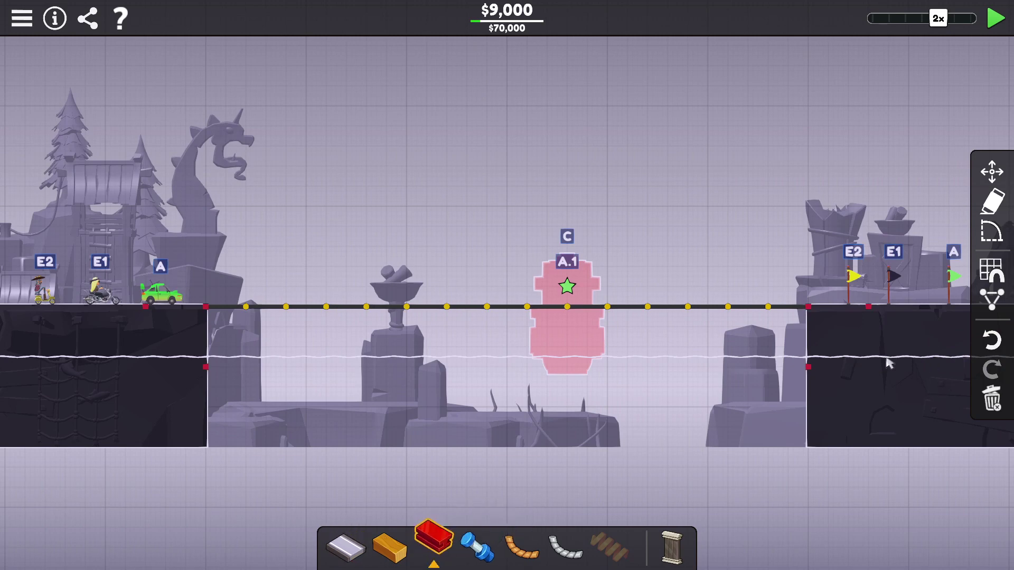
click(808, 367)
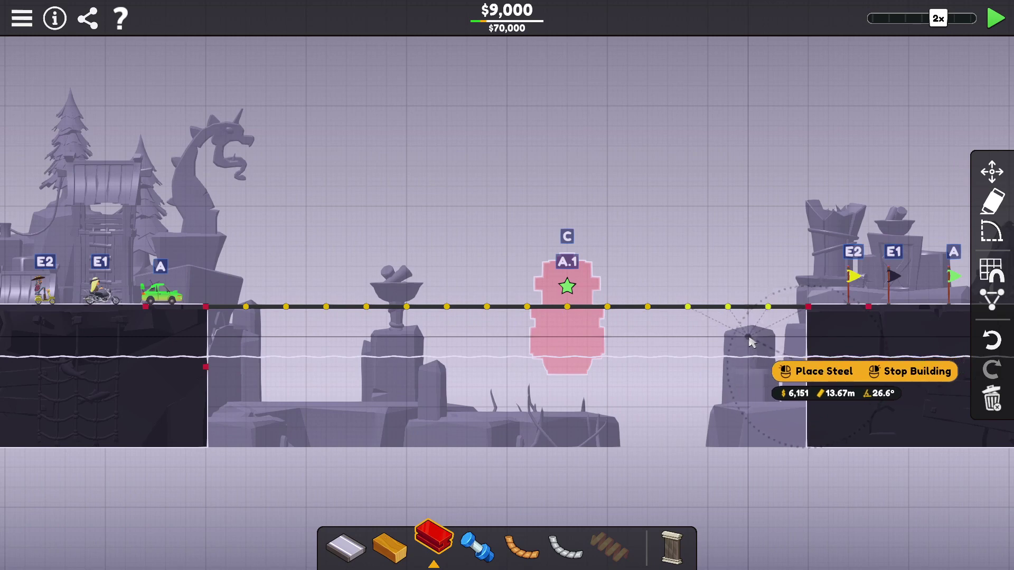
click(751, 341)
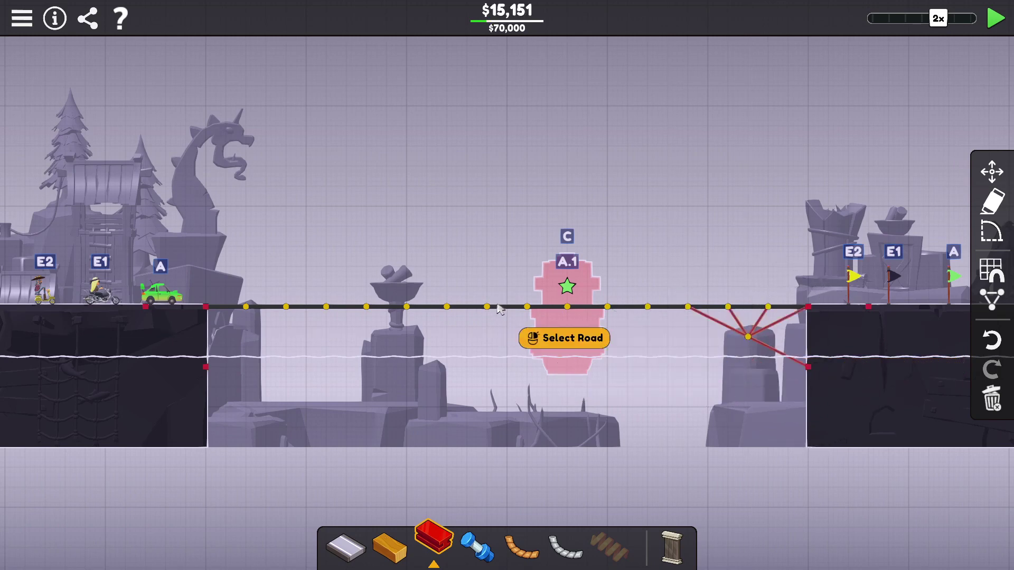
drag(510, 354, 511, 356)
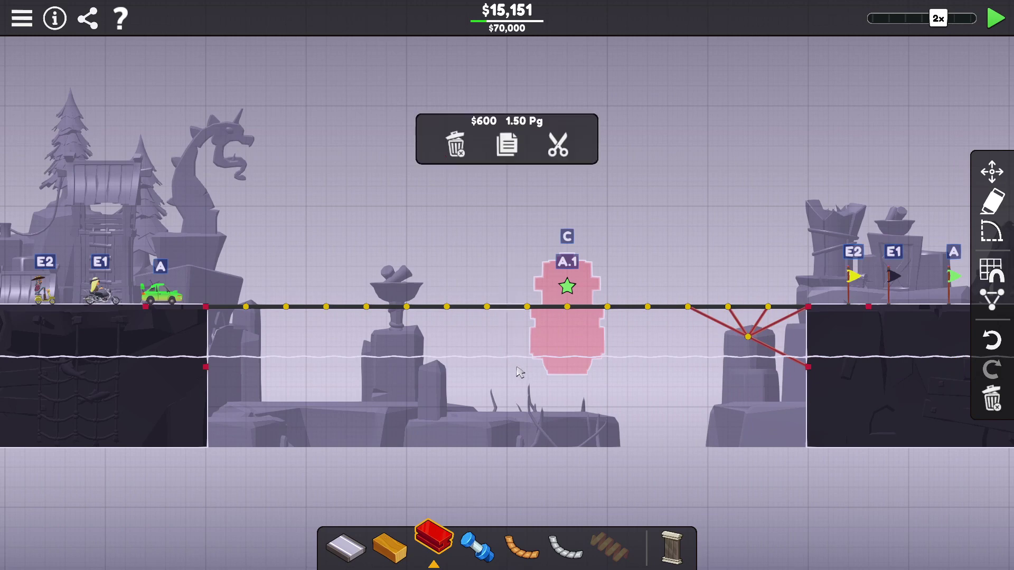
- Start a wooden truss above the right end of the deck
click(390, 544)
click(807, 308)
click(788, 284)
click(769, 308)
click(749, 284)
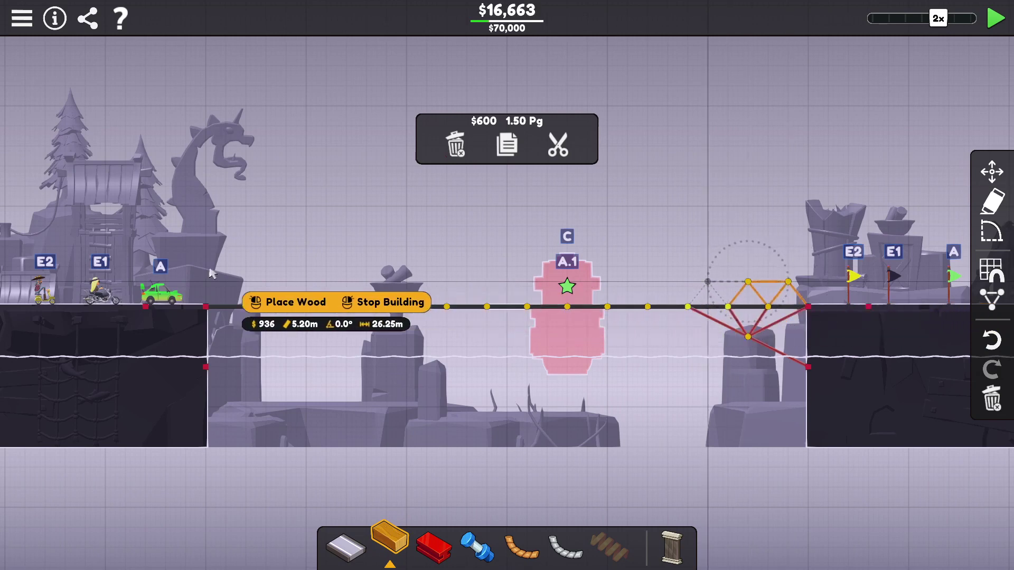
- Extend the wooden truss leftward along the deck to the left bank
click(708, 284)
click(668, 284)
click(628, 284)
click(587, 283)
click(547, 284)
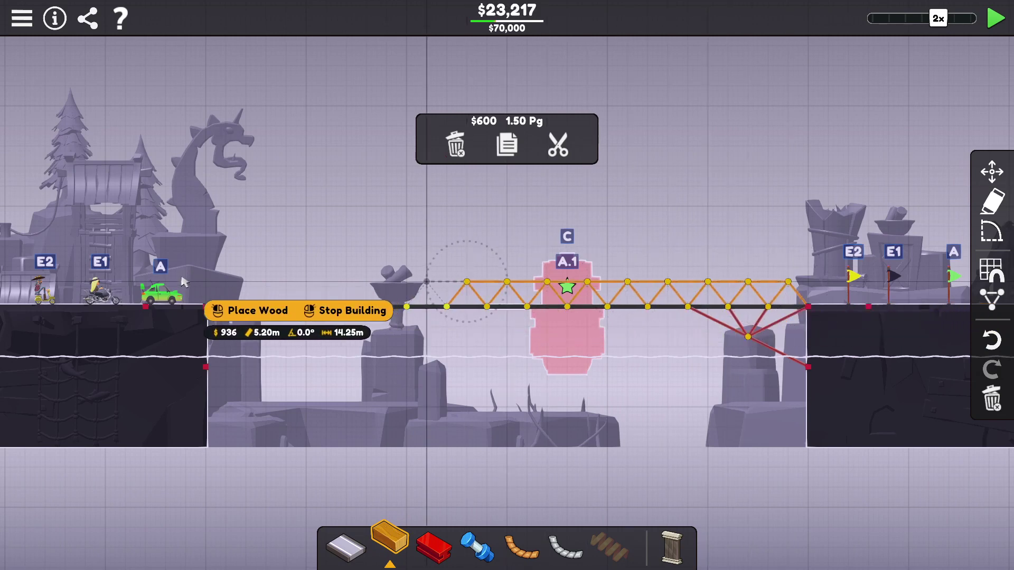
click(208, 308)
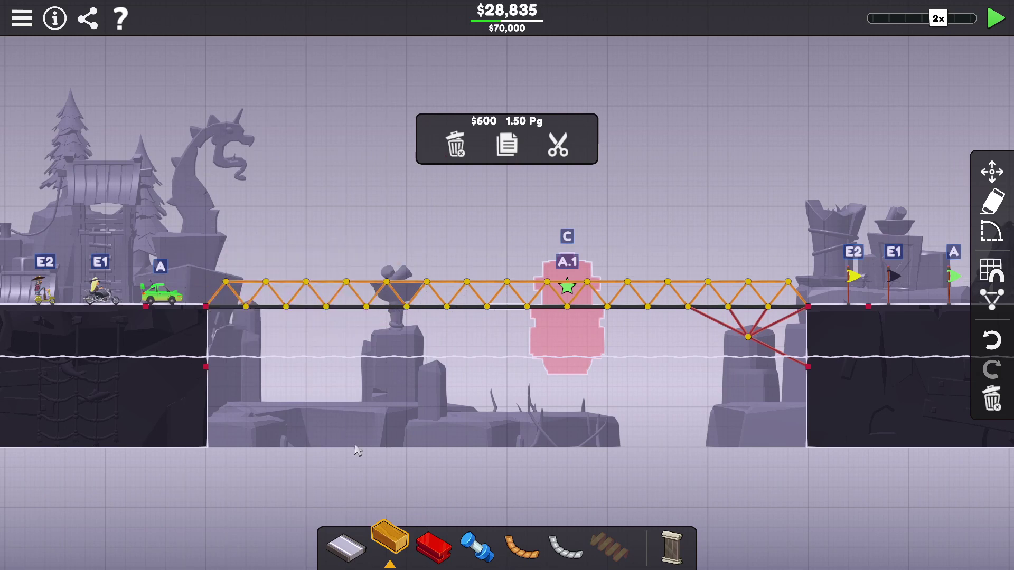
- Add steel supports under the left deck end and run a quick test
key(3)
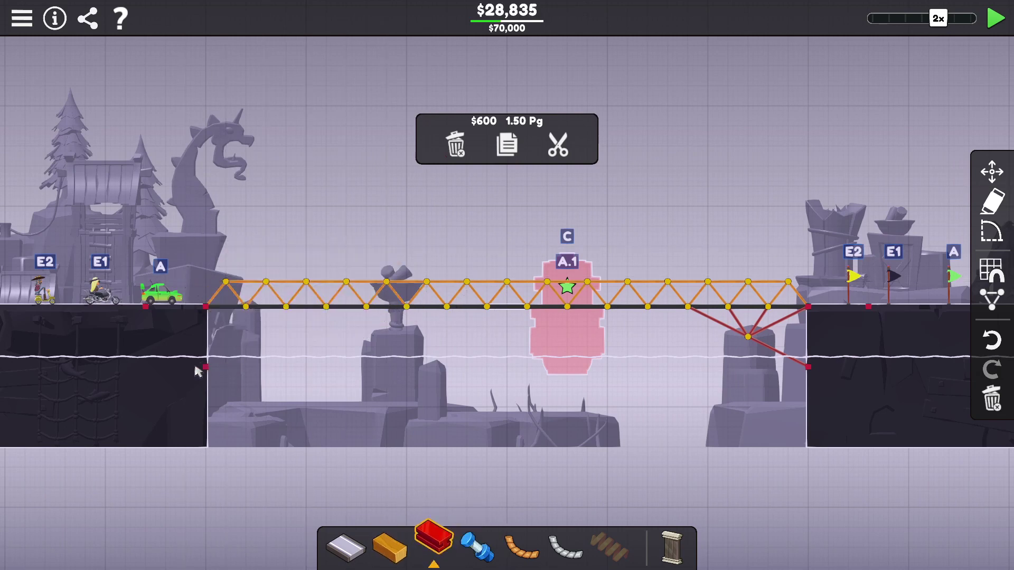
click(205, 367)
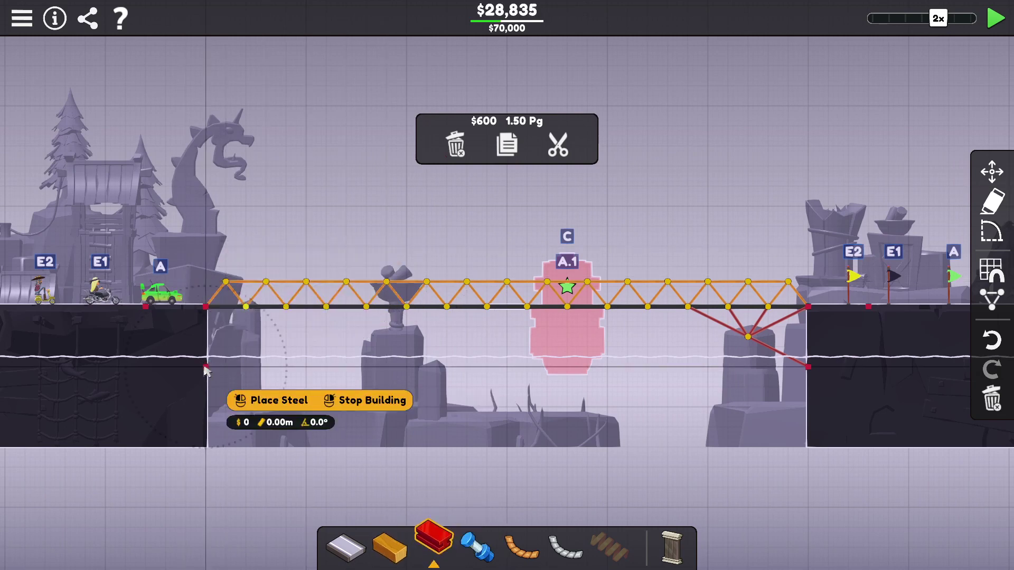
click(269, 344)
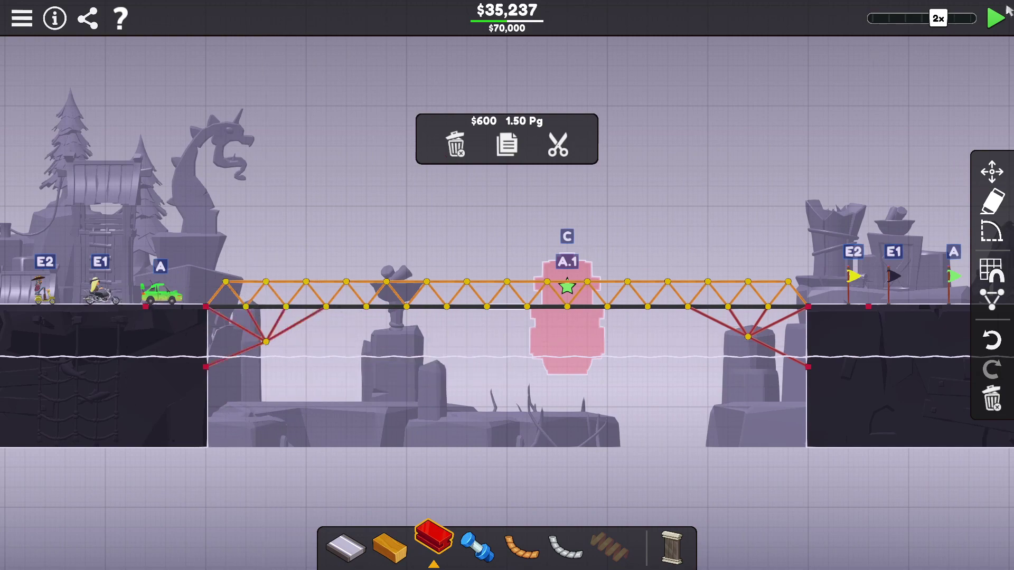
click(997, 19)
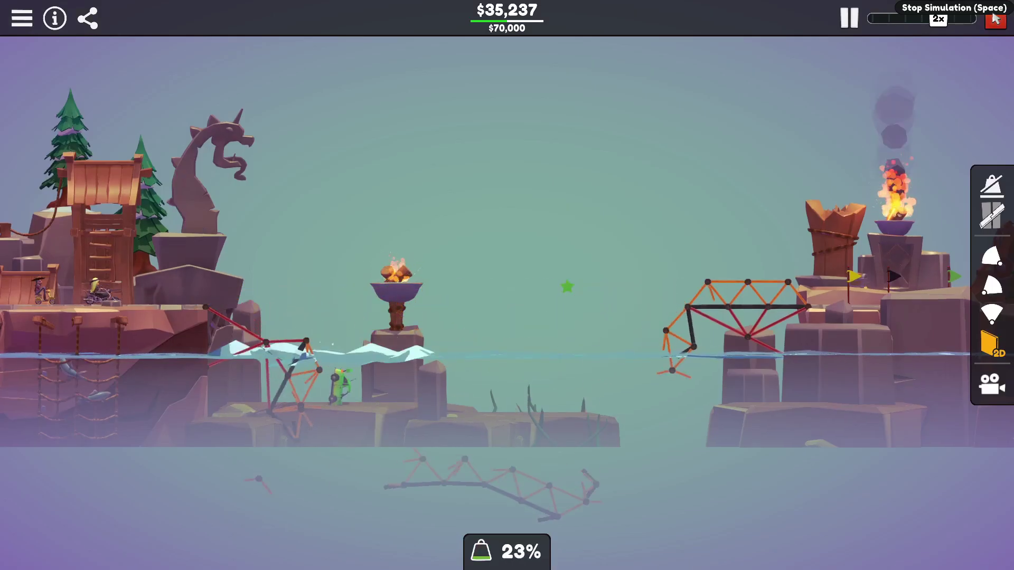
key(space)
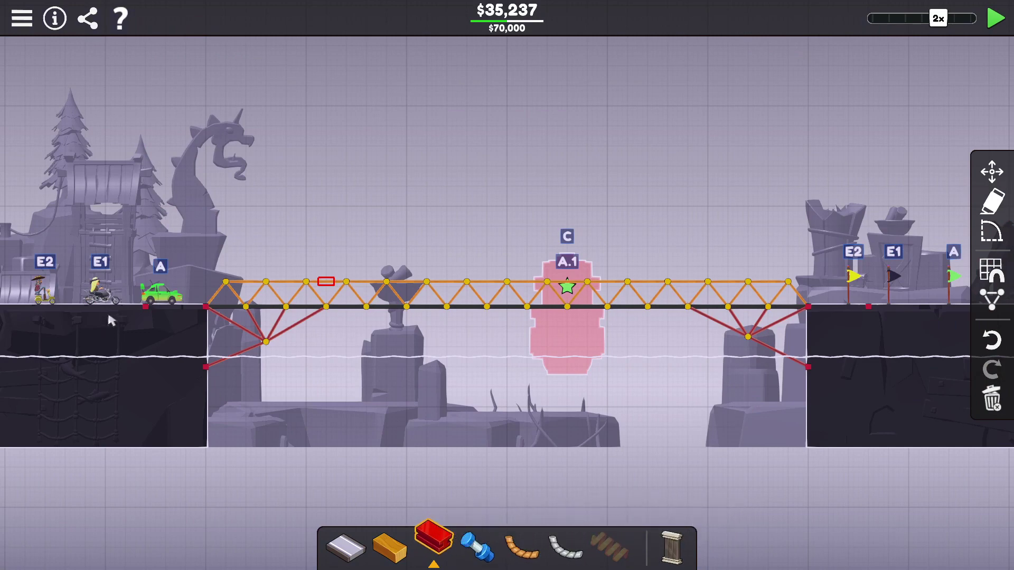
- Raise steel towers above the left and right banks
click(205, 307)
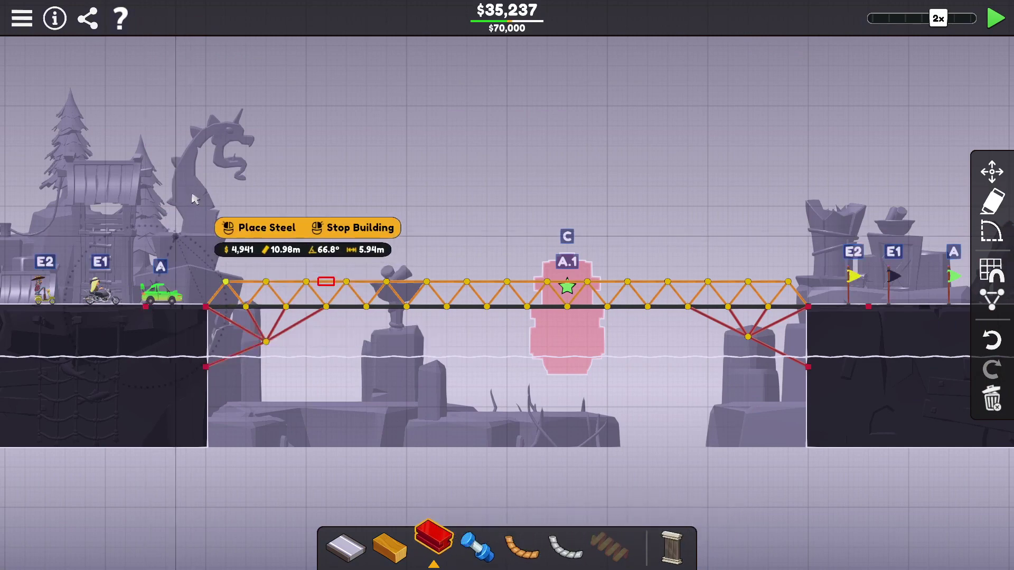
click(175, 238)
right_click(396, 222)
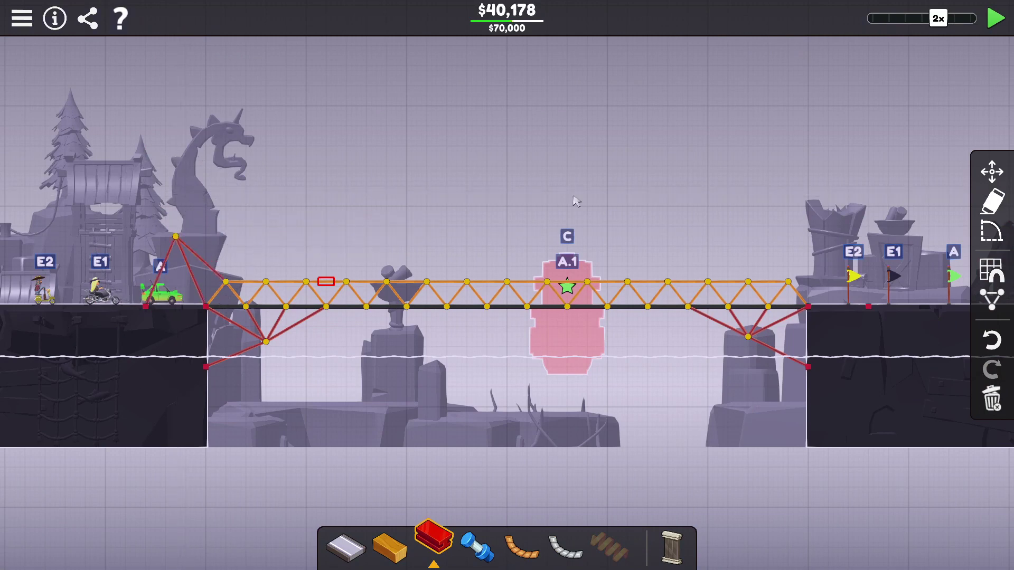
click(806, 308)
click(844, 239)
right_click(798, 144)
- Hang rope stays from both tower tops to the deck and start a test
click(521, 546)
click(176, 237)
click(407, 300)
right_click(475, 281)
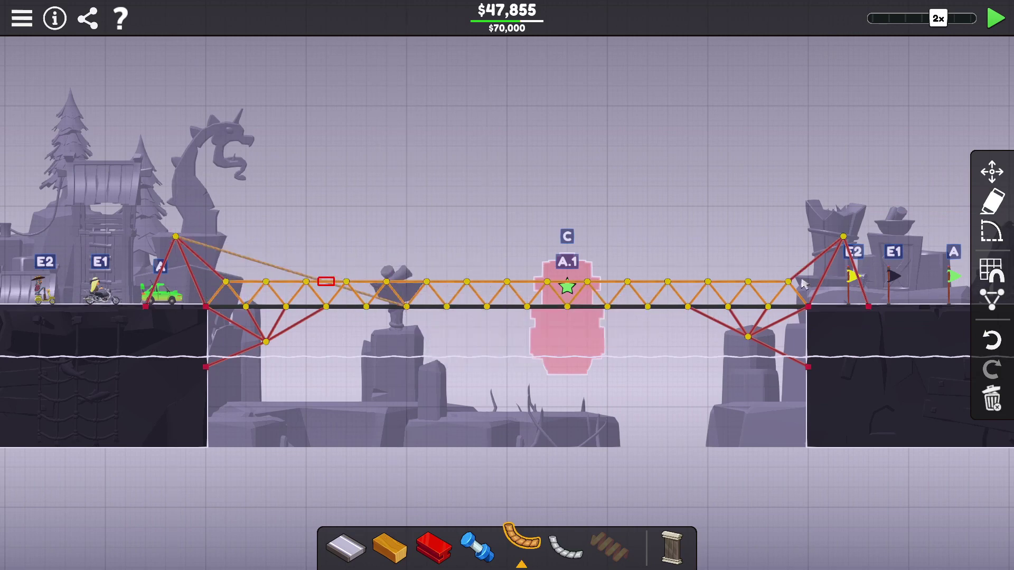
click(844, 238)
click(608, 308)
right_click(642, 210)
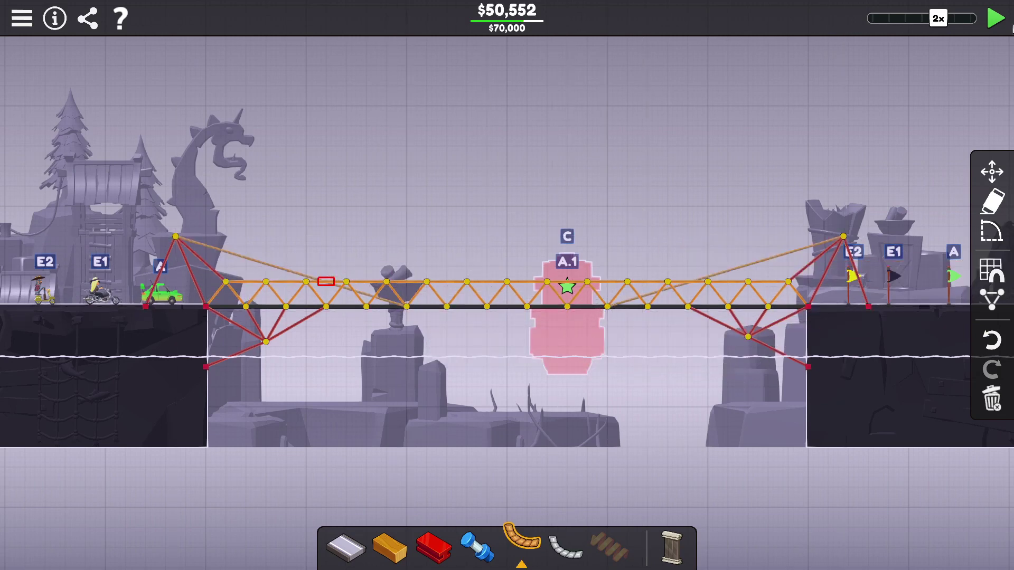
click(996, 18)
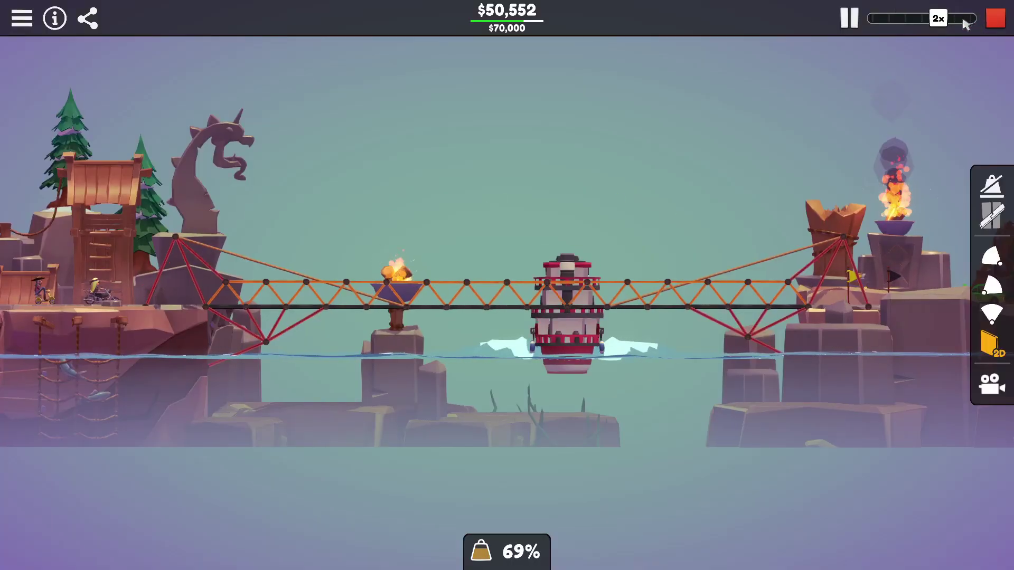
- Stop the test and split the deck joint right of the ship
click(997, 18)
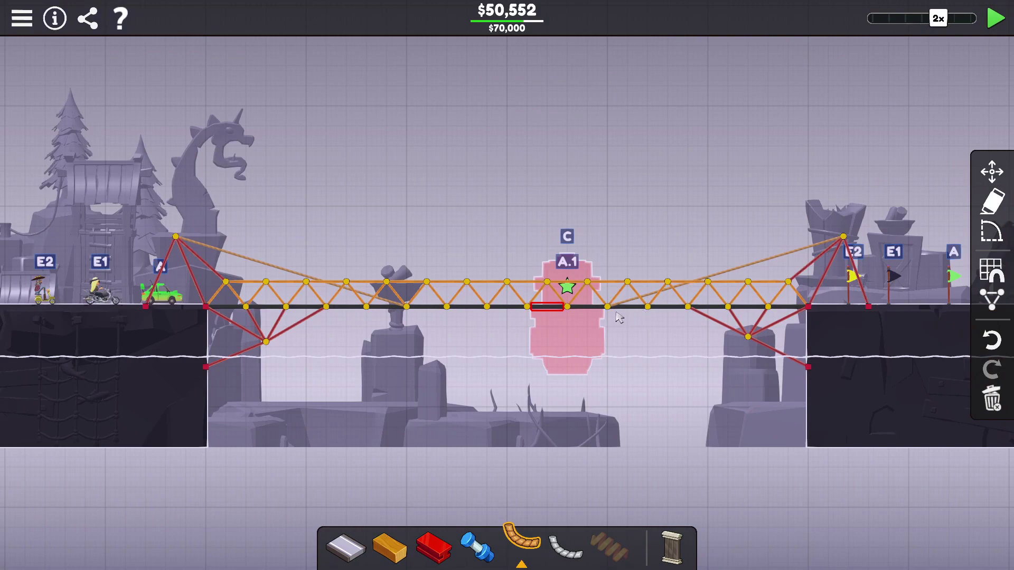
scroll(602, 309, up, 4)
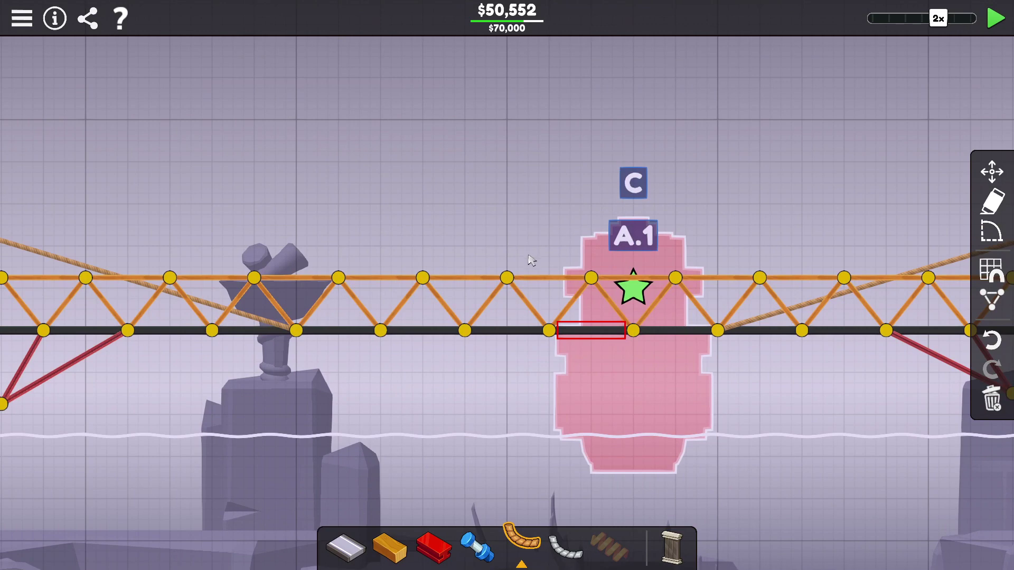
double_click(719, 332)
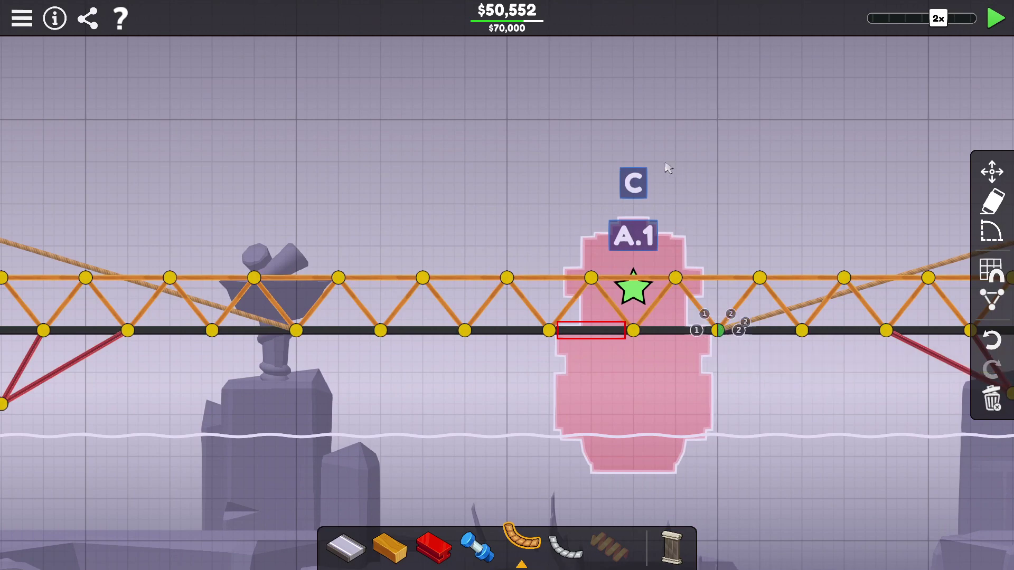
right_click(718, 331)
- Delete the top truss member above the split joint and retest the bridge
click(721, 342)
drag(690, 265, 754, 288)
key(Delete)
click(996, 17)
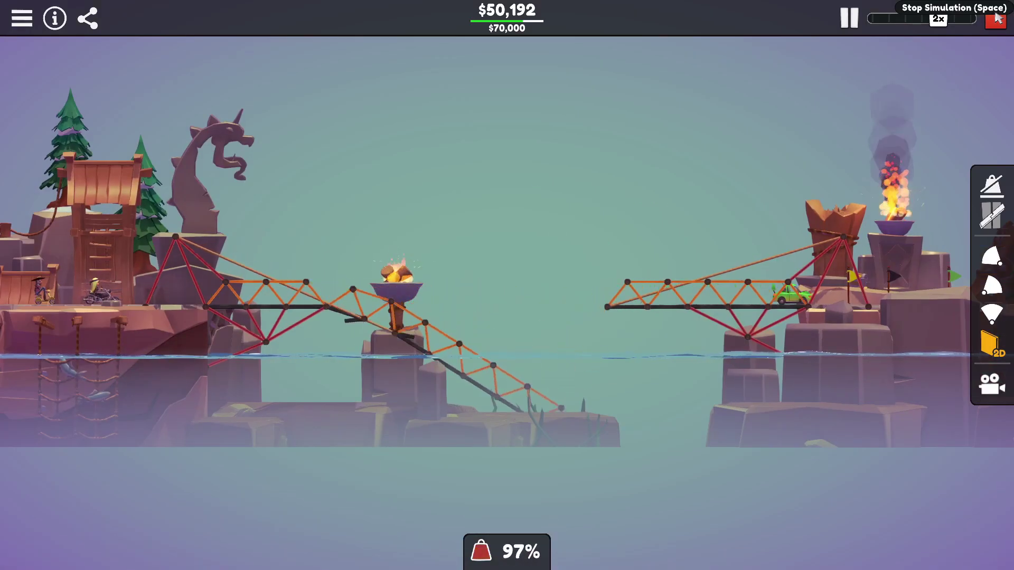
click(997, 18)
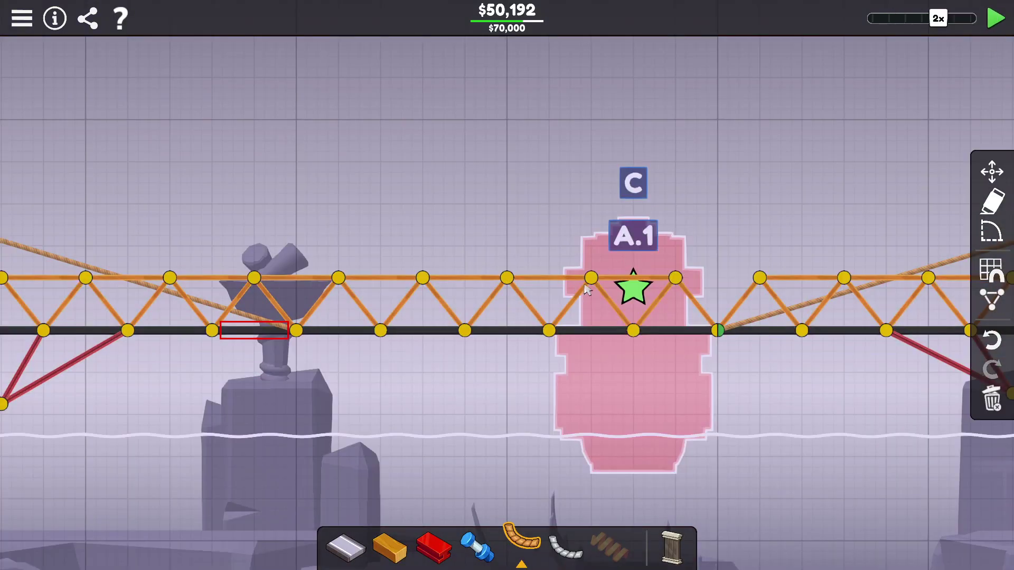
scroll(315, 188, down, 3)
scroll(301, 222, down, 3)
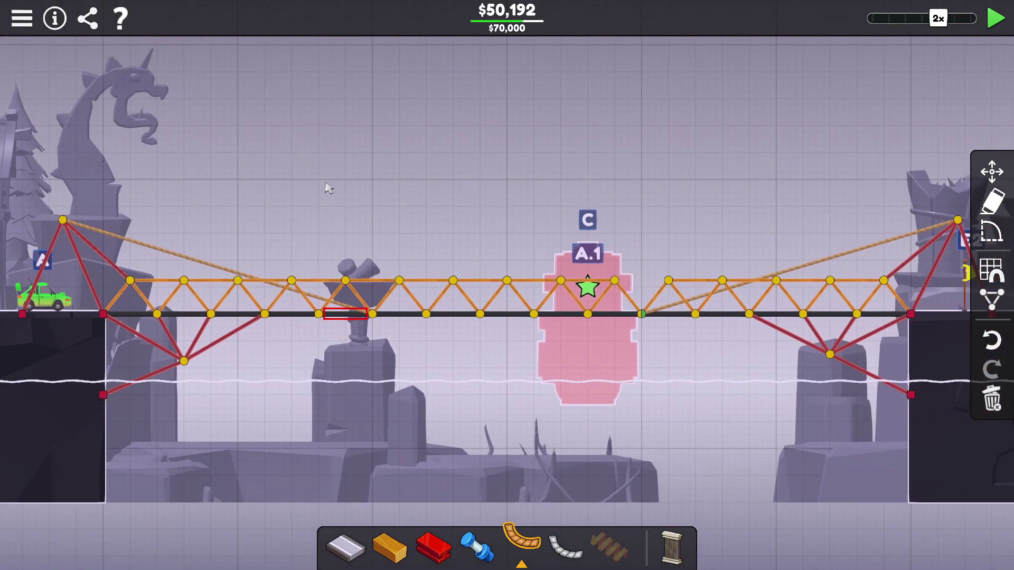
scroll(285, 242, down, 2)
- Add a rope from the left tower to the deck and delete another left rope
click(233, 271)
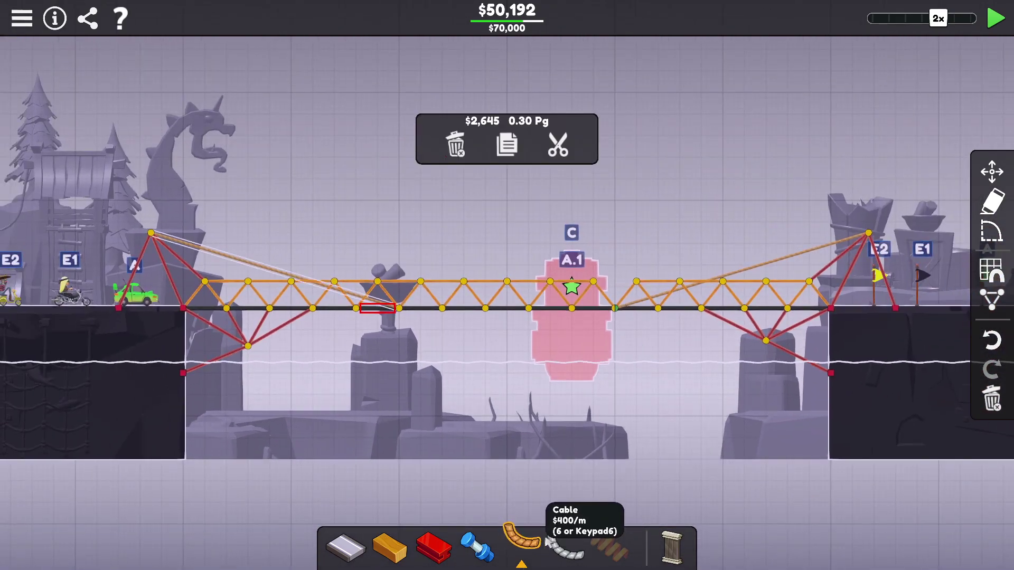
click(152, 236)
click(444, 308)
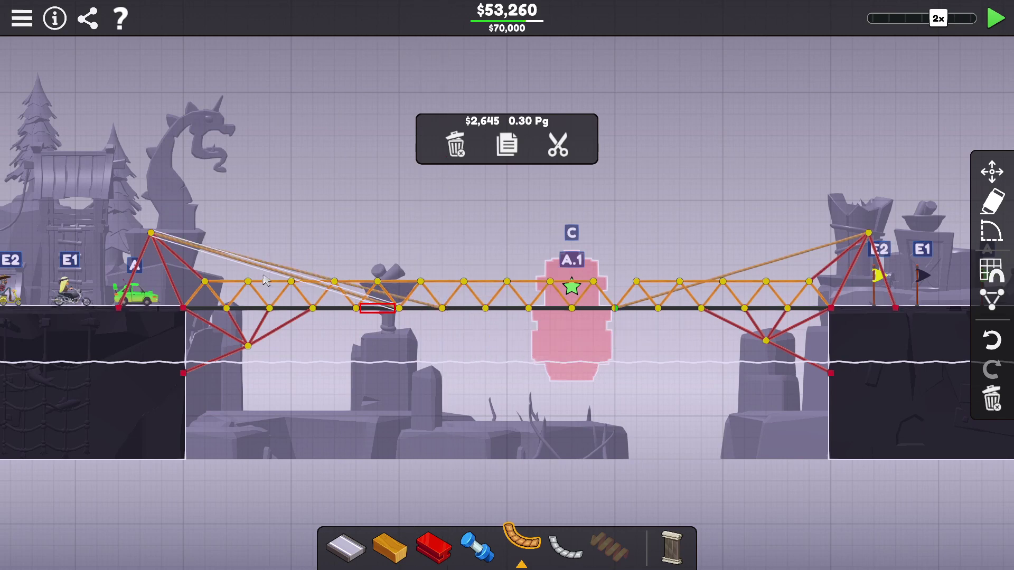
right_click(239, 273)
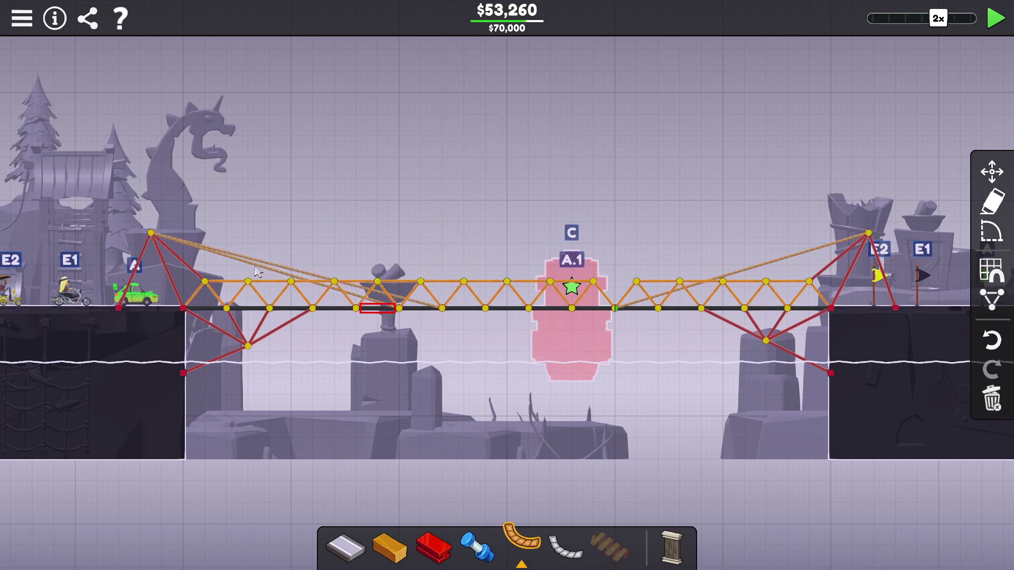
click(257, 271)
key(Delete)
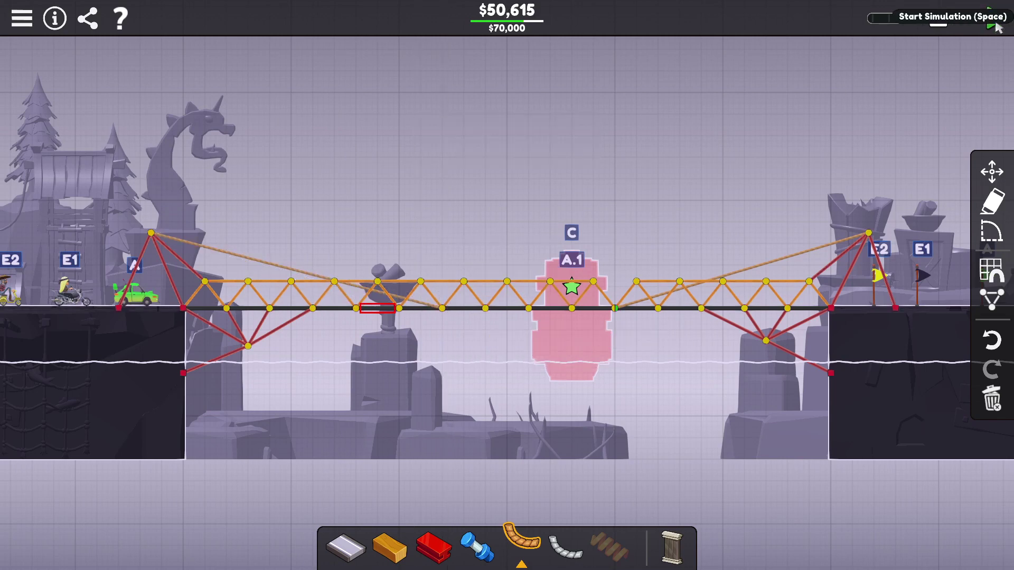
- Run two crossing tests, then delete the cable from the left tower top
click(996, 22)
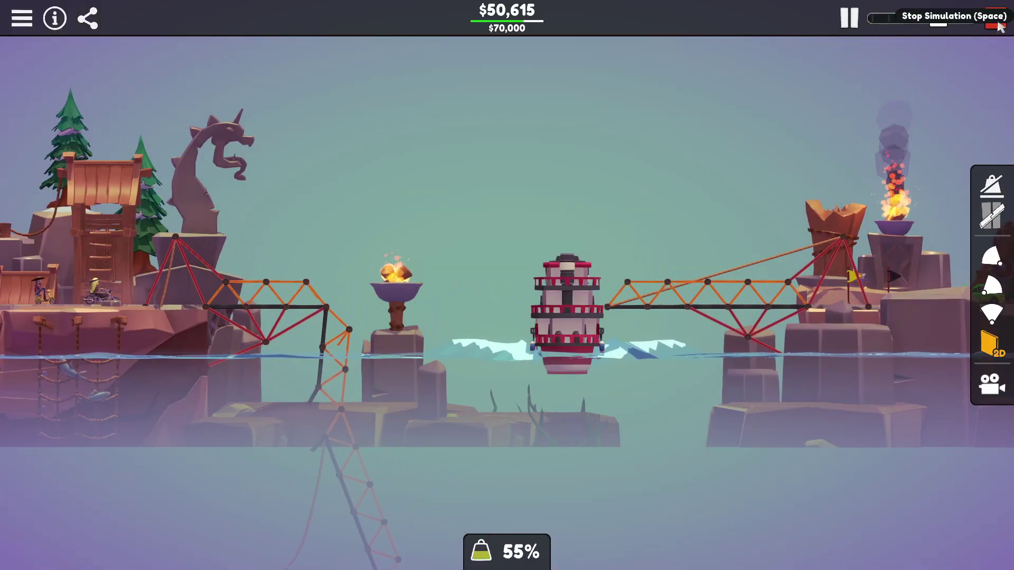
click(997, 23)
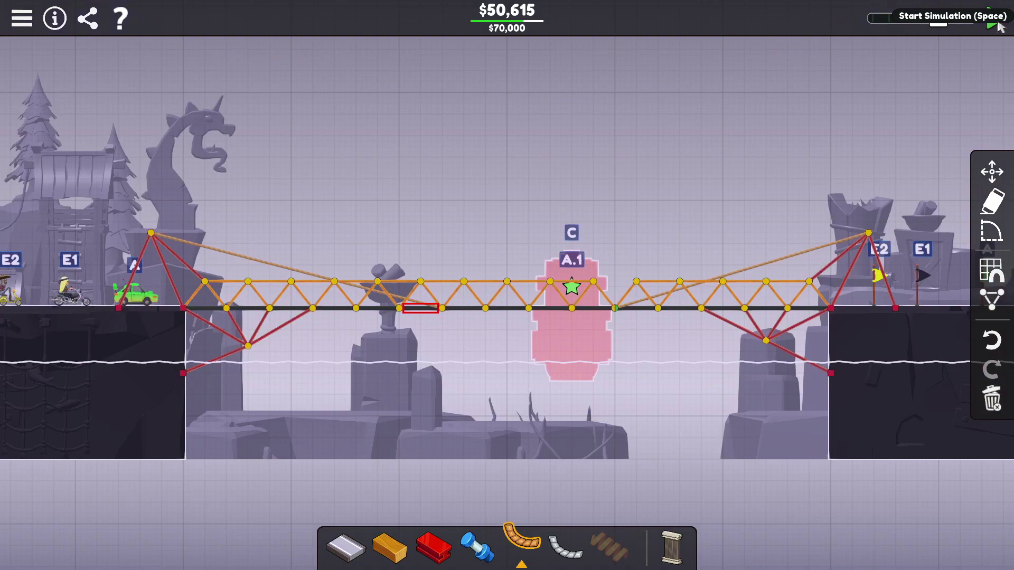
scroll(570, 301, up, 3)
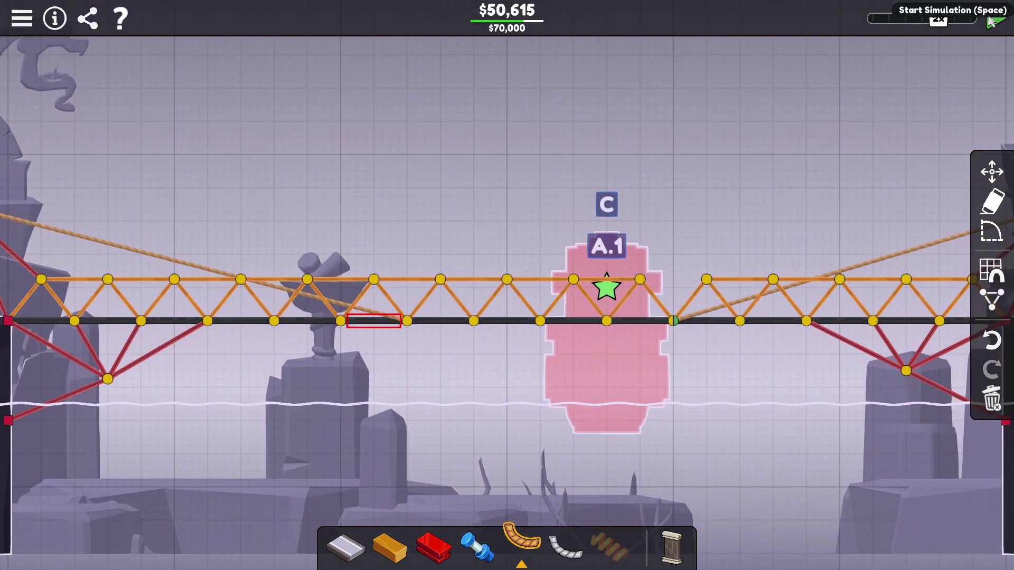
click(994, 21)
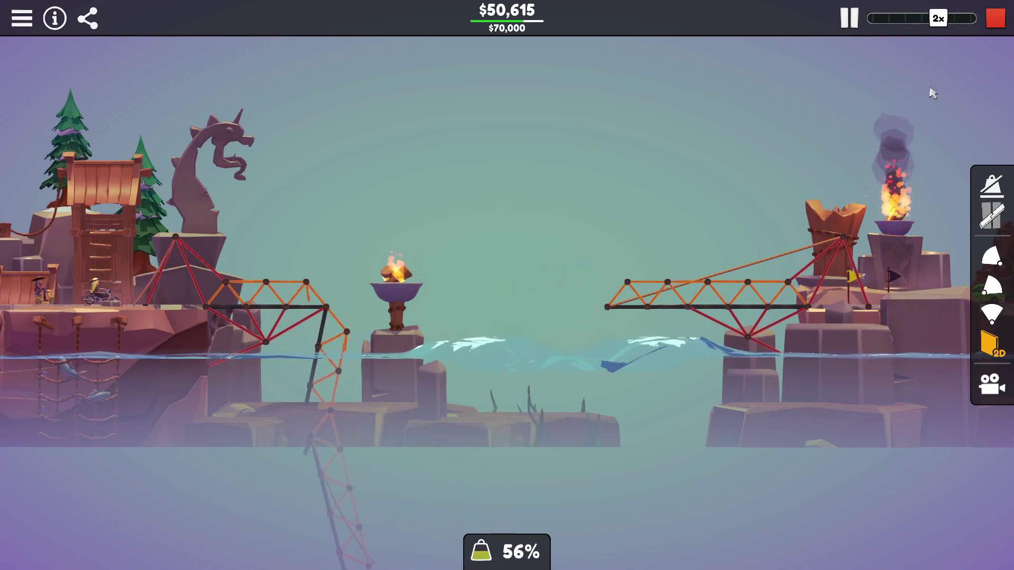
click(995, 17)
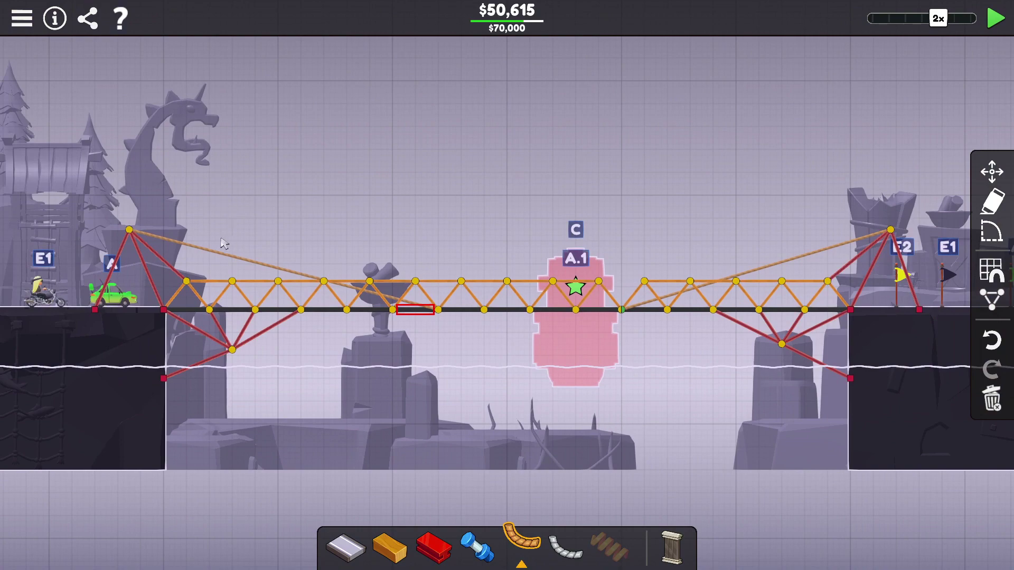
click(216, 257)
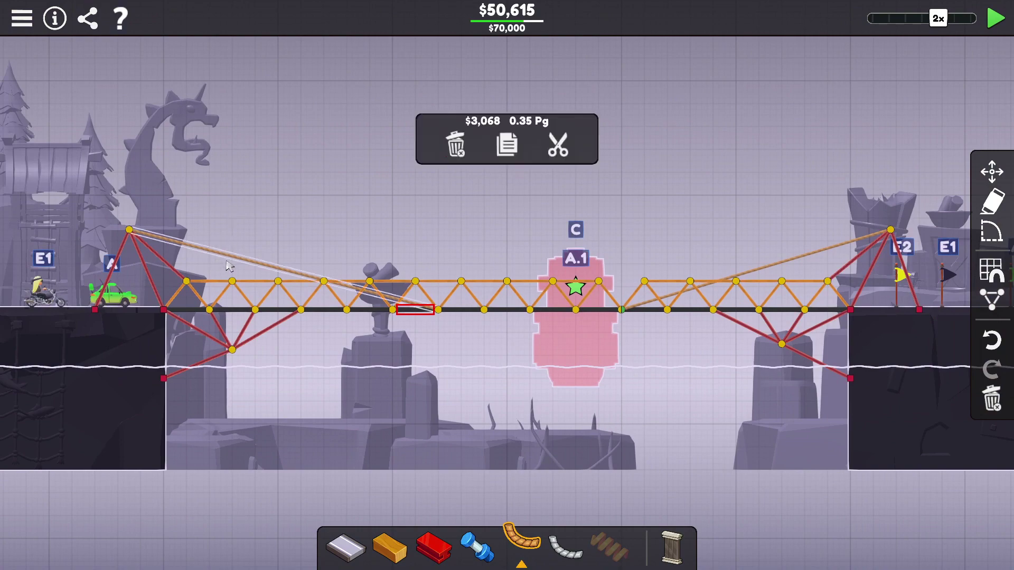
key(Delete)
scroll(381, 315, up, 2)
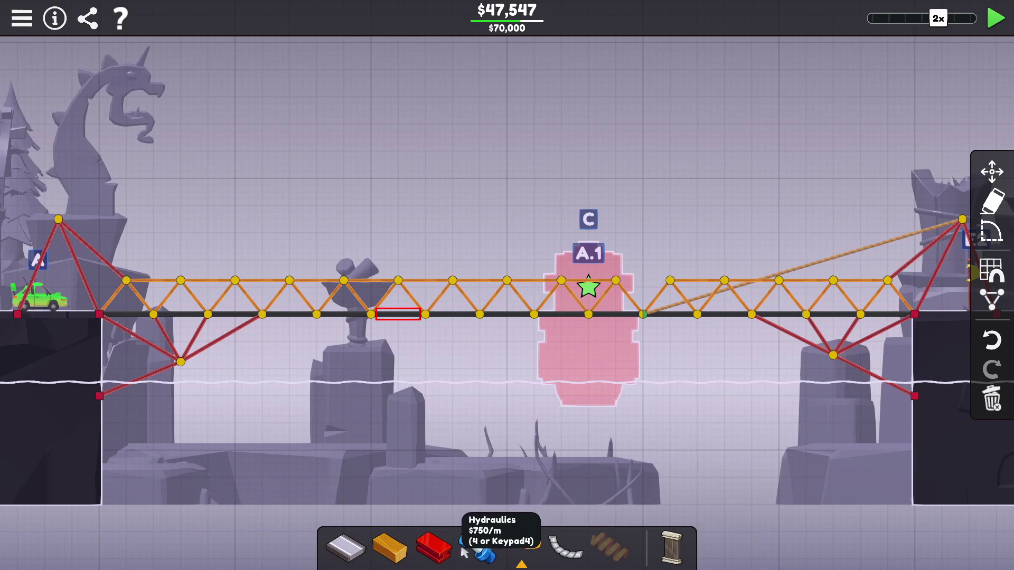
scroll(589, 285, up, 2)
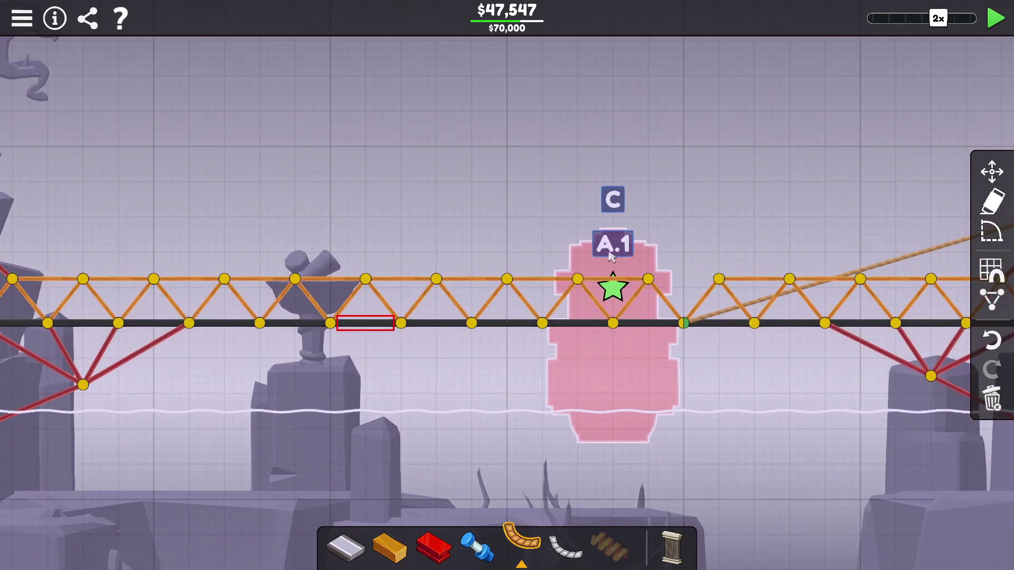
- Delete two wooden top-chord members left of the ship
click(613, 285)
key(Delete)
click(542, 279)
key(Delete)
- Draw hydraulic pistons along the top chord toward the boat and test the bridge
click(475, 545)
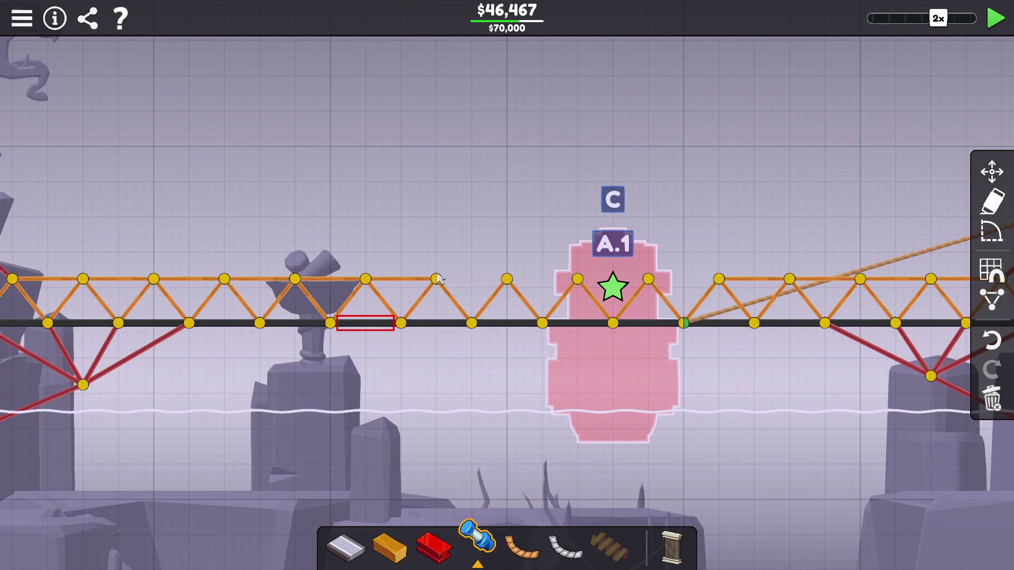
click(436, 279)
click(508, 279)
click(507, 278)
click(576, 280)
click(648, 279)
right_click(674, 238)
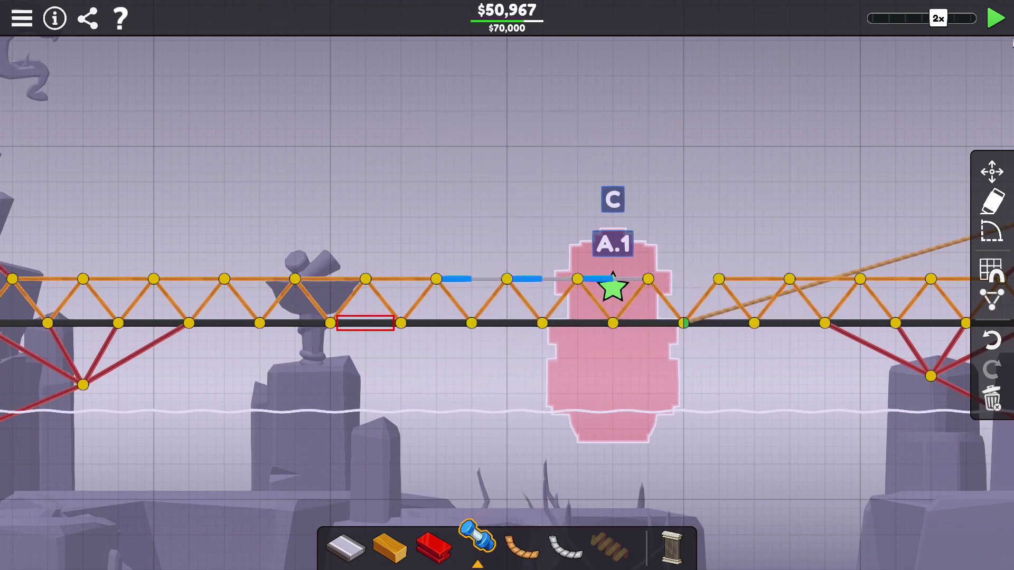
click(995, 19)
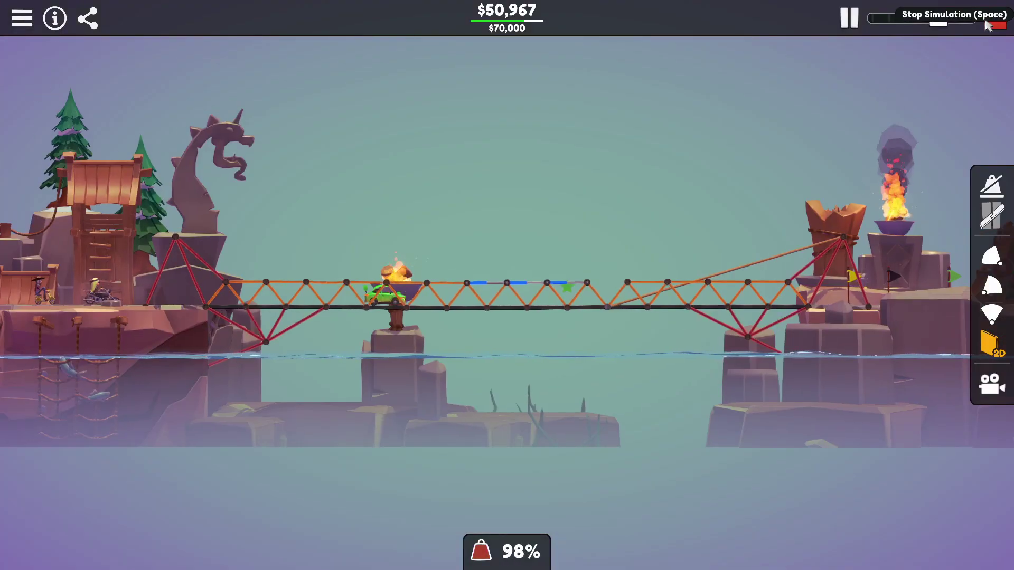
click(995, 19)
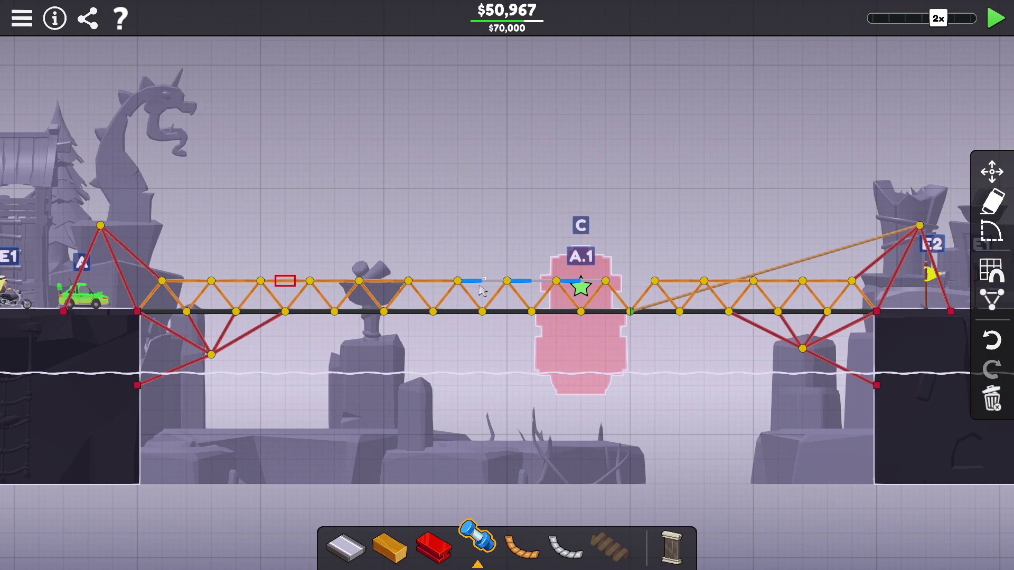
- Replace one top-chord hydraulic piece with a wood member and test
click(481, 285)
key(Delete)
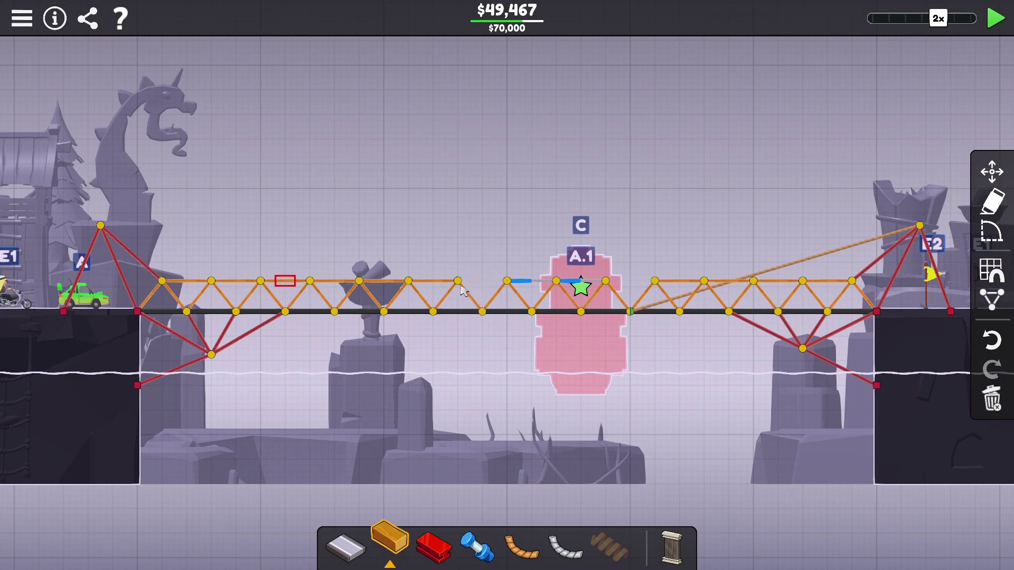
drag(459, 282, 507, 283)
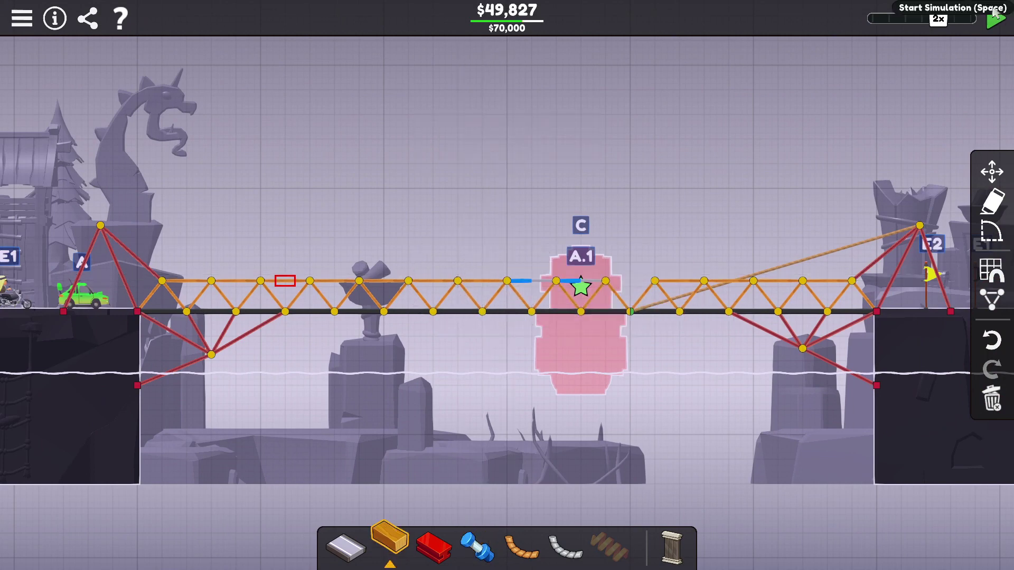
key(space)
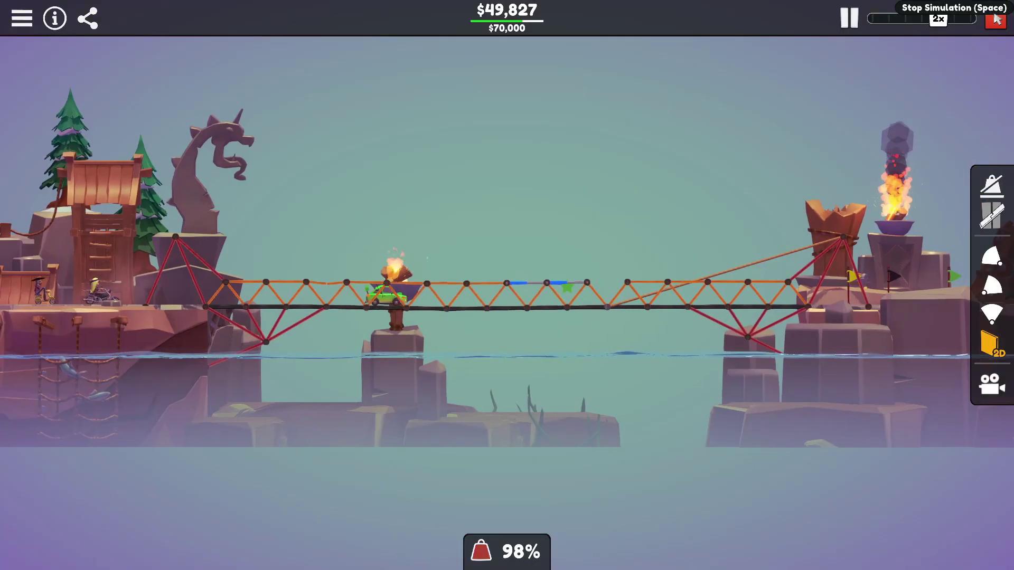
key(space)
- Raise the top-chord joints near the boat, then test the bridge
drag(449, 281, 462, 249)
mouse_move(508, 280)
mouse_down()
mouse_move(506, 256)
mouse_move(505, 278)
mouse_up()
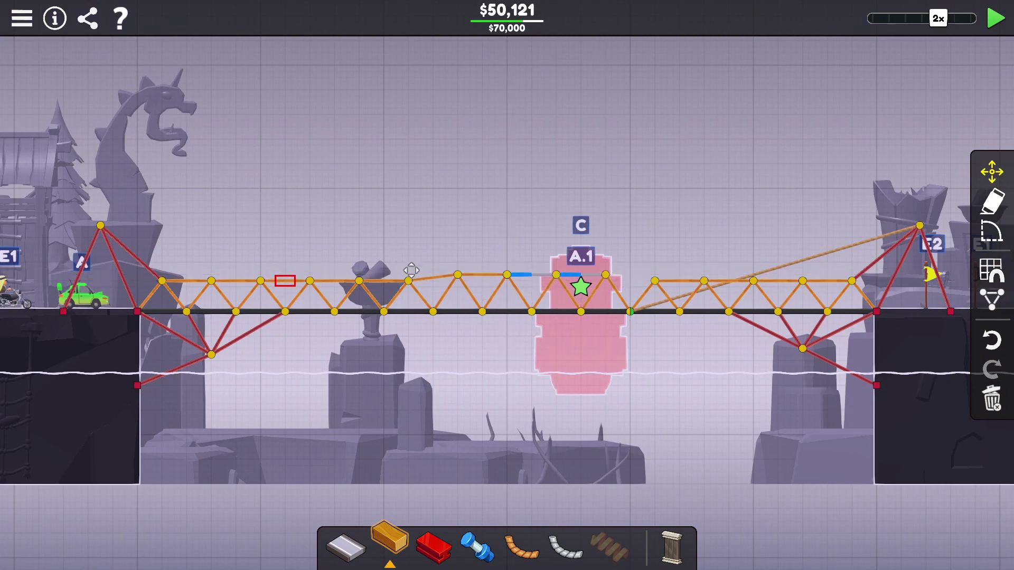
drag(409, 281, 408, 272)
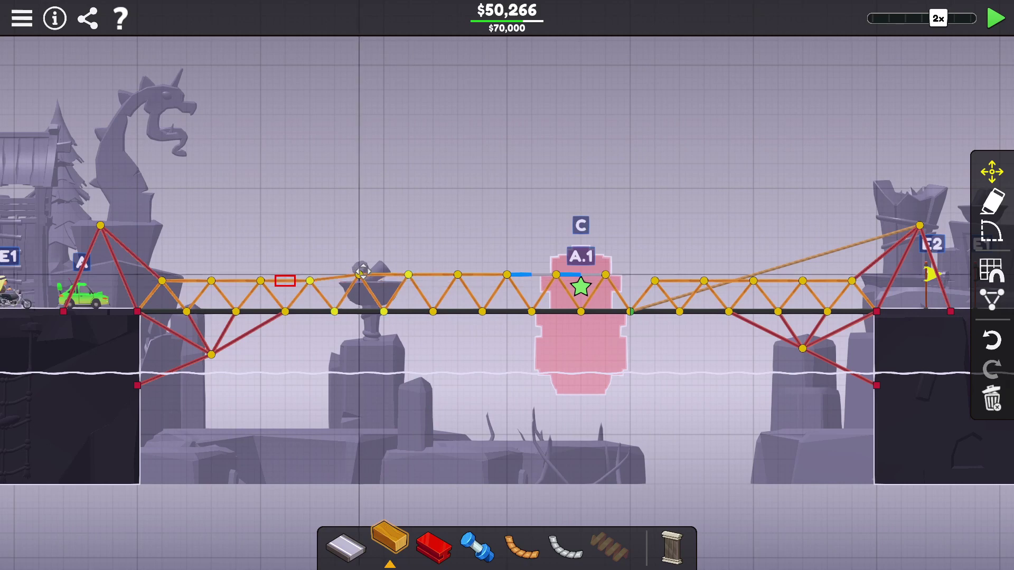
drag(272, 241, 166, 303)
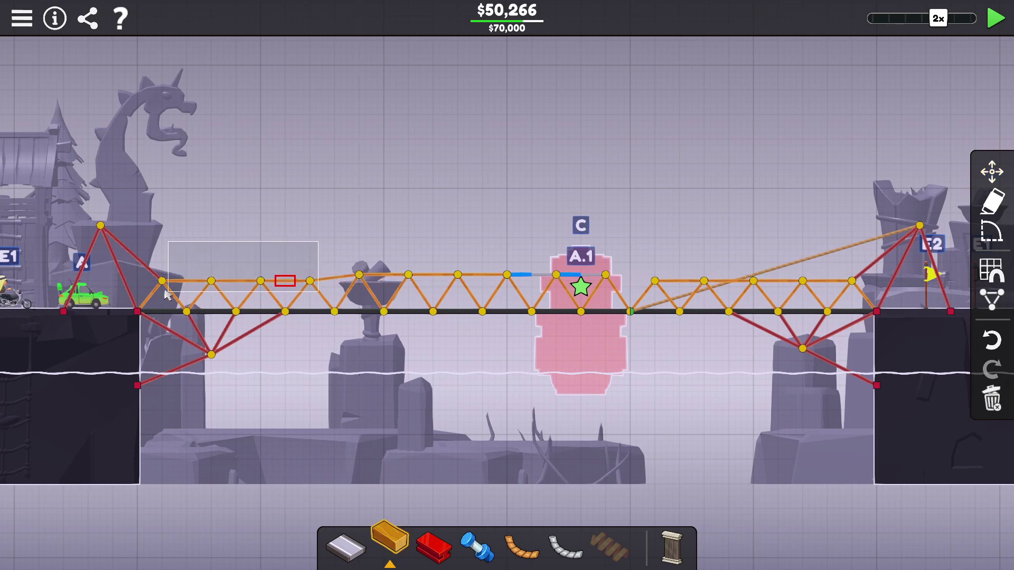
click(182, 262)
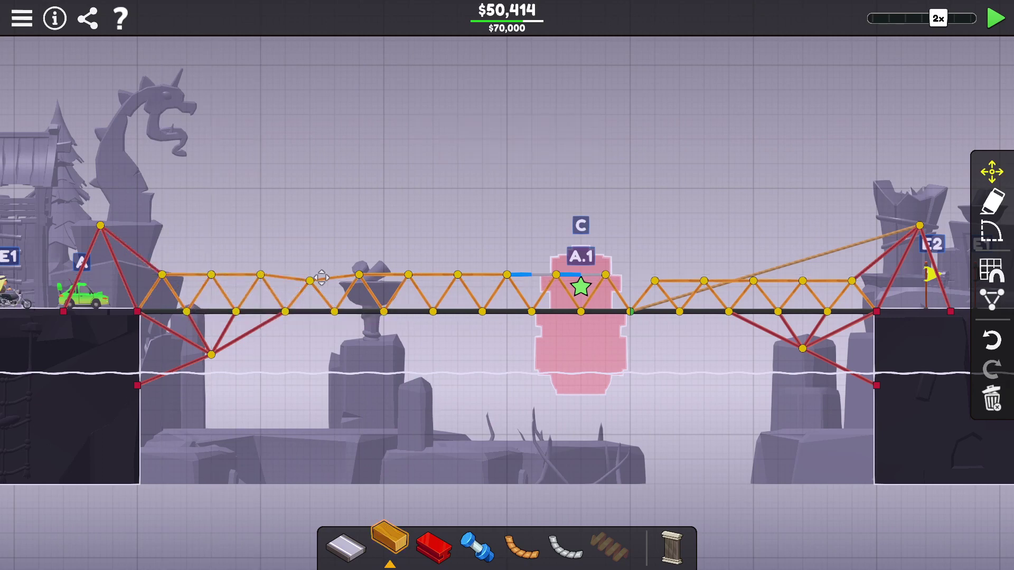
click(996, 19)
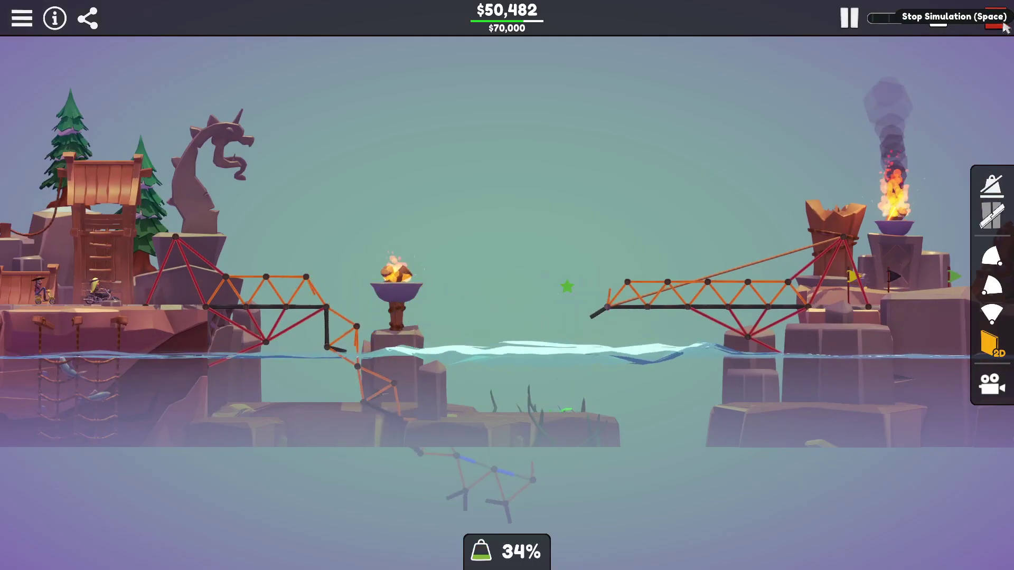
click(998, 18)
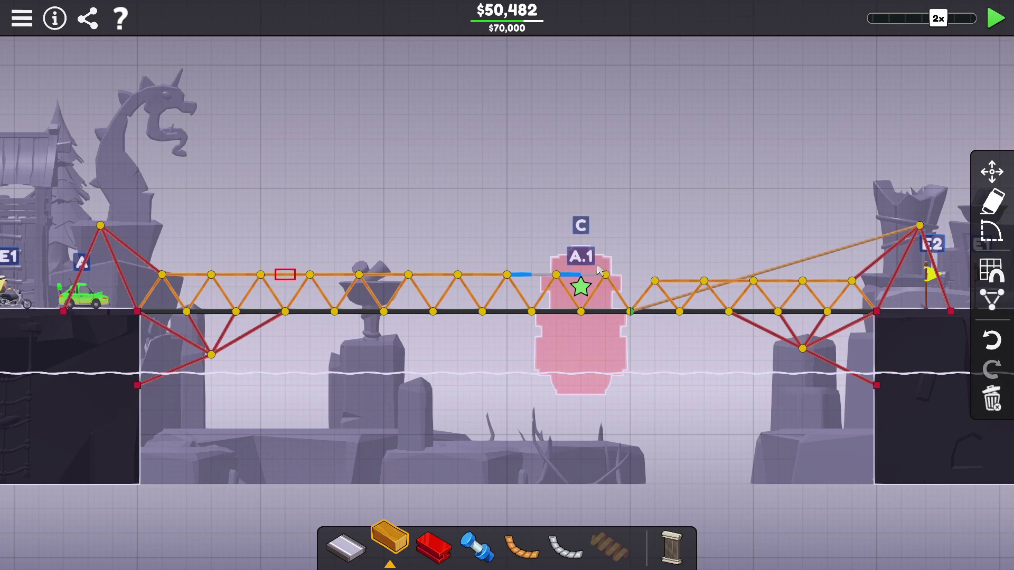
- Lower the top chord's left end joint and test again
right_click(162, 275)
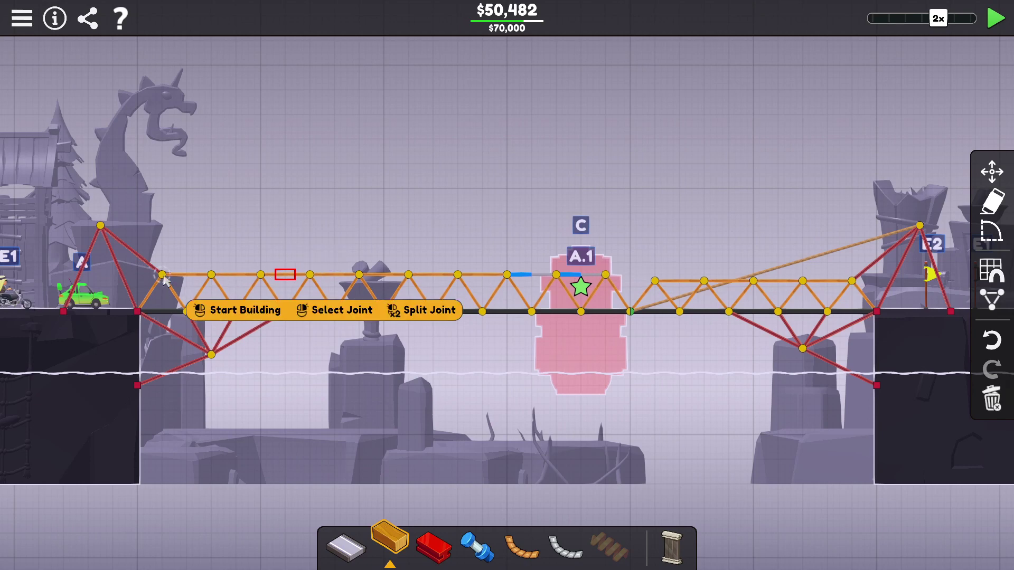
click(239, 306)
mouse_move(161, 275)
mouse_down()
mouse_move(164, 297)
mouse_move(153, 284)
mouse_move(168, 296)
mouse_up()
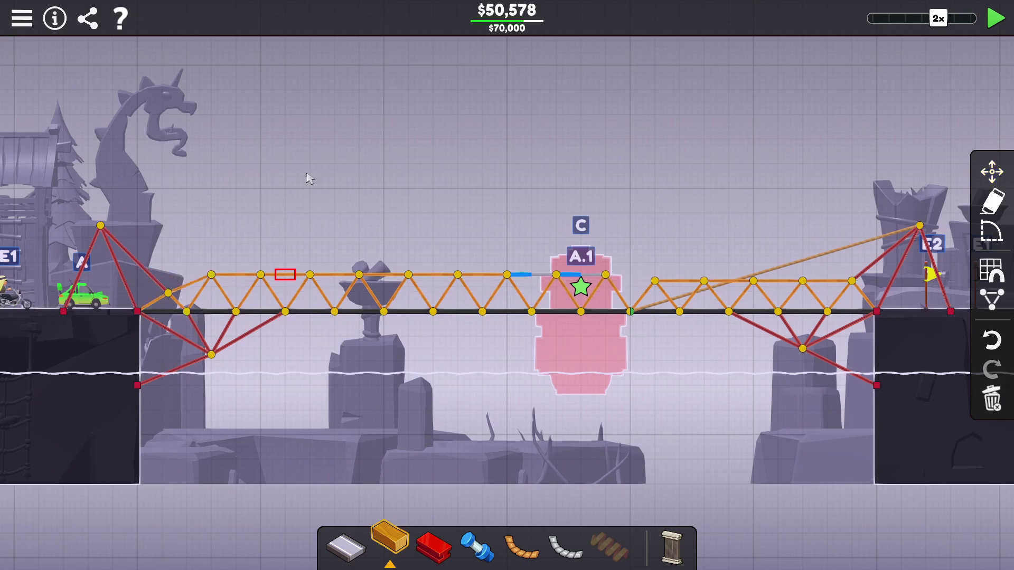
click(997, 18)
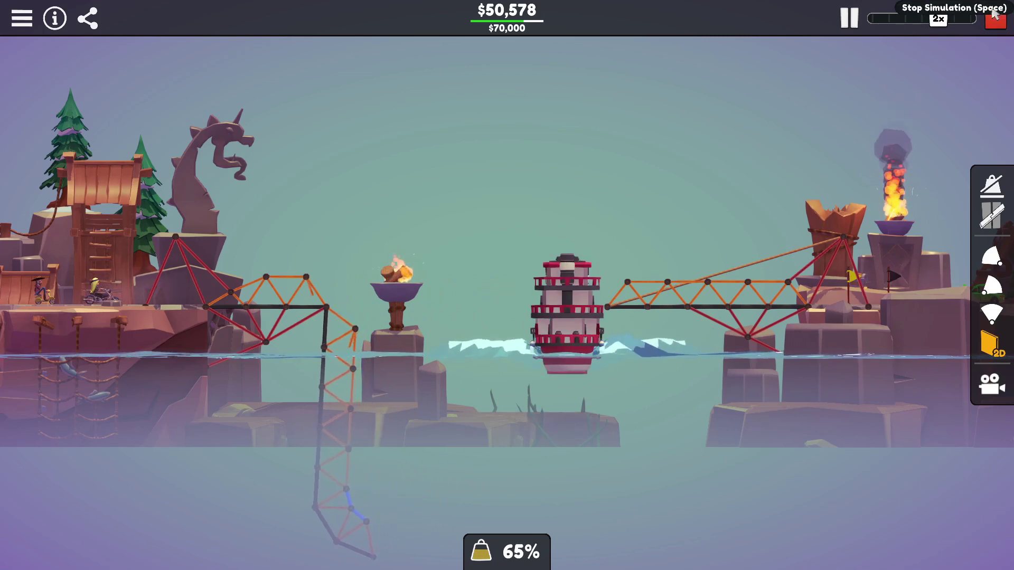
click(997, 18)
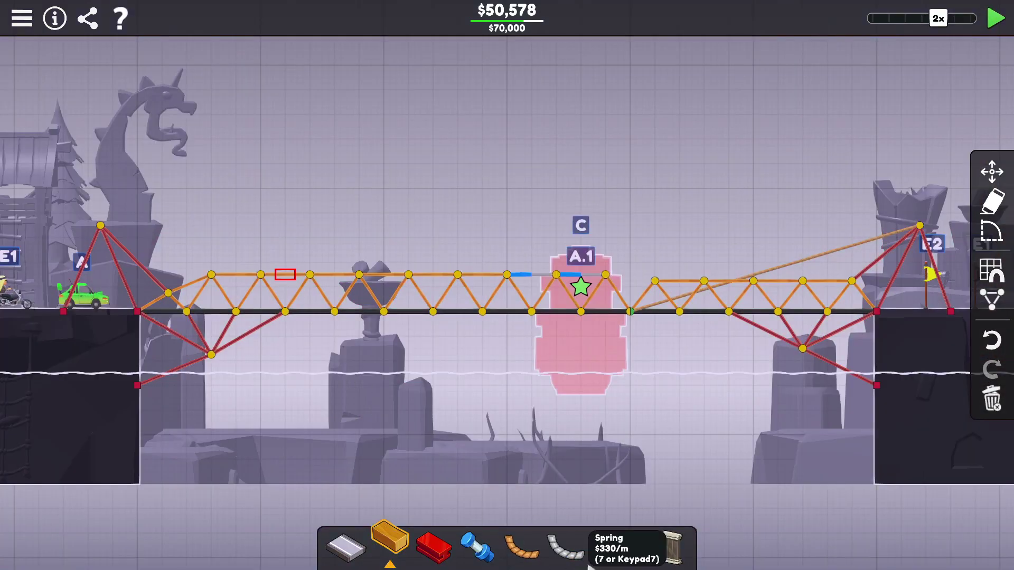
- Hang a rope from the left tower top to a mid-span deck joint and test
click(522, 545)
click(102, 227)
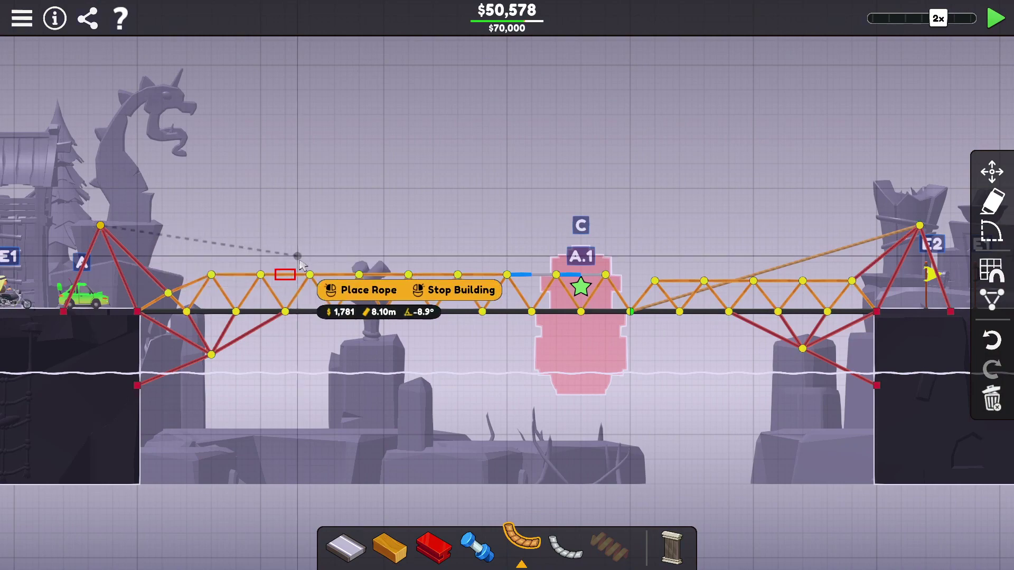
click(383, 312)
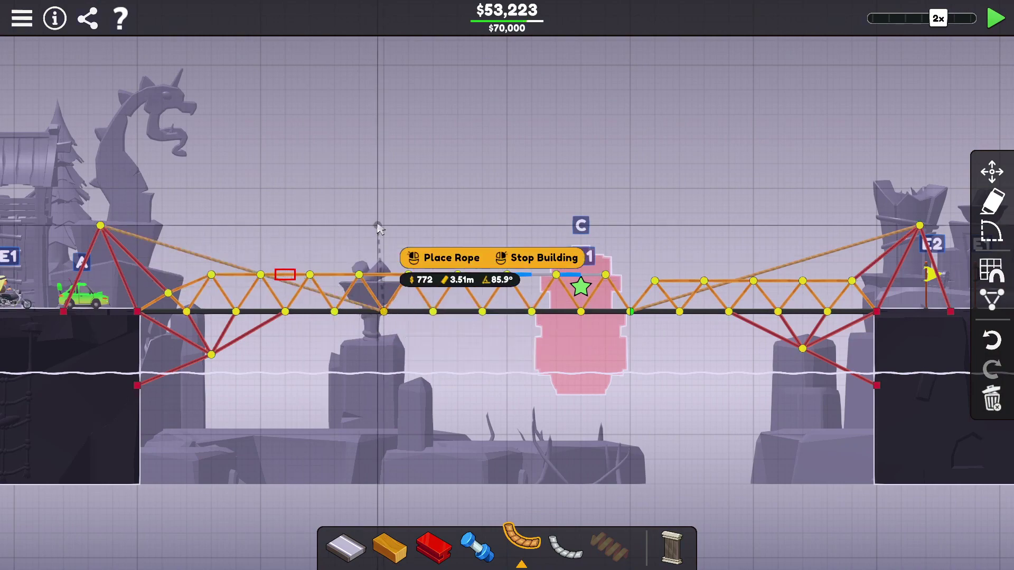
click(997, 19)
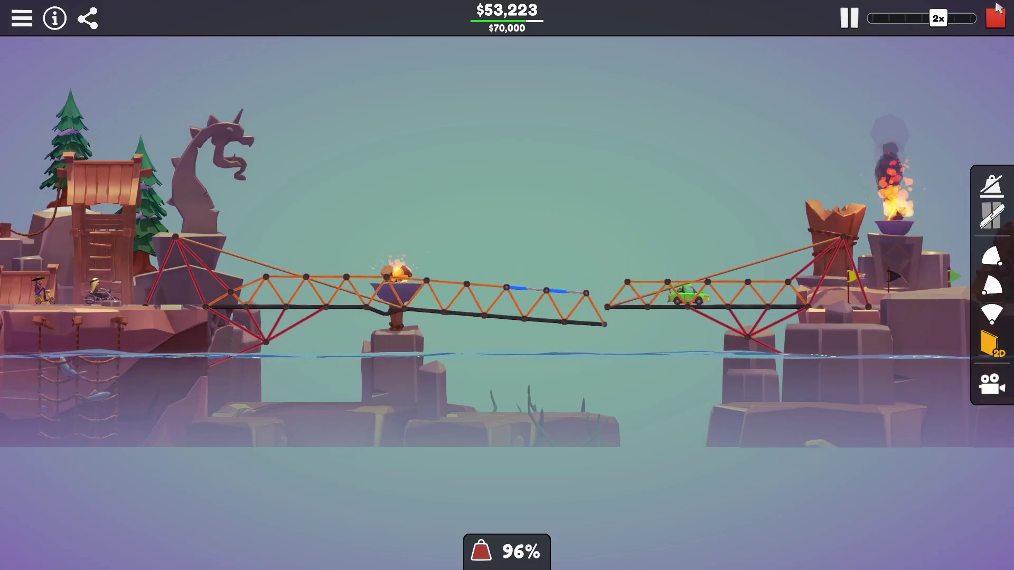
click(997, 17)
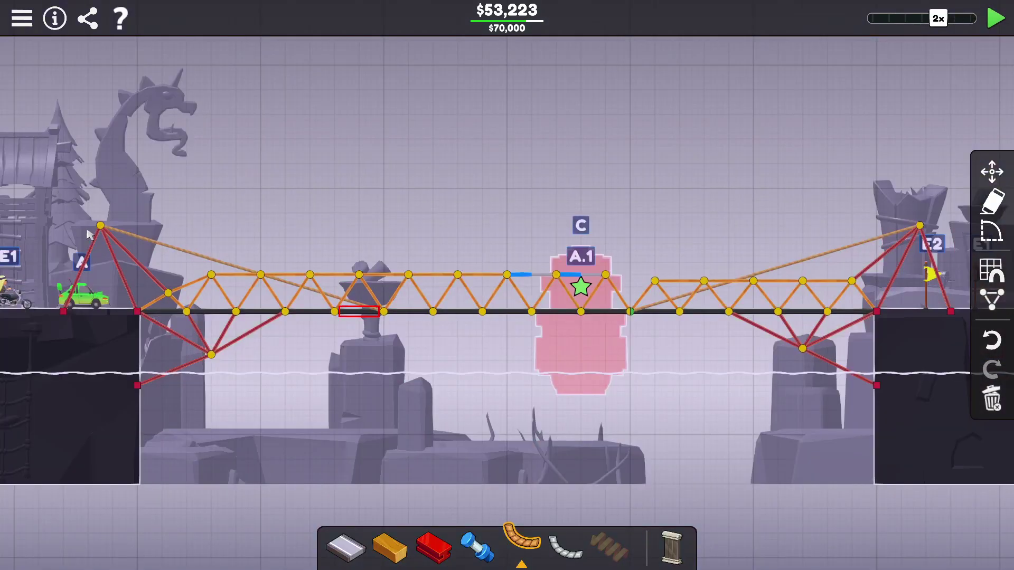
- Shift the left tower top joint rightward and retest
click(102, 228)
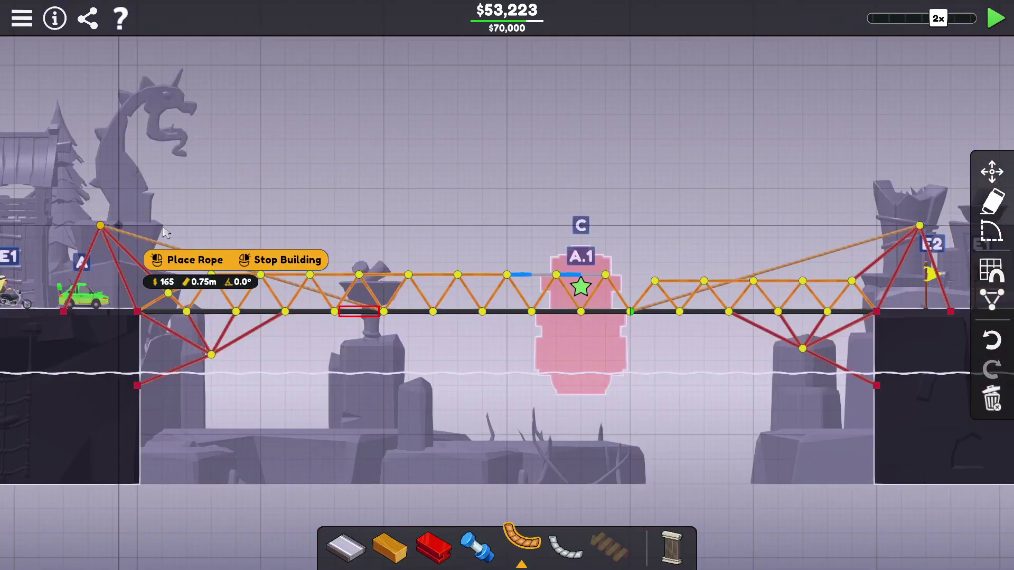
right_click(435, 317)
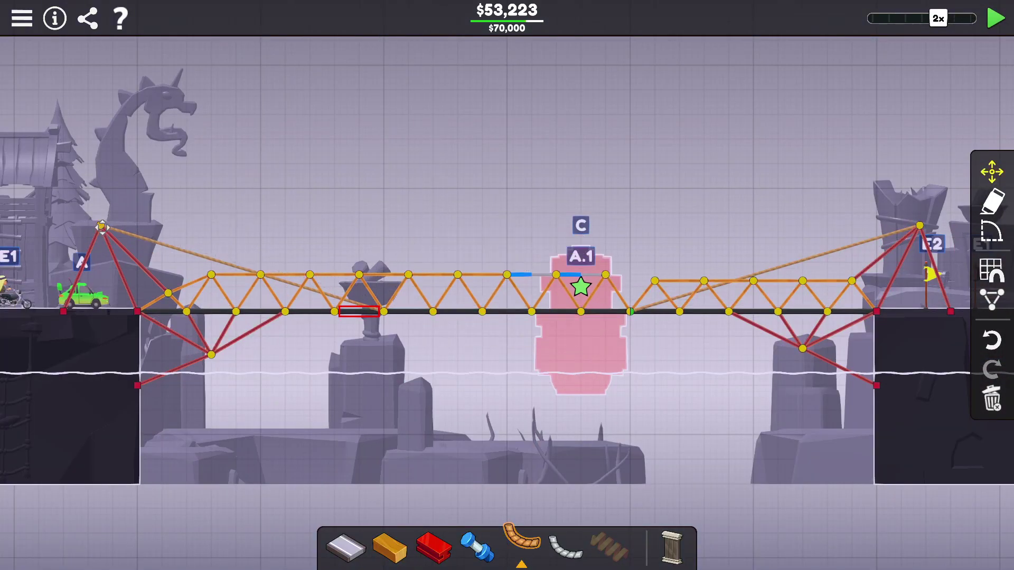
drag(102, 228, 128, 236)
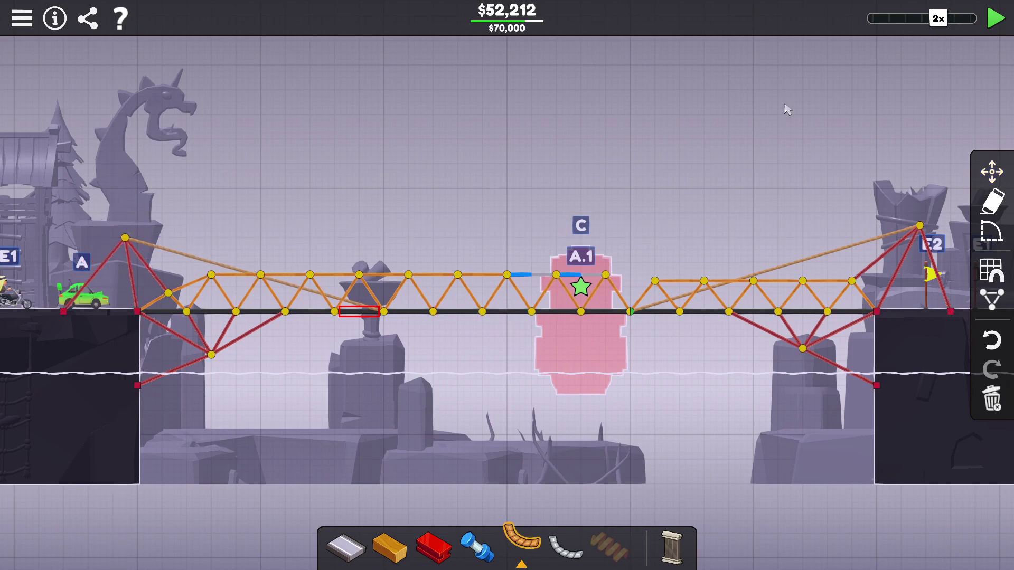
click(994, 26)
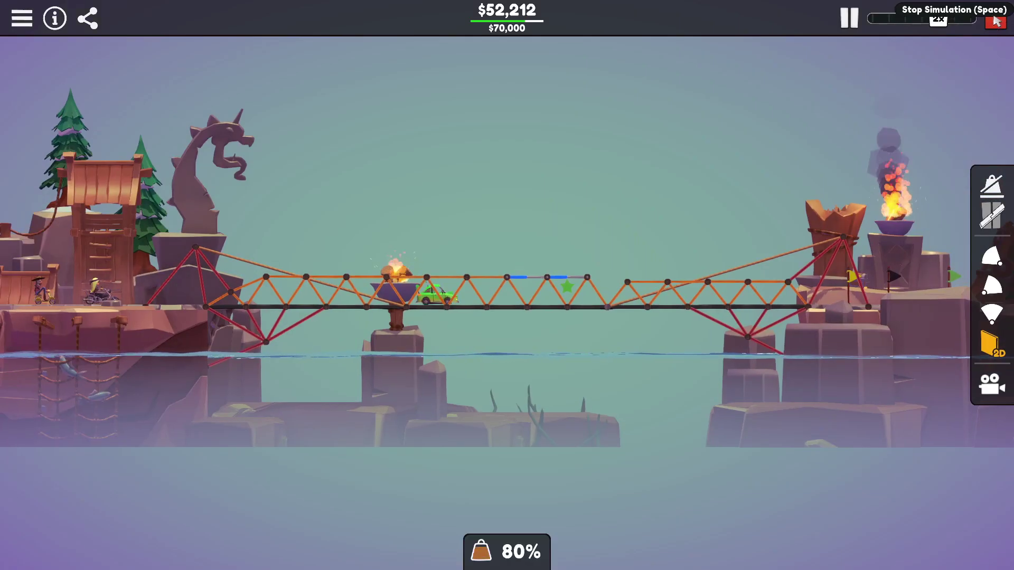
click(996, 18)
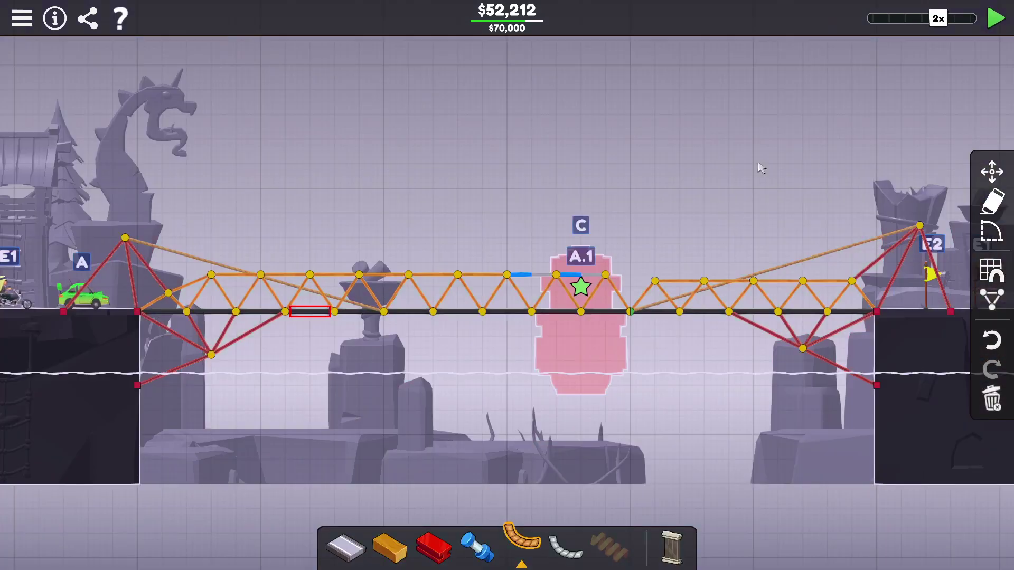
- Add a rope from the tower top to a joint near mid-span and test
click(126, 238)
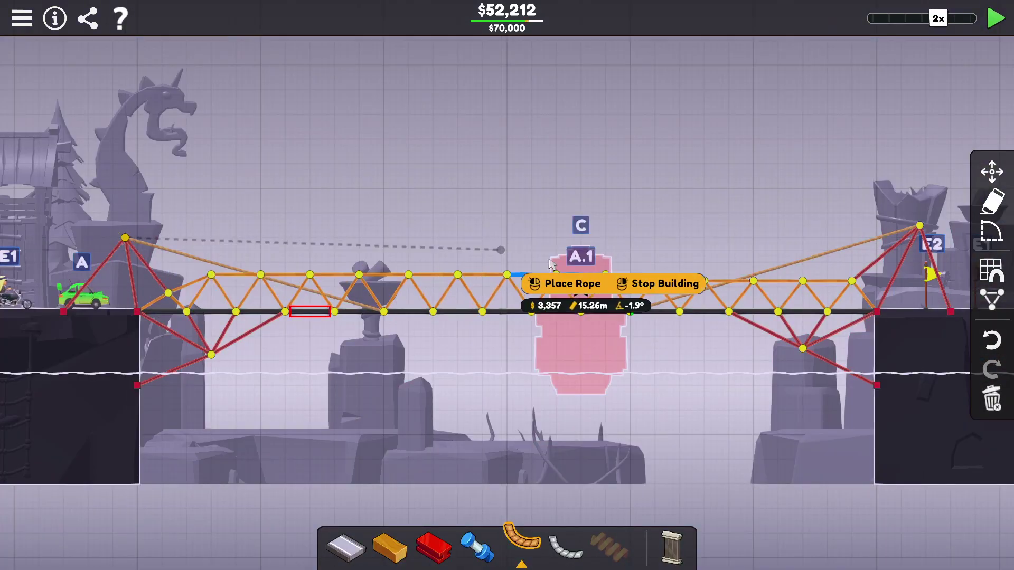
click(507, 276)
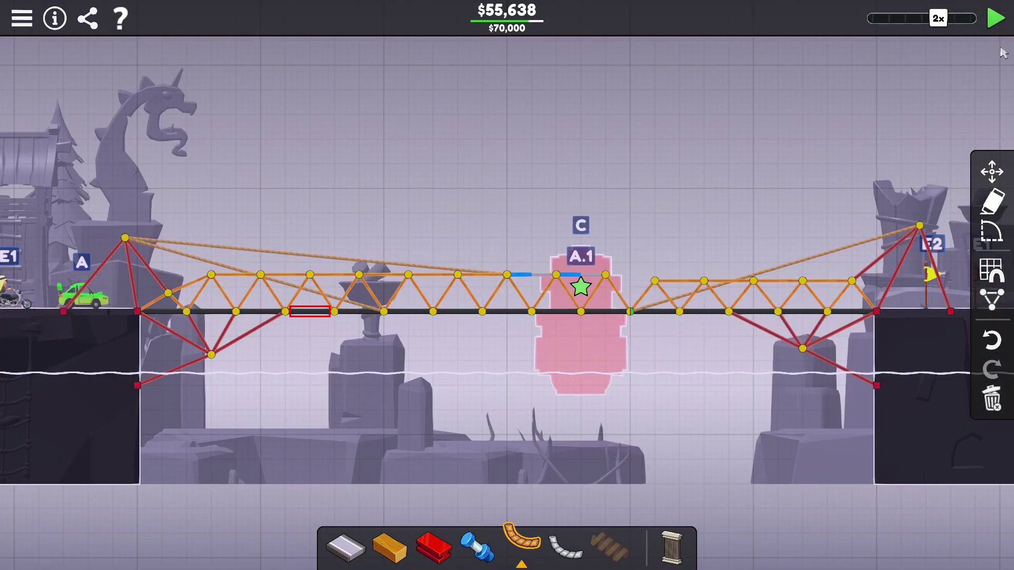
click(996, 17)
click(939, 19)
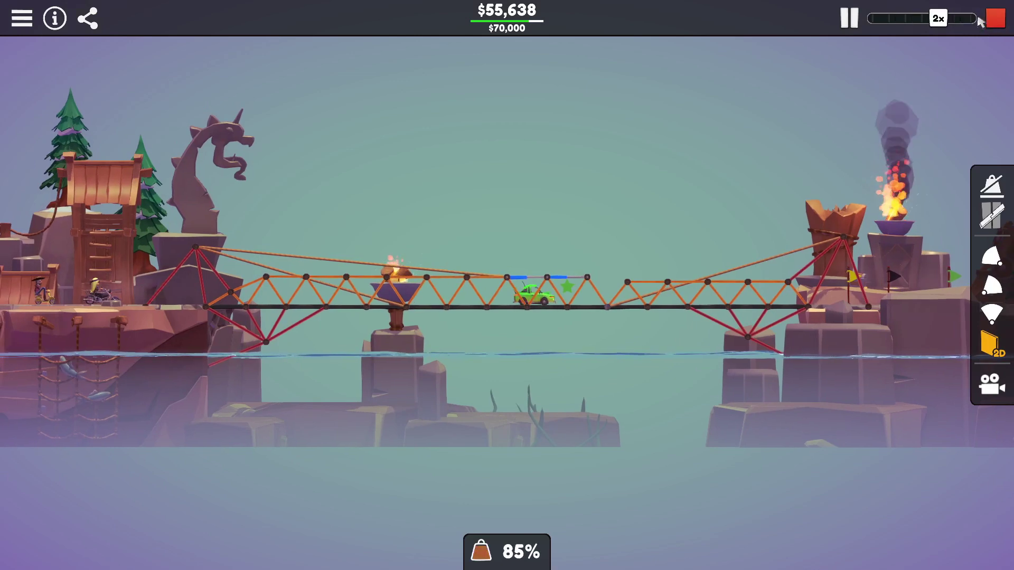
click(996, 17)
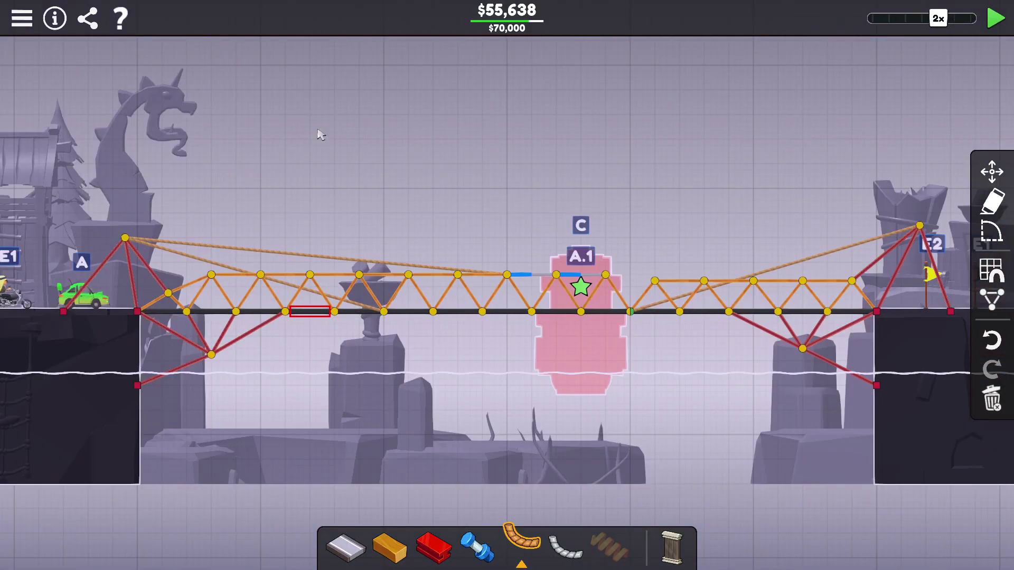
- Add two more ropes between the tower top and deck joints, testing after each
click(127, 239)
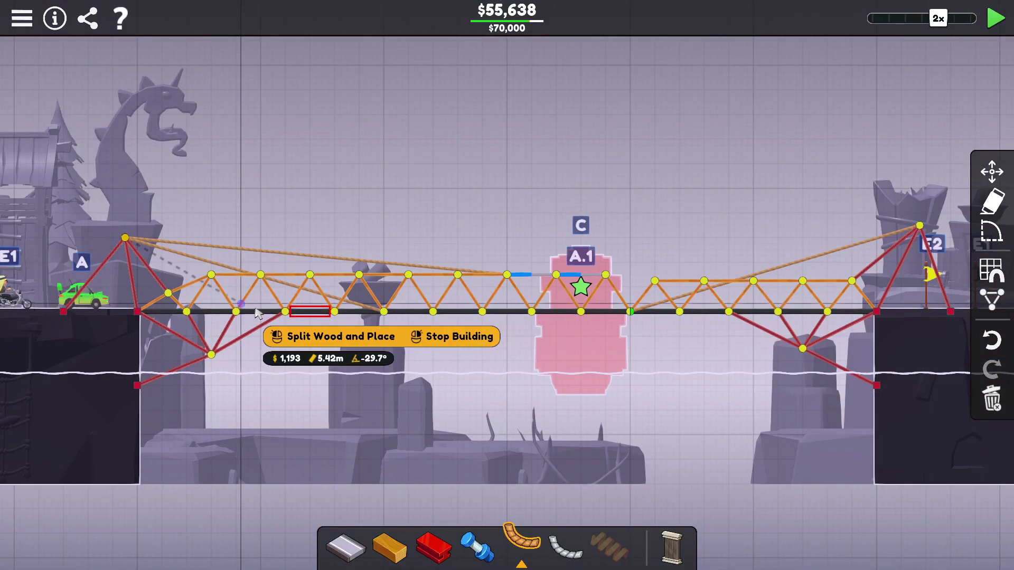
click(285, 311)
click(997, 18)
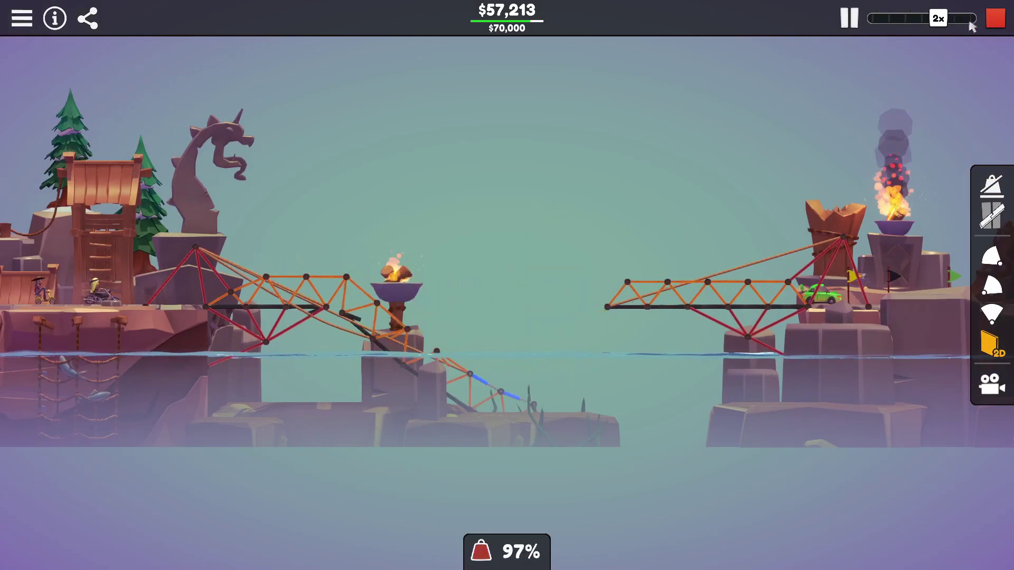
click(997, 17)
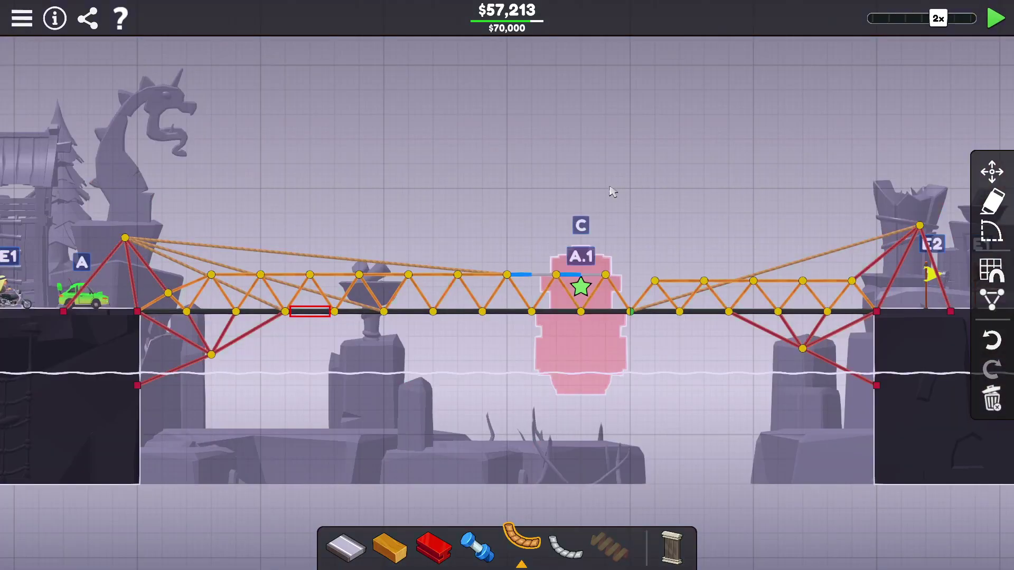
click(335, 311)
click(127, 239)
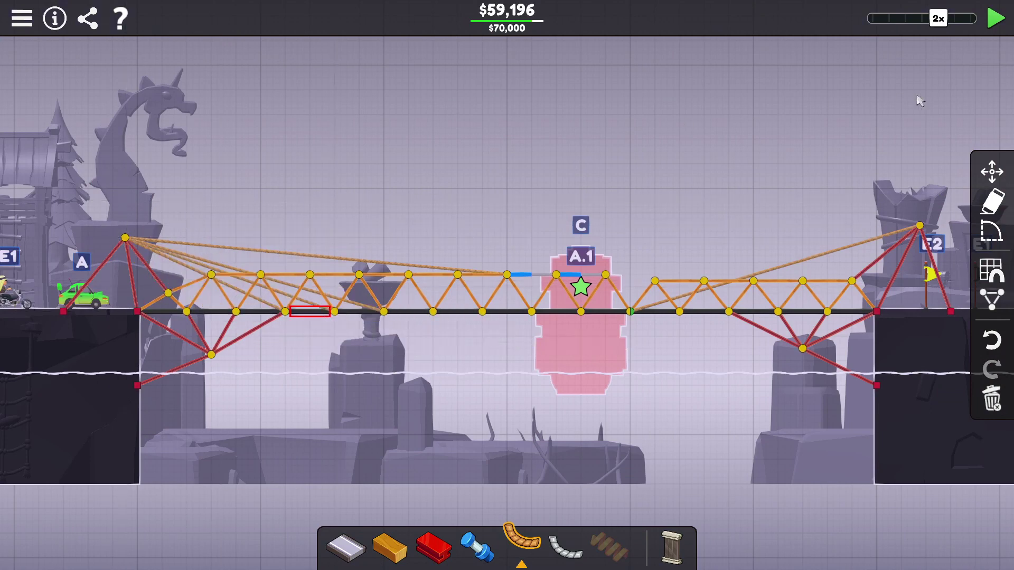
click(996, 18)
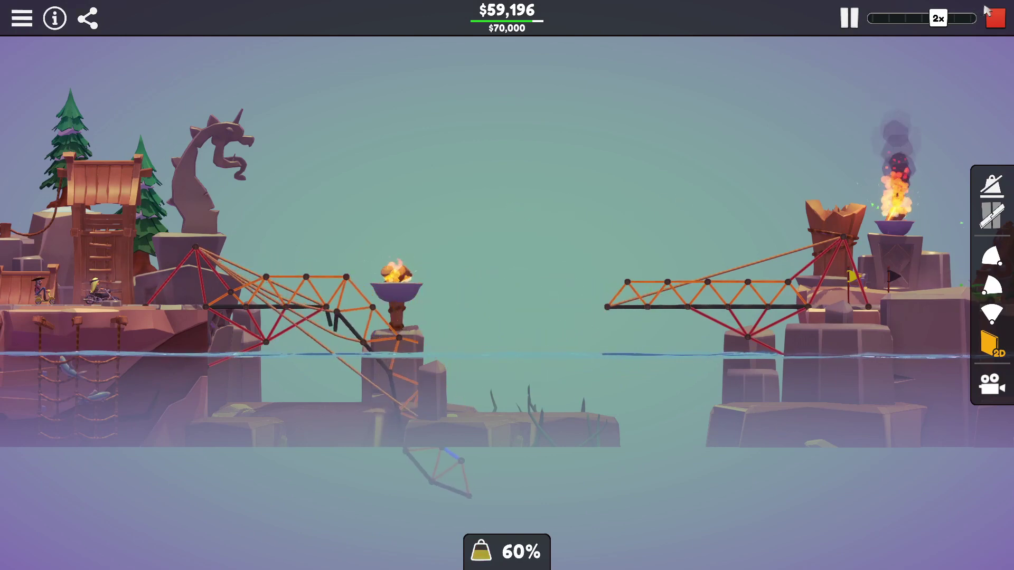
click(996, 17)
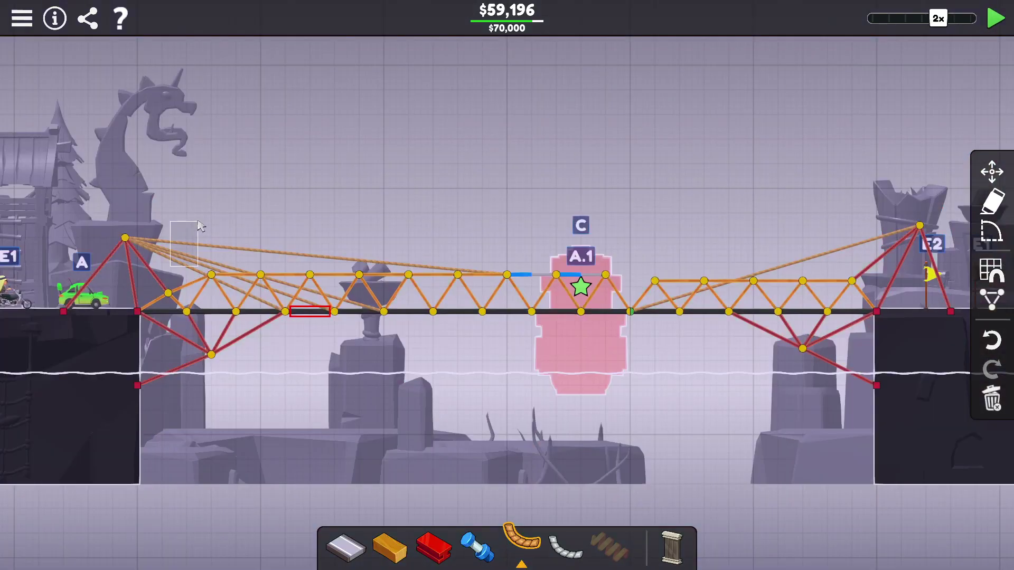
- Delete the left-side ropes and test the bridge without them
drag(171, 223, 507, 318)
key(Delete)
click(996, 23)
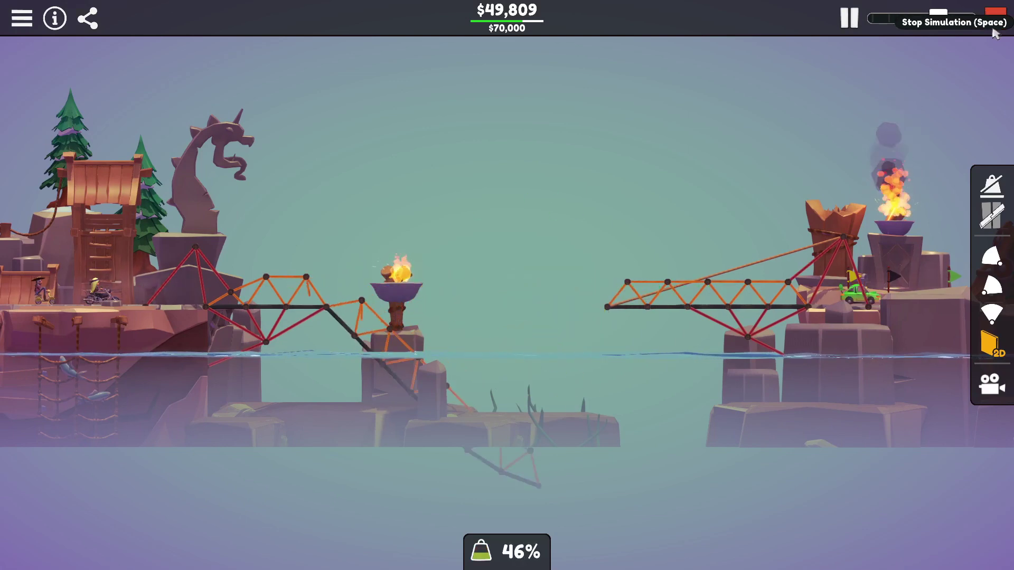
click(996, 18)
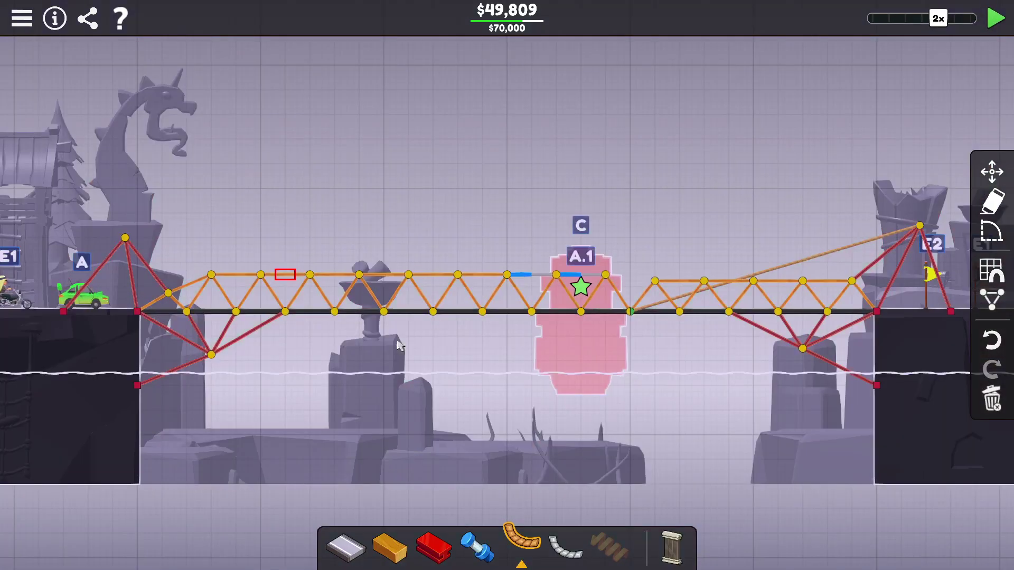
- Add steel members from the left anchor up the truss end and test
click(430, 541)
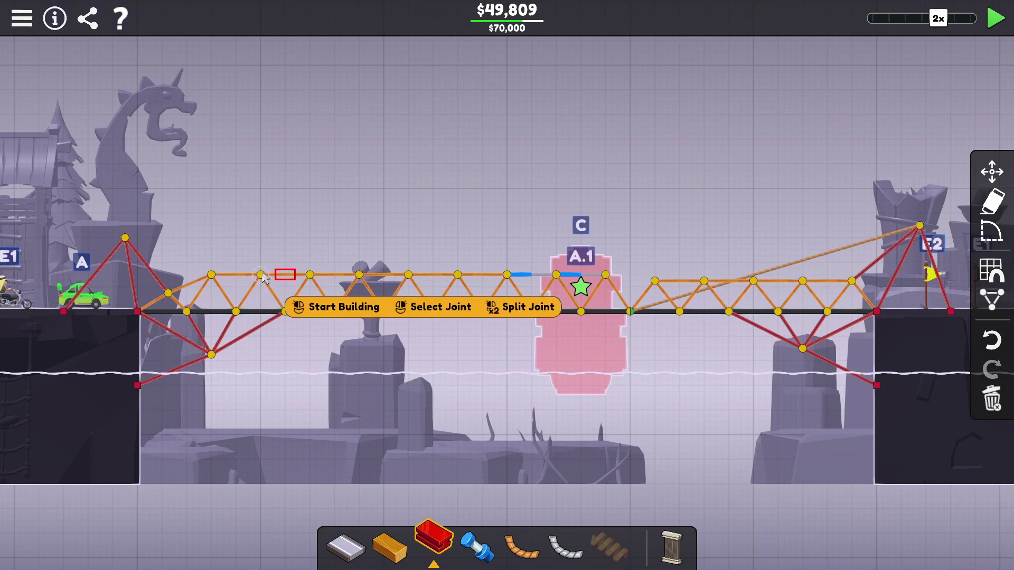
click(136, 313)
click(169, 294)
click(187, 271)
right_click(187, 271)
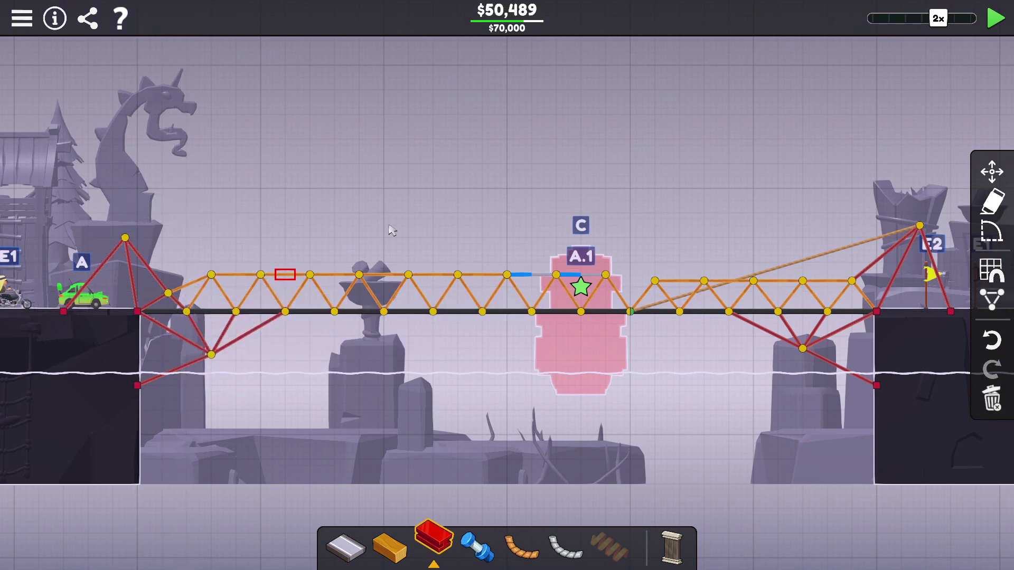
click(995, 18)
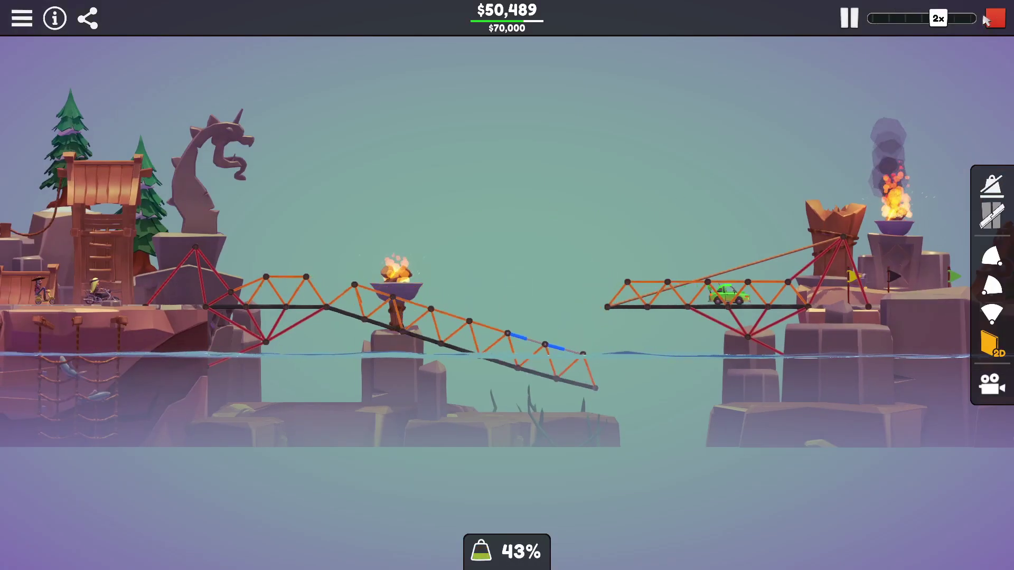
click(995, 18)
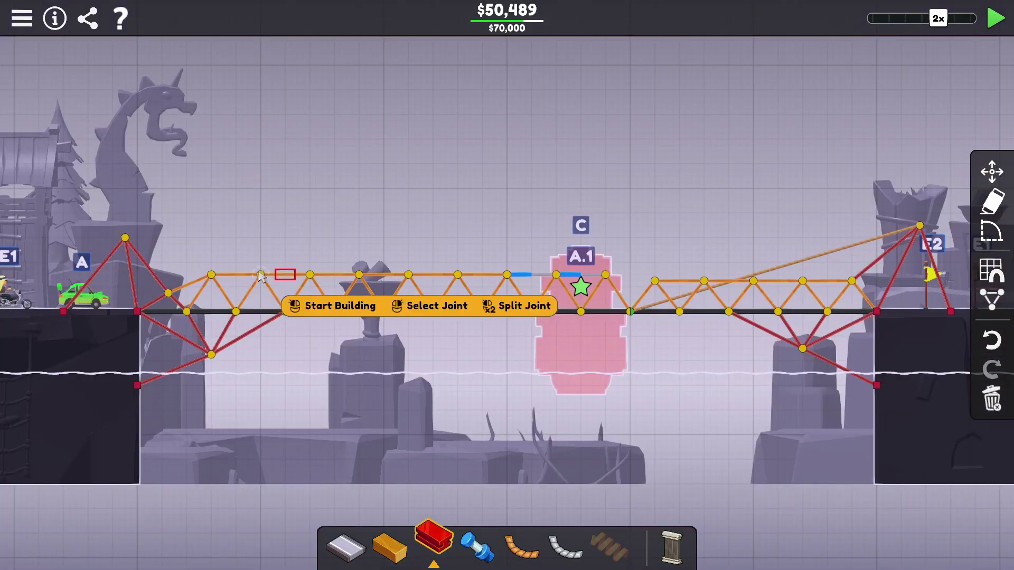
- Replace top-chord members on the left with steel and rerun the crossing test
click(261, 275)
click(309, 276)
click(997, 23)
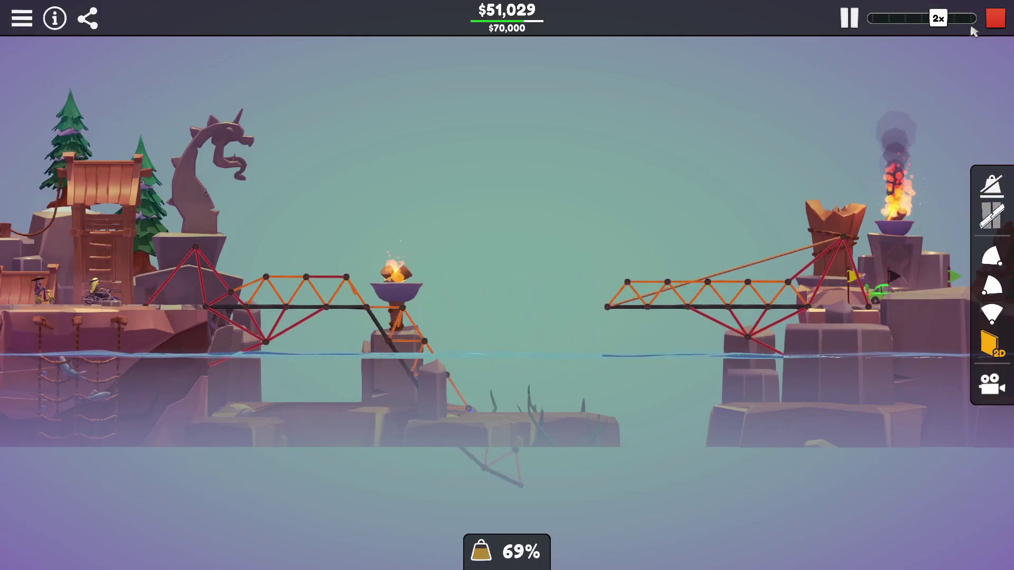
click(997, 22)
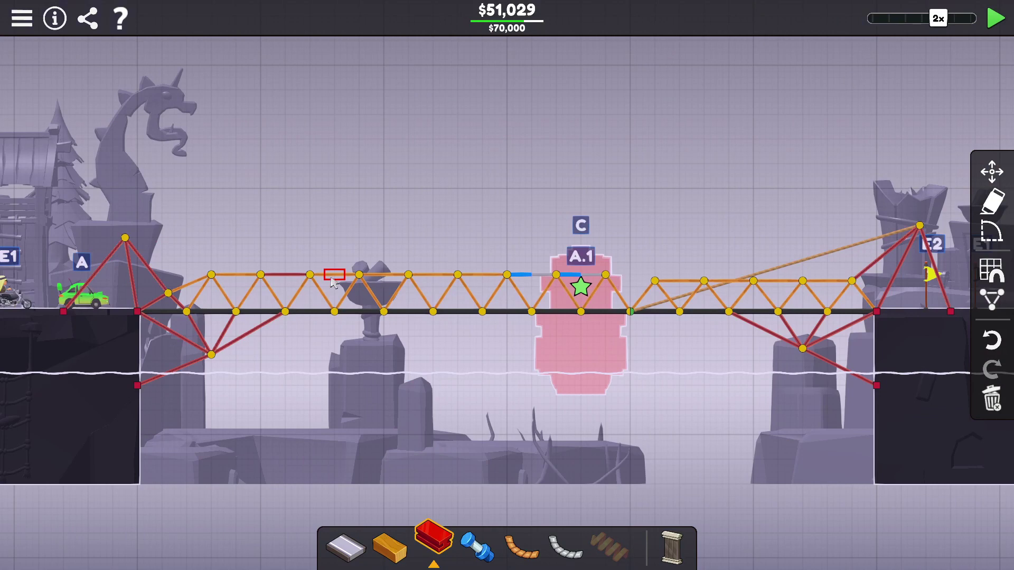
click(310, 276)
click(359, 277)
click(996, 19)
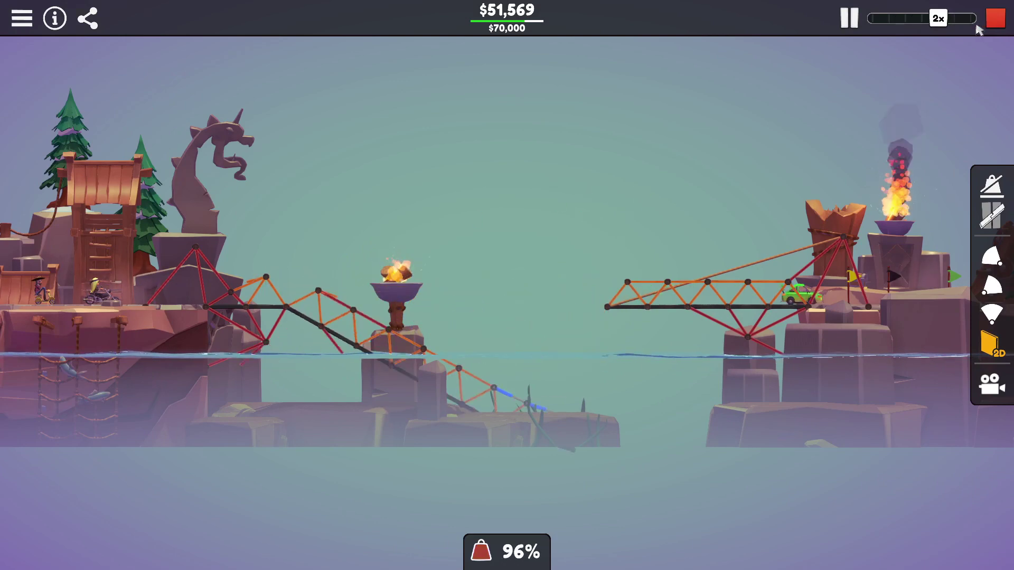
- Replace the new top chord member with a wood member between the top chord joints
click(995, 19)
click(332, 276)
key(Delete)
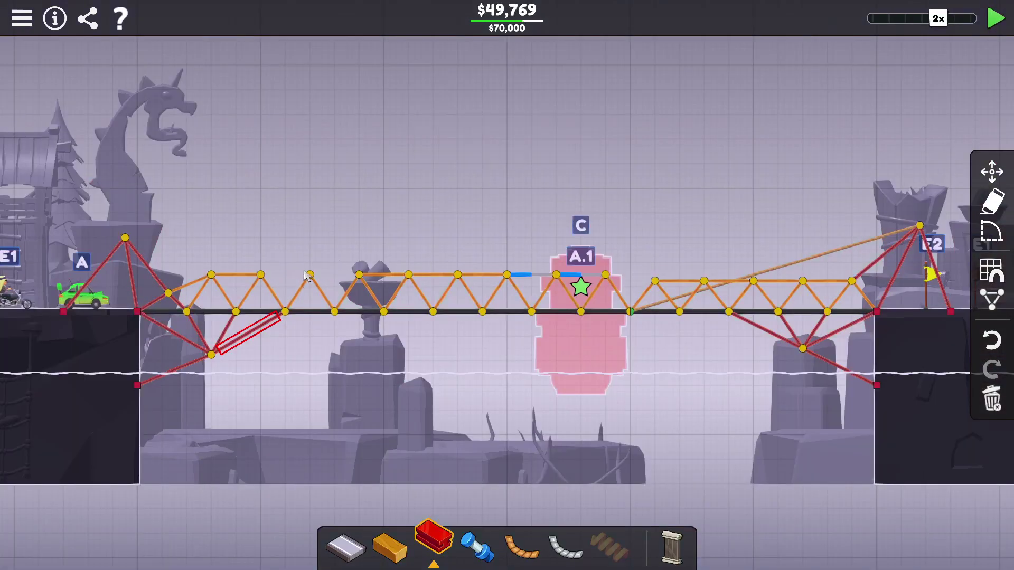
click(261, 275)
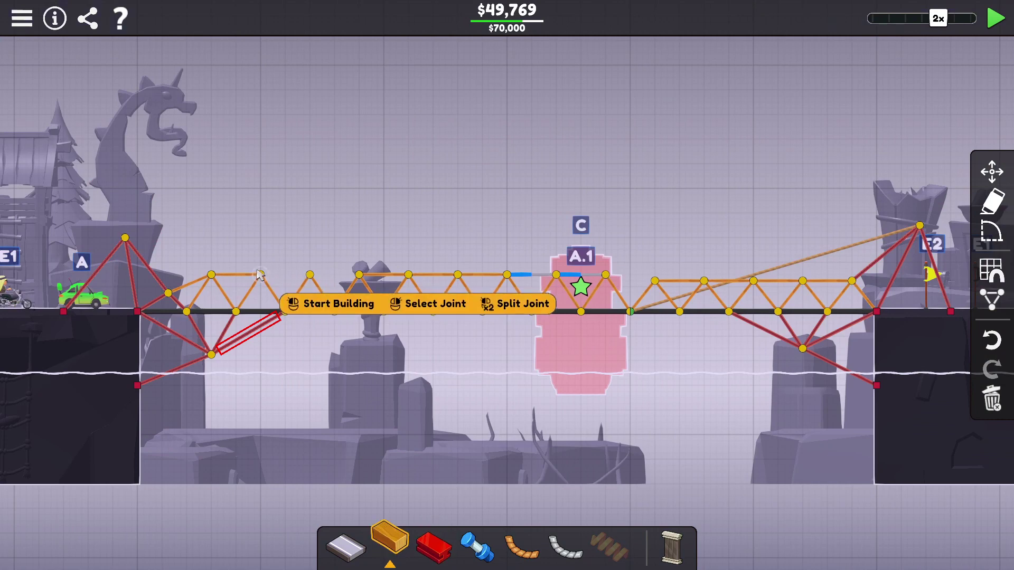
click(310, 276)
click(359, 276)
right_click(359, 276)
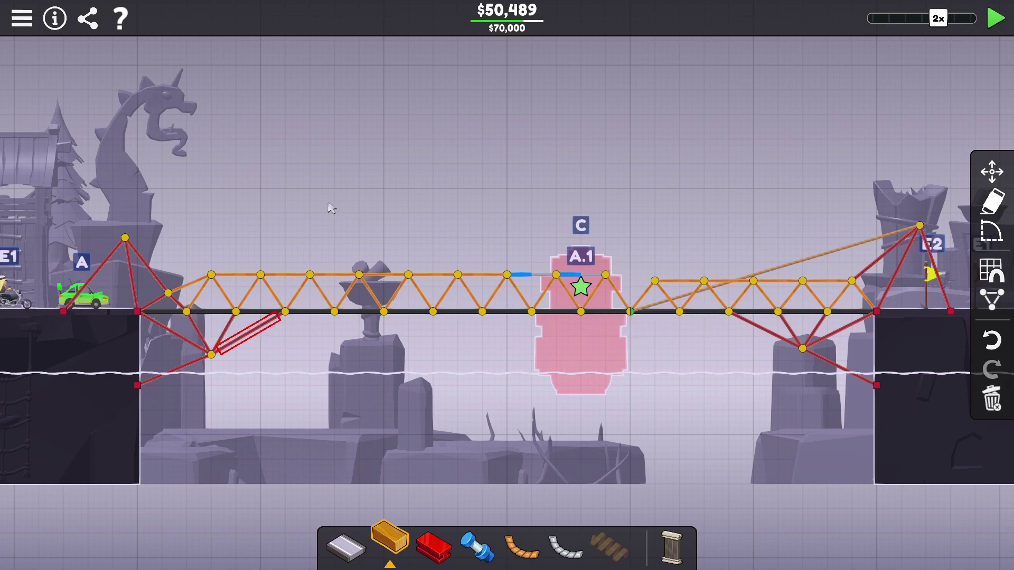
- Add a steel member from the left anchor to below the deck and test the bridge
click(234, 376)
right_click(246, 371)
key(3)
click(139, 386)
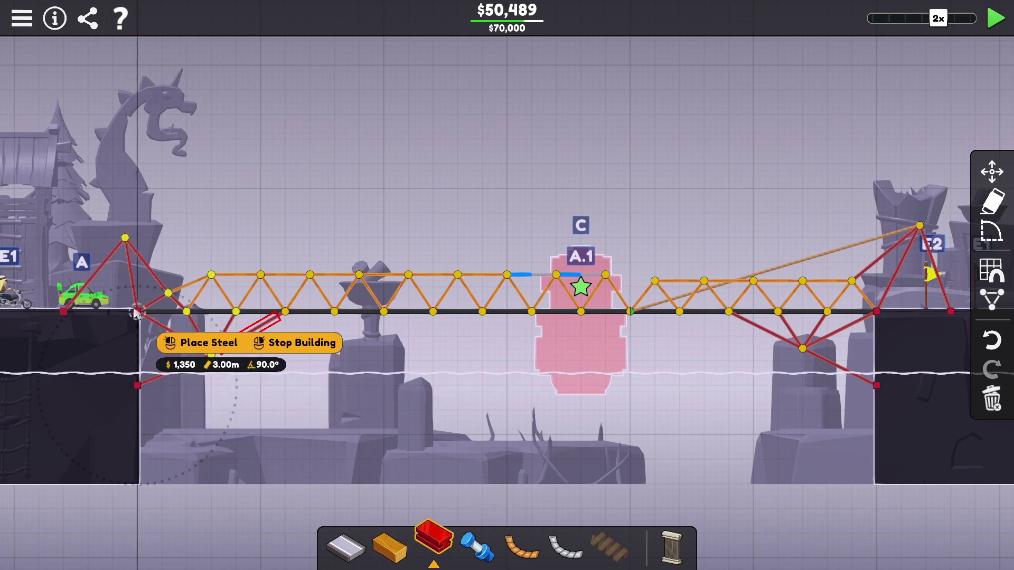
click(212, 354)
right_click(239, 365)
click(997, 18)
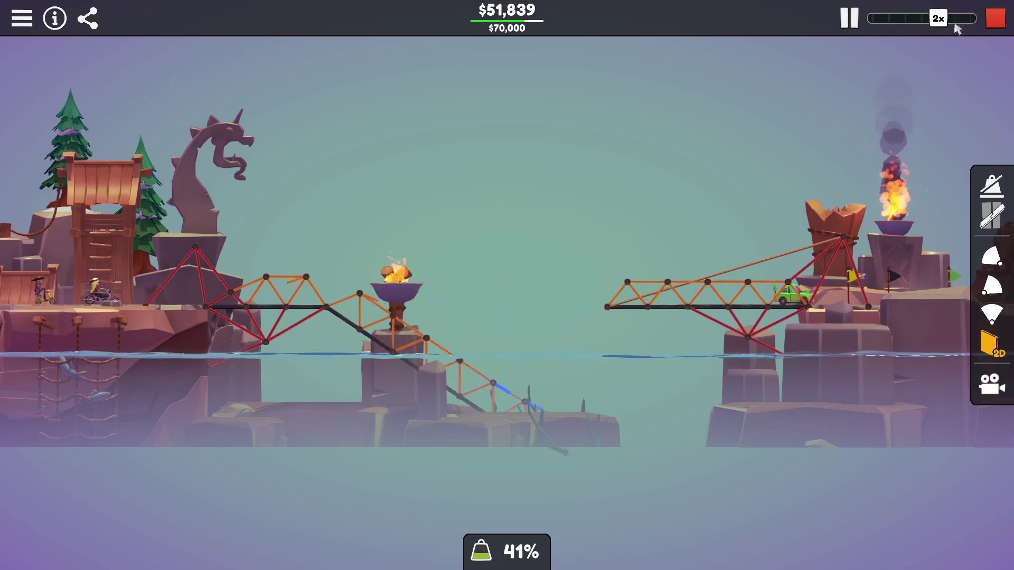
click(996, 18)
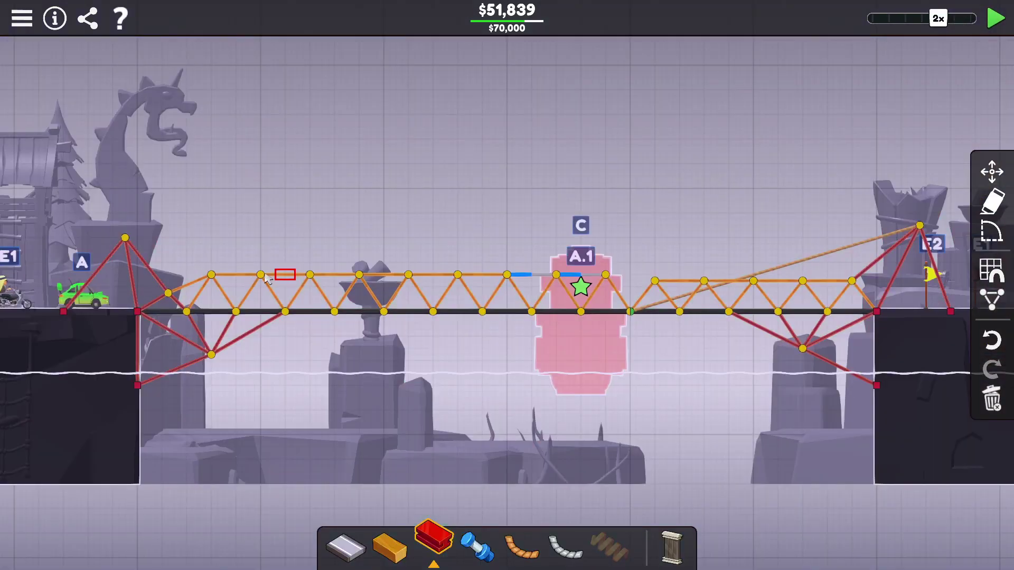
- Add steel members along the left top chord and run another crossing test
click(262, 275)
click(317, 297)
click(310, 275)
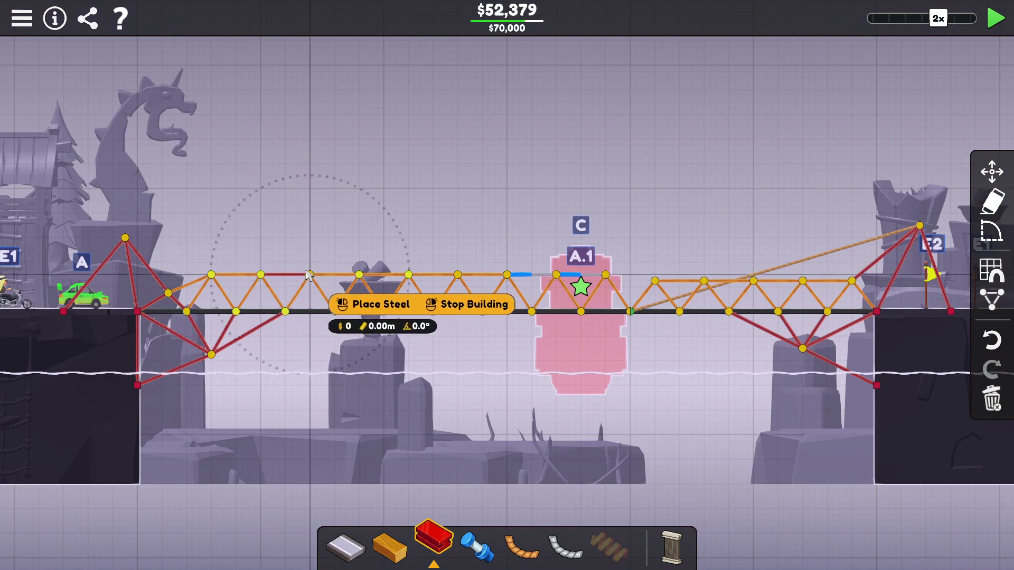
click(360, 275)
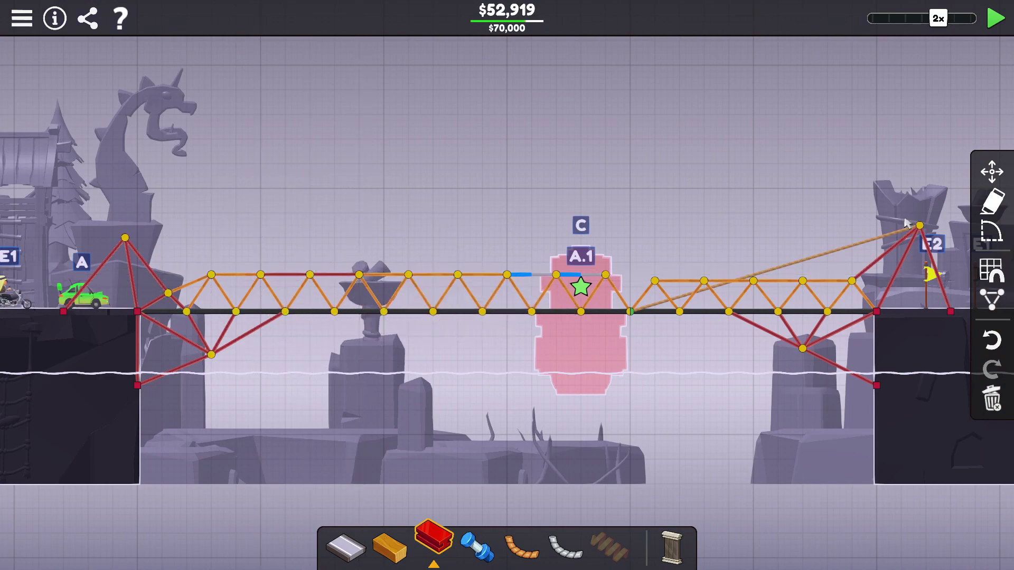
click(998, 24)
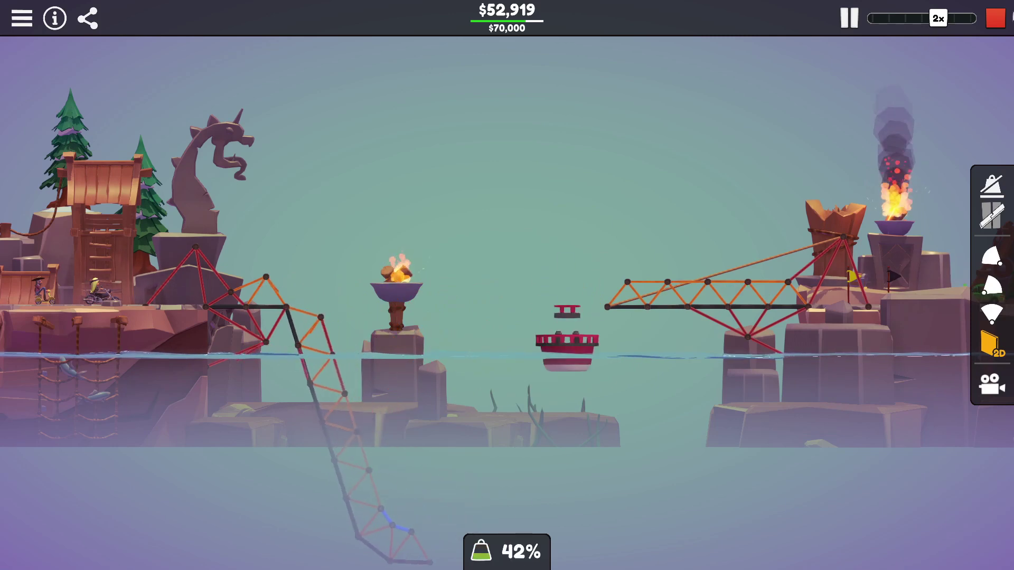
click(998, 18)
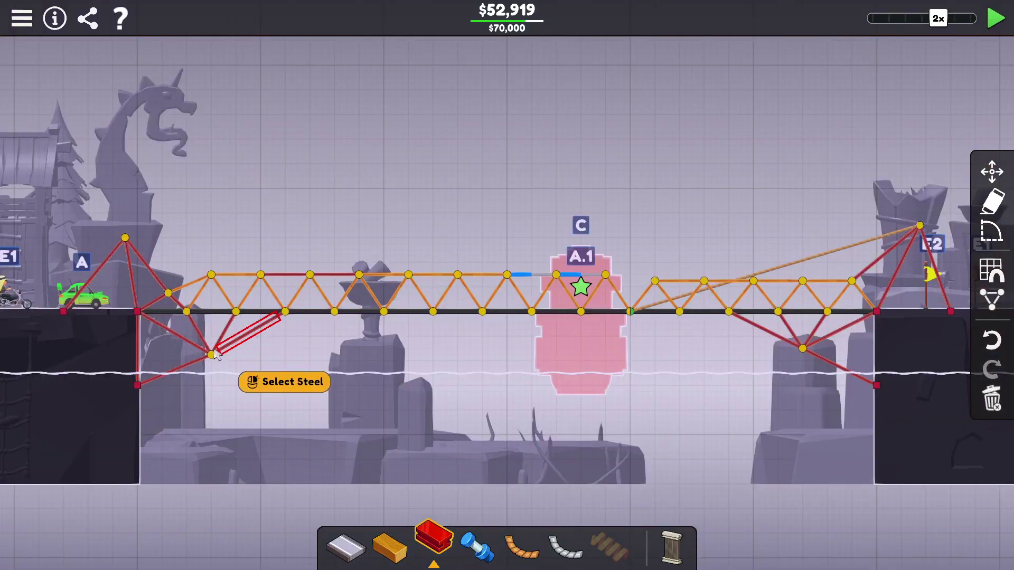
- Retest the bridge twice while starting steel members from the lower left truss joint
click(216, 355)
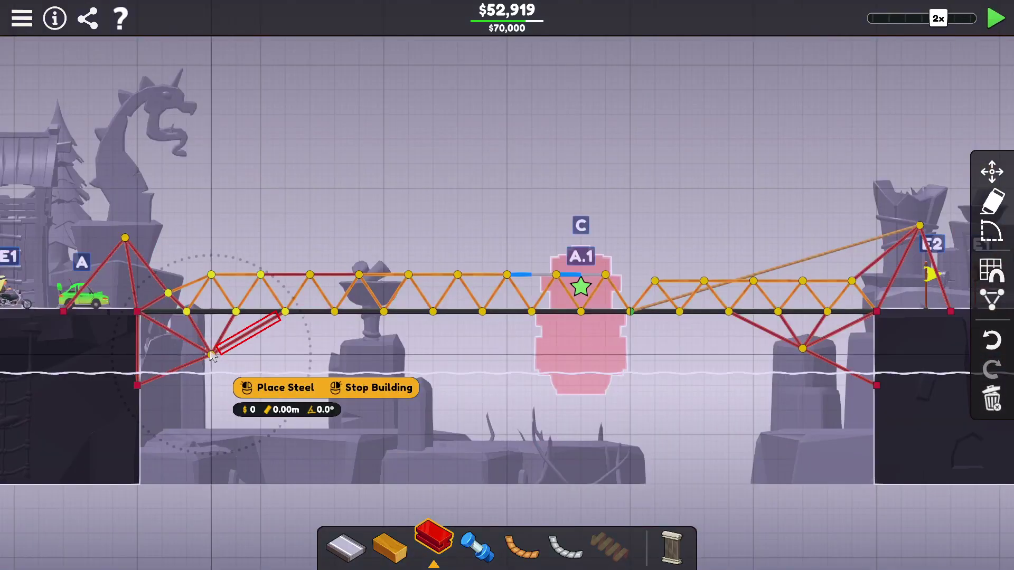
click(995, 18)
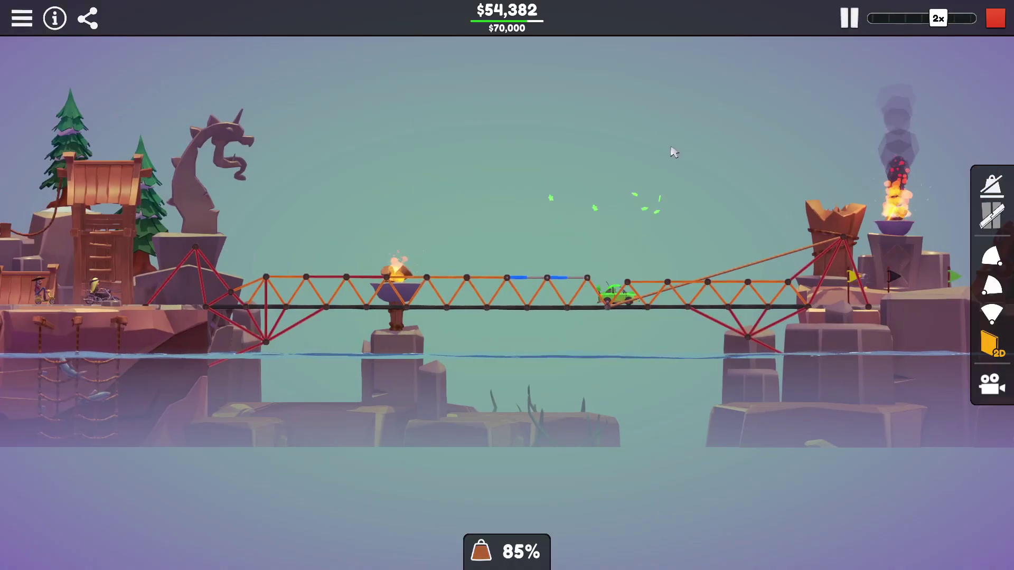
key(space)
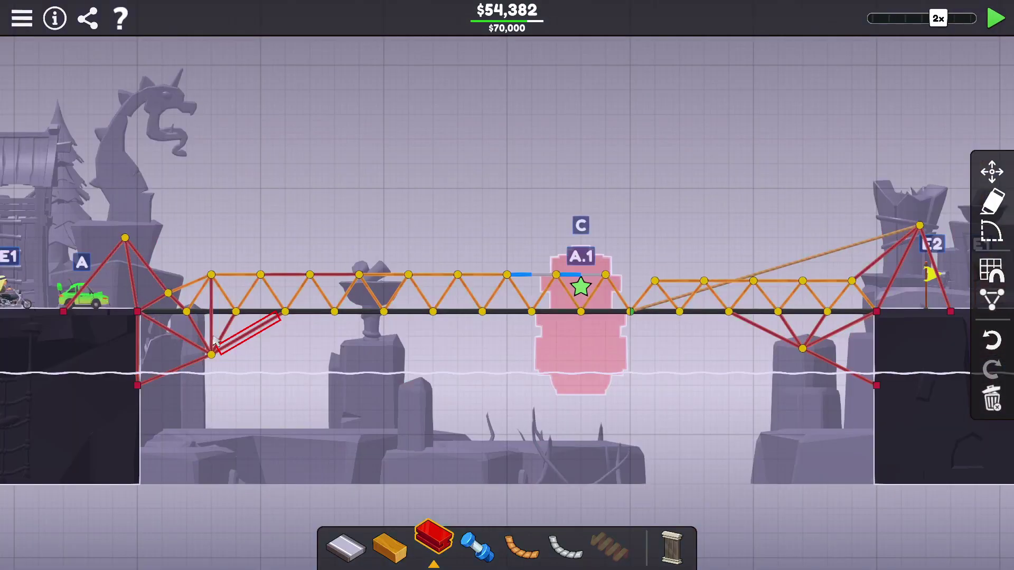
click(214, 357)
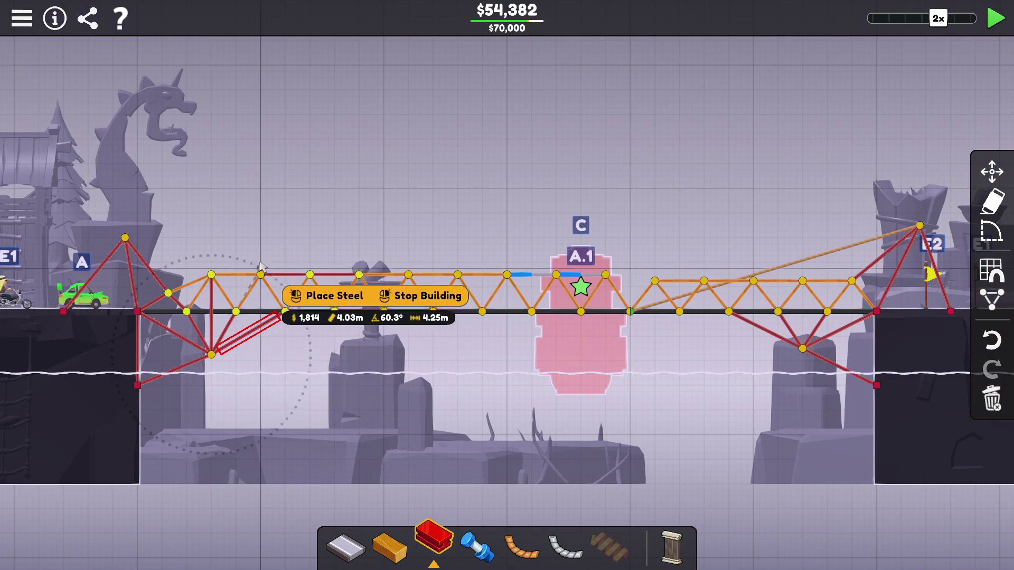
click(995, 17)
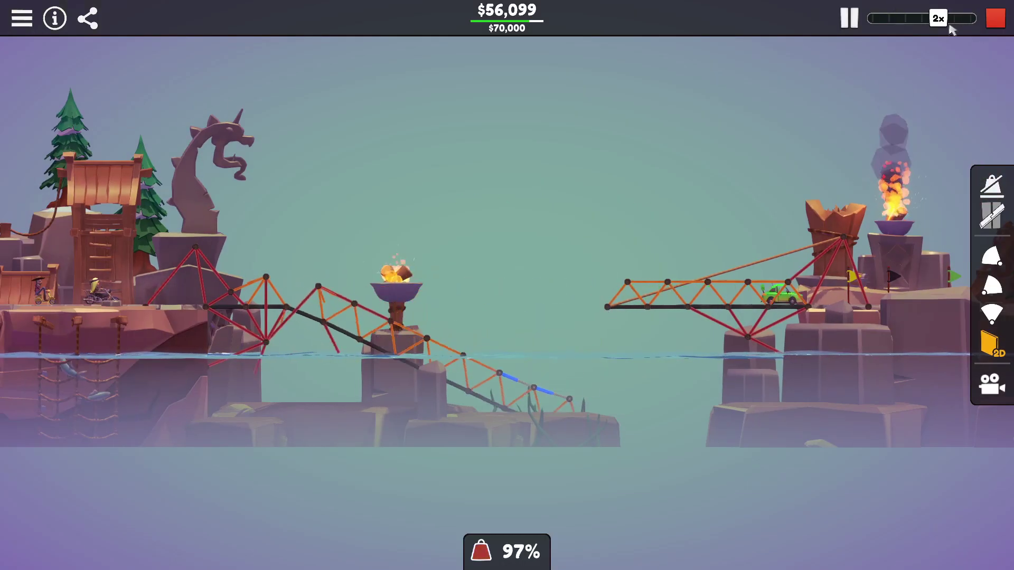
click(995, 18)
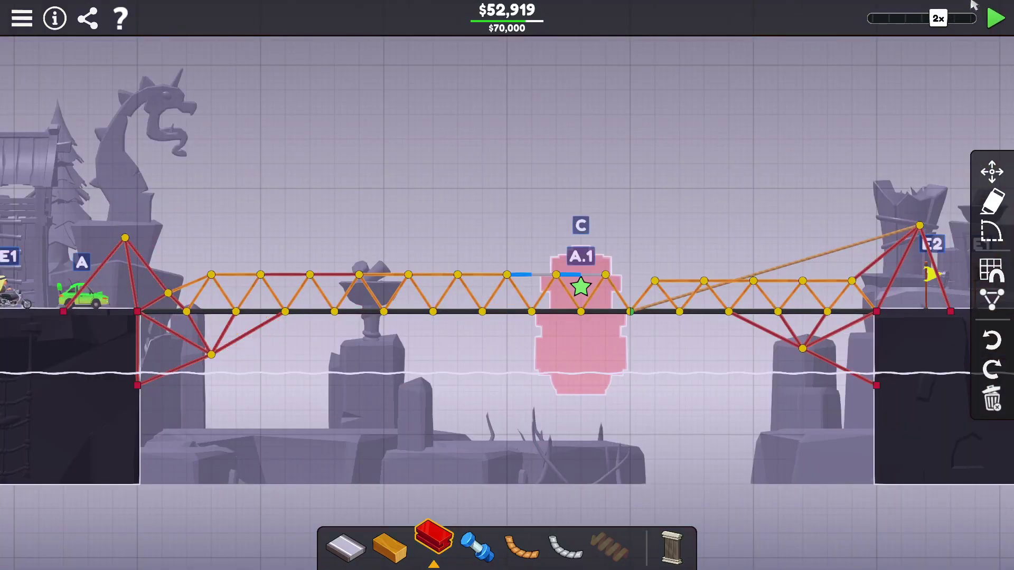
- Brace the deck with steel diagonals up to a top truss joint and back, then test
click(284, 313)
click(261, 275)
click(237, 312)
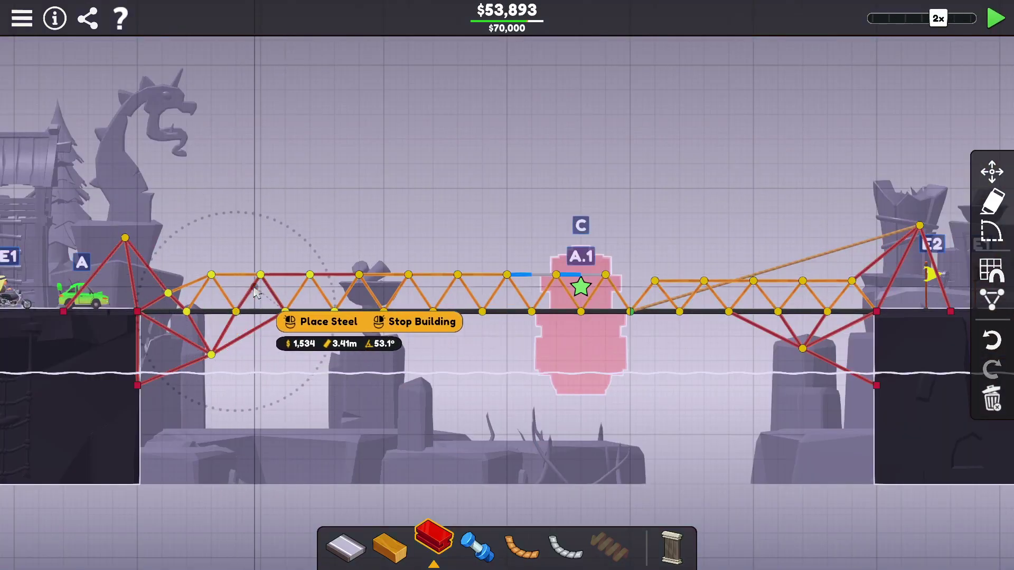
right_click(236, 313)
click(995, 17)
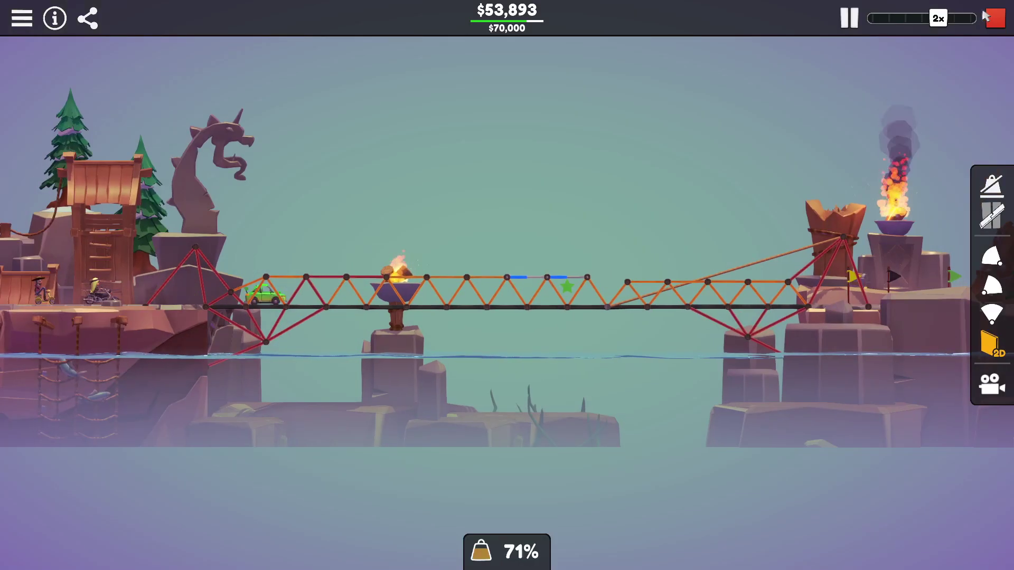
click(991, 16)
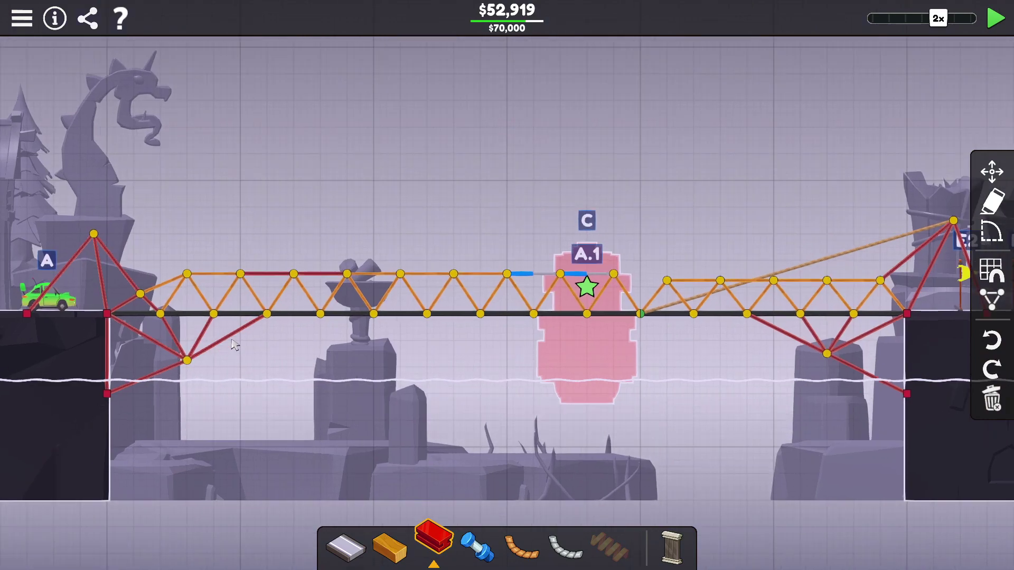
scroll(218, 359, up, 2)
- Delete the red left diagonal and add steel braces to new joints below the deck
click(141, 353)
key(Delete)
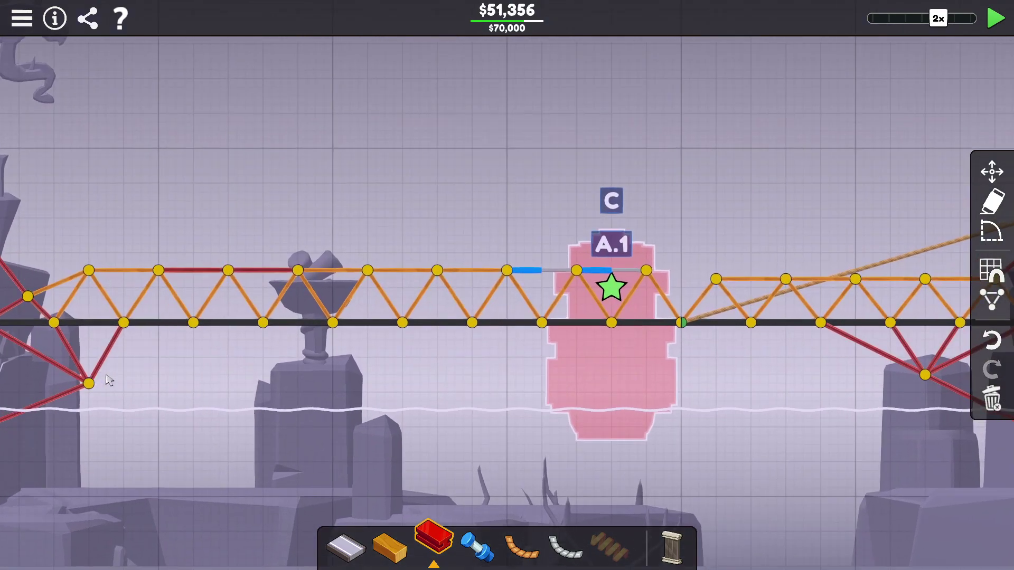
click(89, 384)
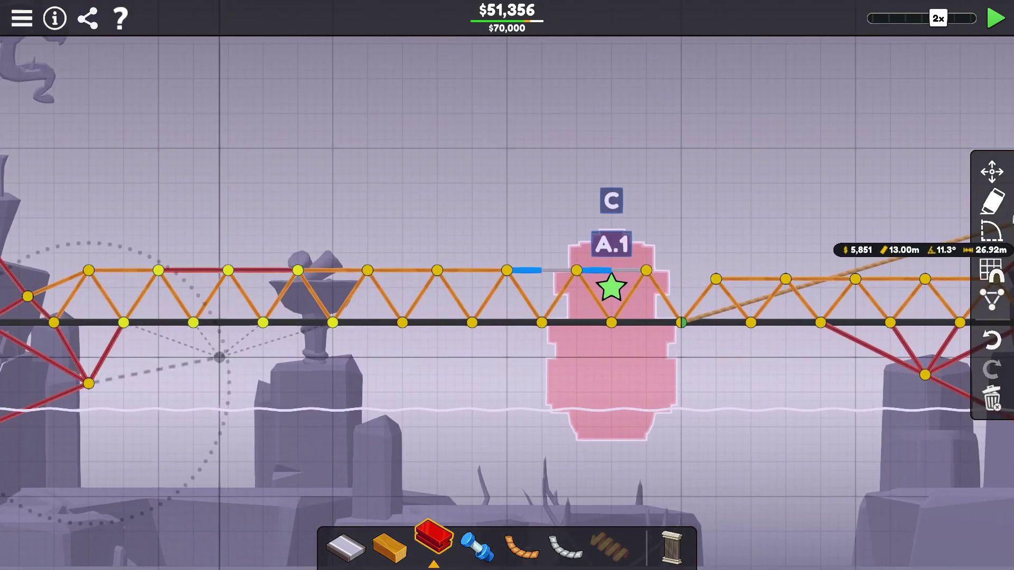
click(140, 350)
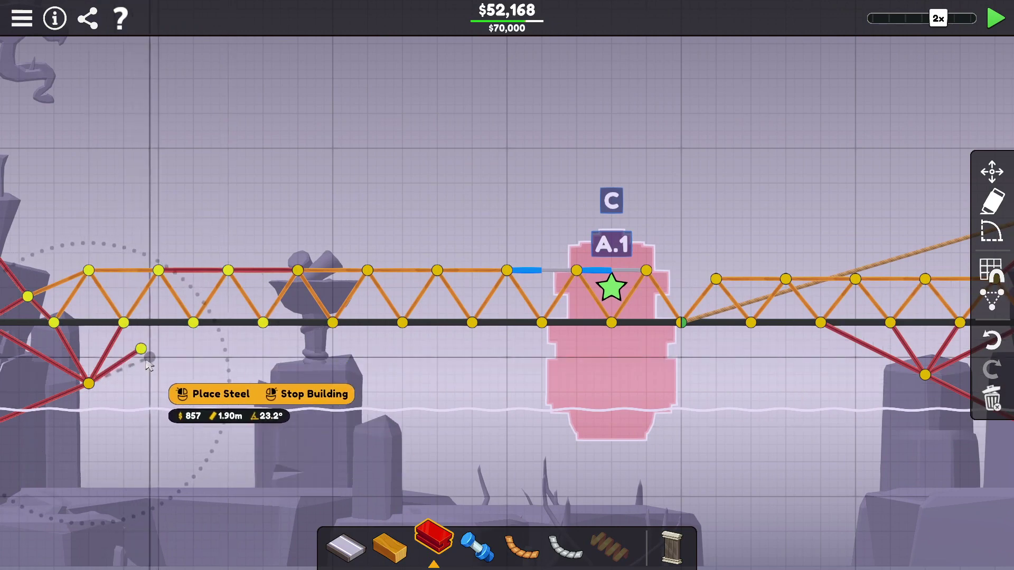
click(194, 322)
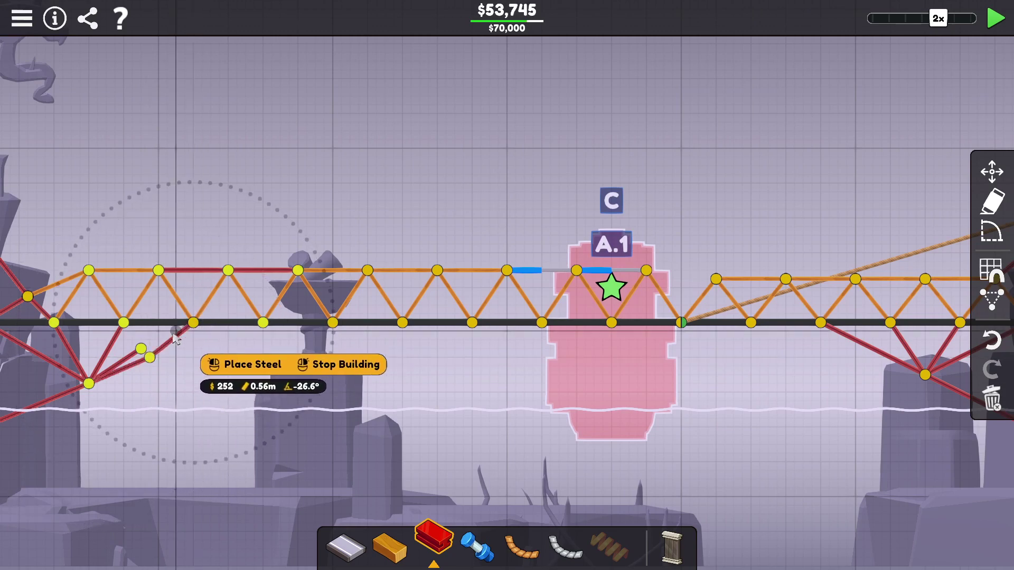
click(140, 350)
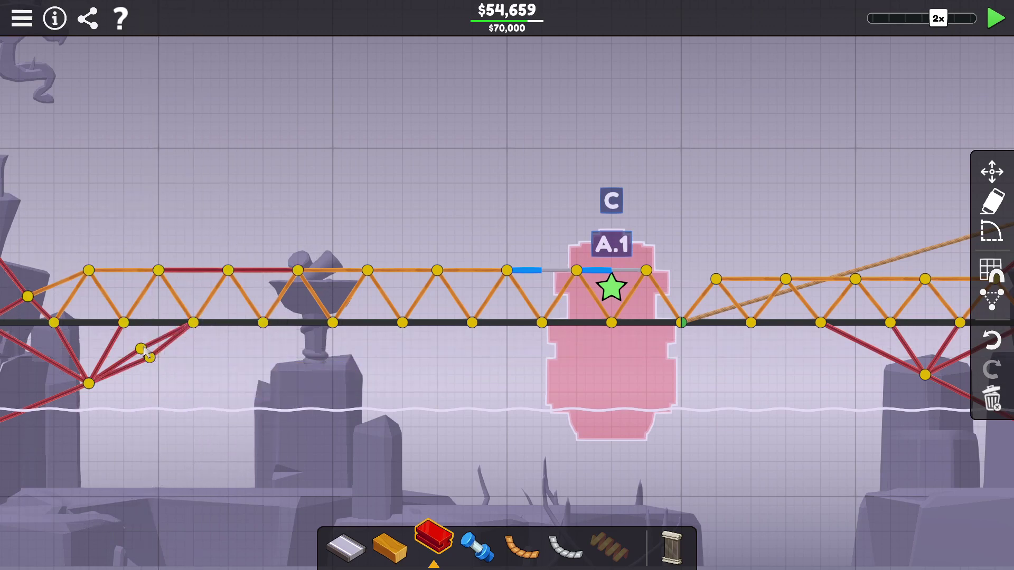
click(140, 349)
click(124, 322)
right_click(159, 348)
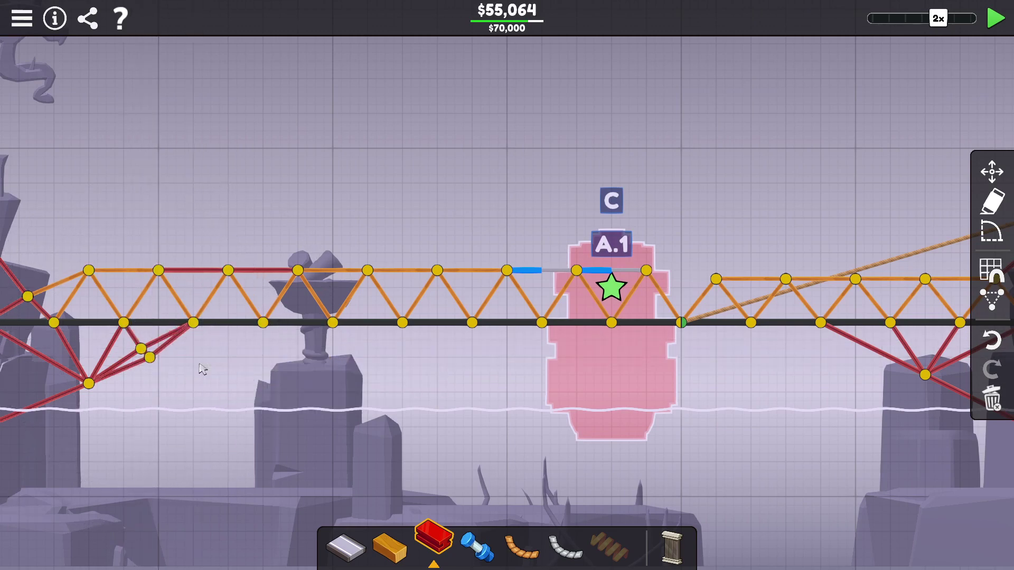
- Test the bridge twice, abandoning a steel member from a top truss joint in between
click(996, 20)
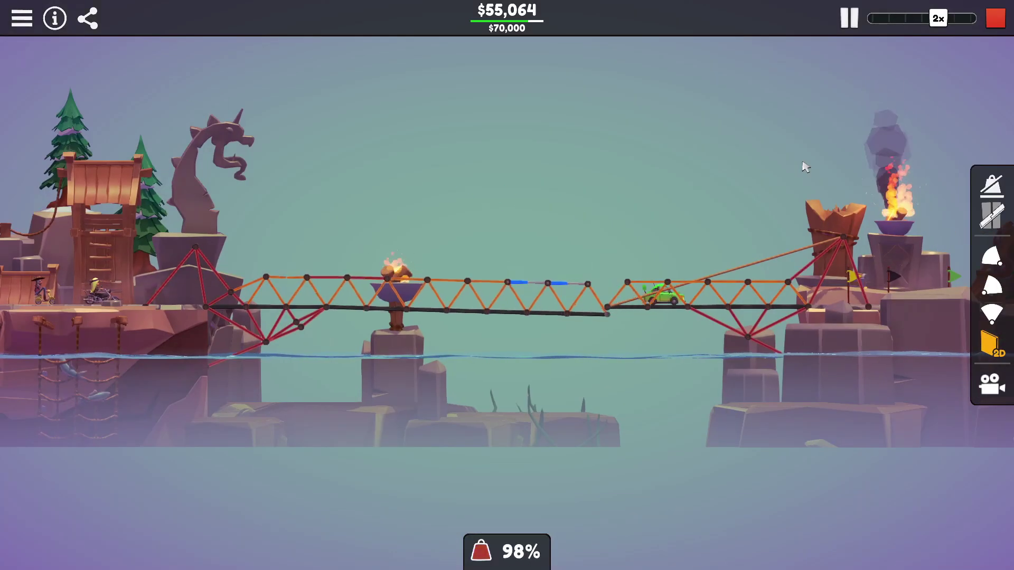
click(997, 20)
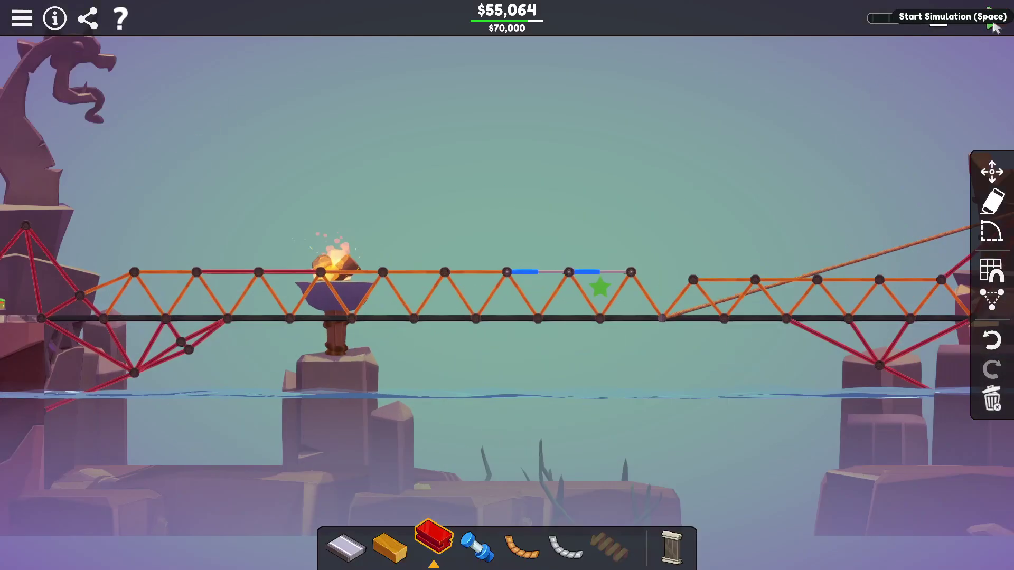
click(159, 273)
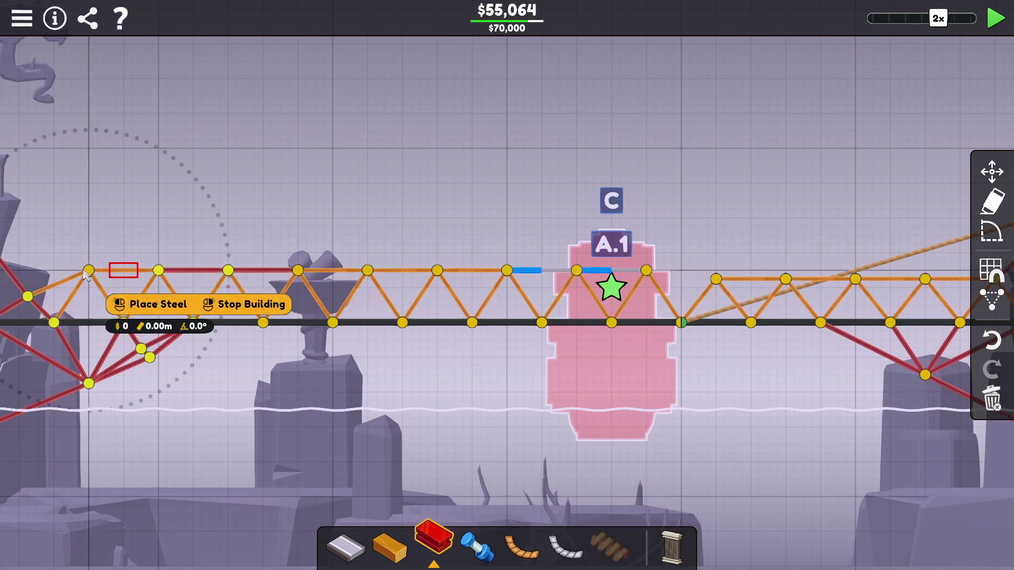
right_click(159, 241)
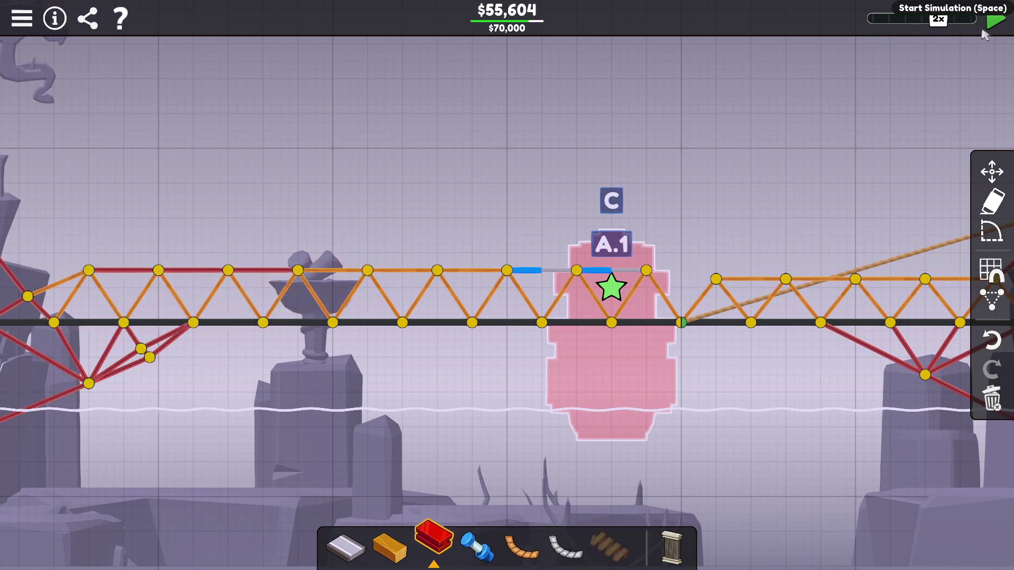
click(997, 18)
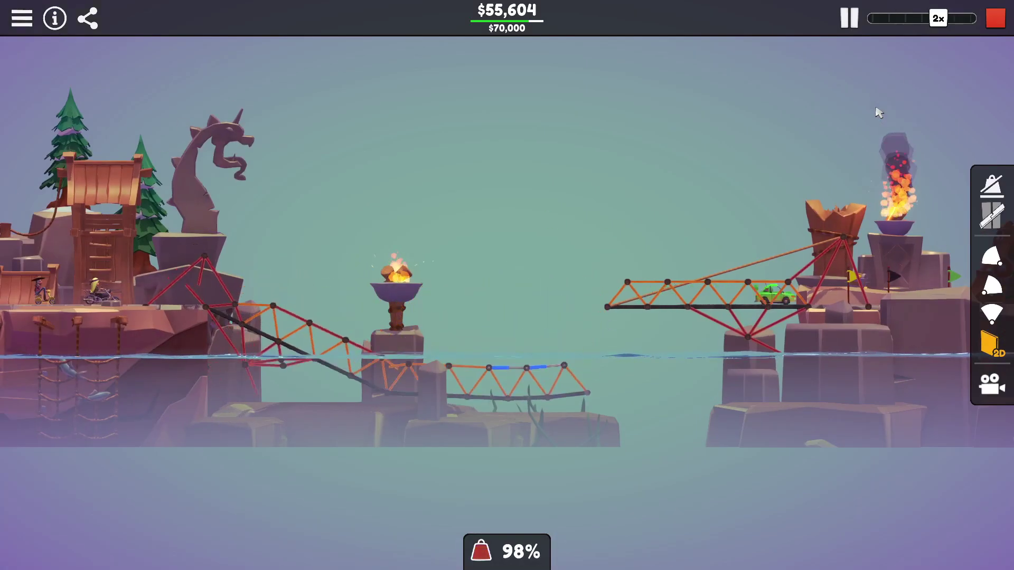
click(997, 18)
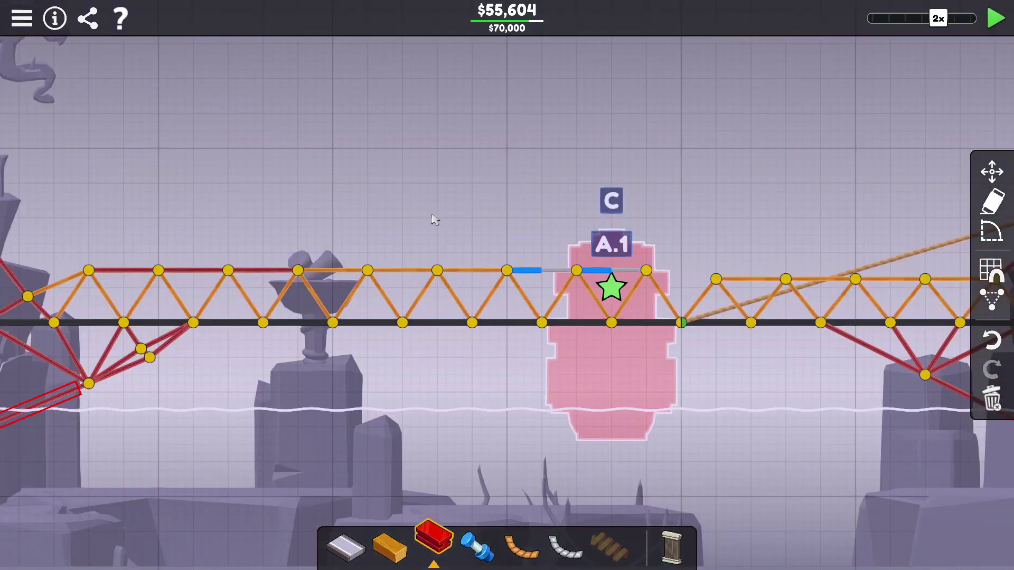
scroll(535, 181, down, 3)
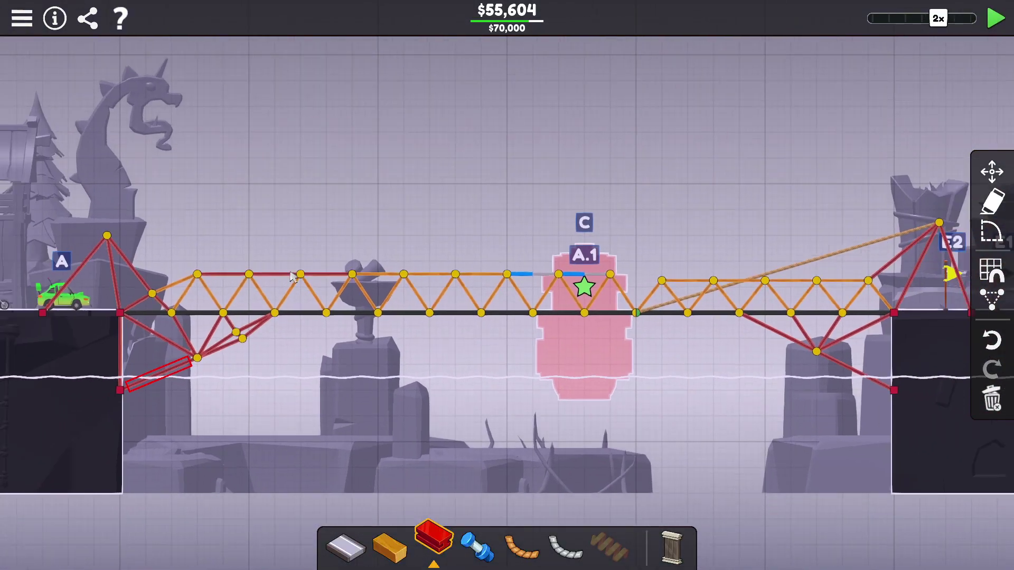
- Abandon a steel member from the left anchor, run a test, then box-select the lower left red supports
click(119, 389)
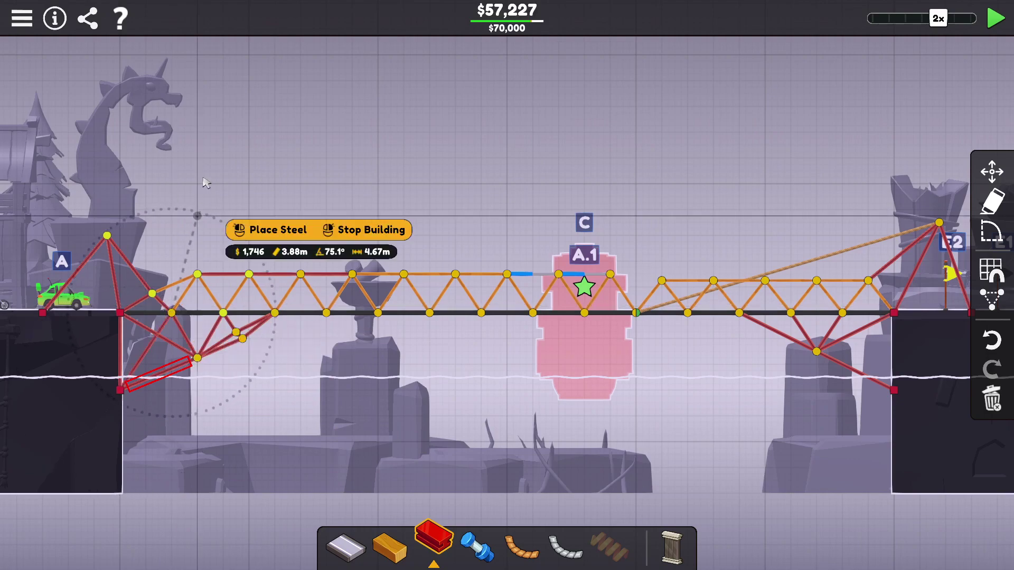
right_click(205, 174)
click(994, 20)
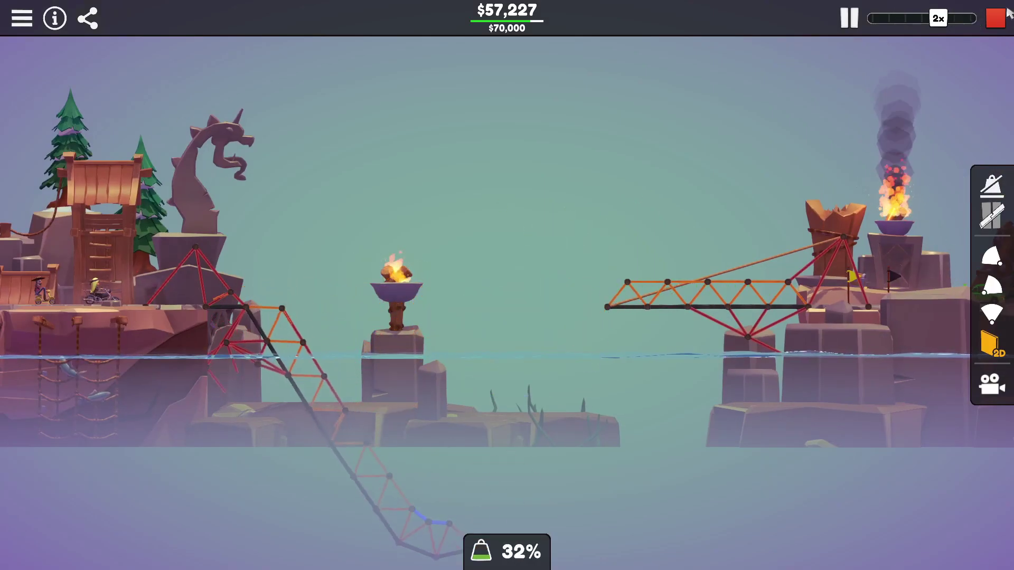
click(994, 18)
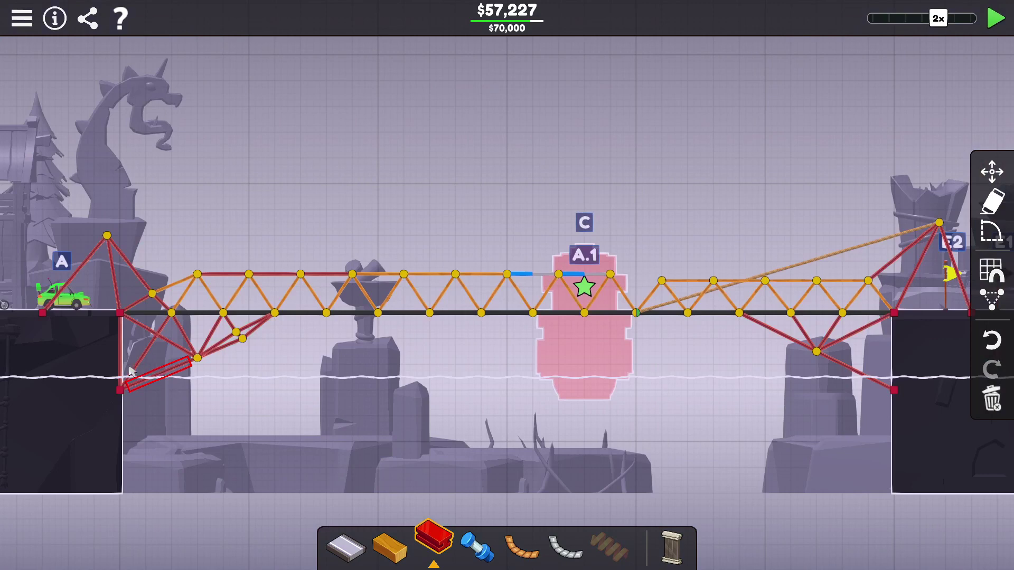
drag(141, 366, 167, 393)
- Delete the selected lower left supports and run a quick test
key(Delete)
scroll(125, 422, up, 2)
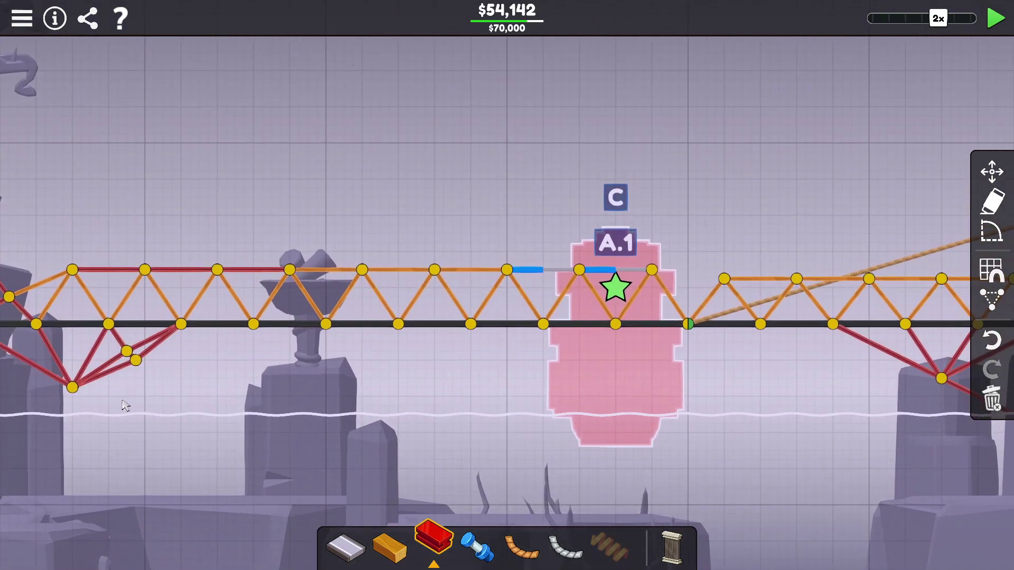
key(space)
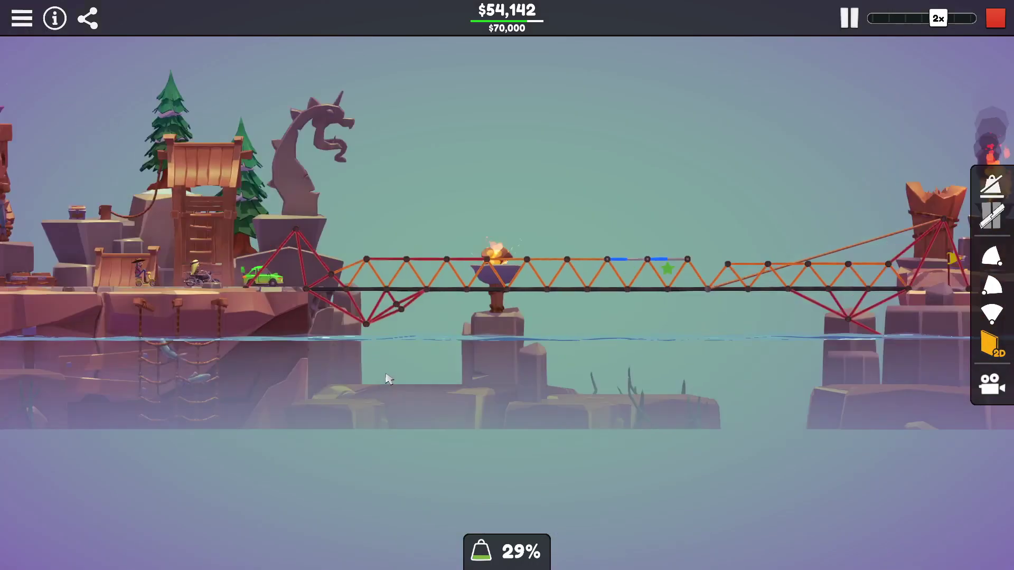
key(space)
scroll(170, 424, down, 3)
scroll(238, 317, up, 3)
right_click(285, 379)
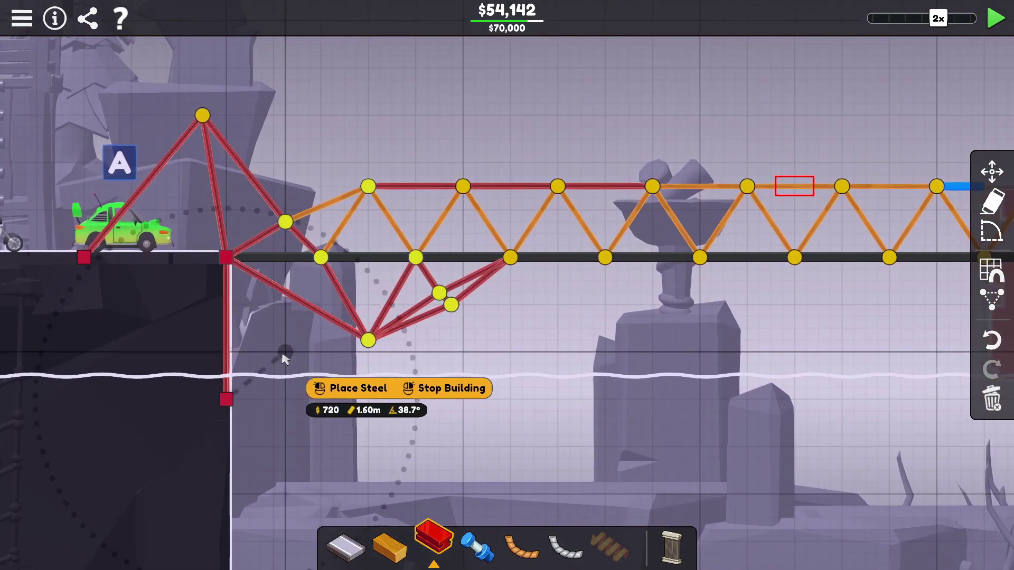
- Build steel braces from the lower left anchor to the truss underside, shift a joint right, and test
click(273, 354)
click(227, 400)
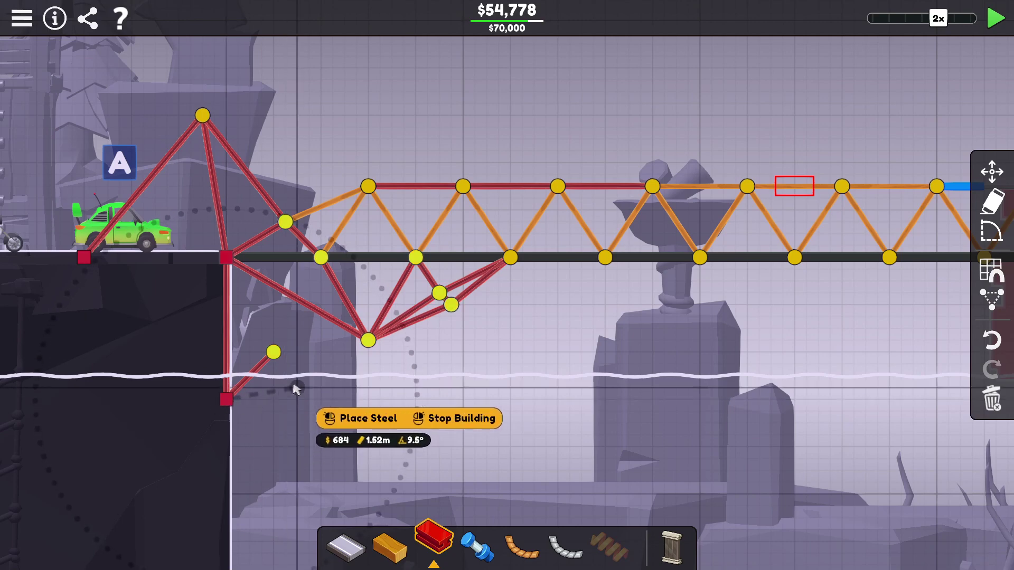
click(311, 387)
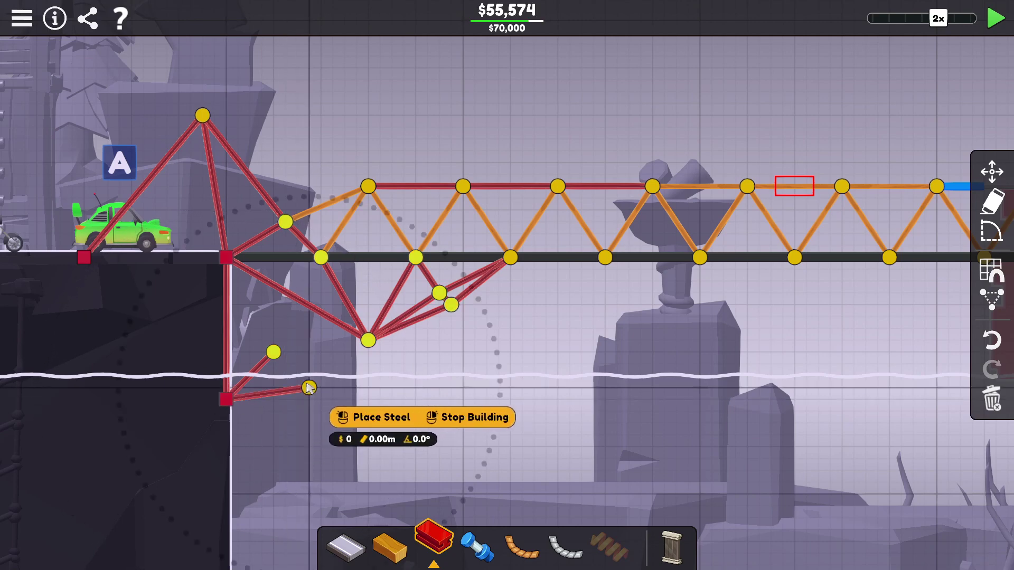
click(273, 354)
click(368, 340)
click(309, 389)
right_click(329, 394)
mouse_move(273, 354)
mouse_down()
mouse_move(297, 354)
mouse_move(308, 376)
mouse_move(297, 365)
mouse_up()
click(997, 18)
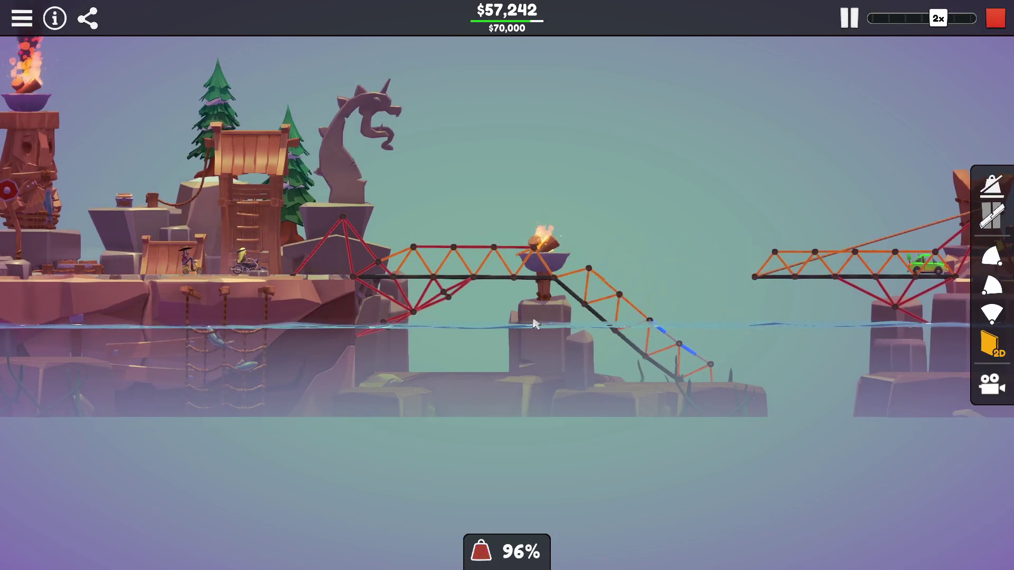
- Replace the top chord segment above the bowl with a hydraulic piston and test it
click(996, 18)
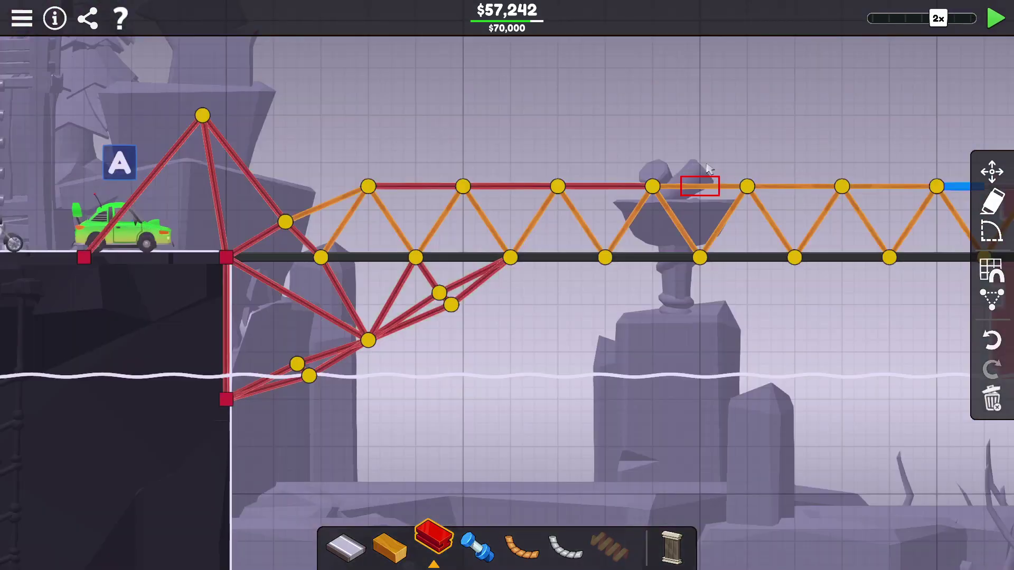
drag(682, 176, 718, 193)
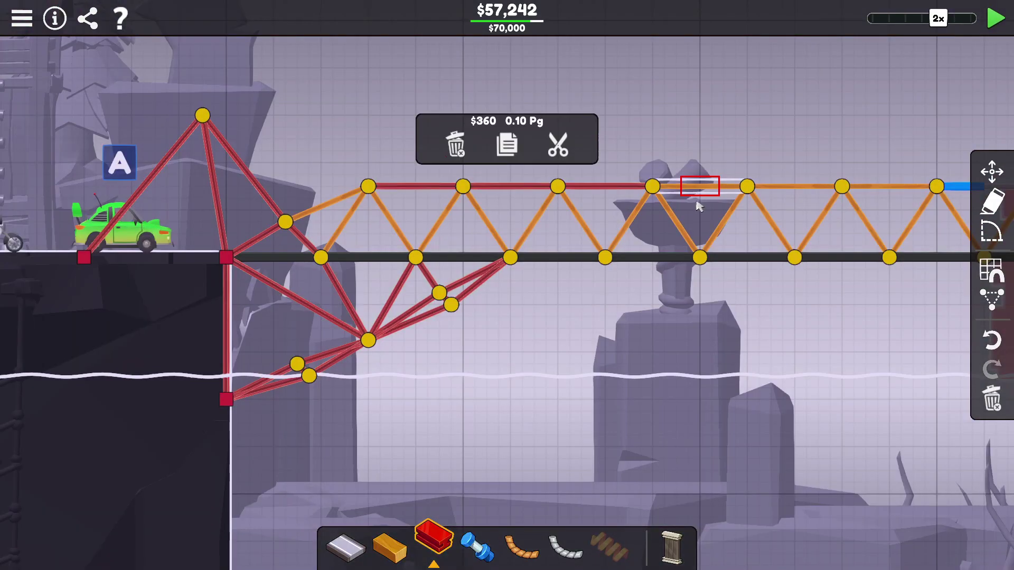
click(651, 188)
click(746, 187)
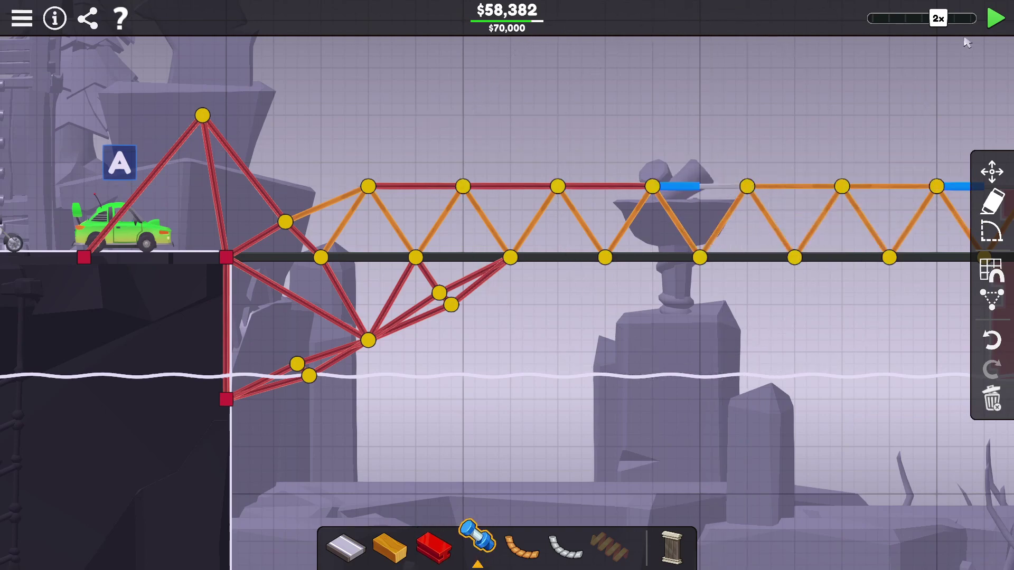
click(997, 17)
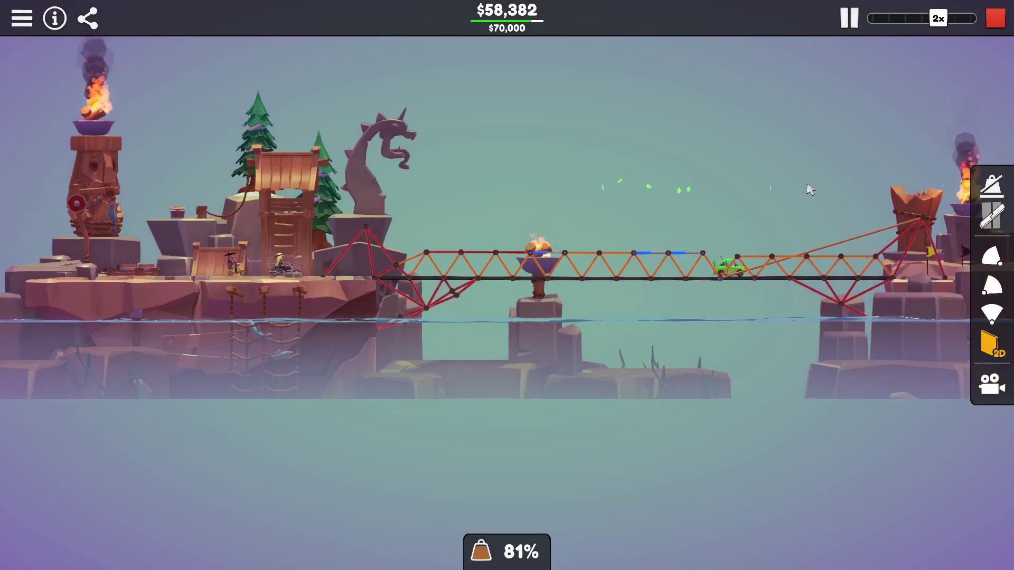
key(space)
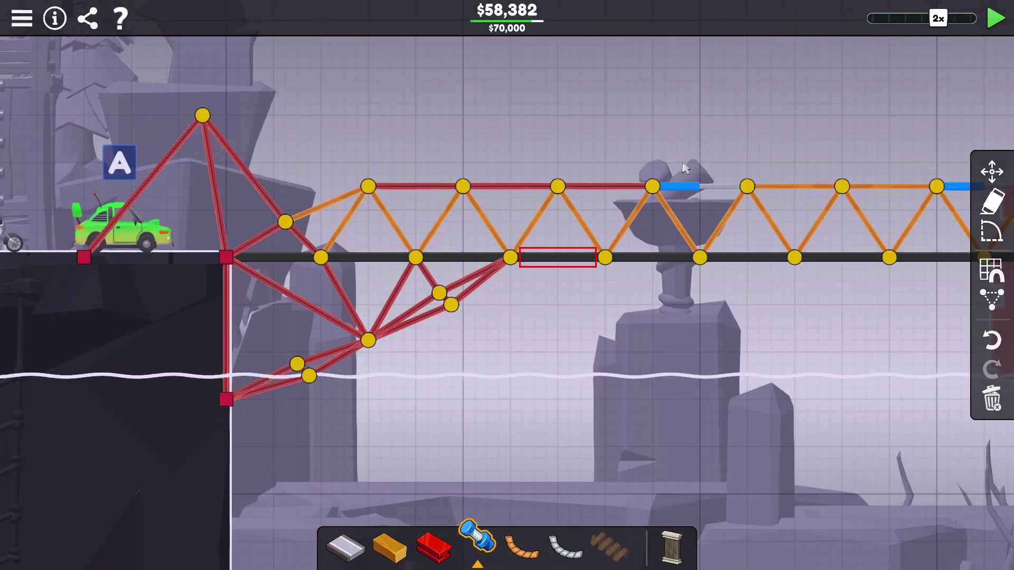
- Swap the hydraulic piece in the top chord for a wood beam
click(686, 190)
click(654, 188)
click(748, 188)
scroll(745, 182, up, 1)
scroll(712, 158, down, 2)
click(671, 545)
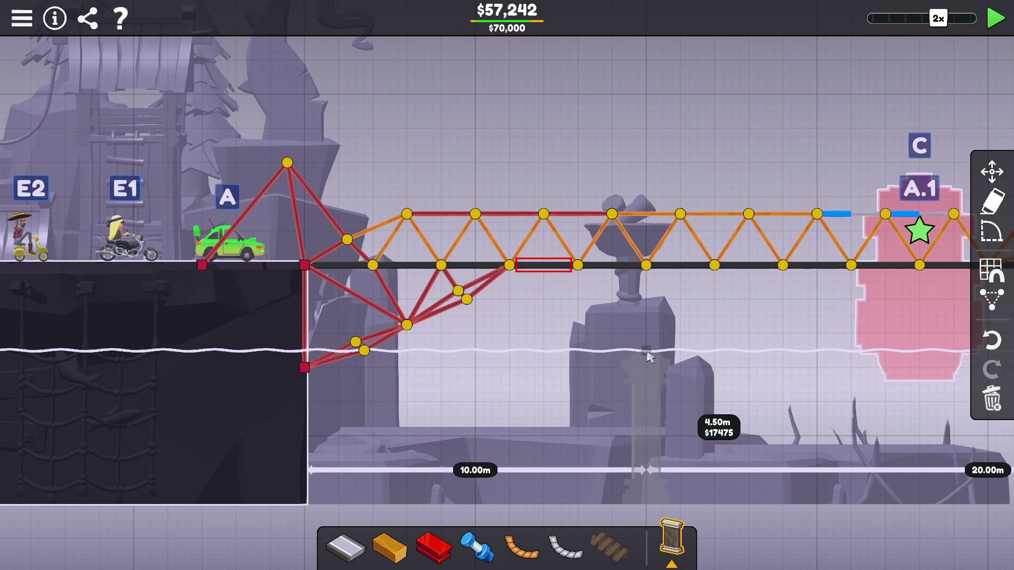
- Delete the right span's diagonal members and test the bridge
key(2)
drag(707, 394, 444, 381)
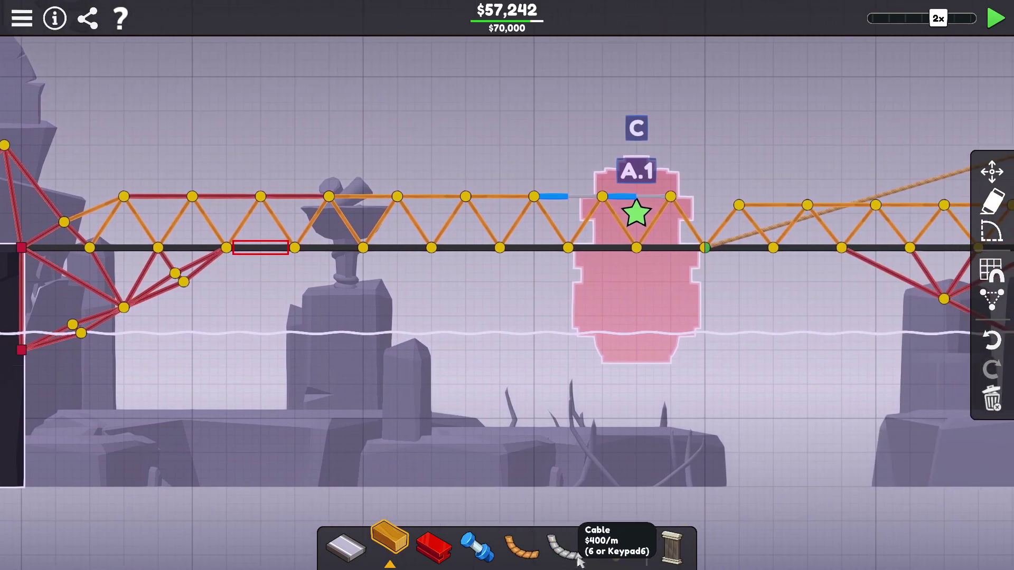
scroll(574, 410, down, 5)
scroll(575, 357, down, 5)
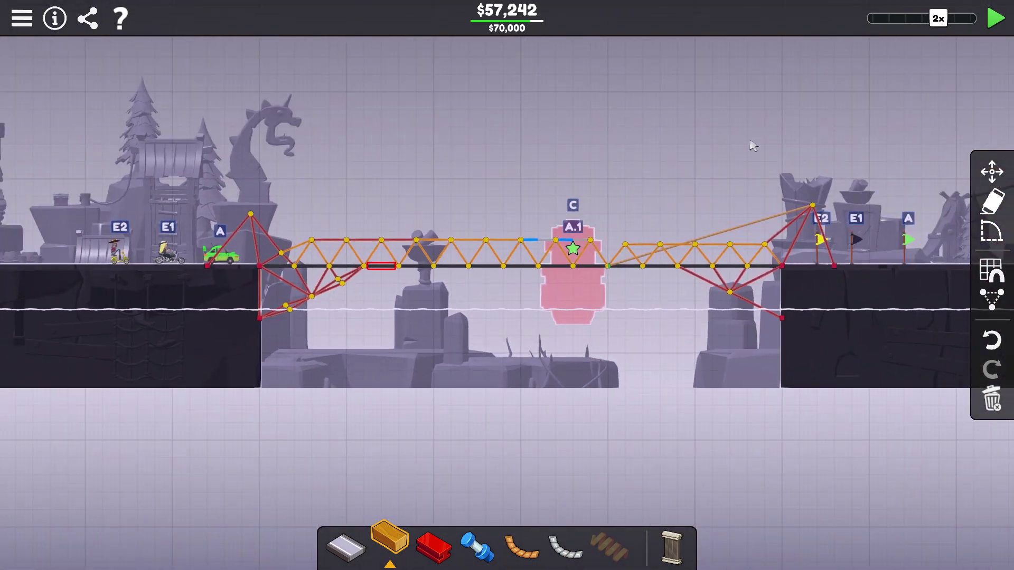
drag(749, 202, 769, 222)
key(Delete)
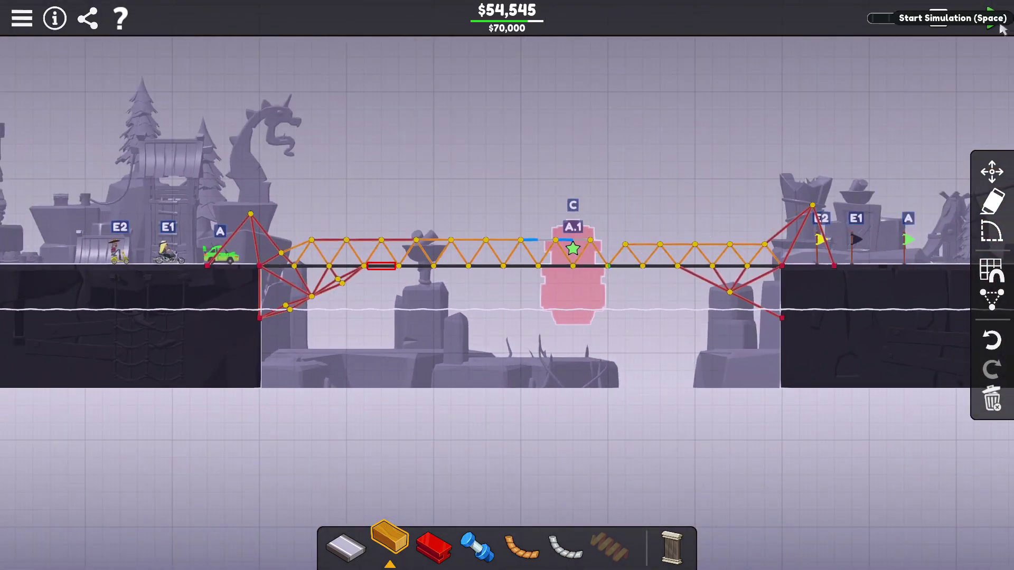
click(995, 17)
key(space)
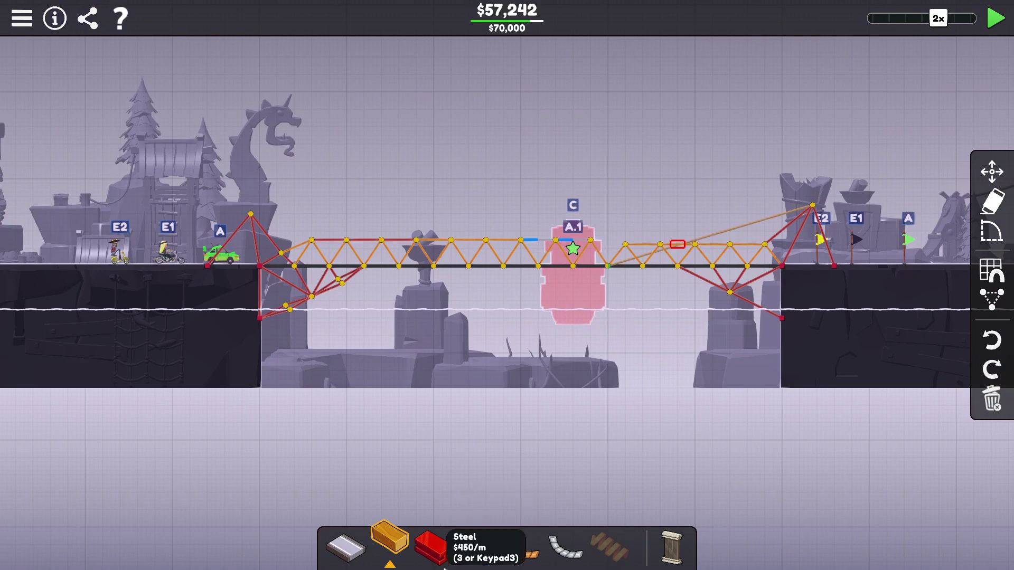
- Abandon a rope from the left tower, run a test, and delete the broken rope
click(251, 218)
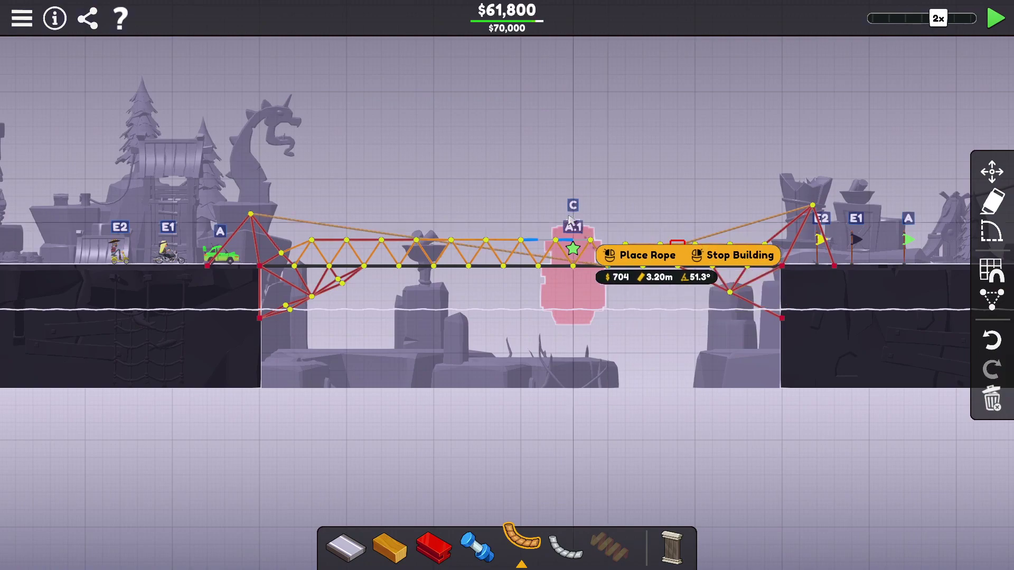
right_click(611, 268)
click(996, 18)
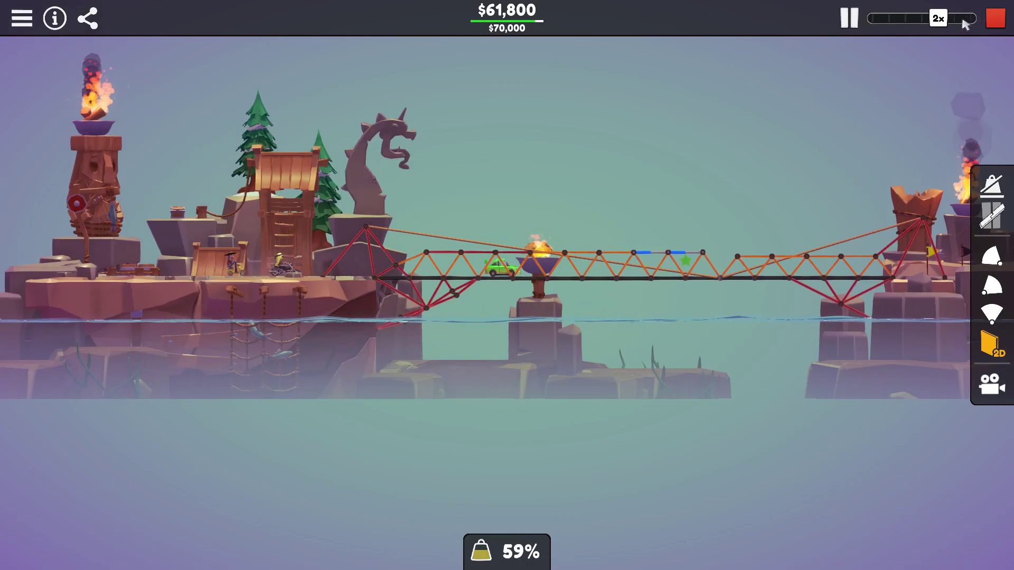
click(995, 17)
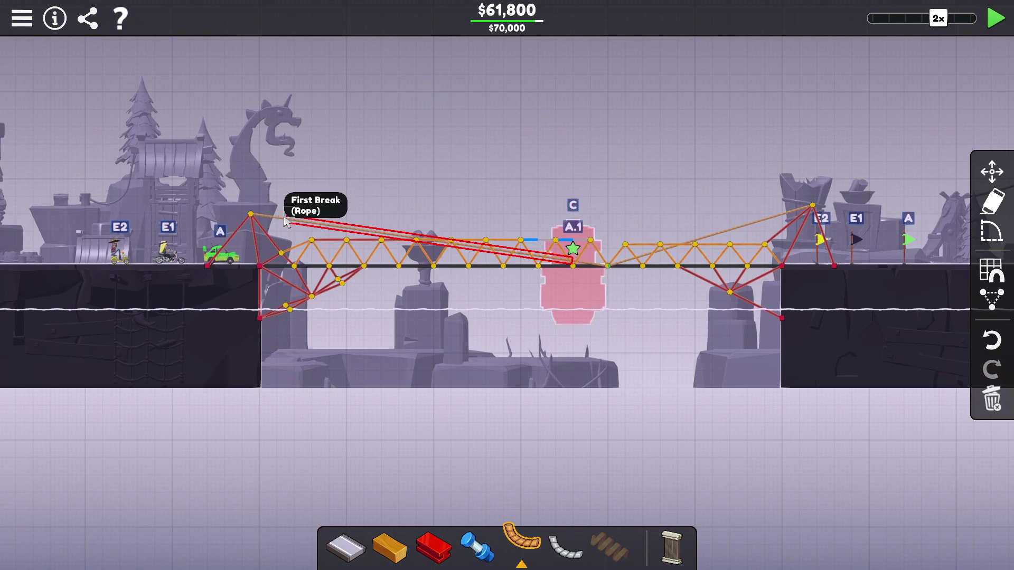
click(287, 222)
key(Delete)
- Run a steel cable from the left tower top to the deck near the checkpoint, then test
click(567, 543)
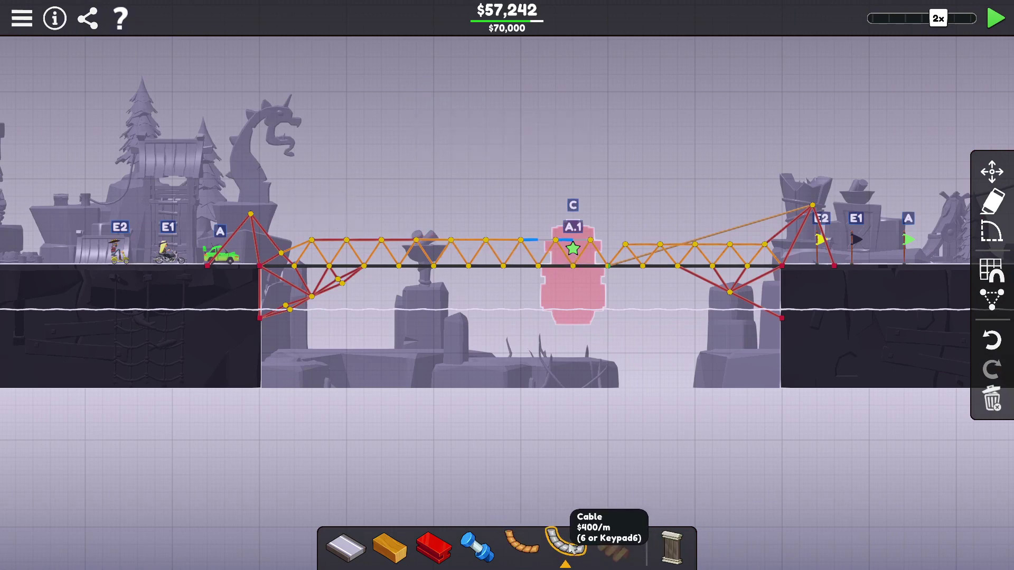
click(301, 238)
click(611, 267)
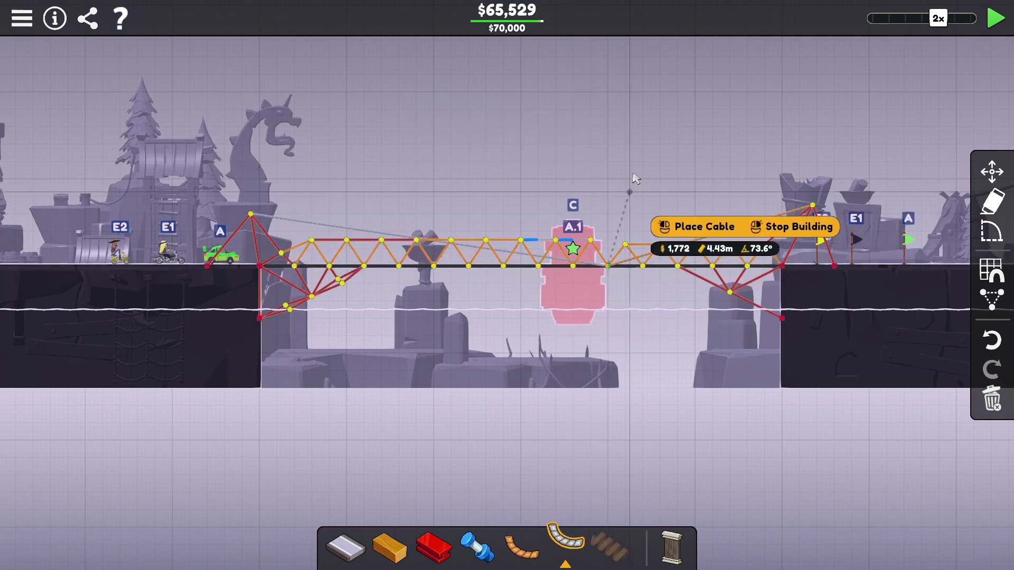
right_click(635, 170)
click(996, 17)
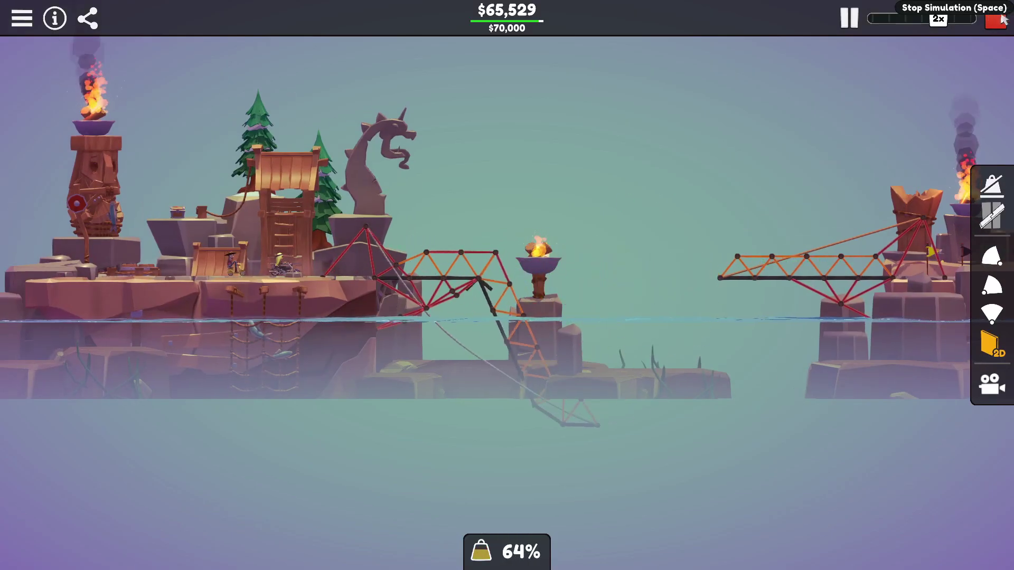
click(997, 19)
- Add a rope from the left tower top to the deck joint near the checkpoint, then test
key(5)
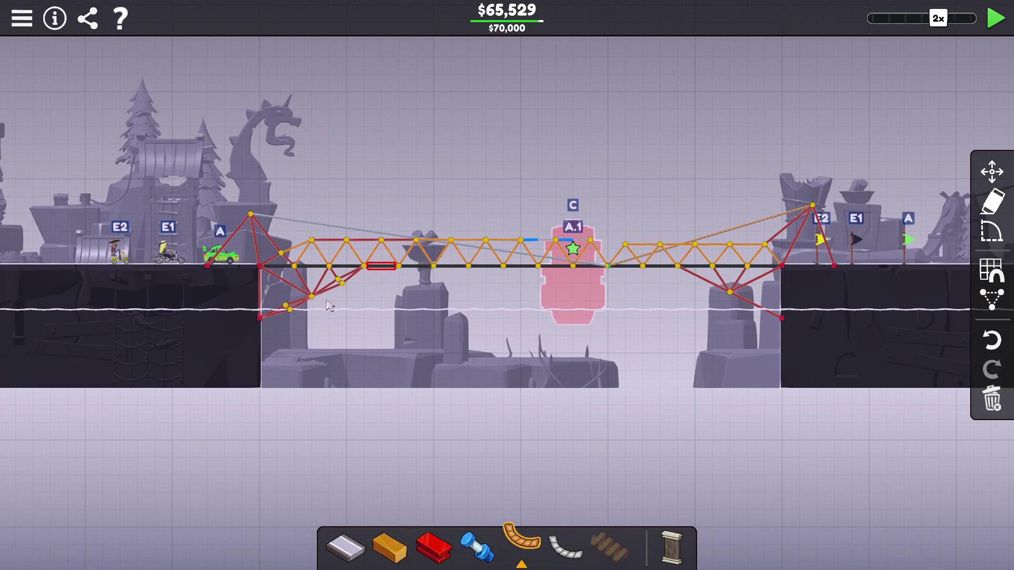
click(250, 216)
click(607, 267)
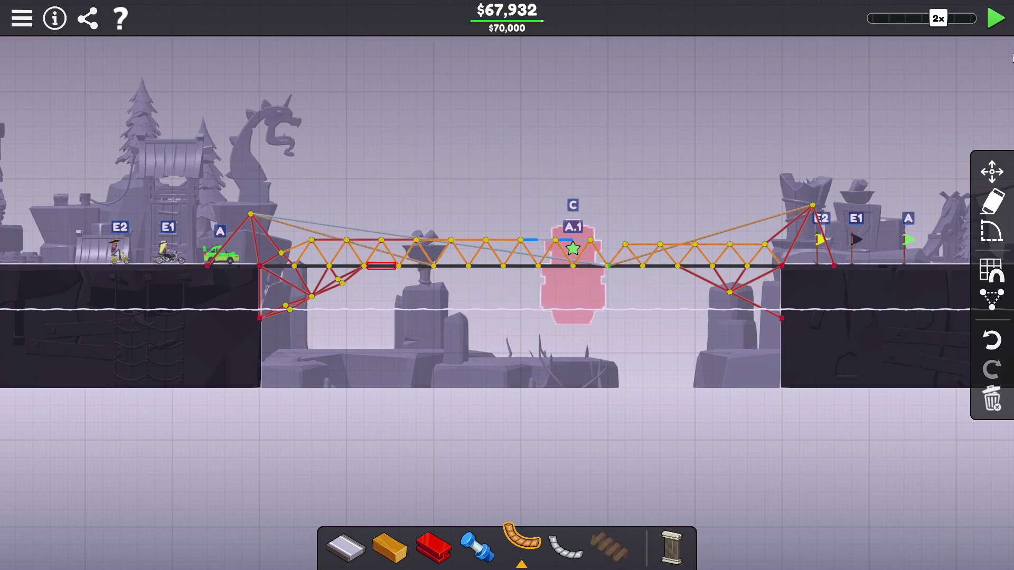
click(994, 22)
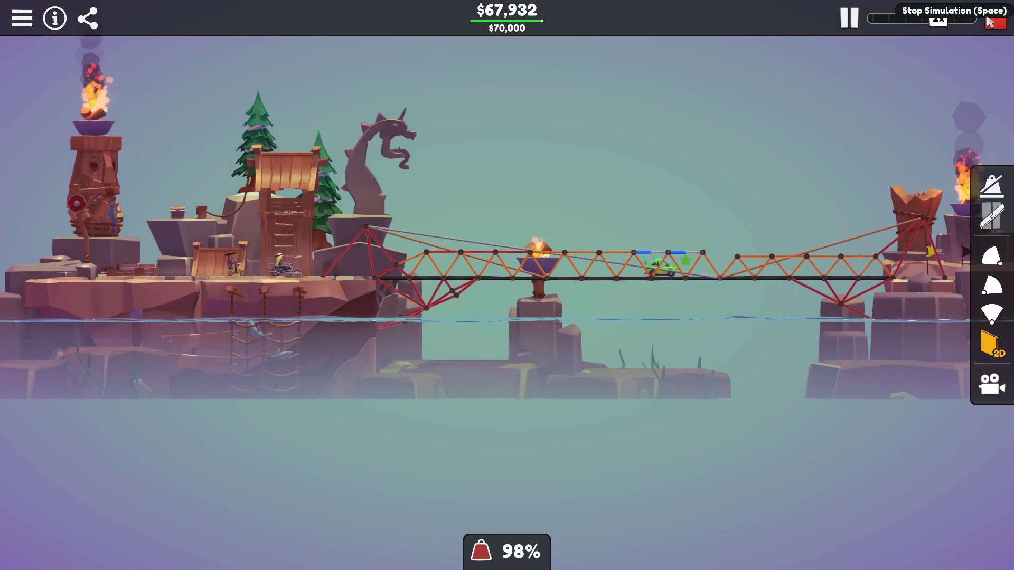
click(992, 22)
scroll(507, 262, up, 4)
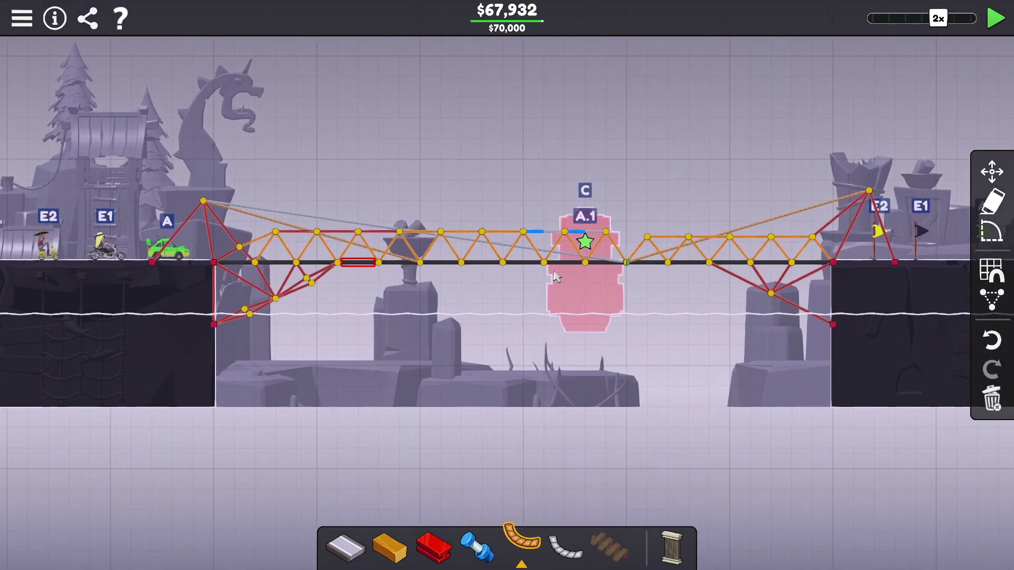
scroll(398, 264, up, 2)
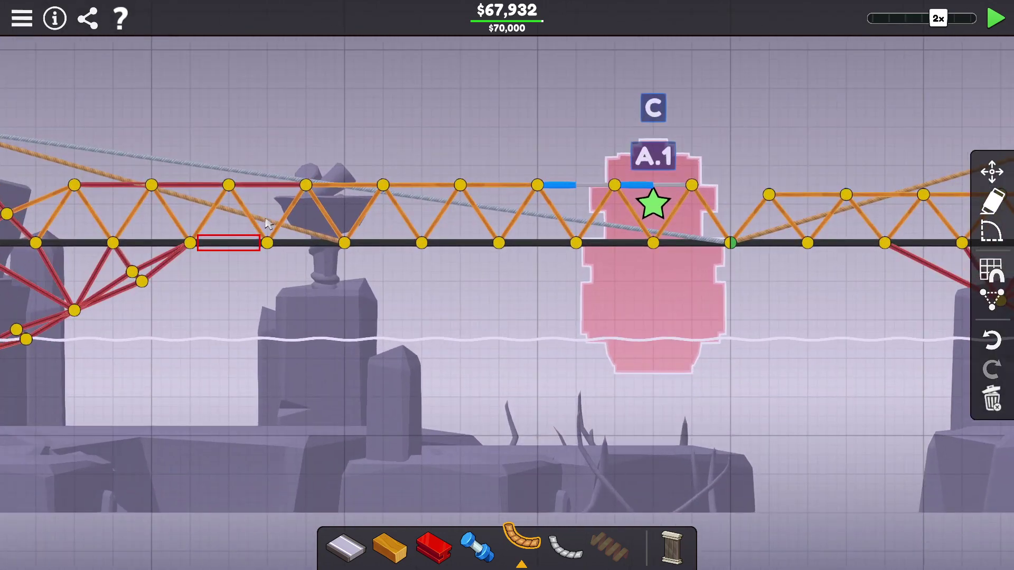
scroll(476, 345, down, 2)
scroll(484, 349, down, 3)
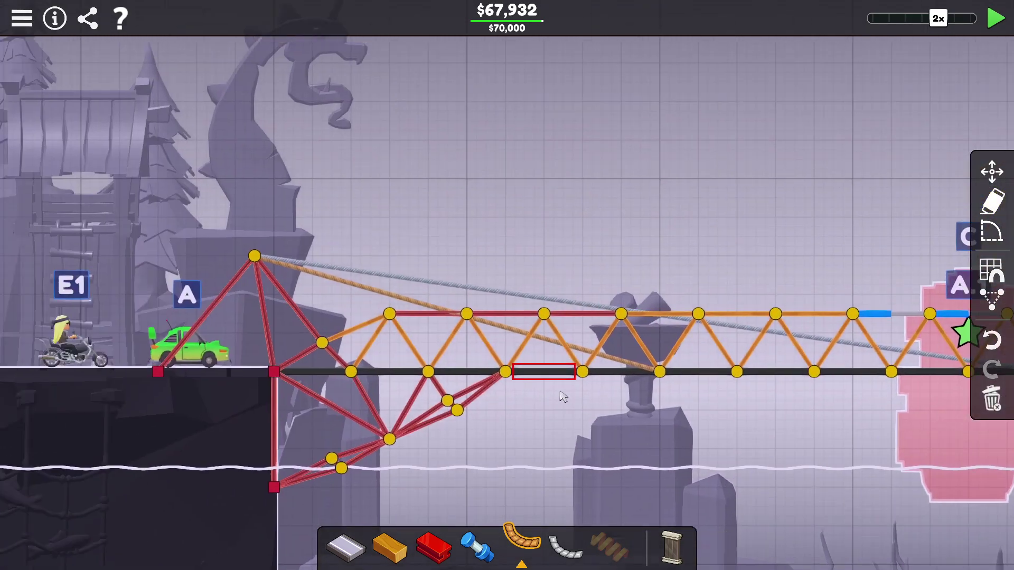
click(254, 257)
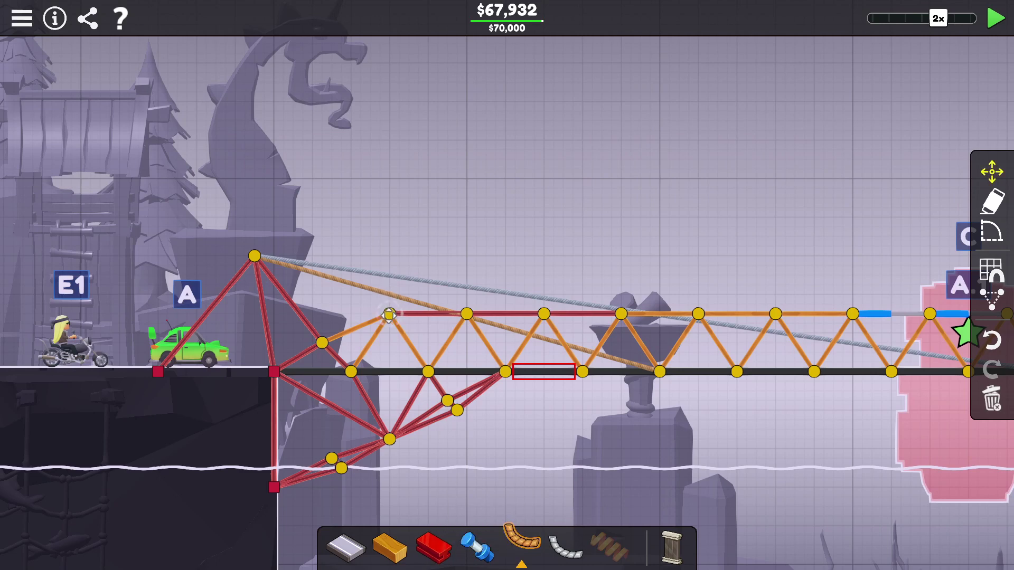
- Raise six top-chord joints of the left truss to the same higher level
drag(389, 315, 390, 305)
drag(467, 316, 466, 305)
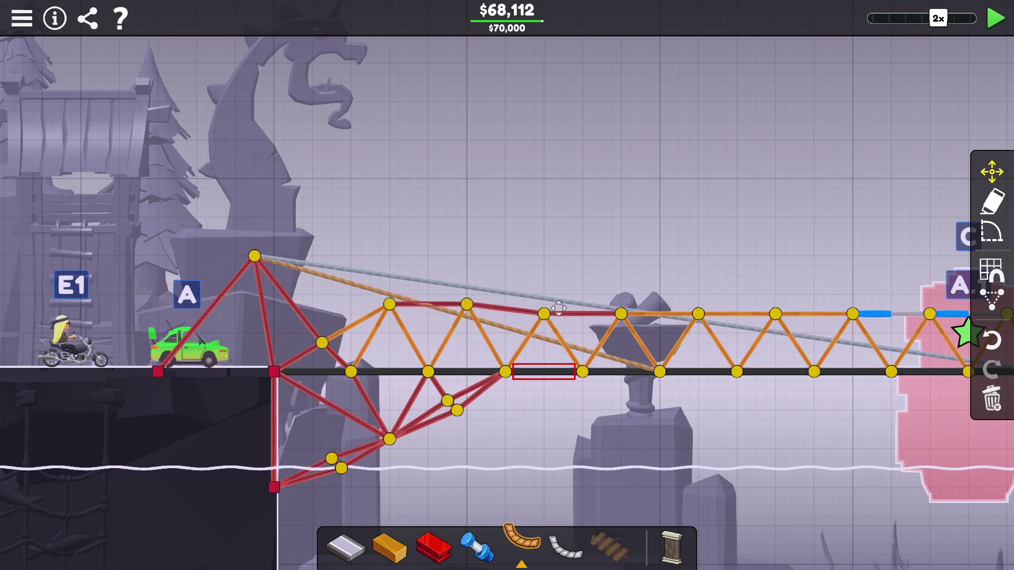
drag(544, 315, 543, 305)
drag(622, 315, 621, 304)
drag(698, 316, 699, 305)
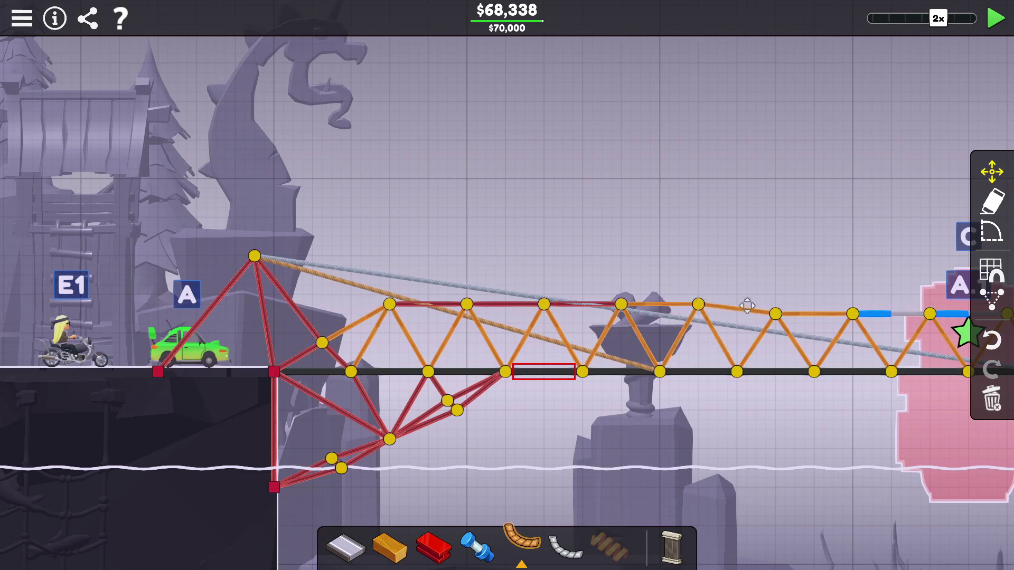
drag(775, 315, 775, 305)
- Fine-tune the joints beside the hydraulic section and the checkpoint, then test the raised truss
drag(852, 315, 851, 312)
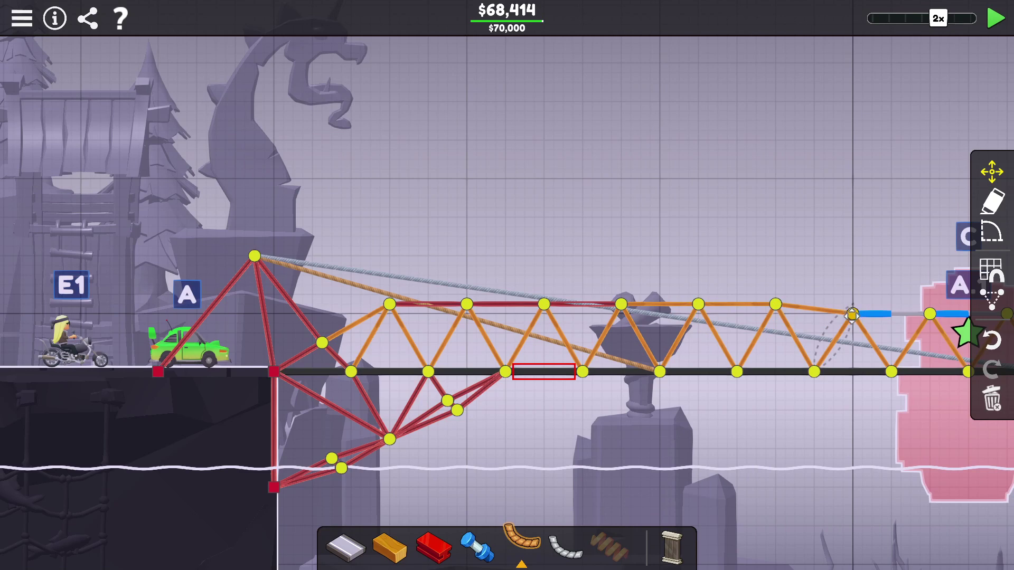
drag(852, 312, 852, 314)
drag(929, 315, 928, 323)
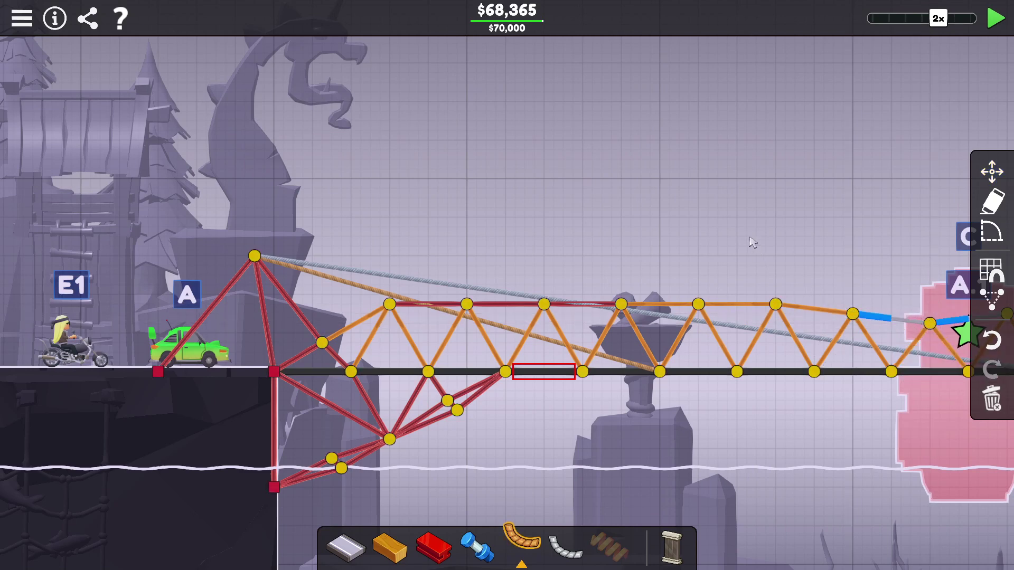
drag(766, 234, 396, 230)
drag(643, 295, 644, 300)
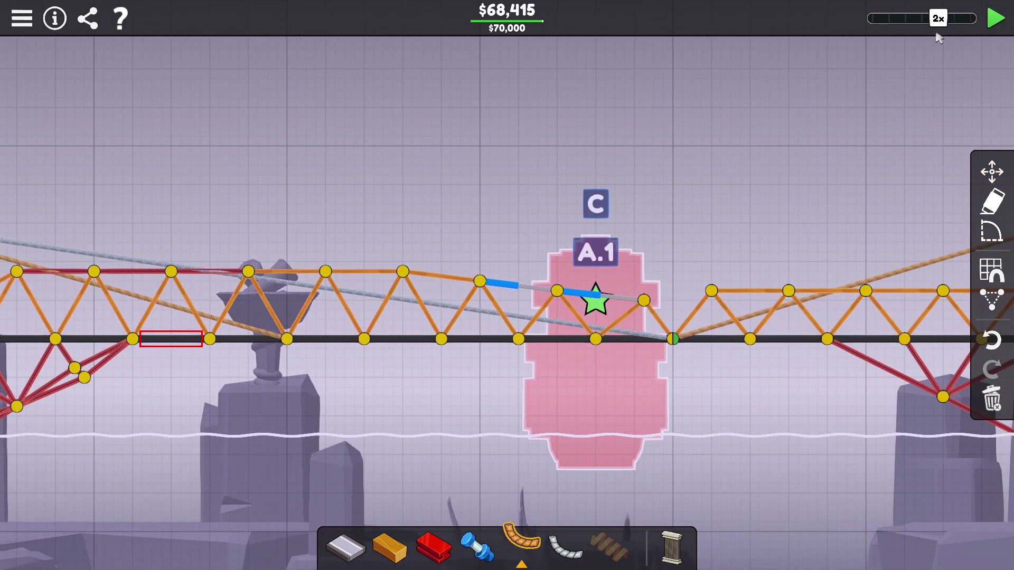
click(994, 19)
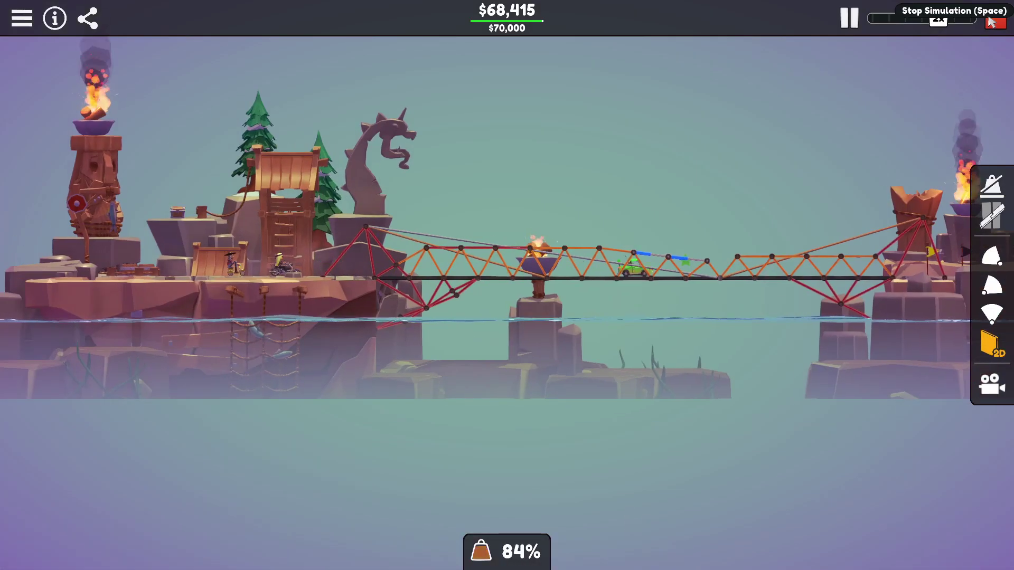
- Add wood members to the left truss and test the bridge
click(994, 19)
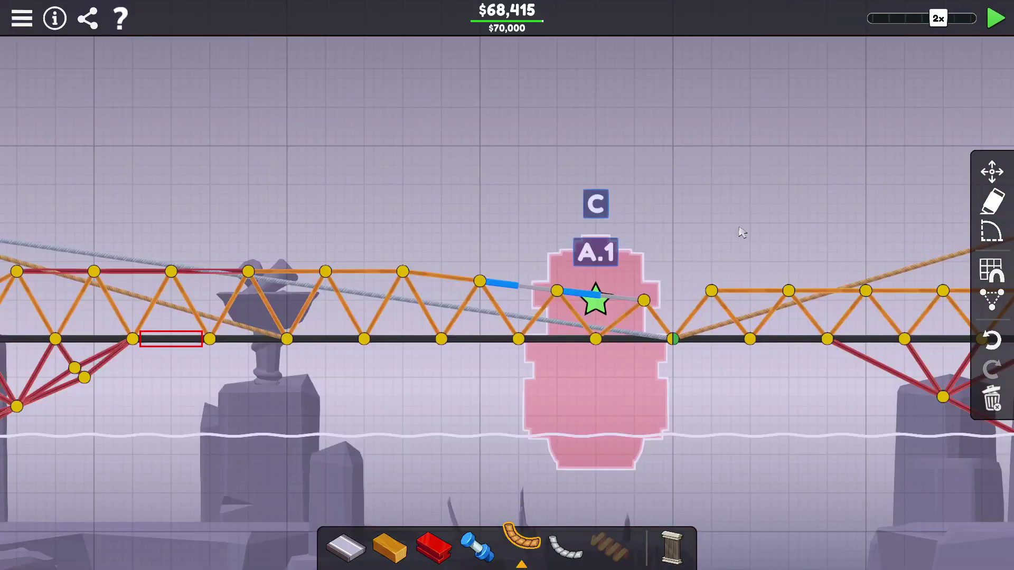
scroll(626, 303, down, 3)
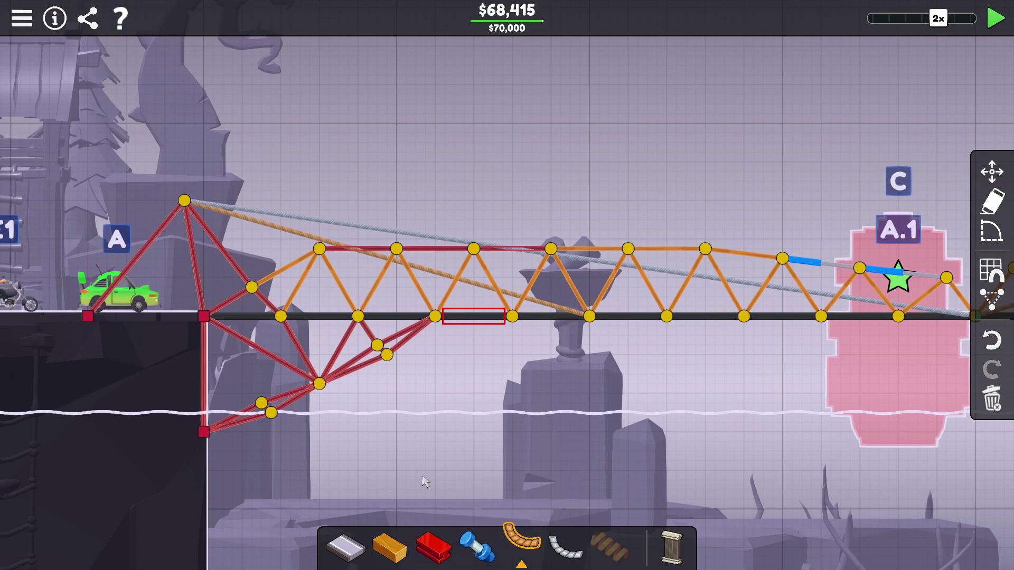
click(389, 546)
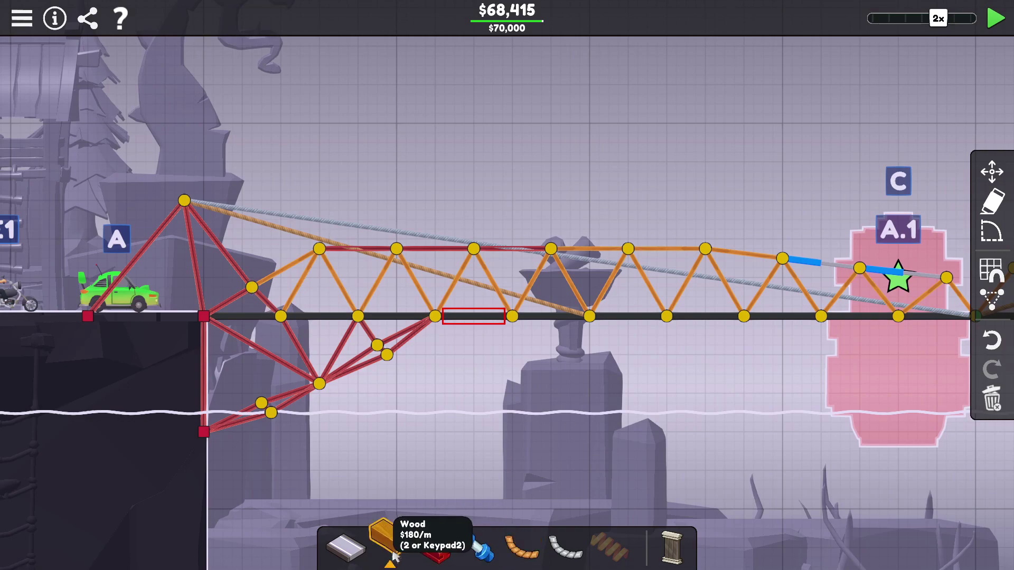
click(282, 317)
click(251, 287)
click(205, 318)
click(996, 18)
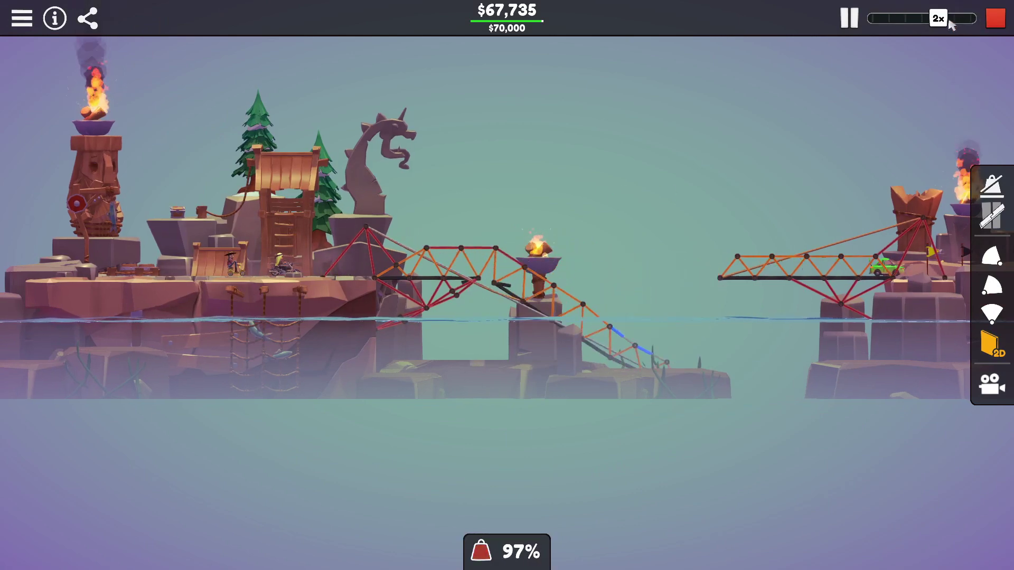
click(996, 18)
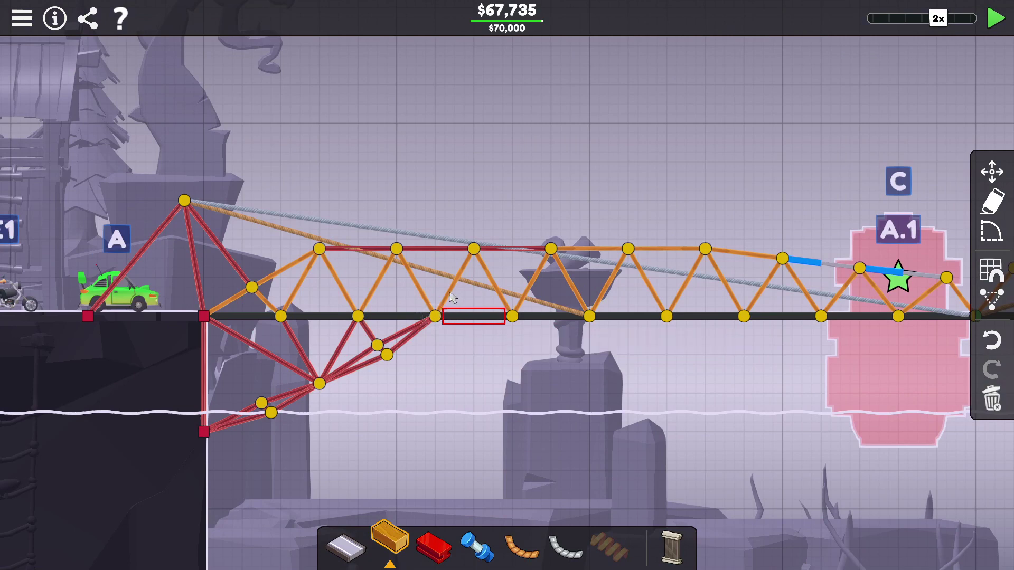
- Add a road joint, brace it with steel down to the lower truss joint, and test
click(513, 318)
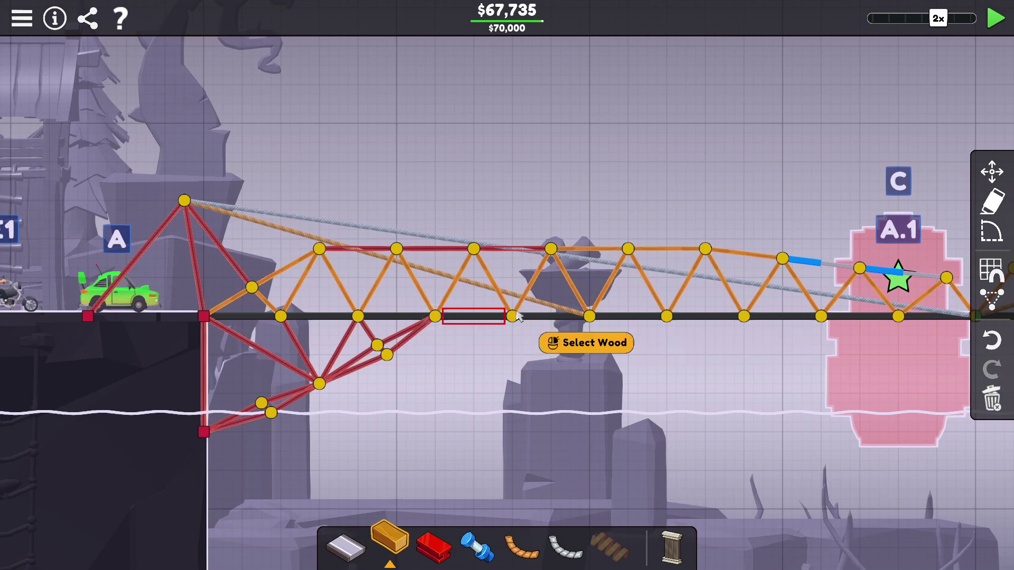
key(2)
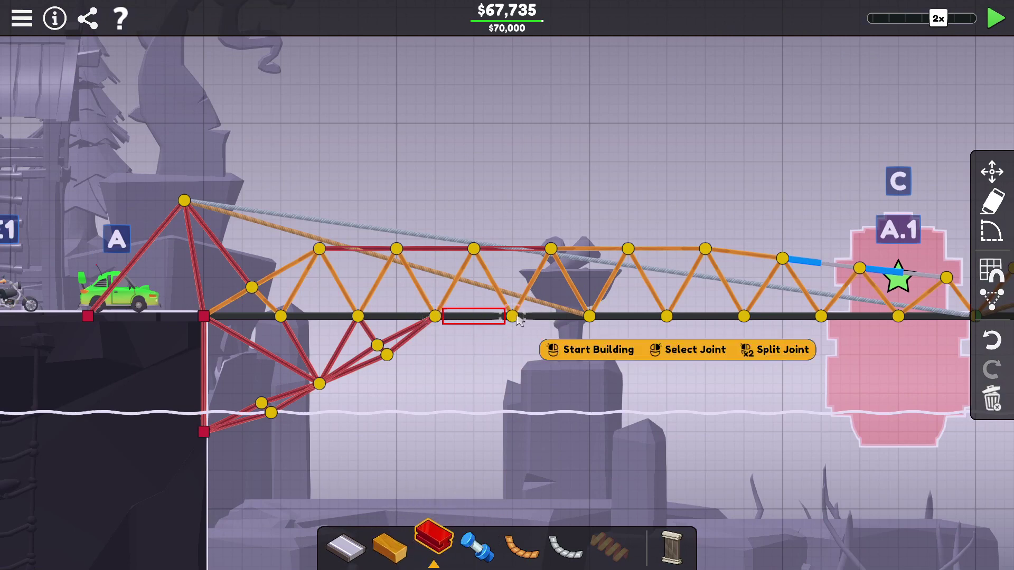
click(514, 318)
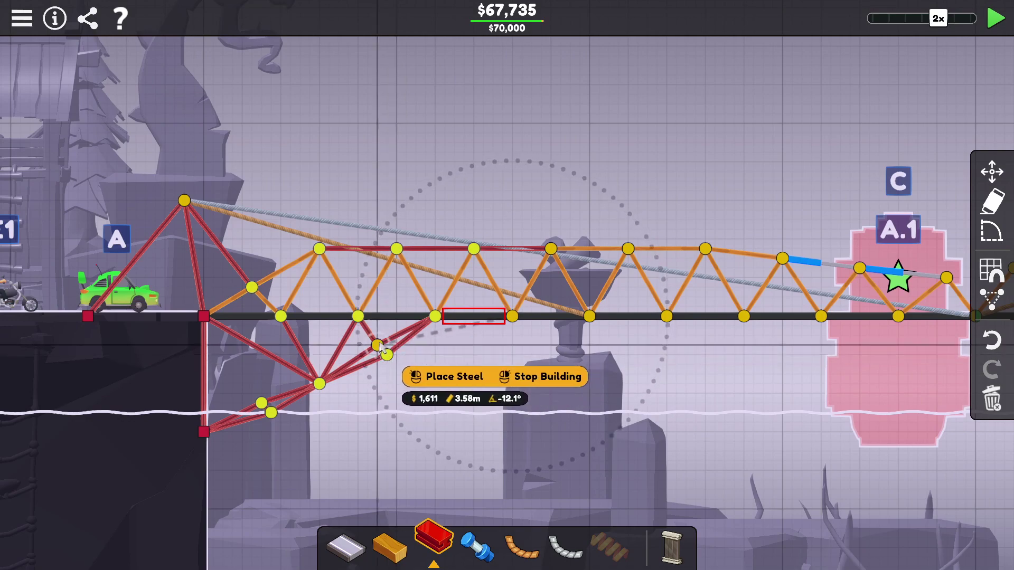
click(385, 354)
key(Escape)
click(993, 19)
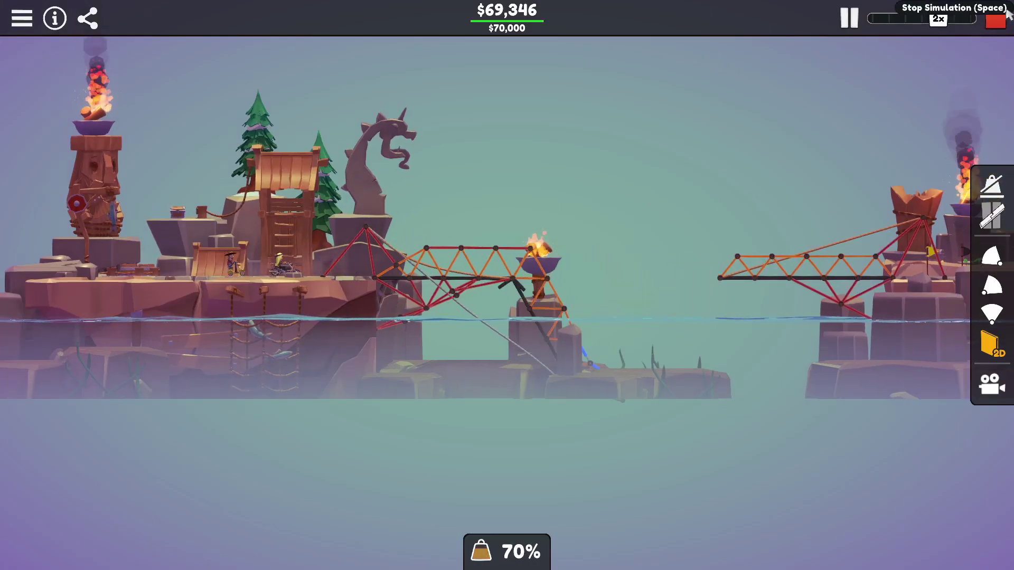
click(996, 17)
scroll(581, 326, up, 3)
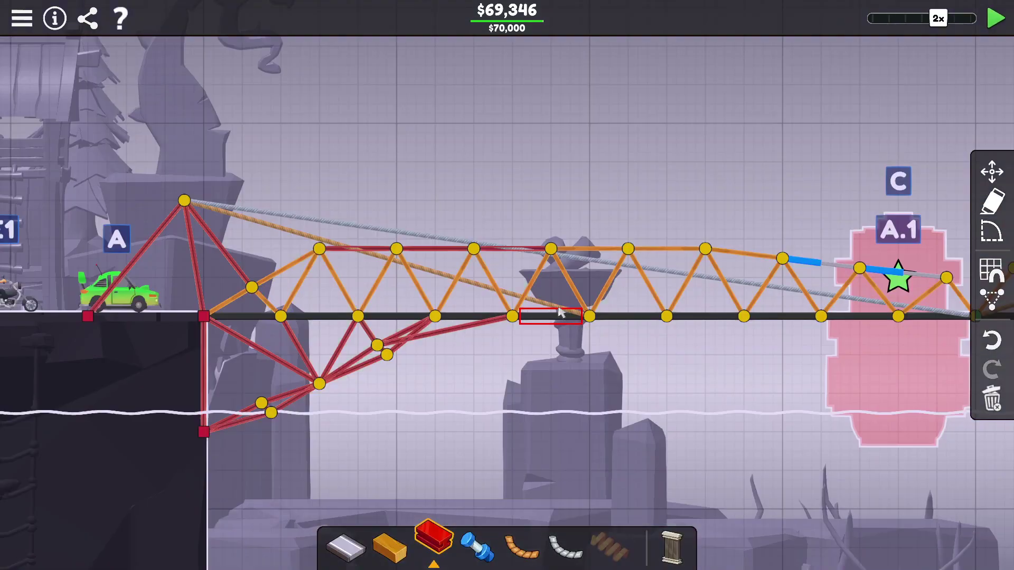
- Add a steel member rising above the top chord and a rope to it from the left tower top
click(591, 318)
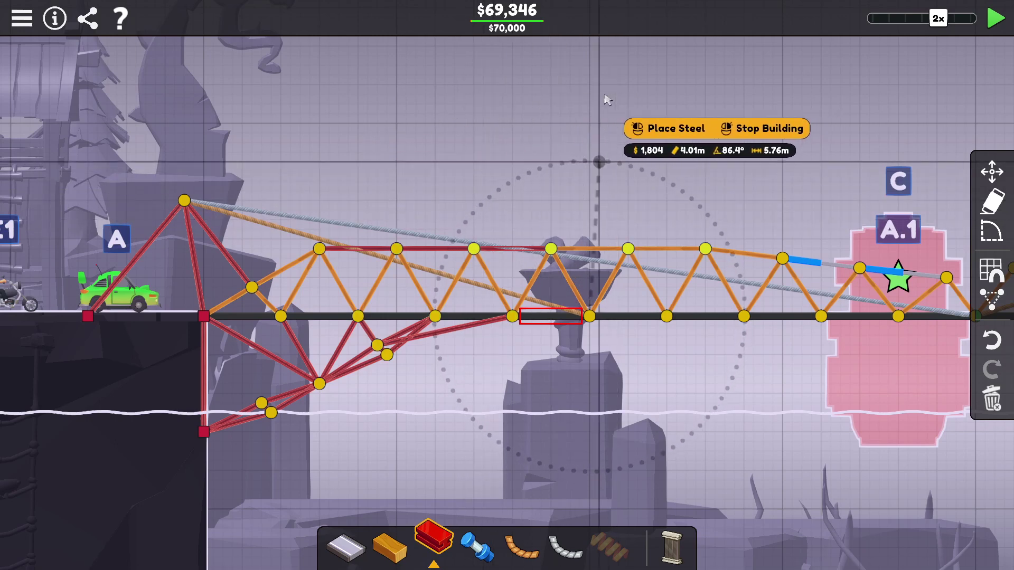
click(706, 220)
right_click(767, 129)
click(514, 547)
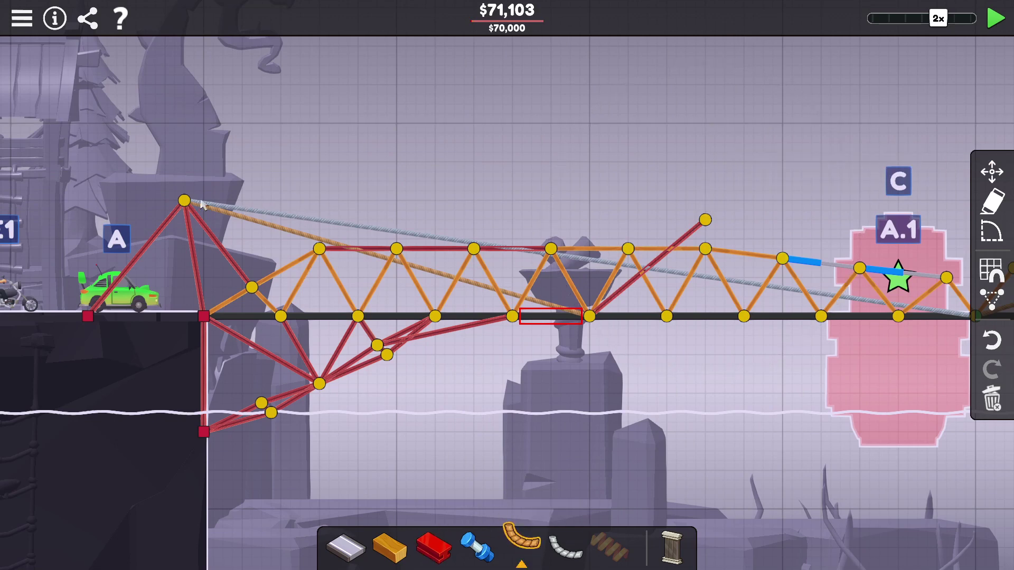
click(184, 201)
click(705, 220)
right_click(761, 198)
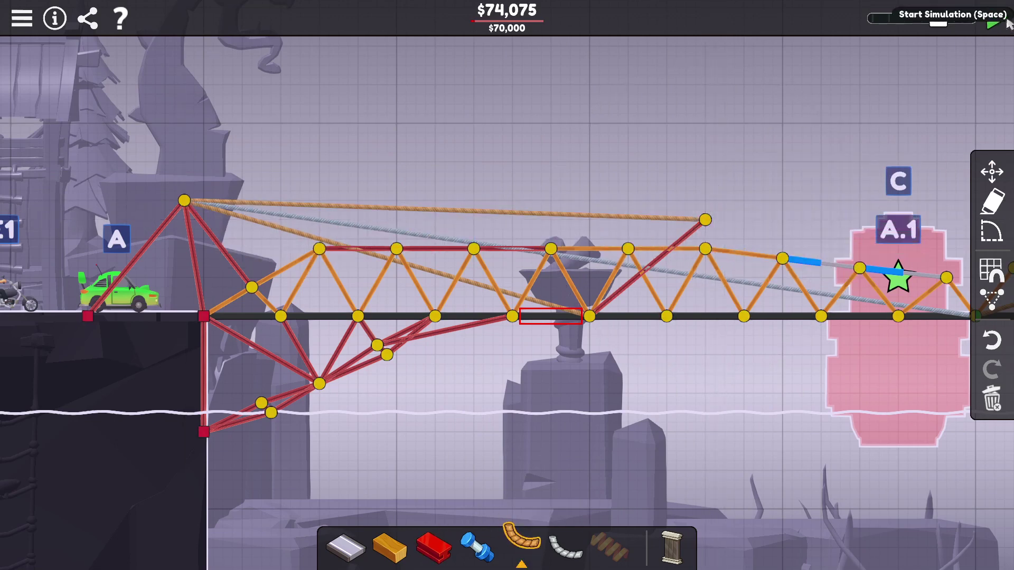
- Test the bridge, then delete the new rope and raised steel member
click(997, 19)
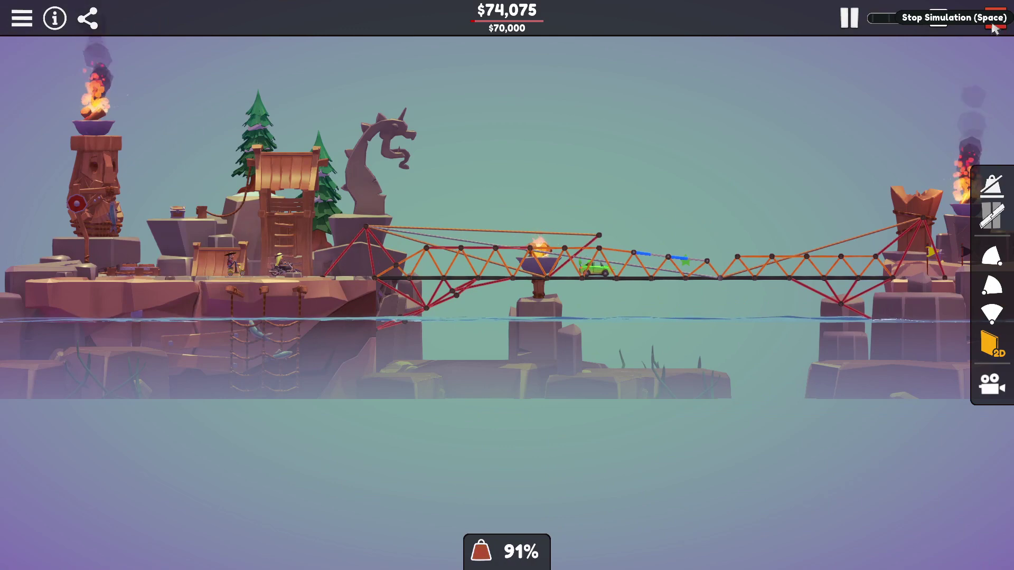
key(space)
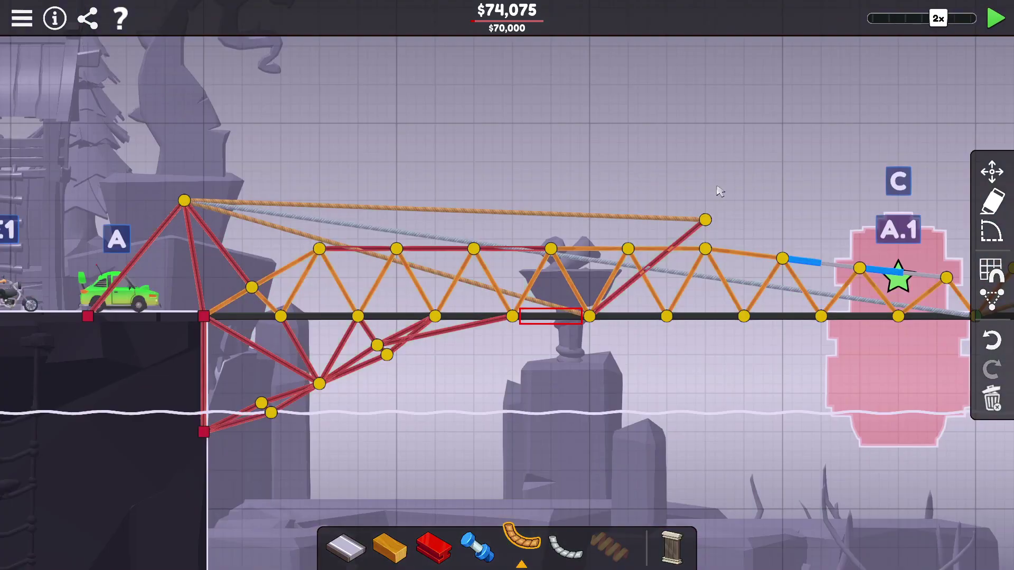
drag(664, 189, 666, 231)
key(Delete)
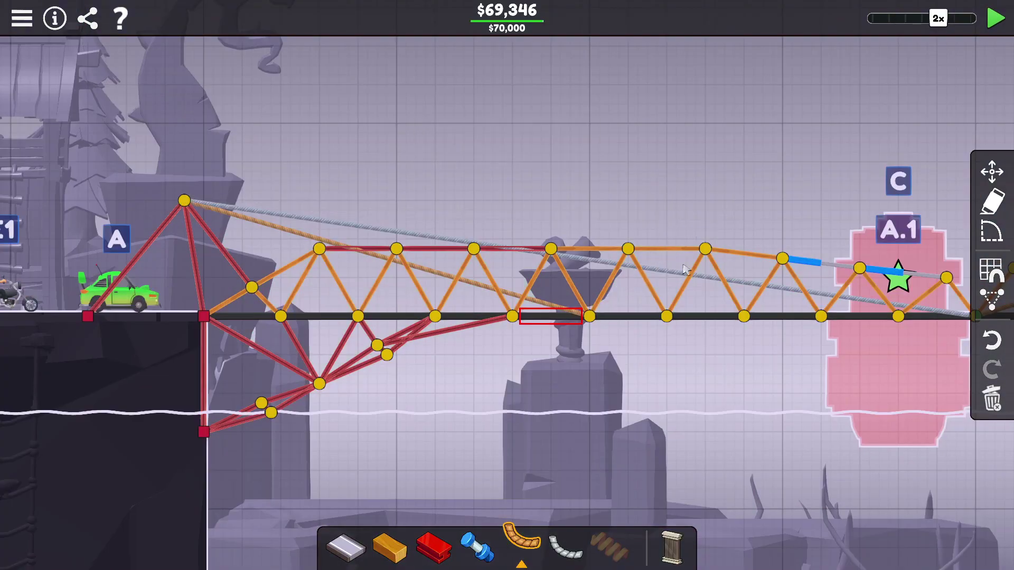
- Delete the long rope and the long cable across the span, then retest the bridge
click(434, 276)
key(Delete)
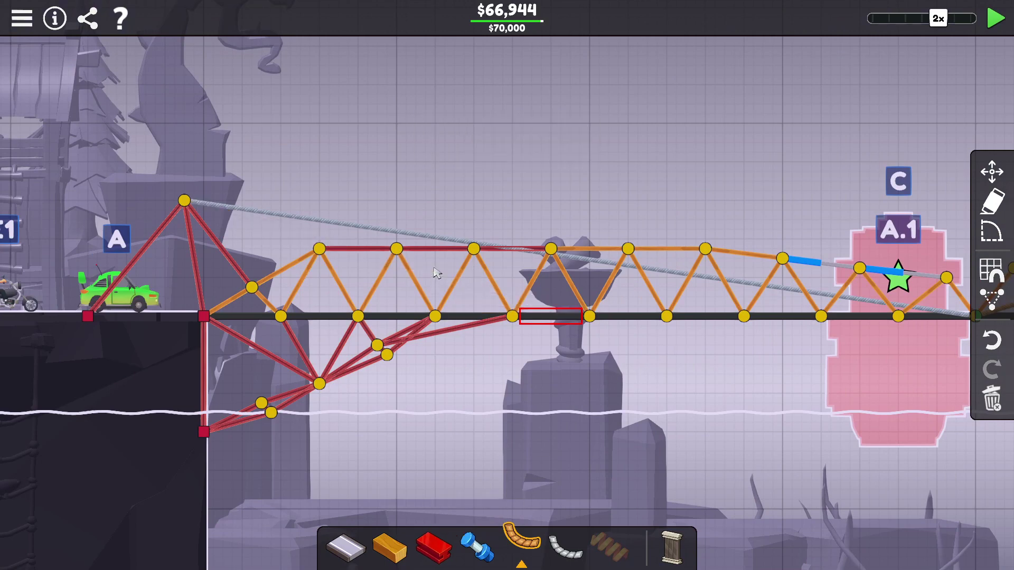
click(404, 234)
key(Delete)
click(997, 22)
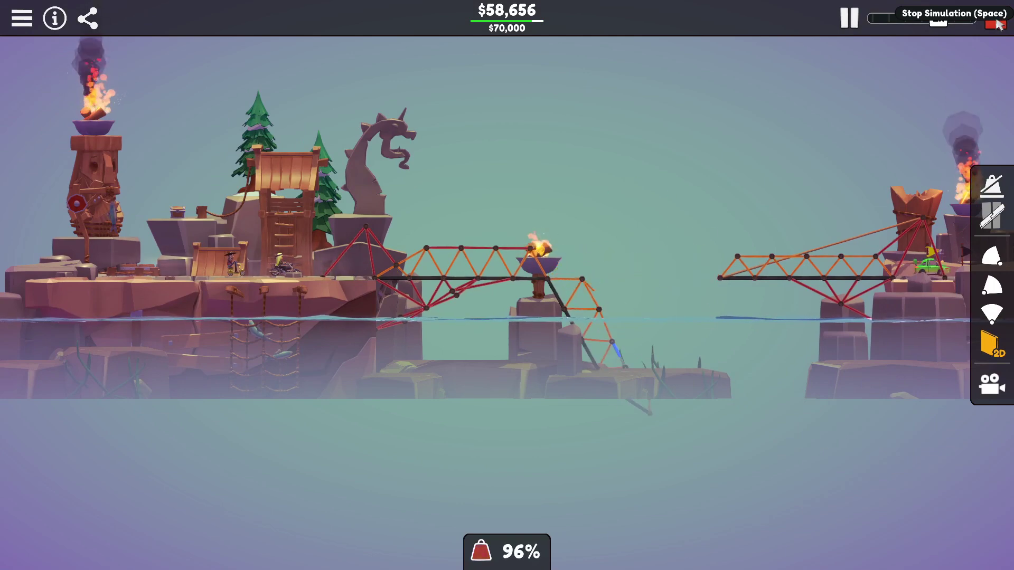
click(996, 22)
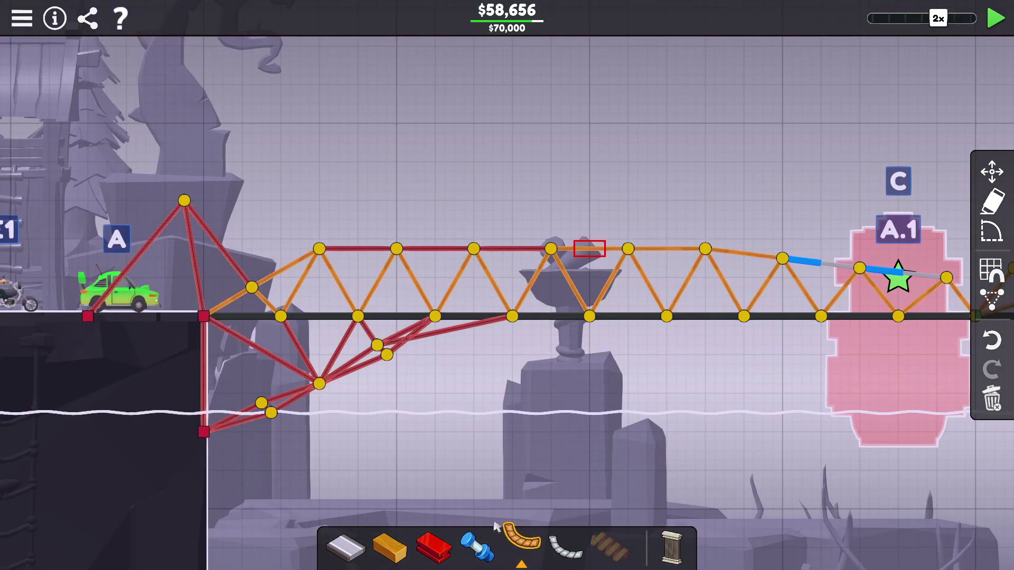
click(564, 545)
click(184, 200)
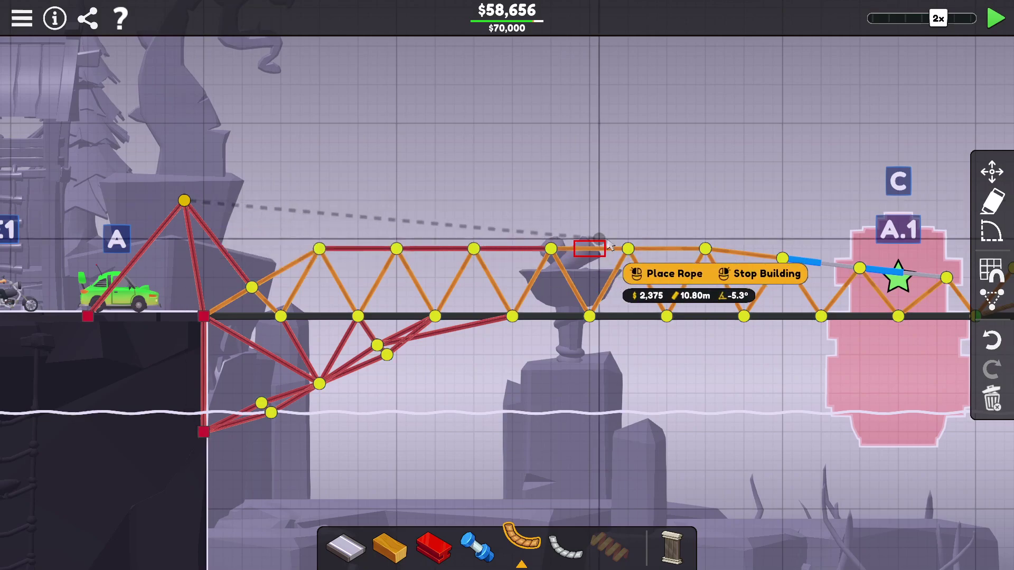
click(551, 250)
right_click(713, 285)
click(995, 27)
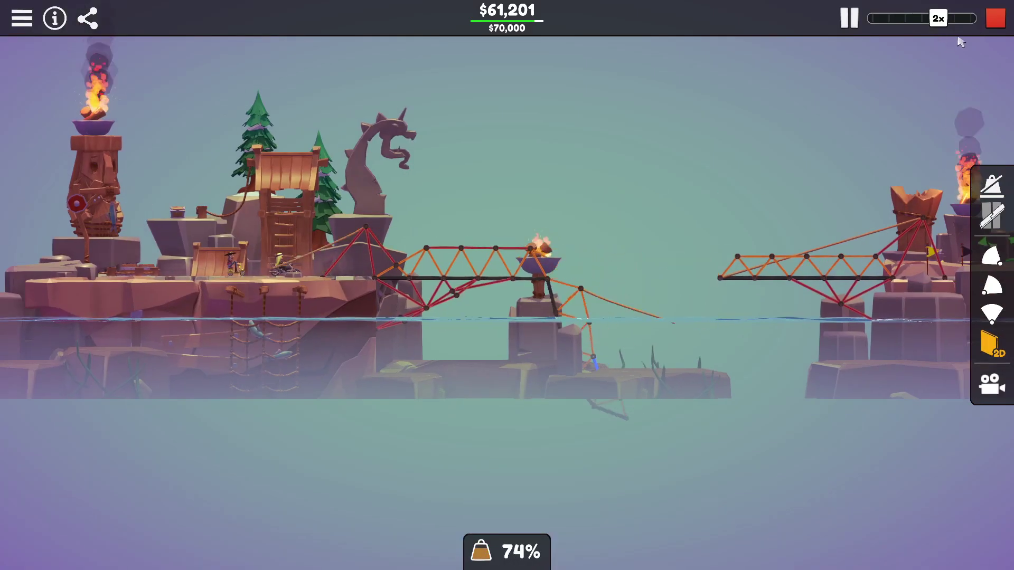
click(997, 17)
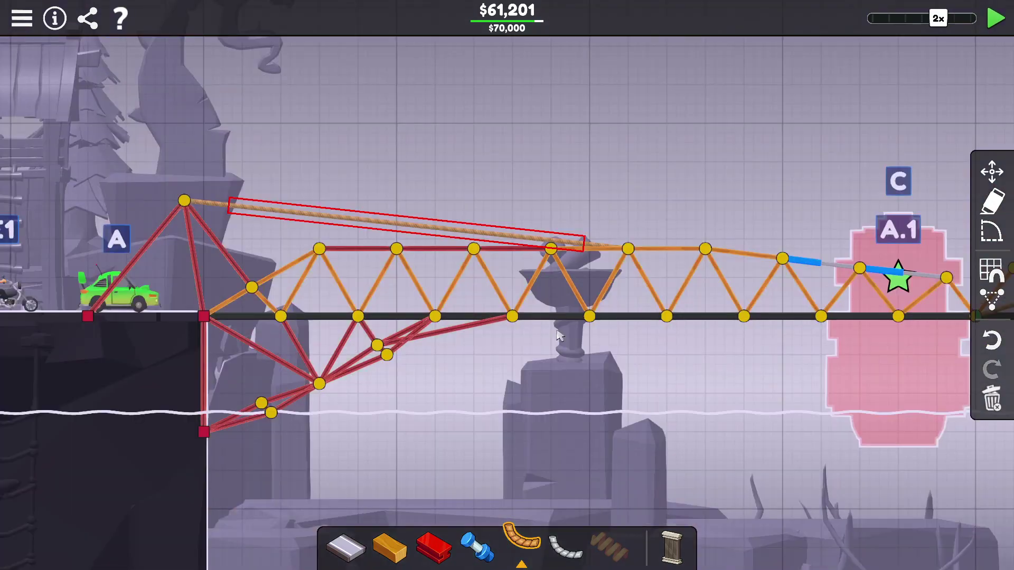
click(564, 546)
click(627, 249)
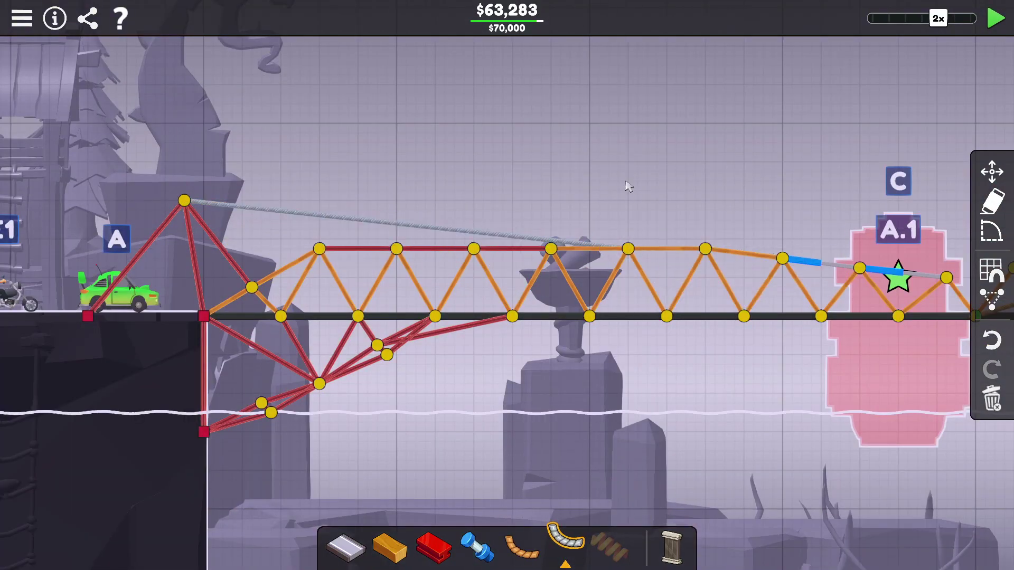
click(996, 18)
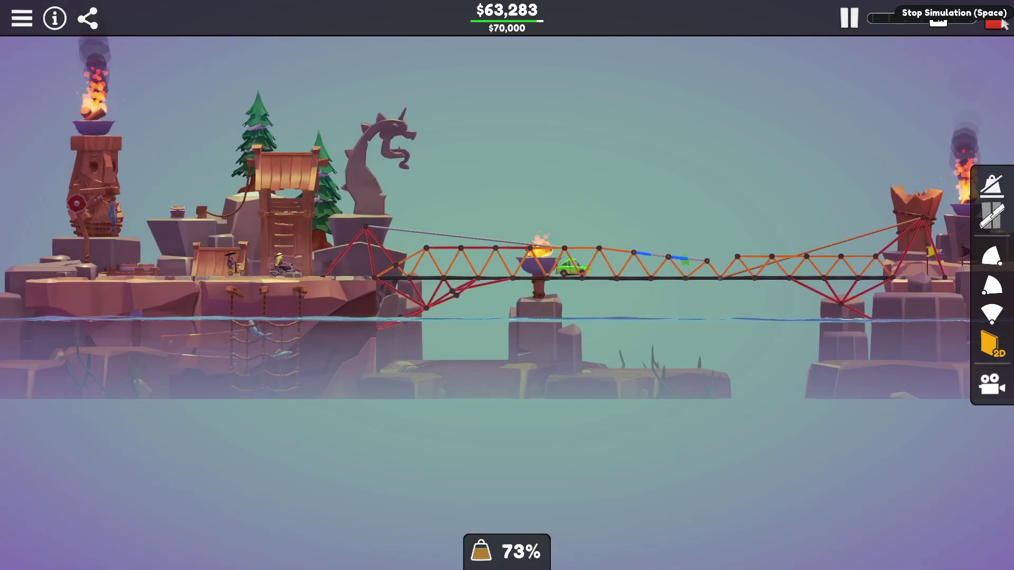
key(space)
click(322, 216)
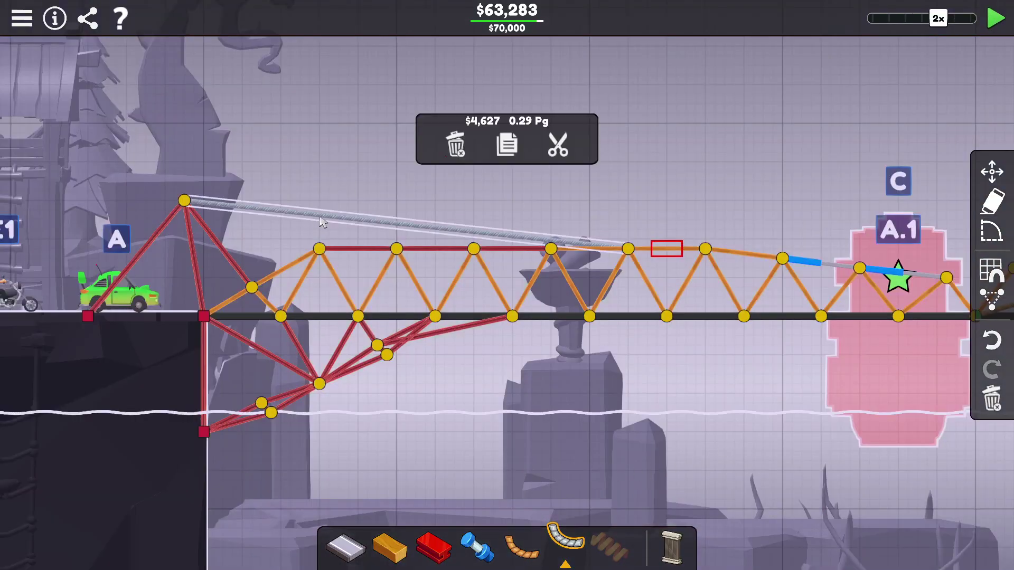
key(Delete)
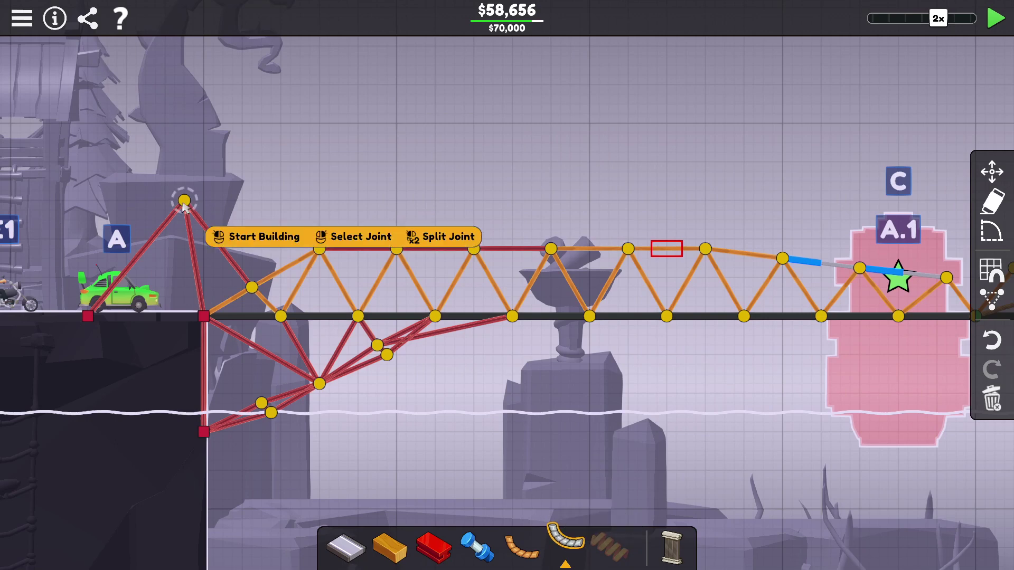
click(255, 236)
click(627, 250)
key(Escape)
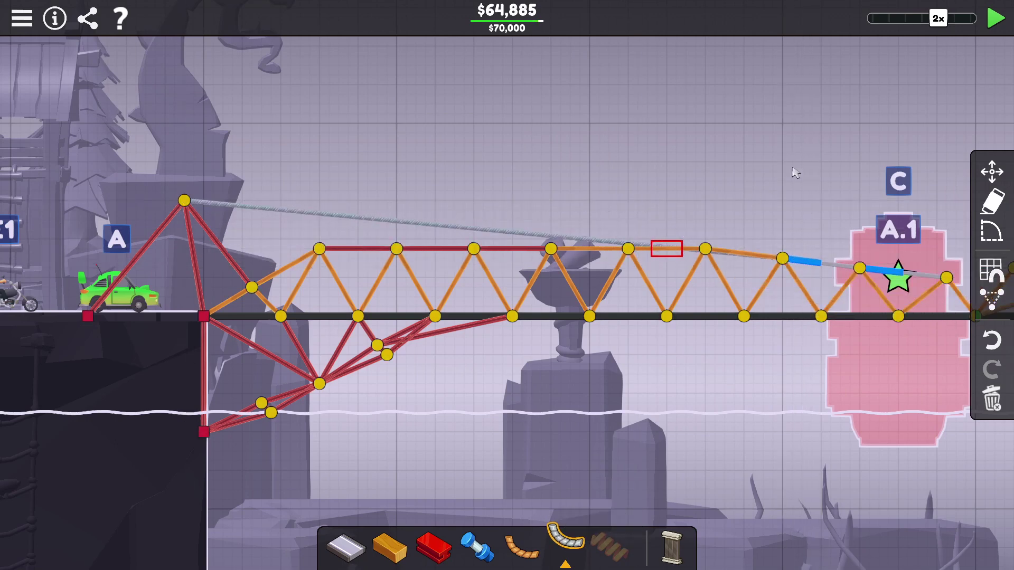
click(995, 18)
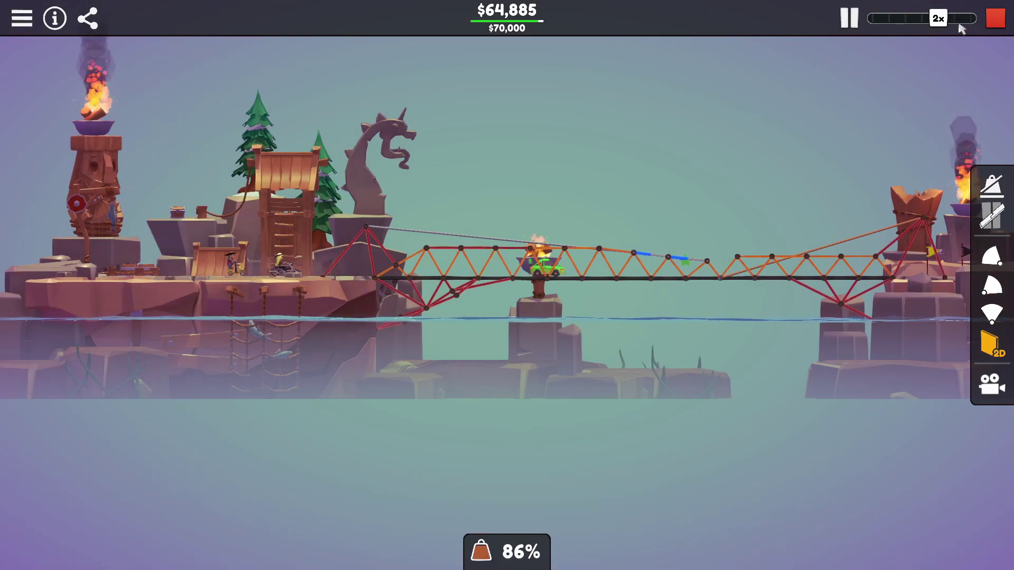
key(space)
scroll(829, 79, up, 3)
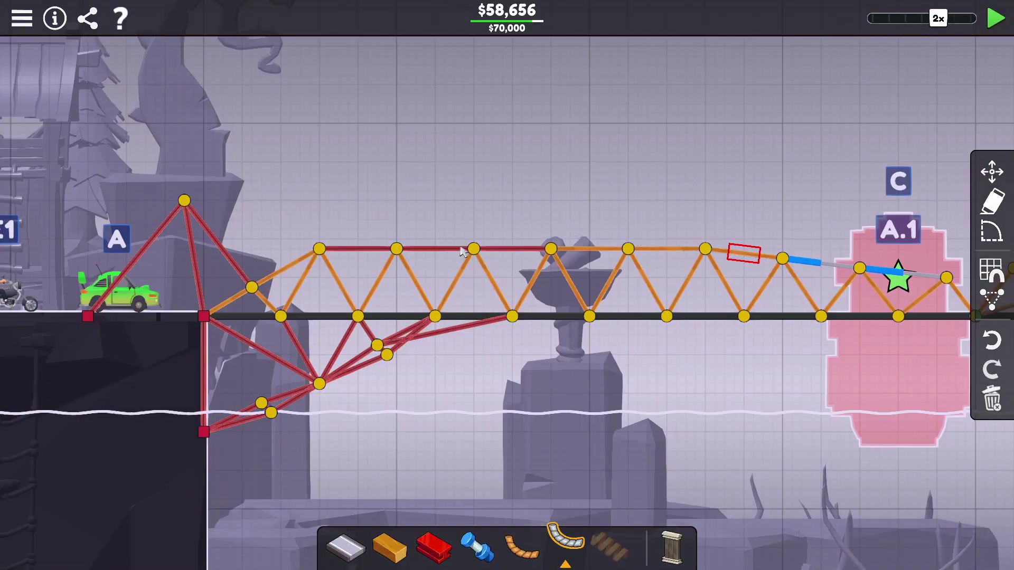
- Raise the three right-end joints level with the top chord
drag(783, 259, 783, 249)
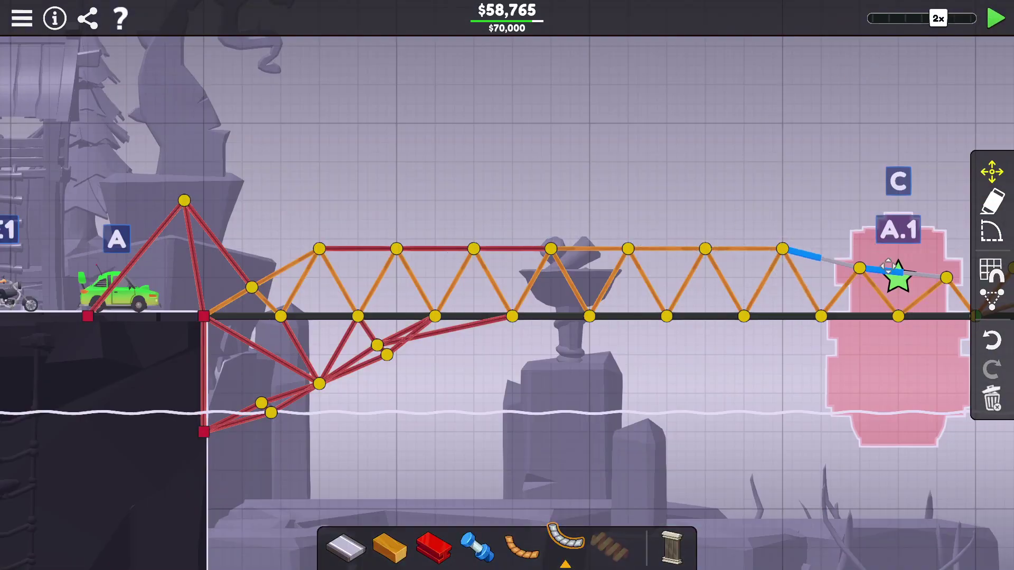
drag(860, 270, 860, 249)
mouse_move(947, 277)
mouse_down()
mouse_move(949, 258)
mouse_move(937, 250)
mouse_up()
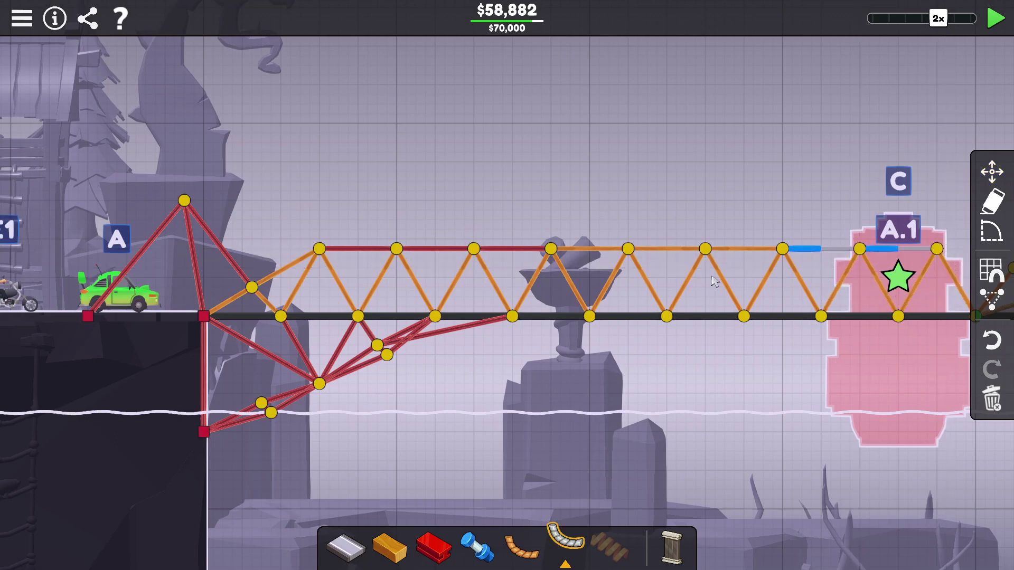
- Run a cable from the left tower top to the right top-chord joint and test
click(184, 201)
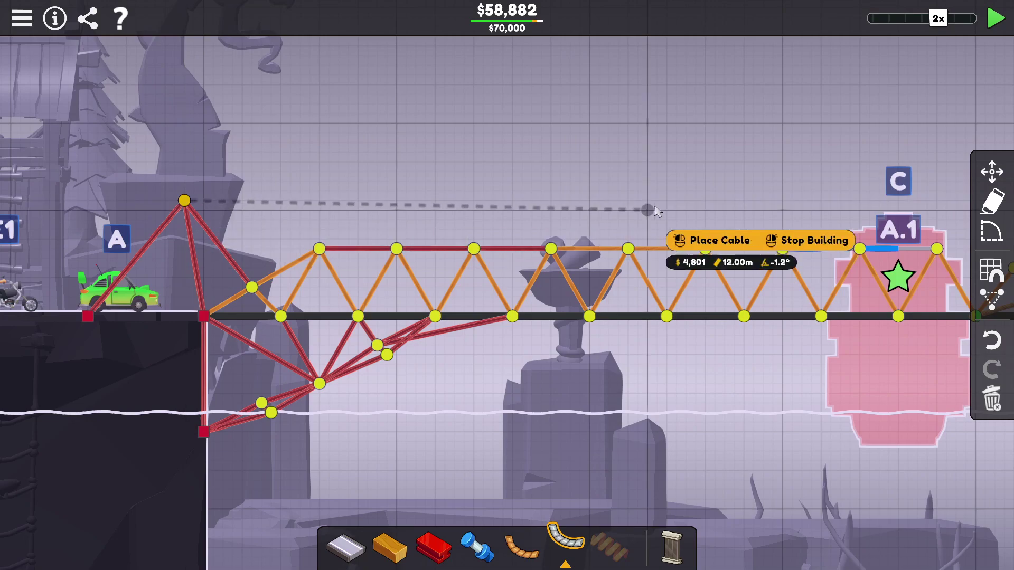
click(783, 250)
click(996, 19)
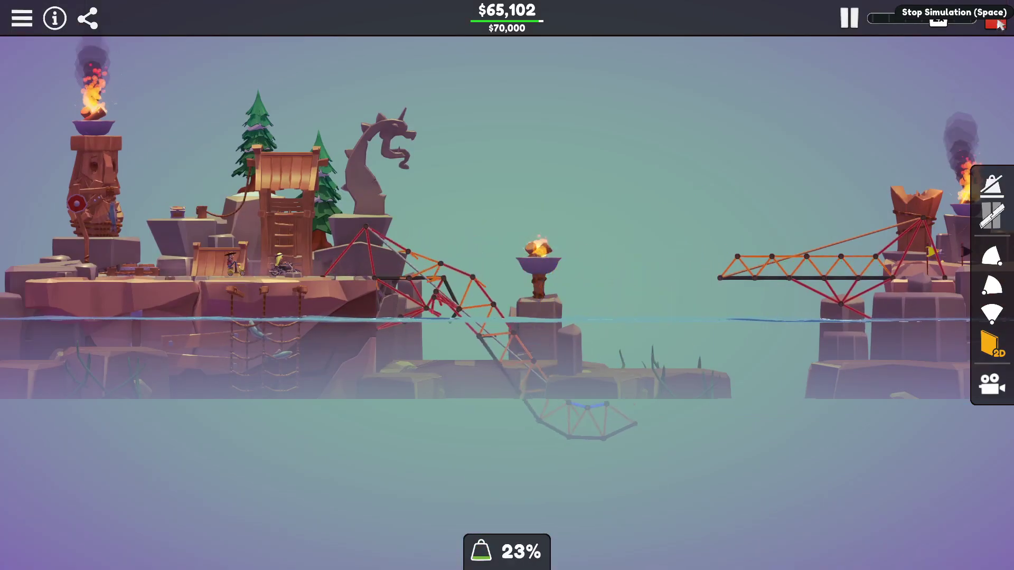
click(1001, 19)
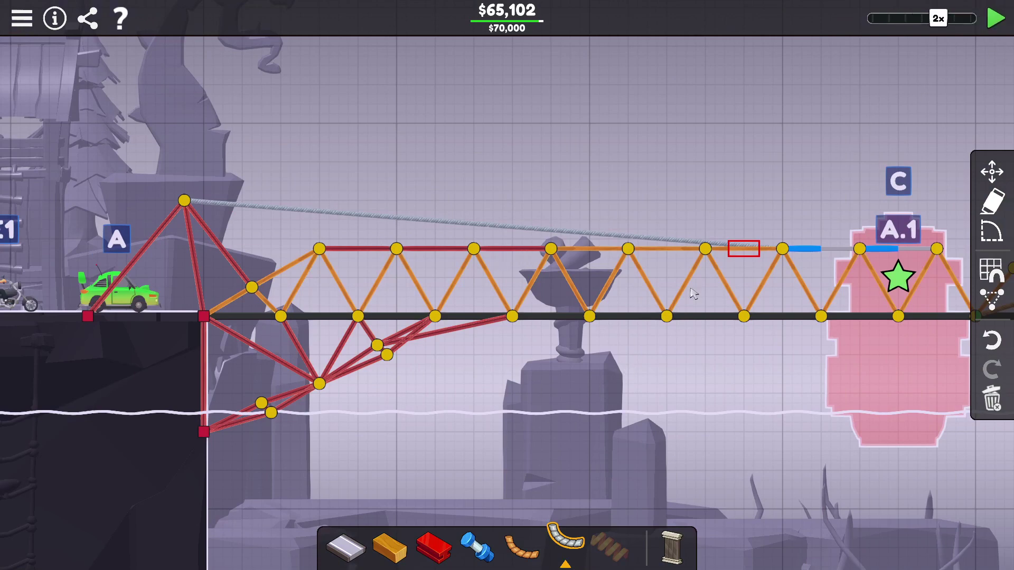
- Add a short steel member along the top chord and test the bridge
click(706, 249)
click(783, 250)
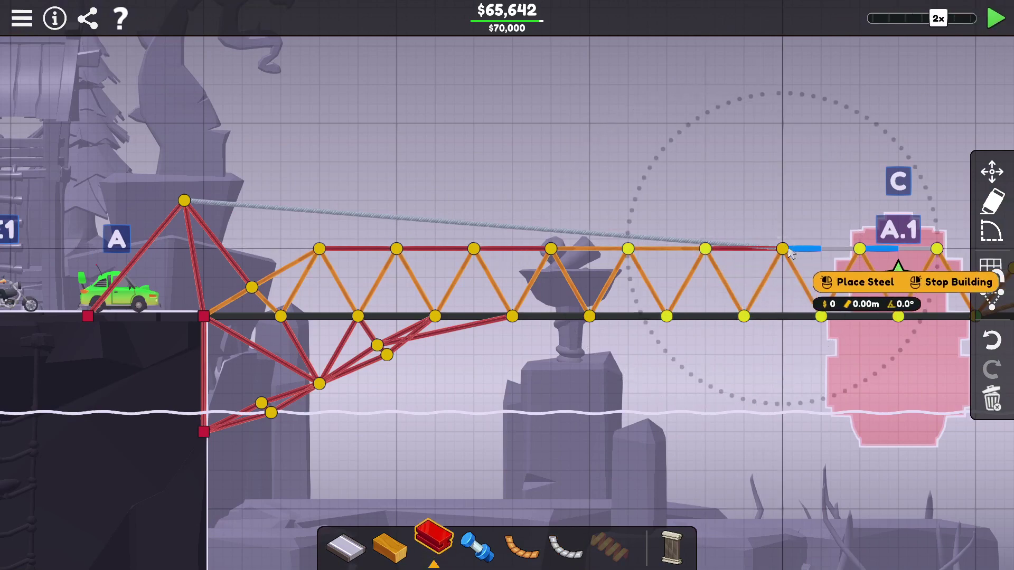
click(1000, 20)
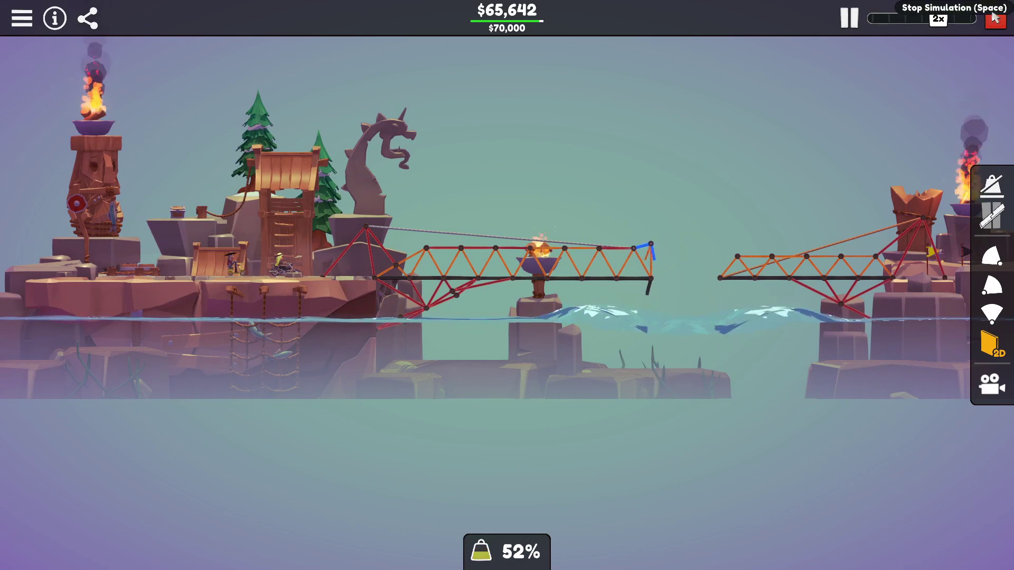
click(997, 17)
- Replace top-chord members over the channel with hydraulic pistons and test the bridge
drag(858, 176, 681, 188)
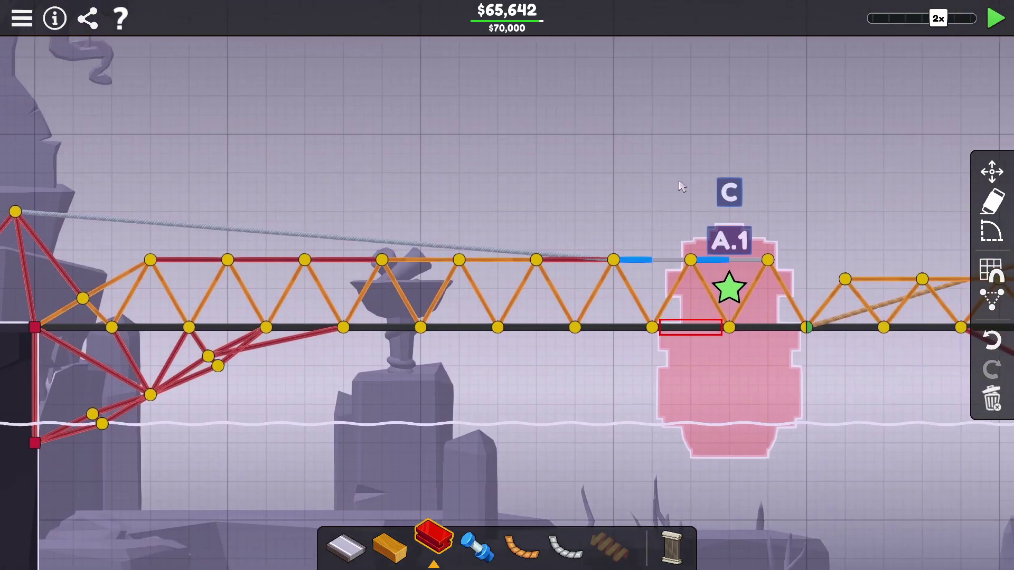
click(476, 545)
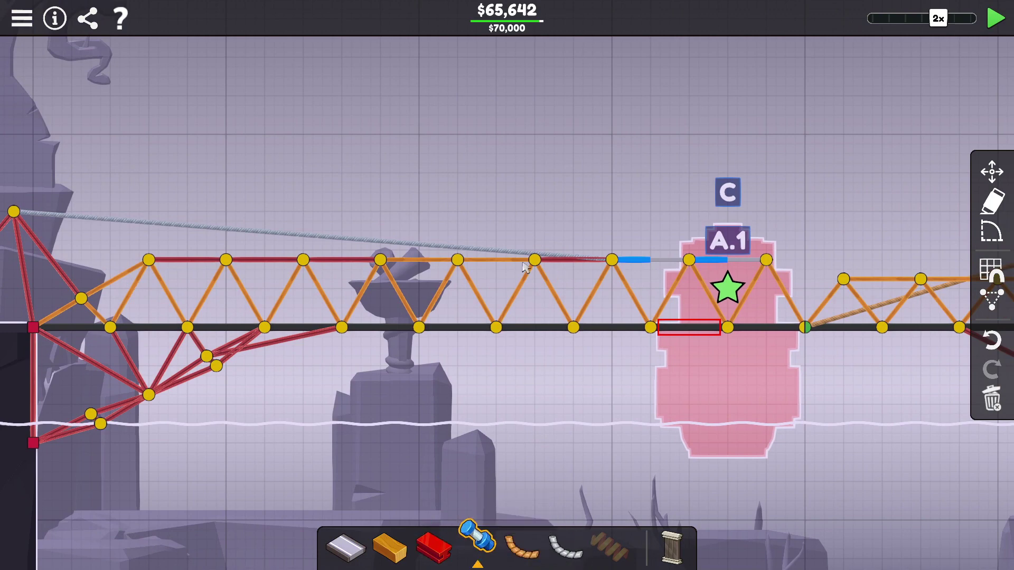
click(612, 260)
right_click(618, 266)
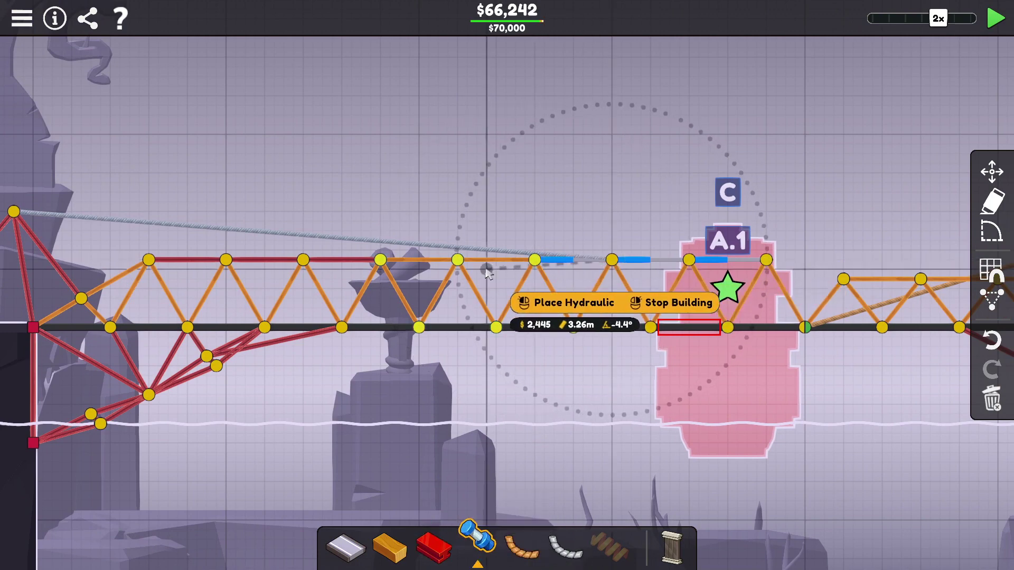
click(535, 260)
right_click(507, 260)
key(Escape)
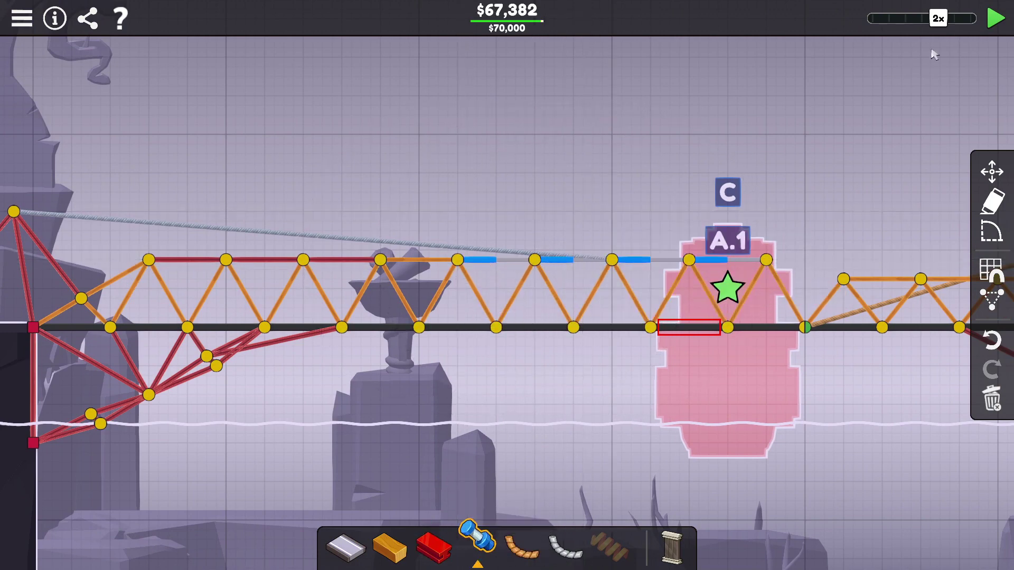
click(996, 22)
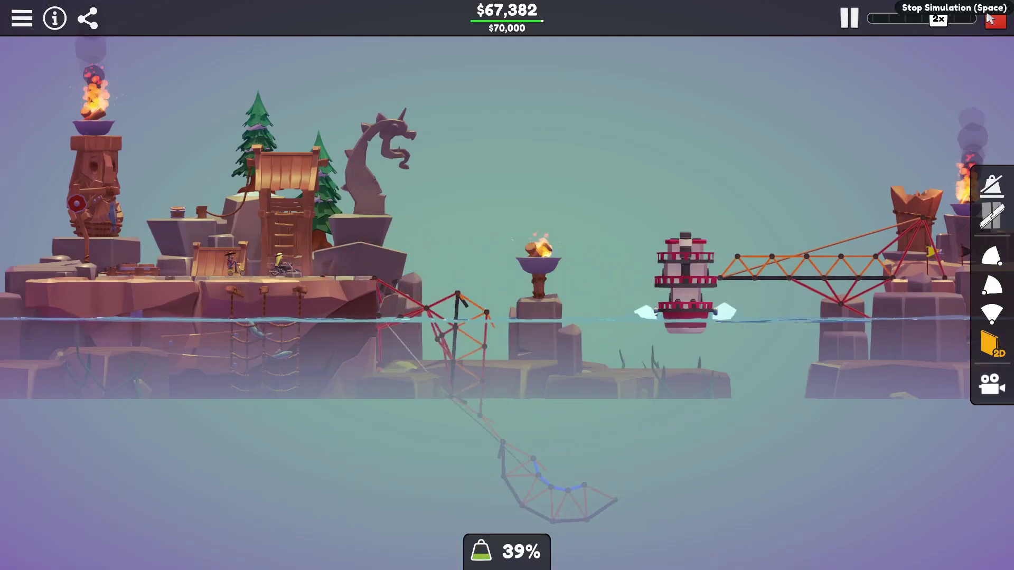
click(992, 17)
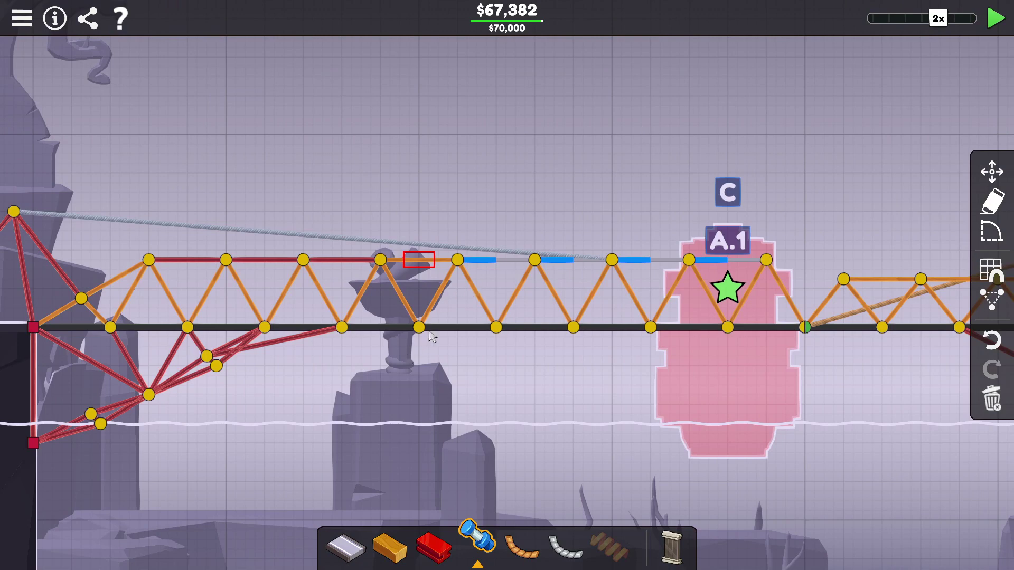
- Add another top-chord hydraulic near the left pillar and retest the bridge
click(381, 260)
click(418, 260)
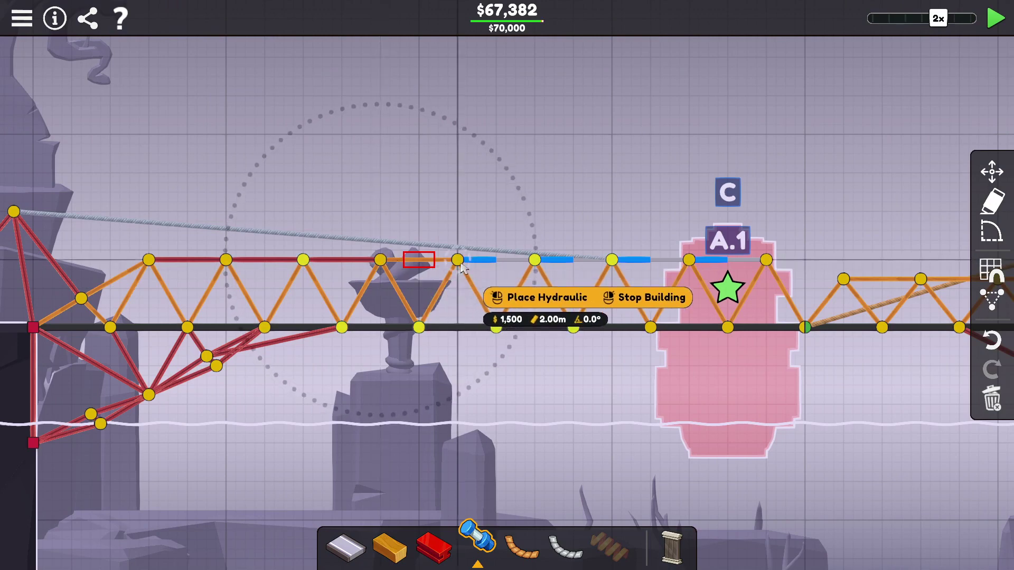
key(Escape)
click(995, 19)
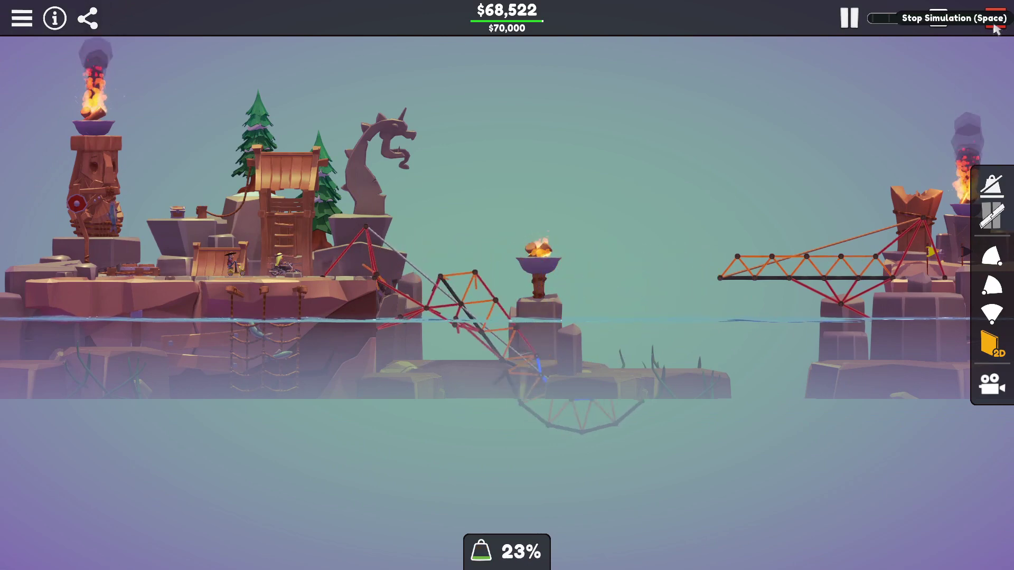
click(995, 18)
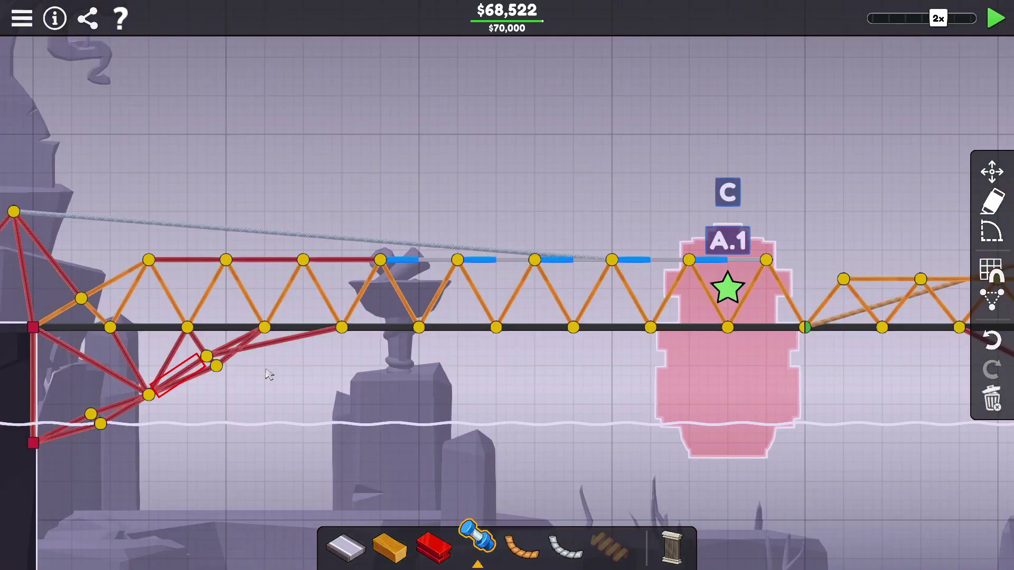
- Delete a steel brace from the left support and rerun the simulation
click(275, 344)
key(Delete)
key(space)
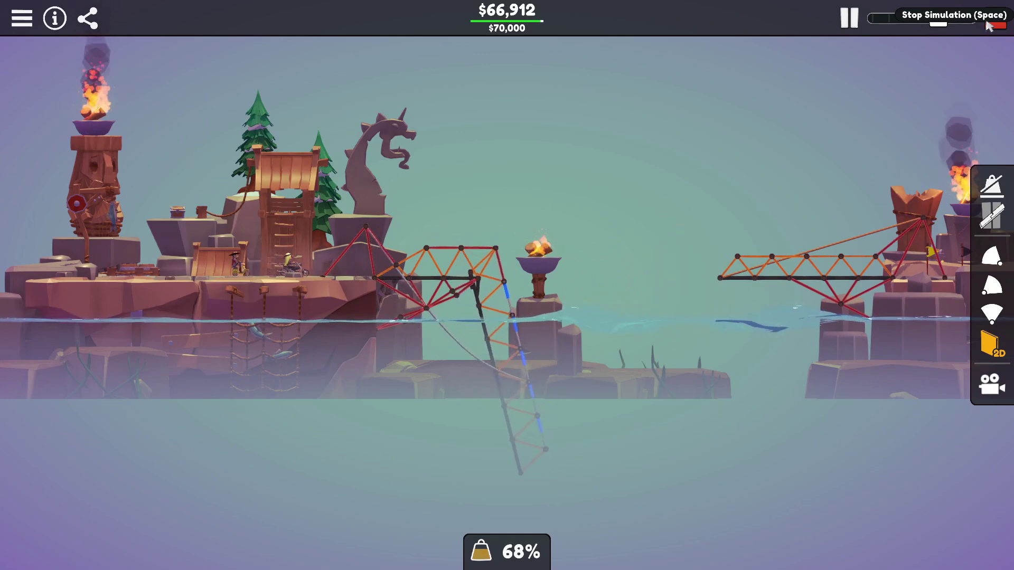
click(989, 26)
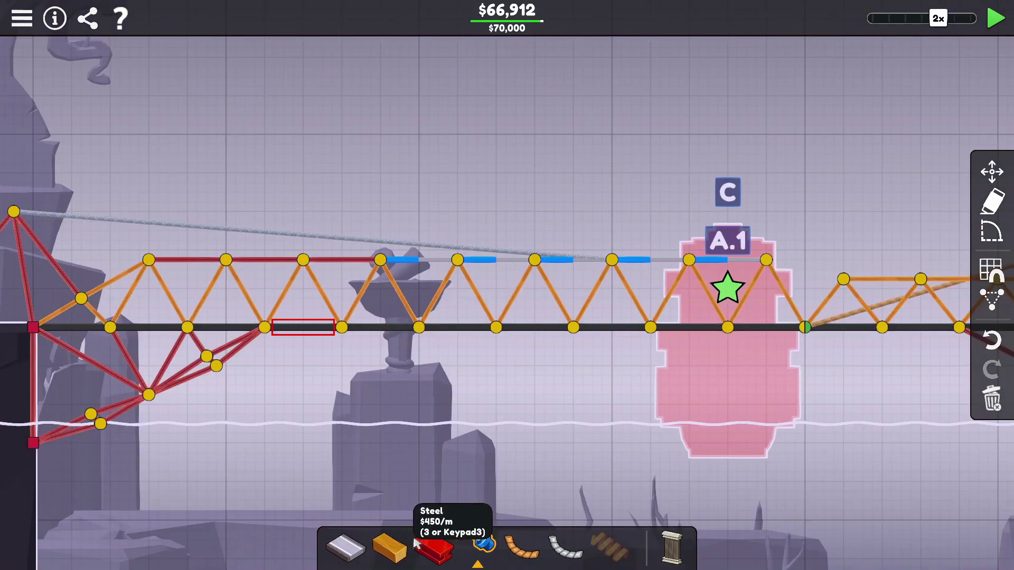
- Add two steel diagonals in the left truss, test, and pan toward the left bank
click(433, 545)
click(264, 327)
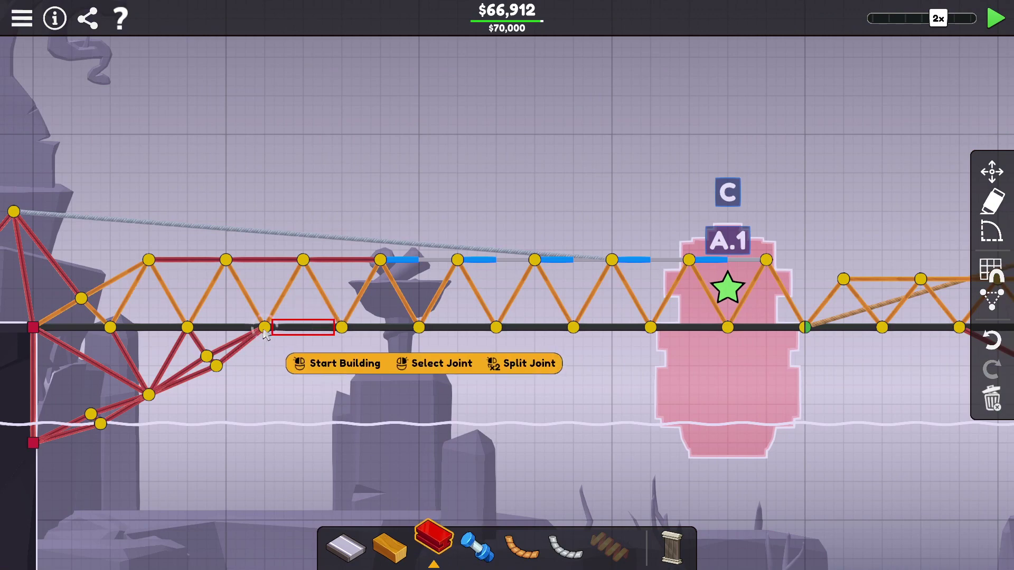
click(345, 363)
click(303, 260)
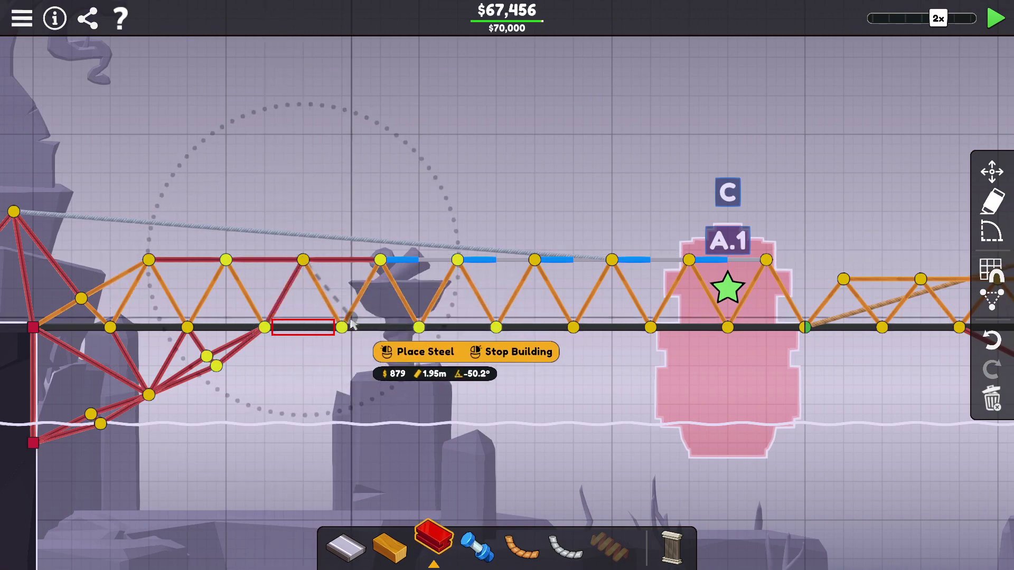
click(341, 326)
right_click(348, 217)
click(996, 18)
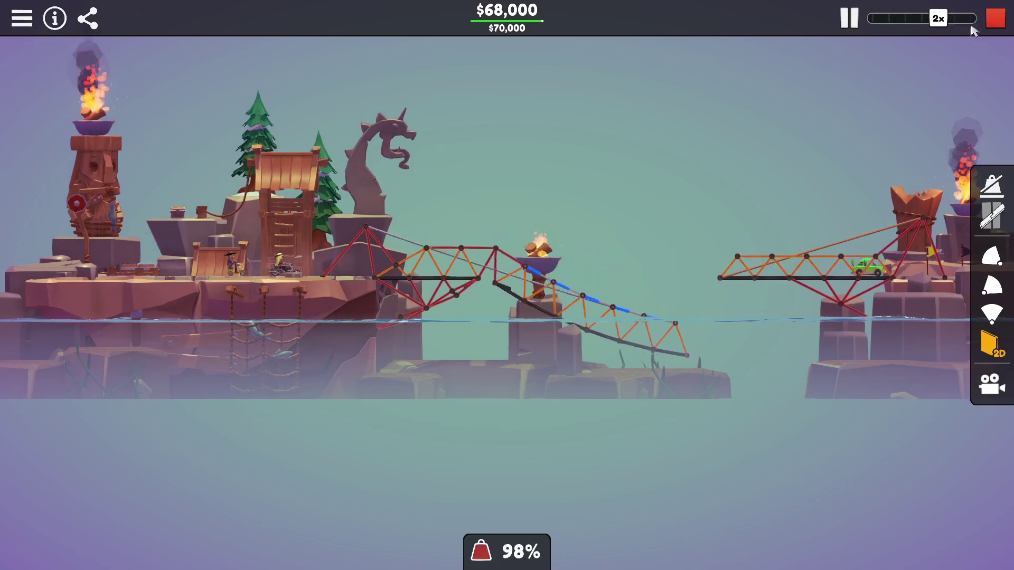
click(996, 18)
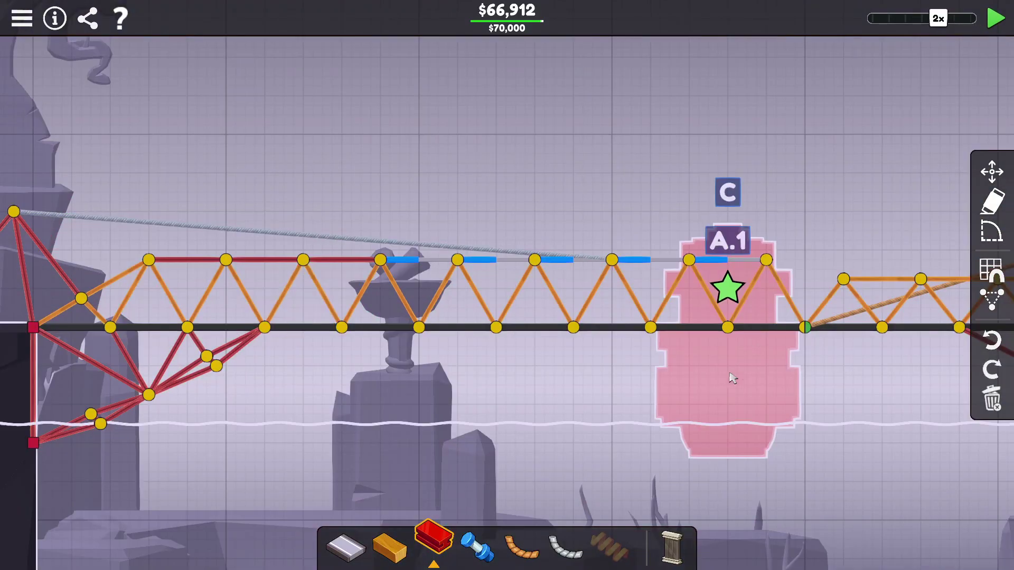
drag(360, 452, 534, 395)
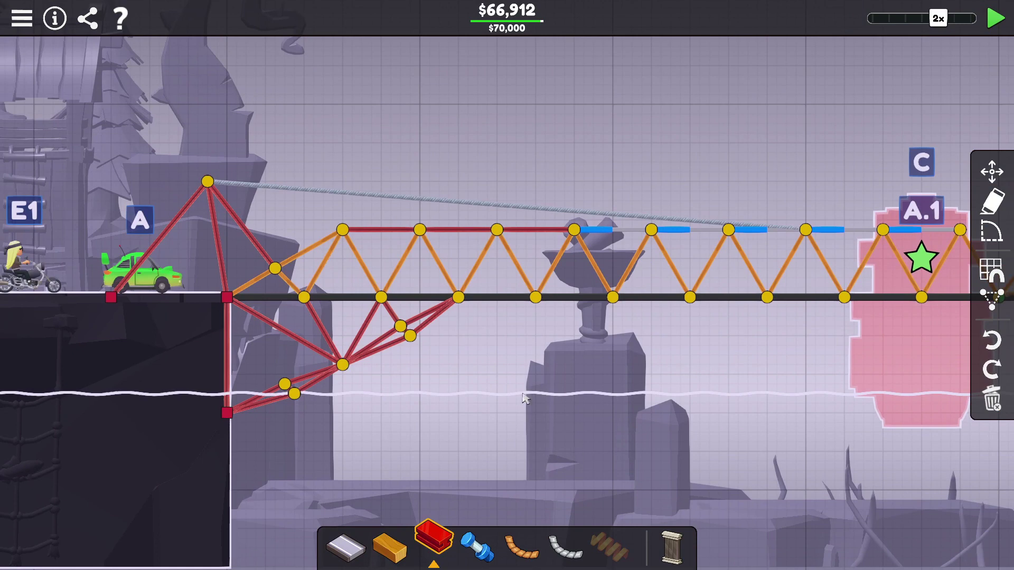
- Delete three steel members under the left anchor, including the vertical, and test
click(394, 317)
key(Delete)
click(365, 330)
key(Delete)
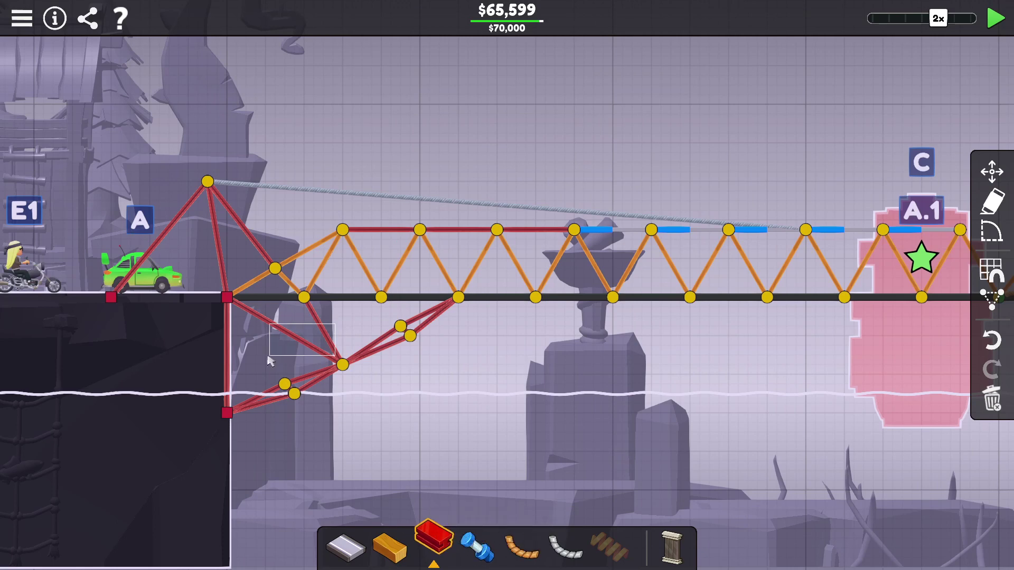
click(228, 365)
key(Delete)
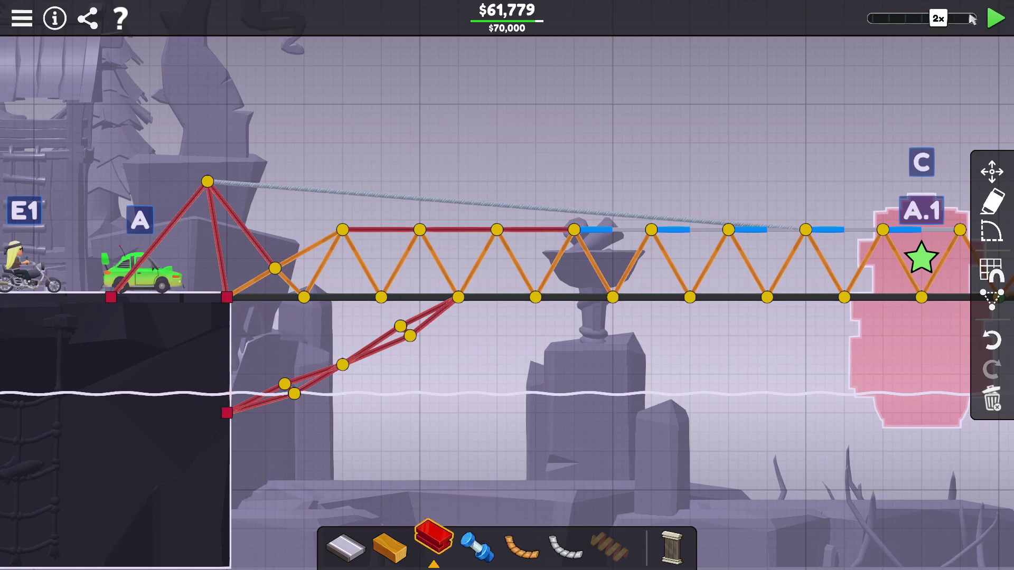
click(995, 19)
key(space)
- Draw steel braces from the lower joints up toward the deck and retest
click(342, 366)
click(304, 298)
right_click(323, 335)
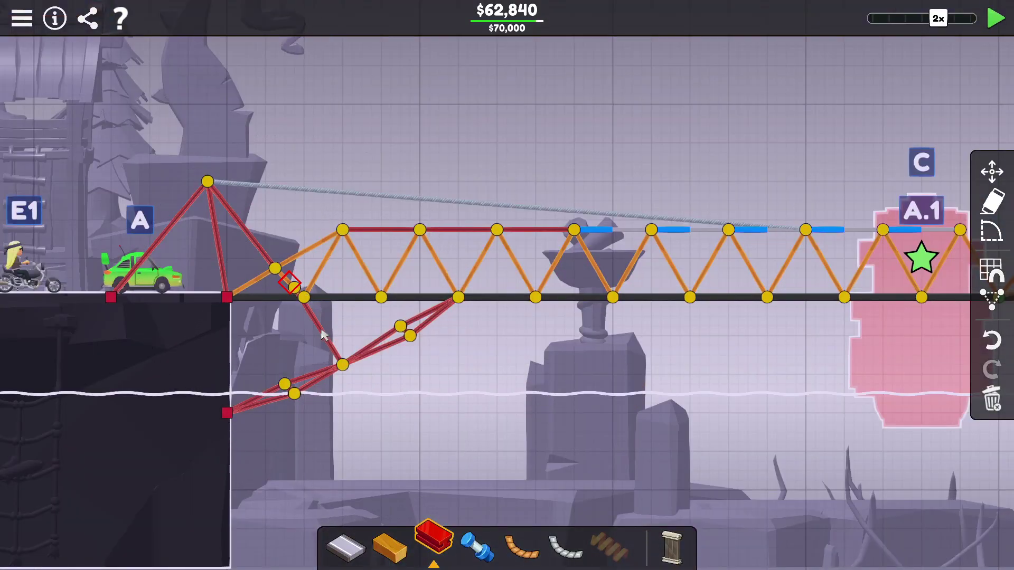
right_click(342, 366)
click(388, 387)
click(303, 298)
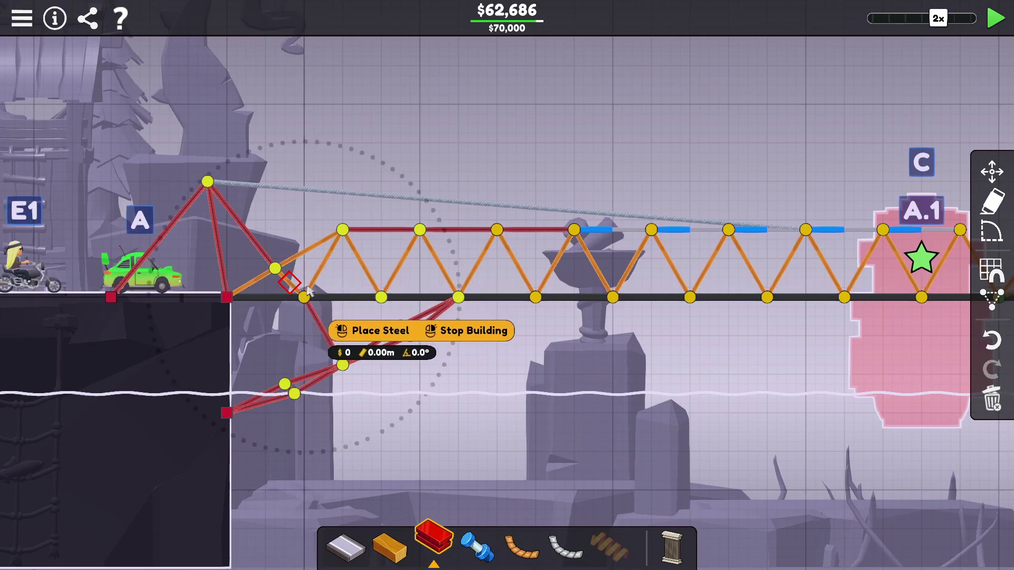
right_click(303, 297)
click(995, 24)
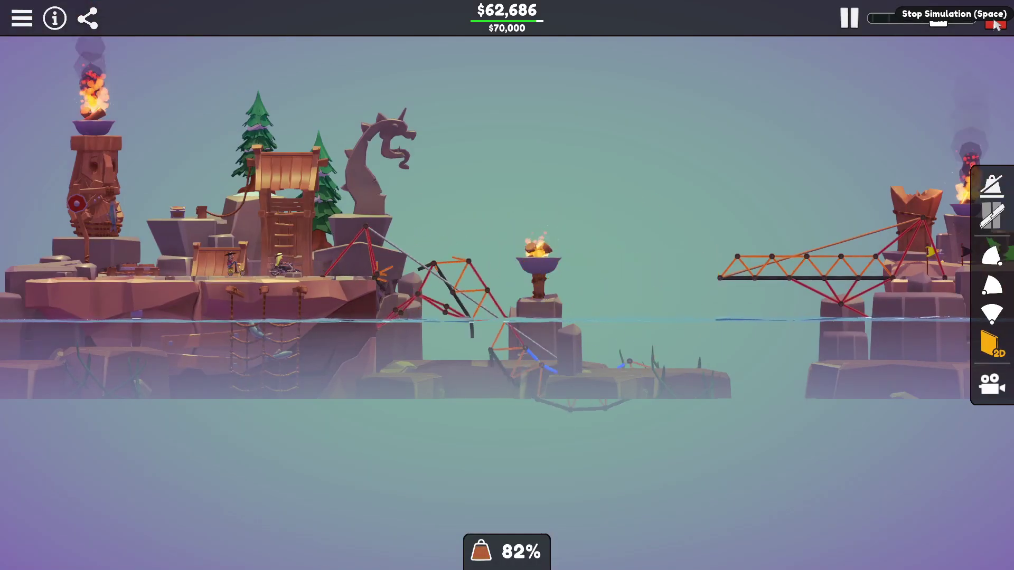
click(997, 24)
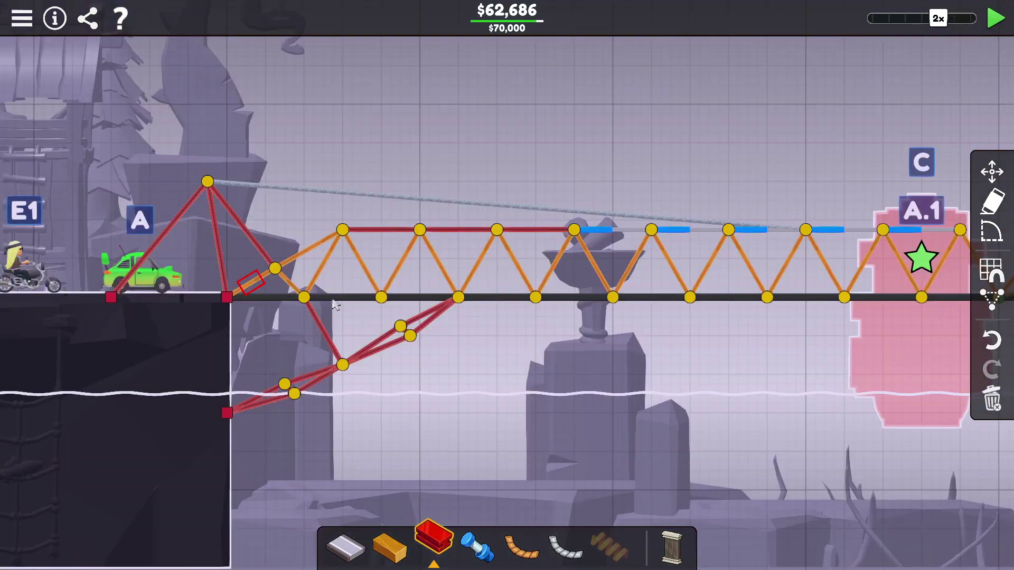
- Add a steel member from the anchor joint and another left-support brace, then test
click(275, 269)
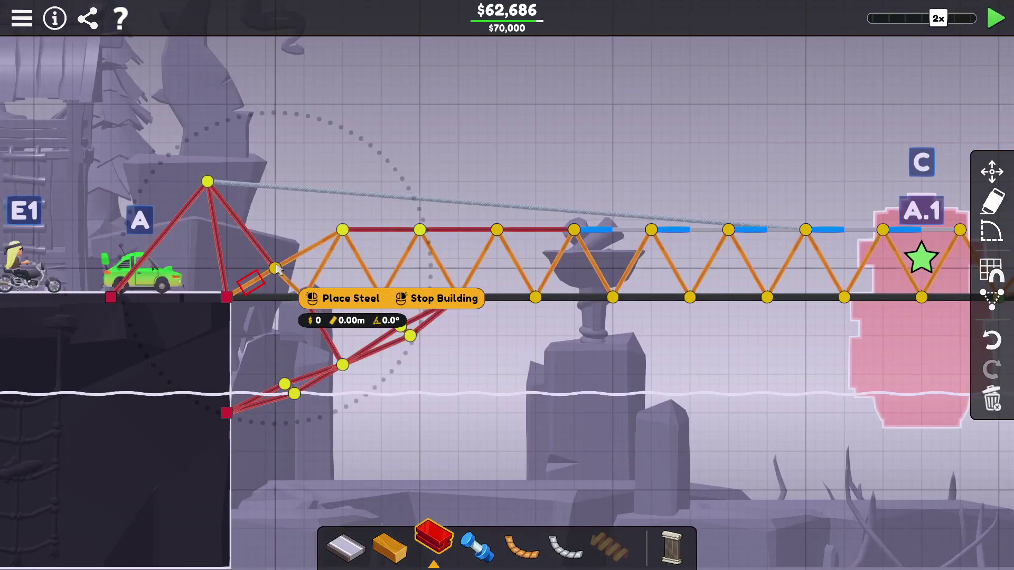
click(226, 298)
right_click(303, 297)
click(384, 331)
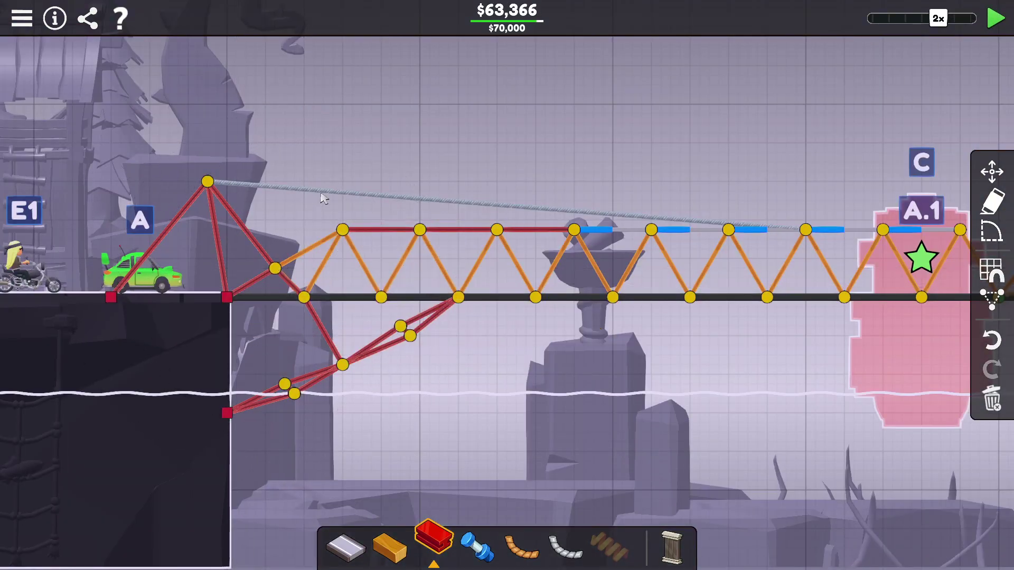
click(997, 18)
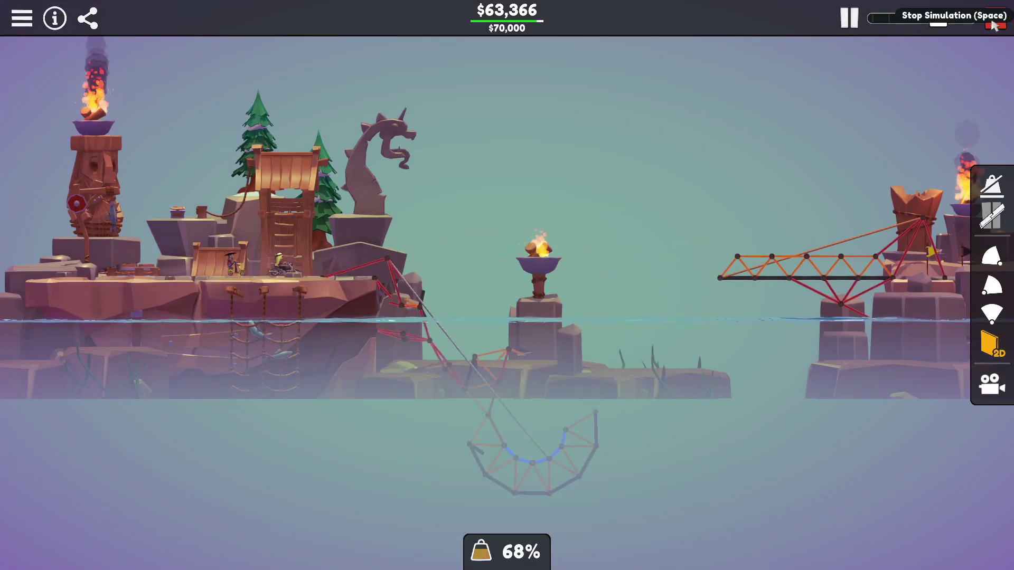
key(space)
- Connect a steel member from the upper-left joint to the top chord and test
click(273, 270)
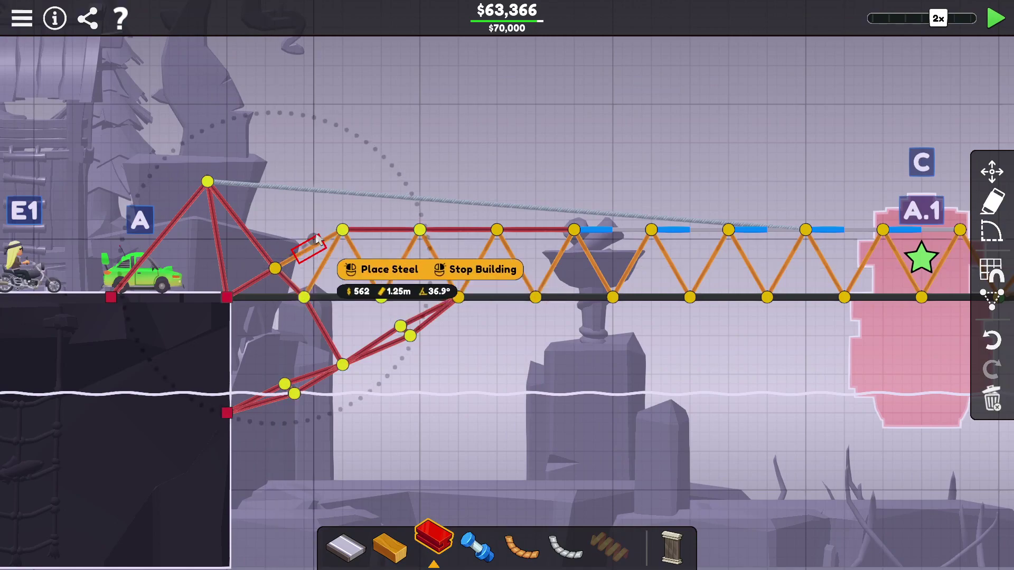
click(341, 231)
click(996, 18)
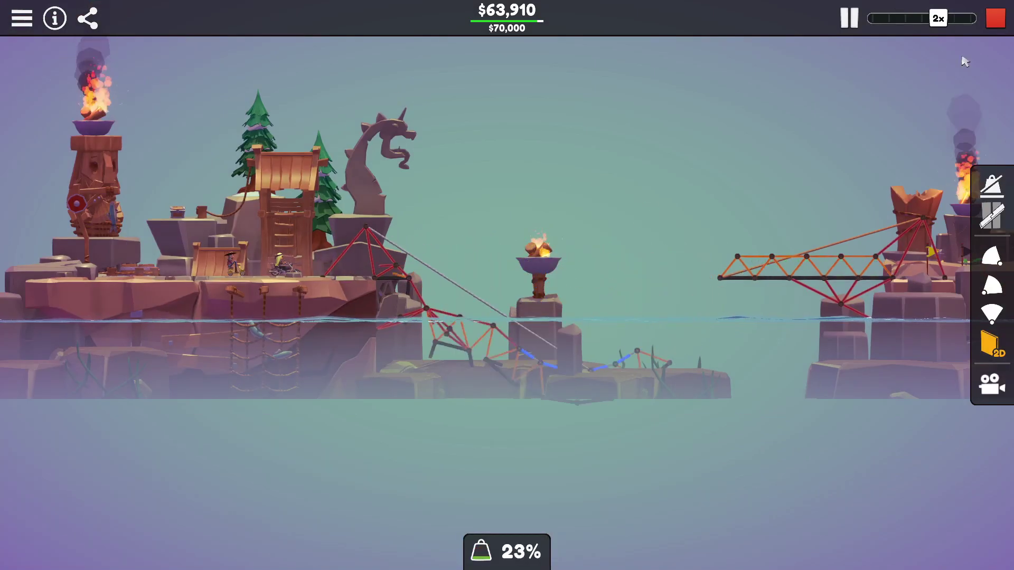
click(996, 18)
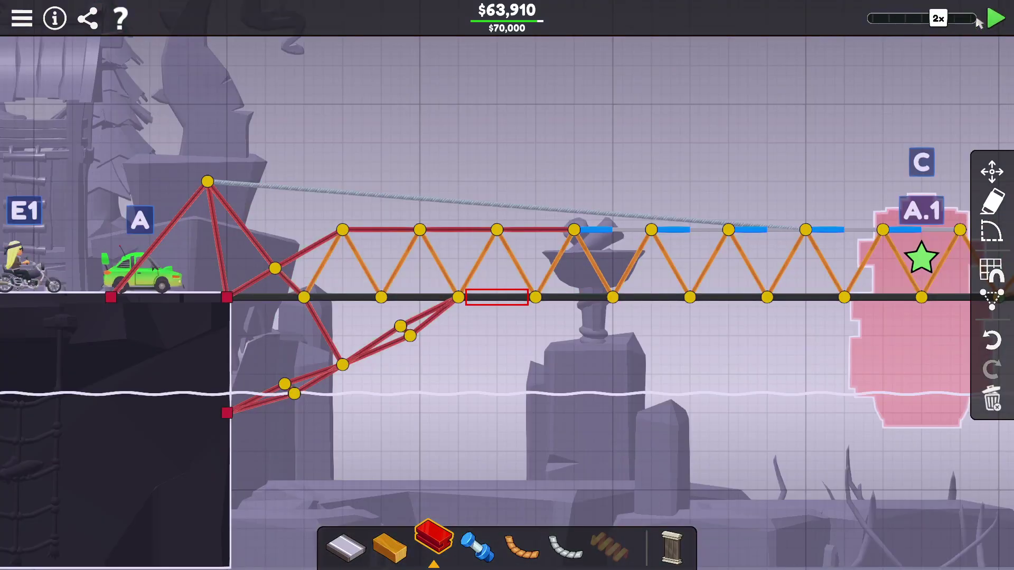
- Add a rope from the tower top to the top chord and test the bridge
click(526, 547)
click(206, 182)
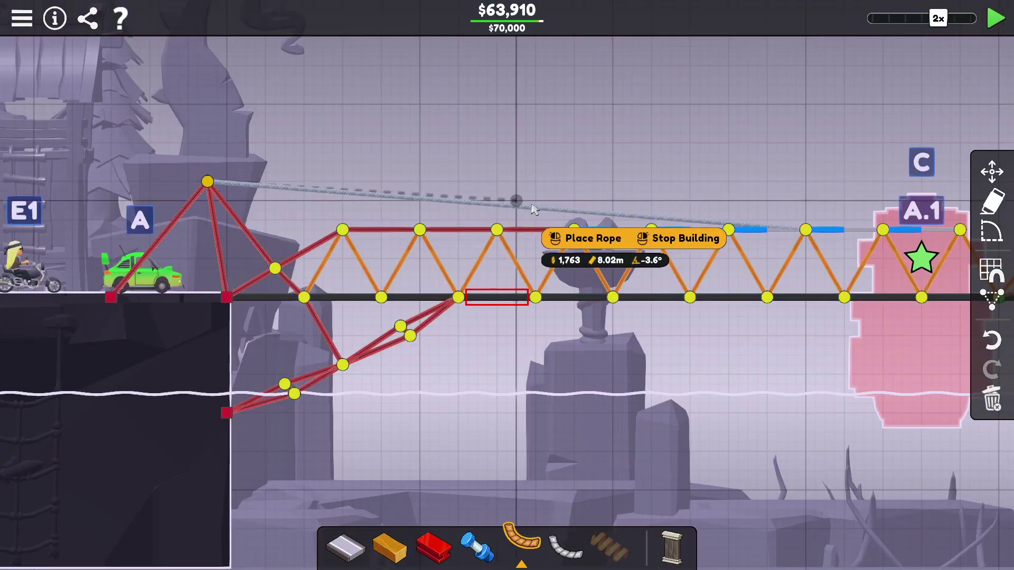
click(574, 230)
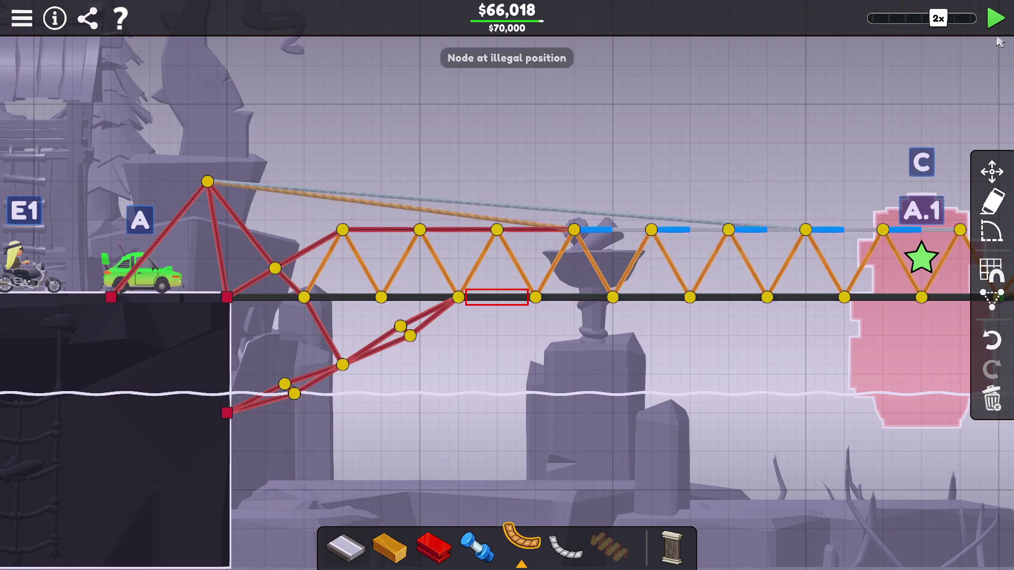
key(space)
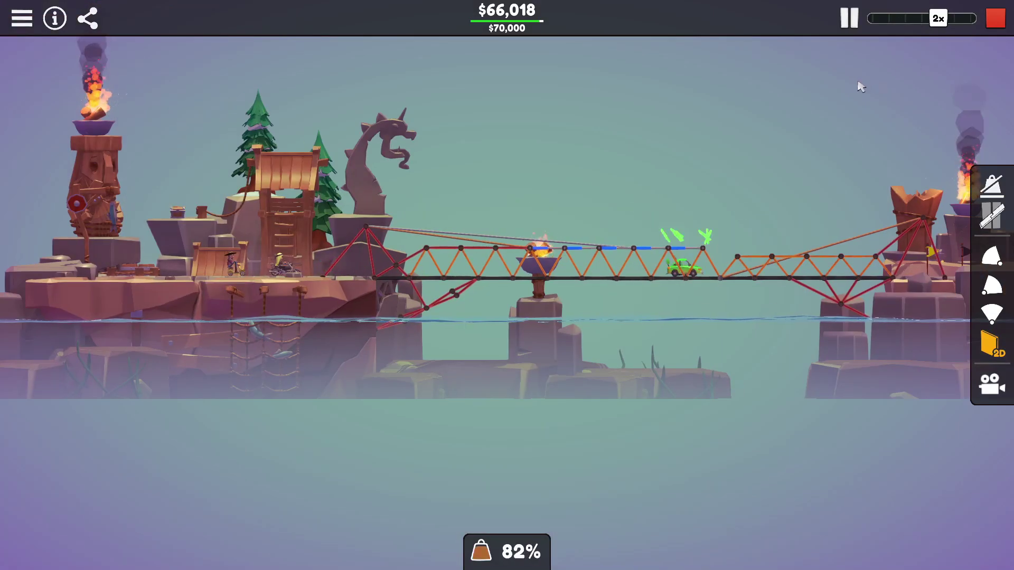
key(space)
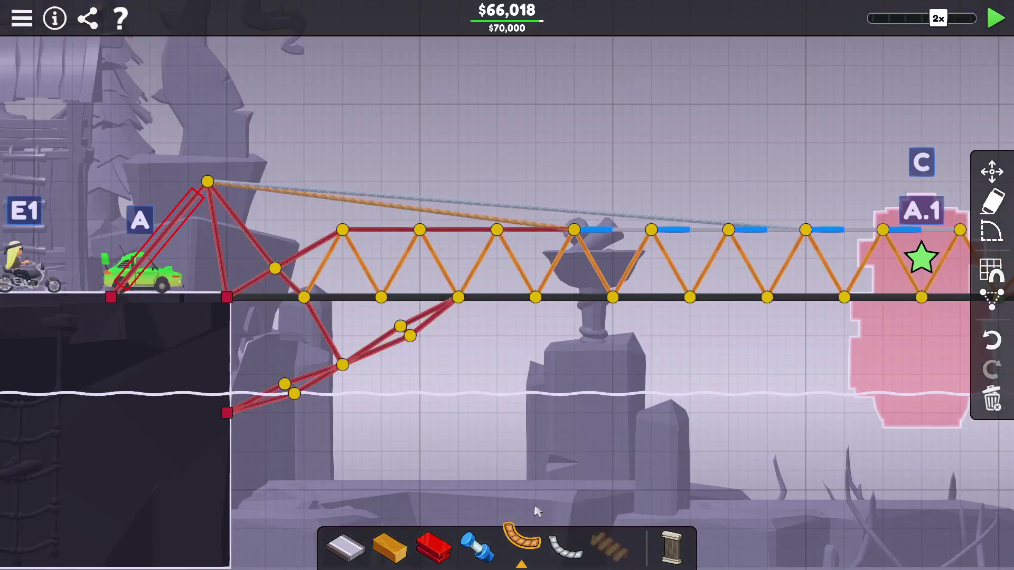
- Add a cable from the tower top to the top chord and retest
click(564, 547)
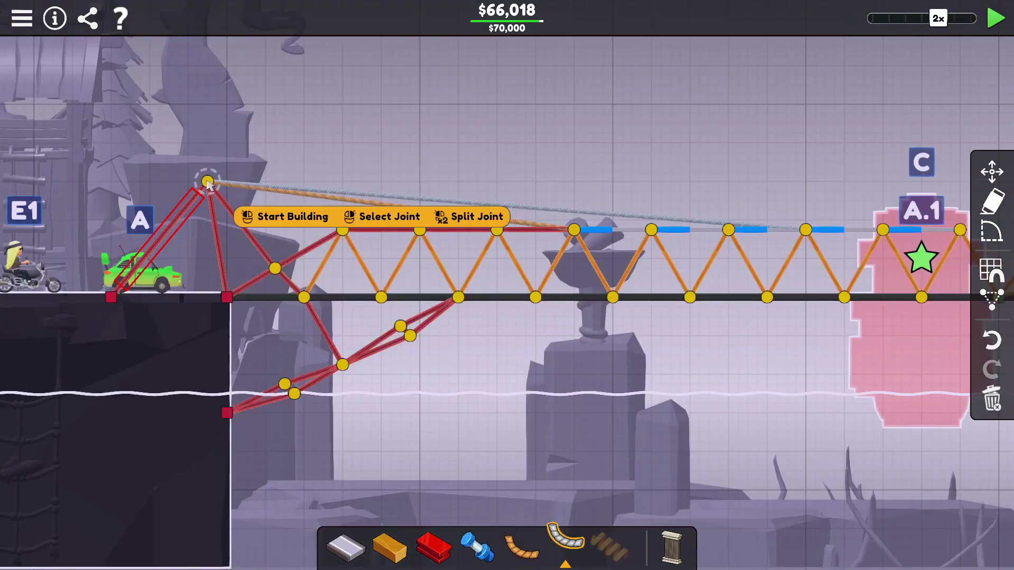
click(280, 215)
click(574, 230)
right_click(646, 147)
click(996, 18)
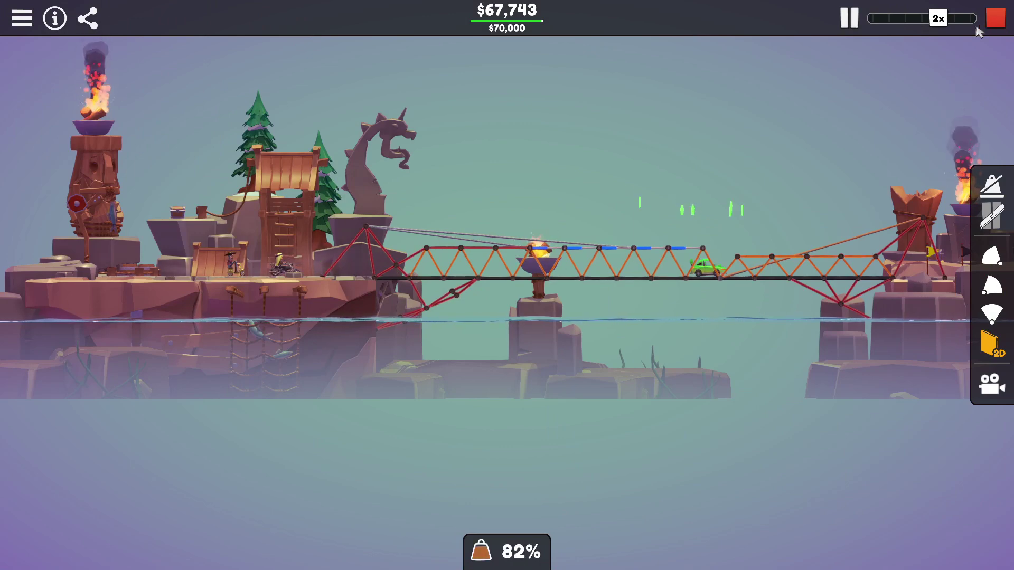
click(997, 18)
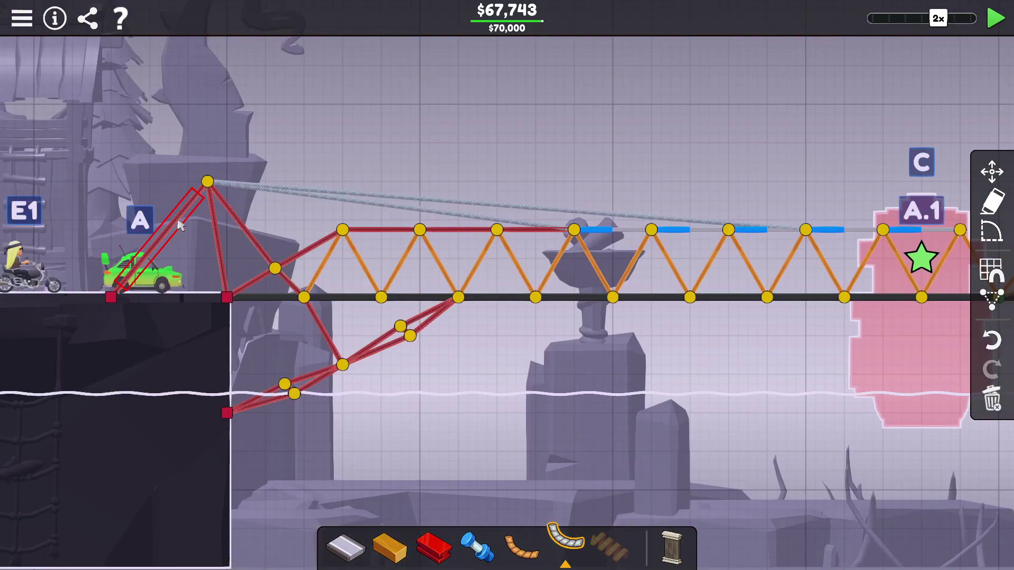
- Raise the left tower's top joint, retest, and delete the lower tower cable
drag(206, 183, 169, 162)
click(985, 24)
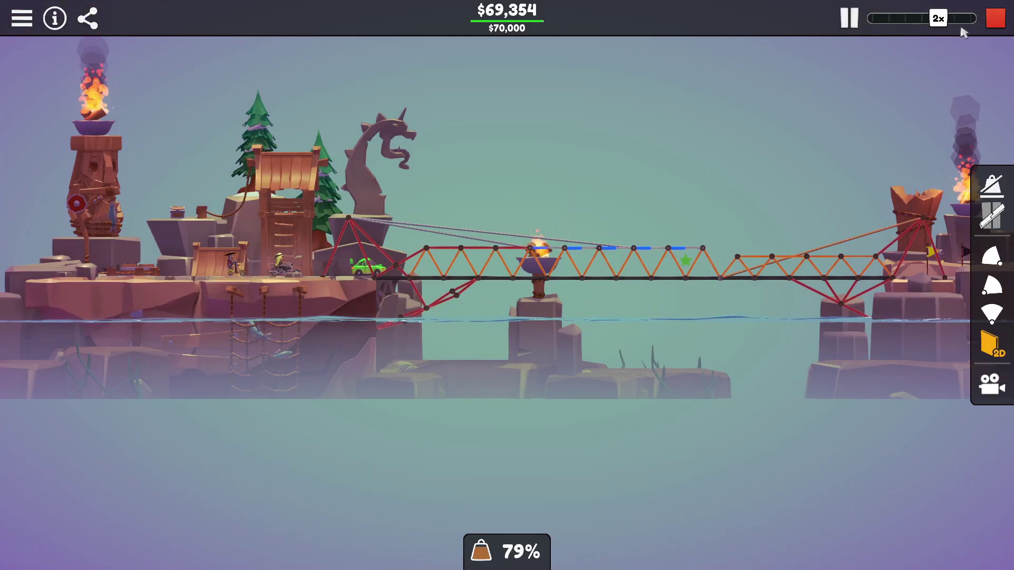
click(995, 18)
click(363, 203)
key(Delete)
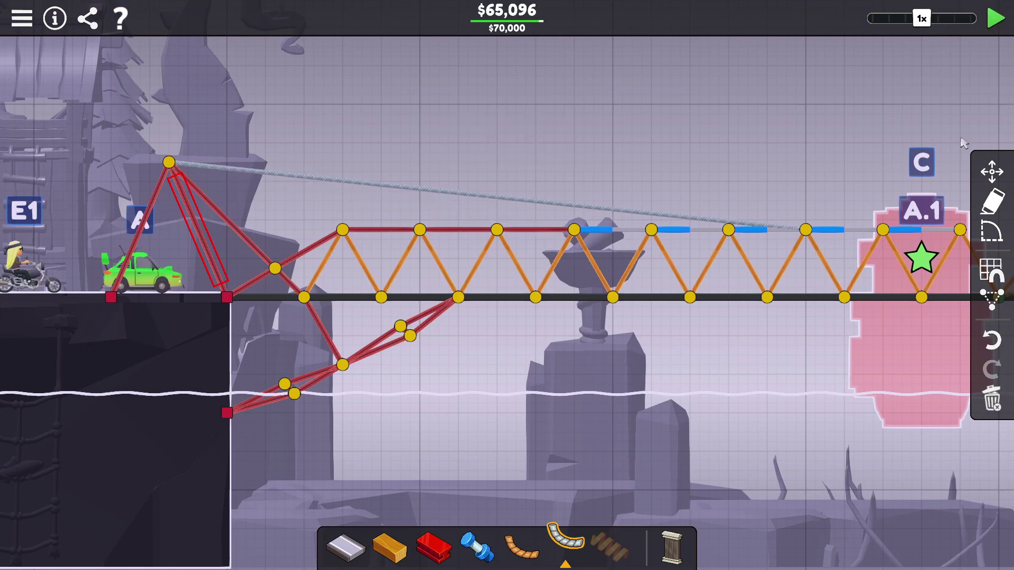
- Test with stress colouring shown, then delete the red beams near the left anchor
click(993, 23)
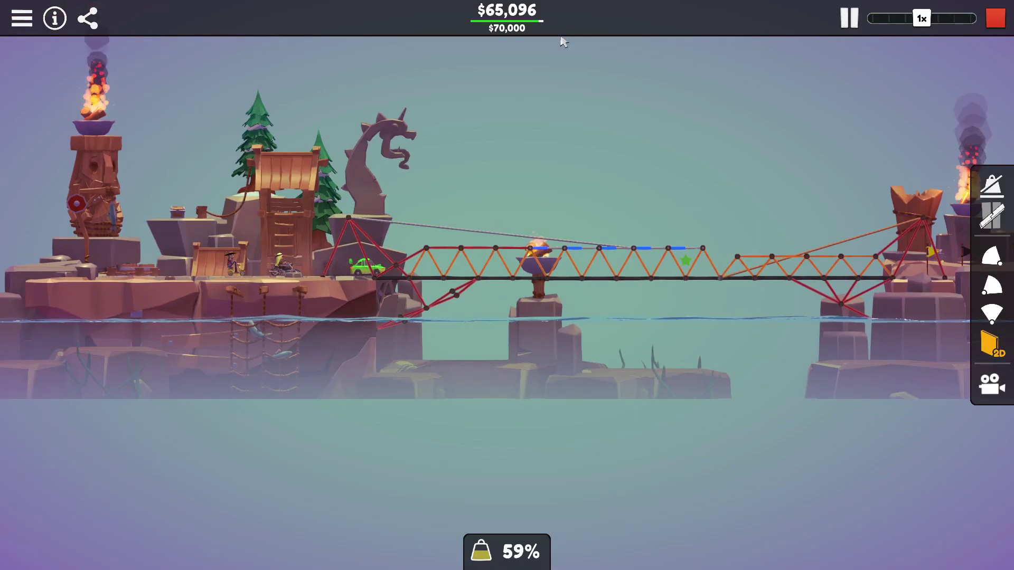
click(992, 185)
click(994, 20)
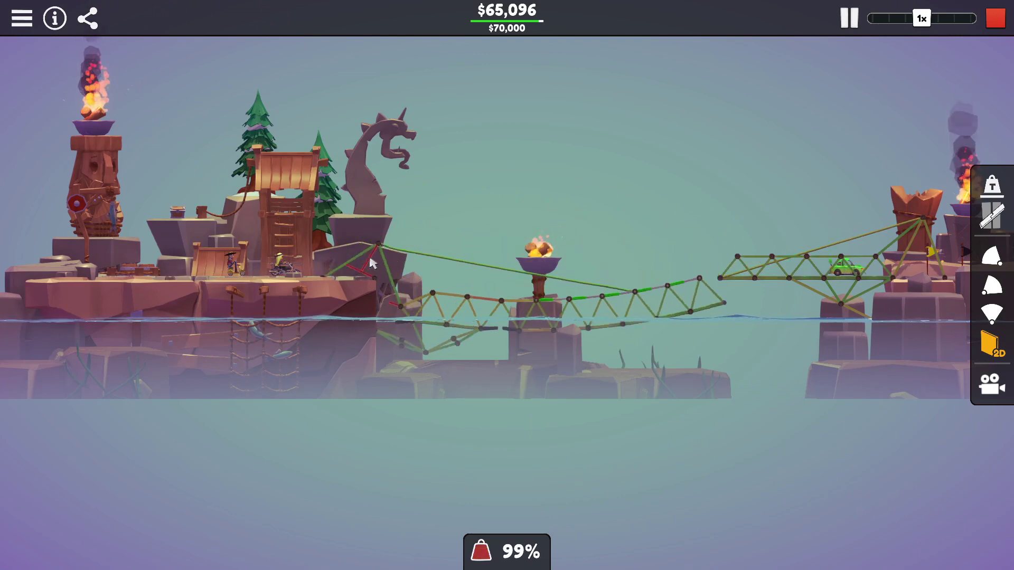
click(994, 19)
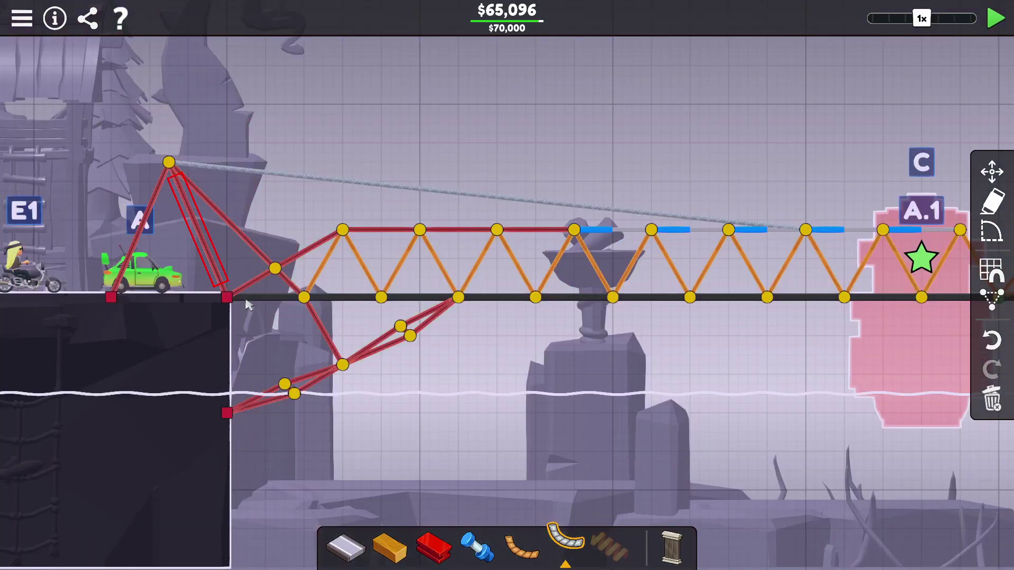
click(204, 253)
key(Delete)
- Draw the first steel bracing beams inside the left tower
click(431, 547)
click(228, 298)
click(188, 242)
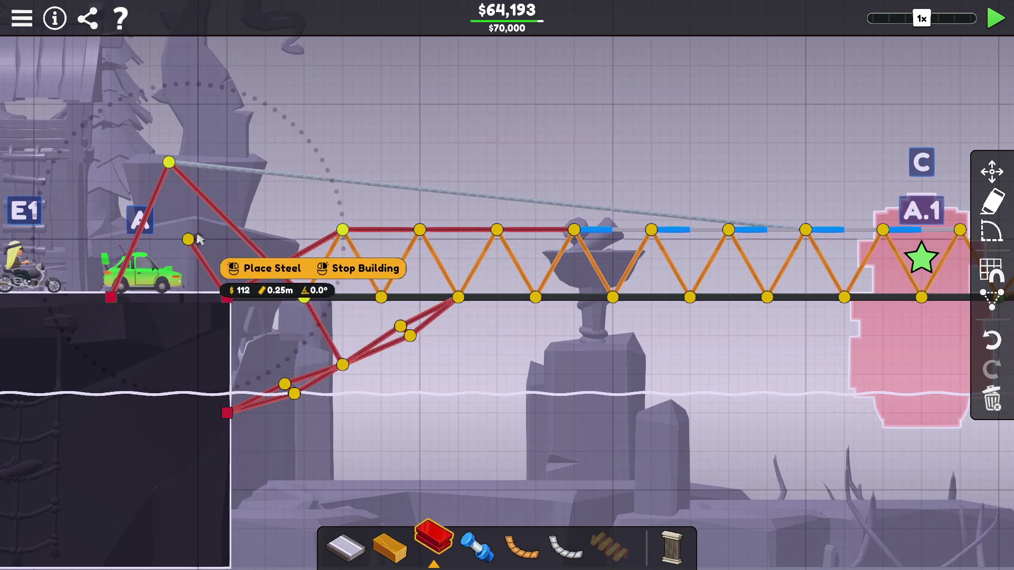
click(198, 240)
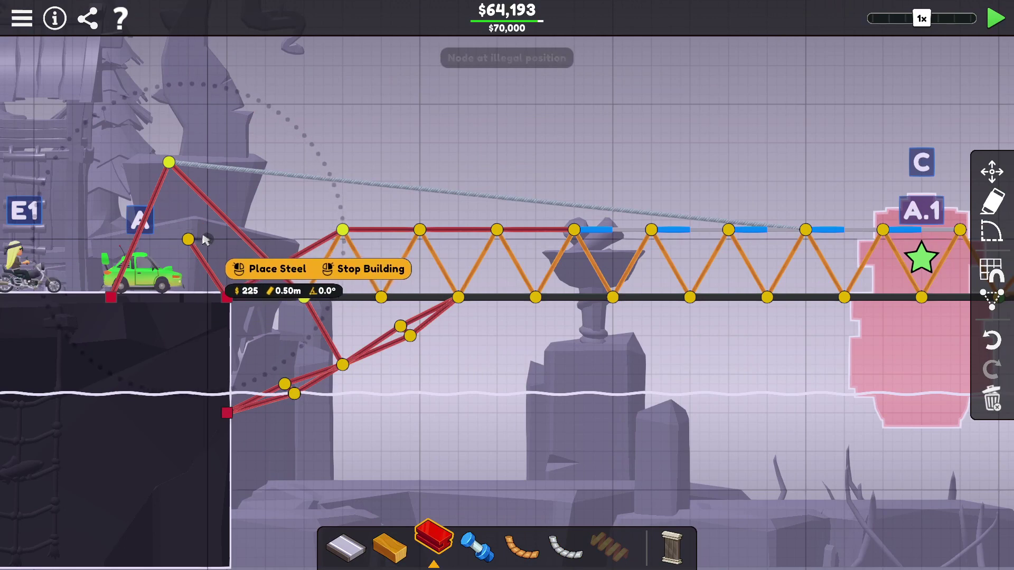
click(207, 230)
click(228, 298)
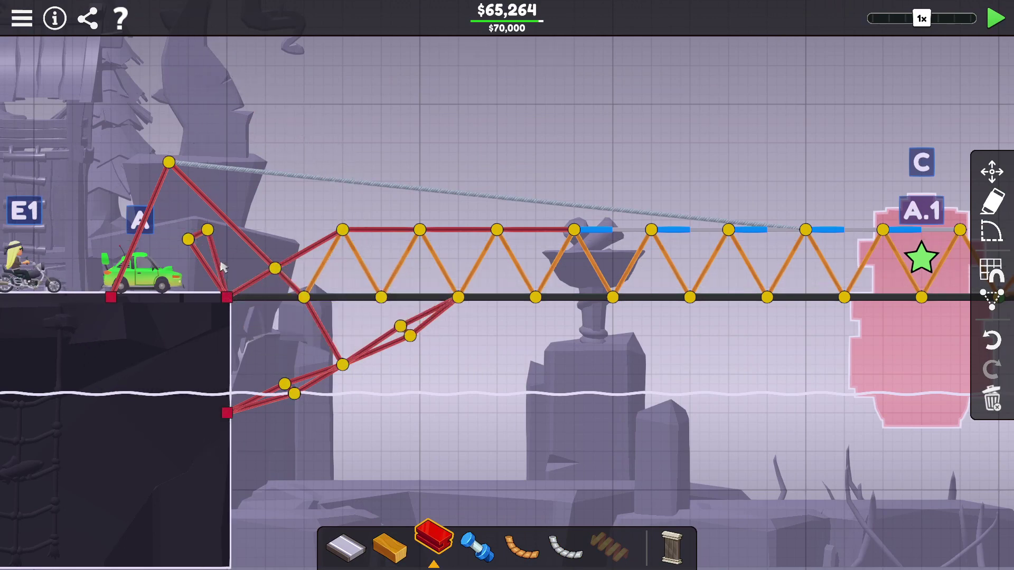
- Add more steel braces up to the tower top, adjust a joint, and test
click(207, 231)
click(261, 267)
click(169, 163)
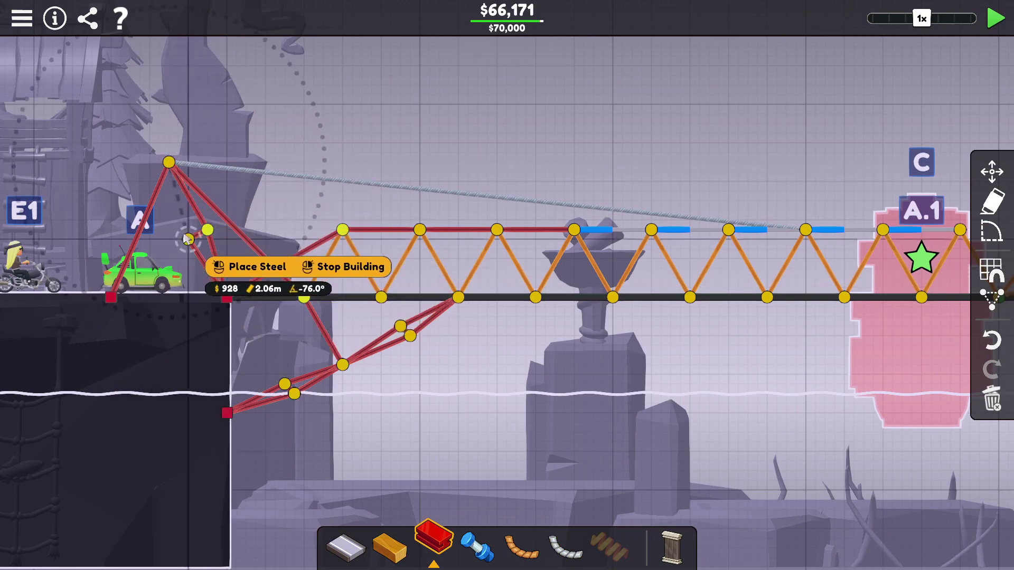
click(189, 238)
click(199, 240)
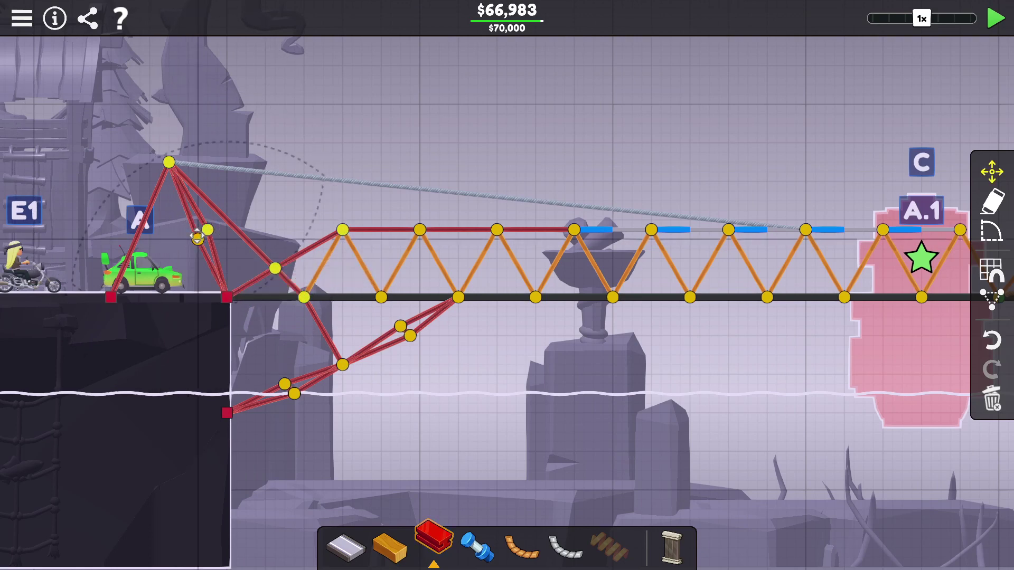
drag(196, 236, 188, 229)
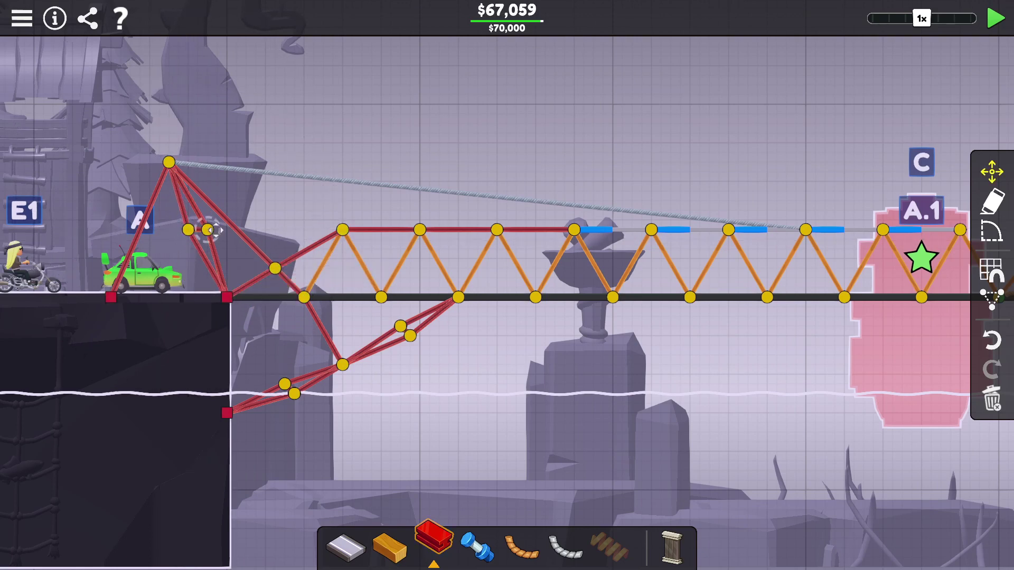
click(994, 19)
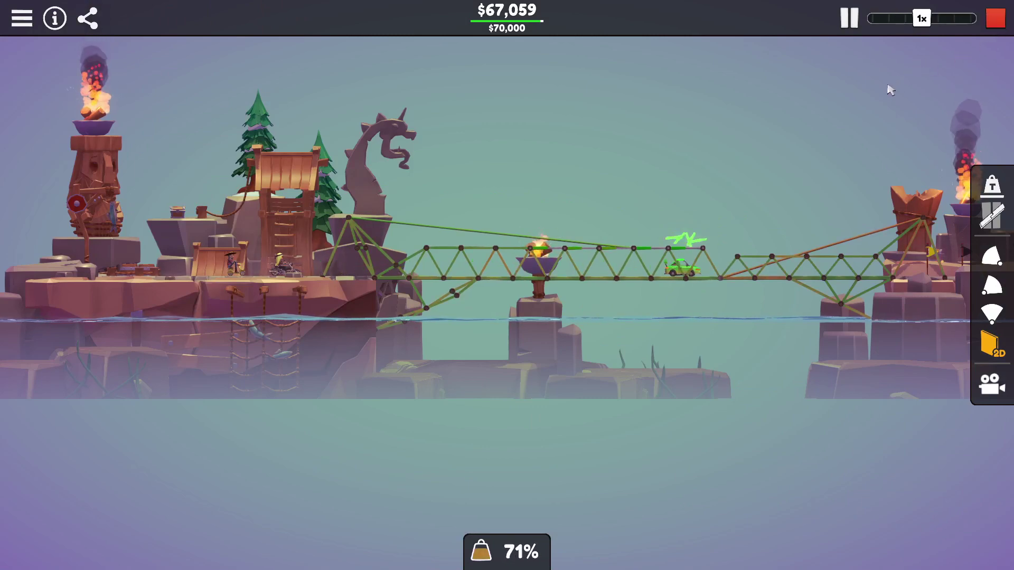
click(995, 18)
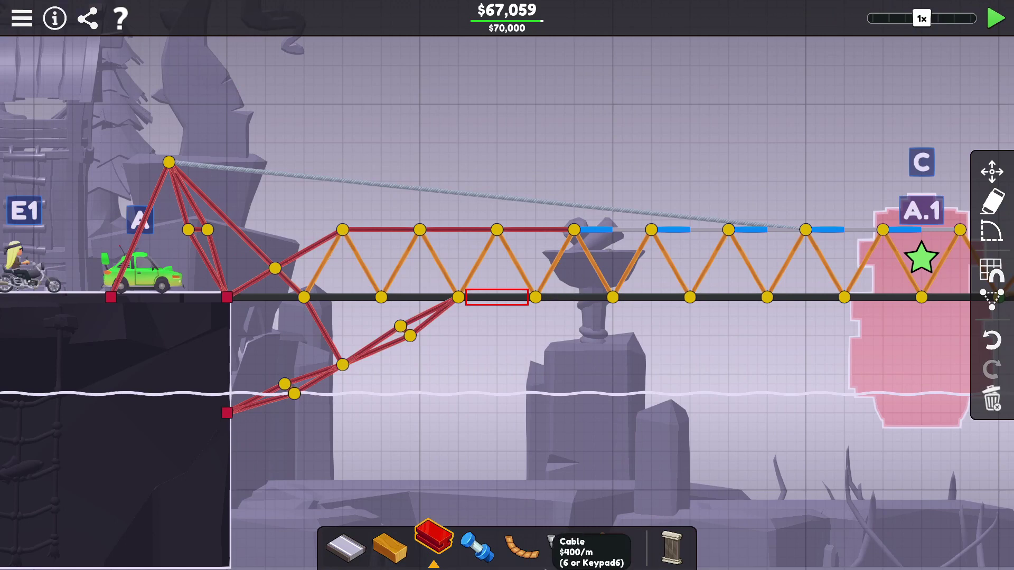
- Run a cable from a lower deck joint to the left tower top and test
click(566, 545)
click(573, 231)
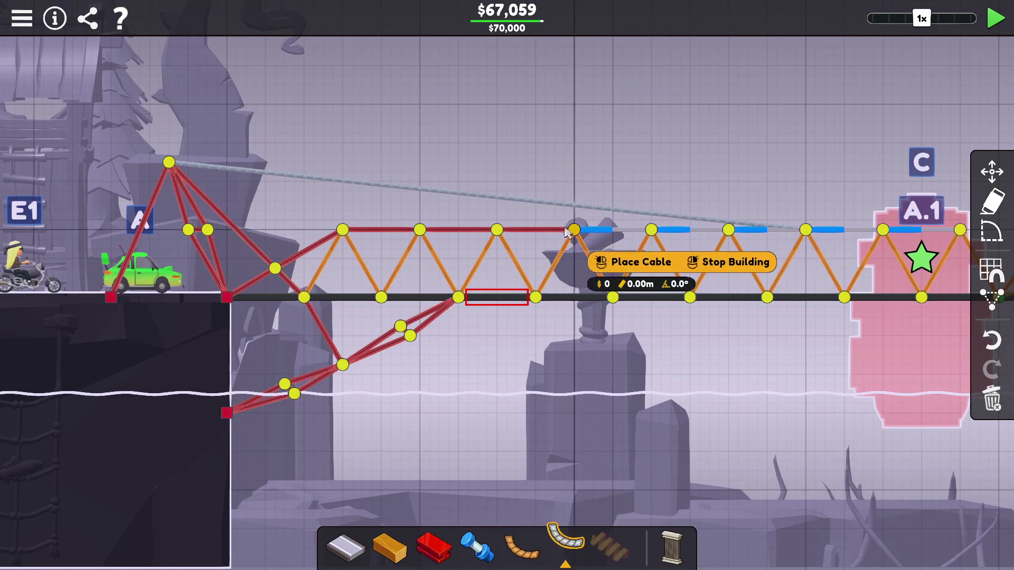
right_click(385, 238)
click(535, 297)
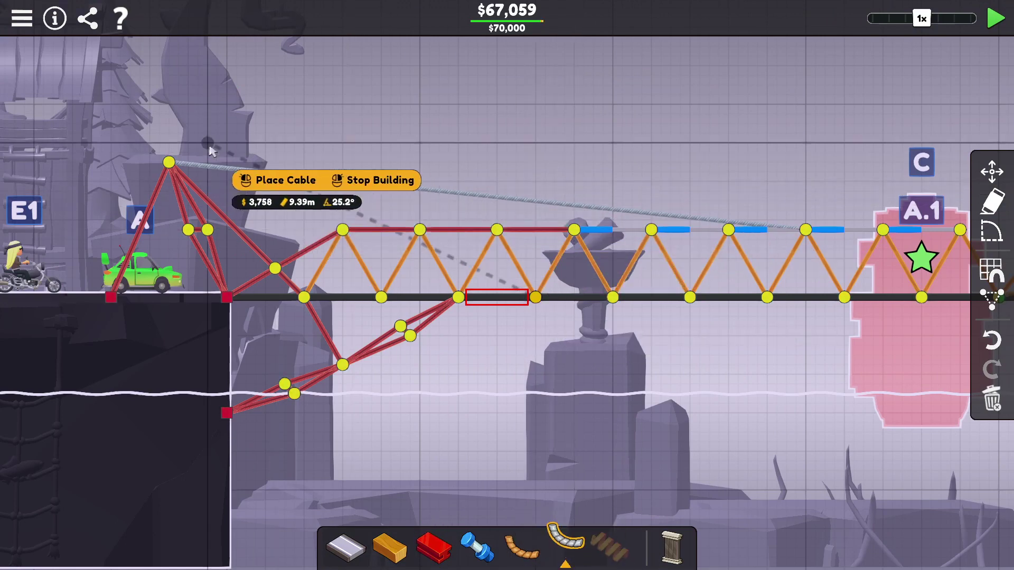
click(169, 163)
right_click(476, 317)
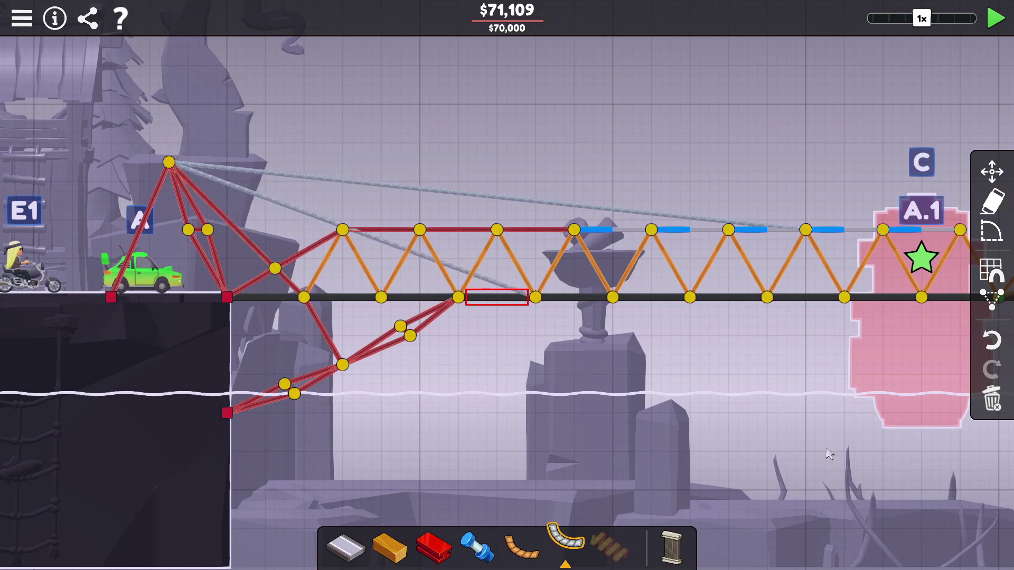
click(996, 19)
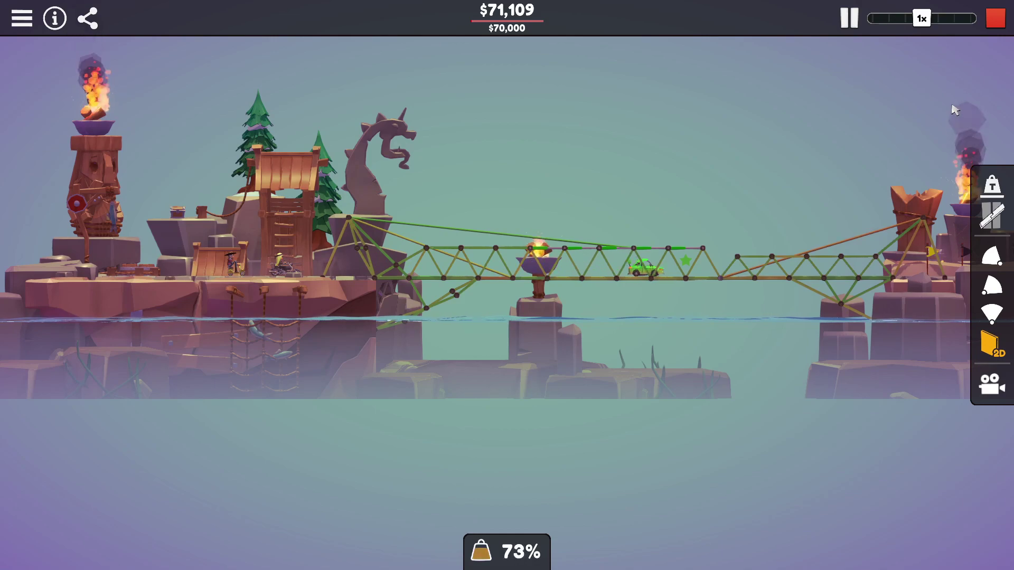
click(996, 19)
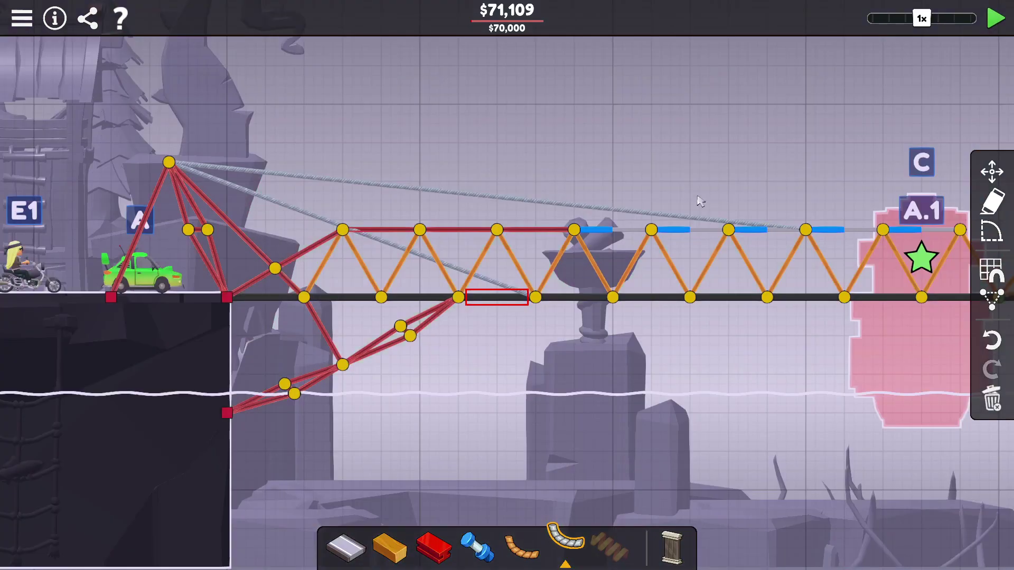
- Replace that cable with a rope from the deck joint to the tower top and retest
click(462, 268)
key(Delete)
click(519, 547)
click(459, 298)
click(169, 164)
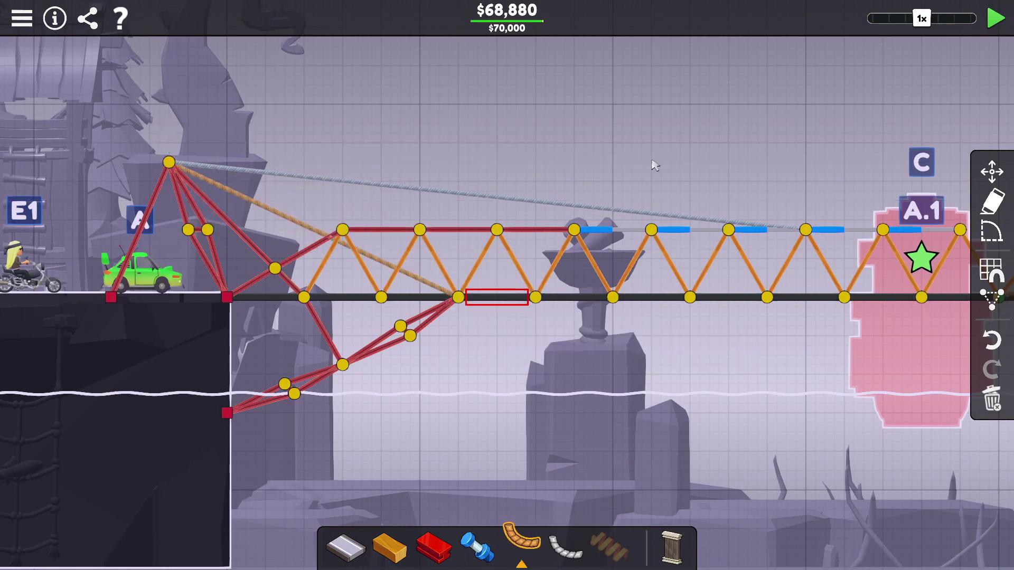
click(997, 18)
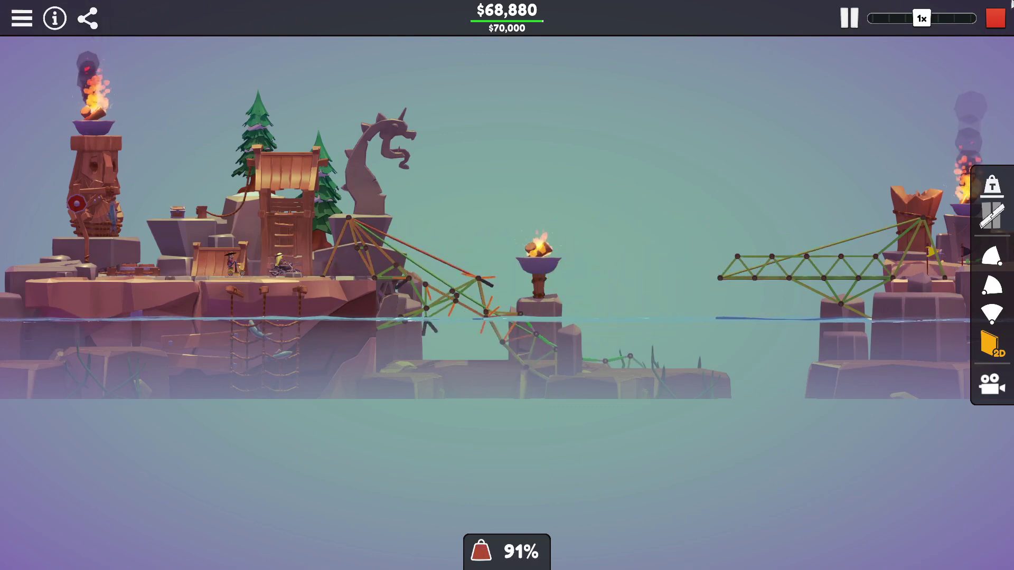
key(space)
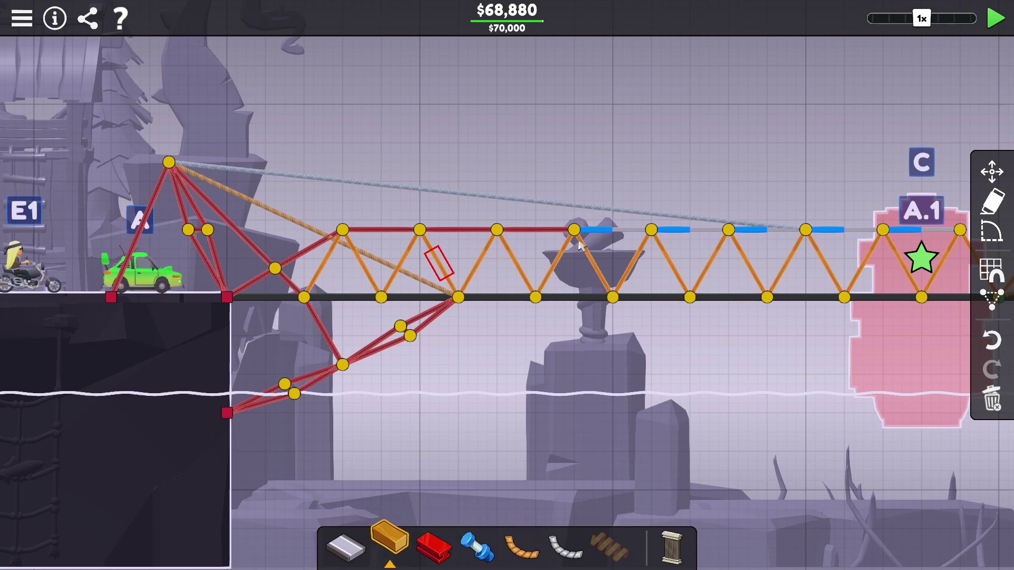
- Redraw the first top-chord segments in wood and run a quick test
click(574, 231)
click(650, 231)
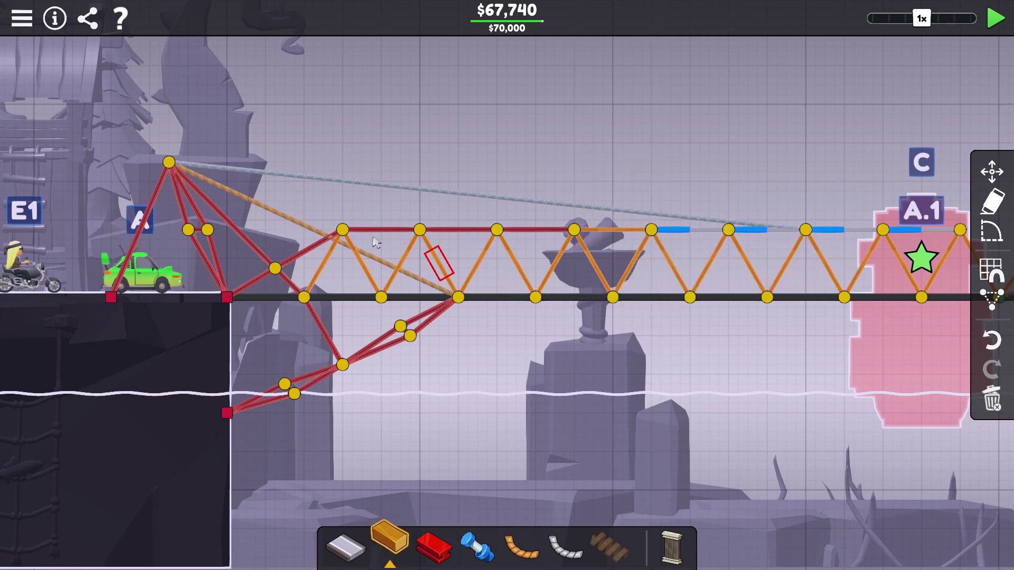
click(341, 231)
click(420, 231)
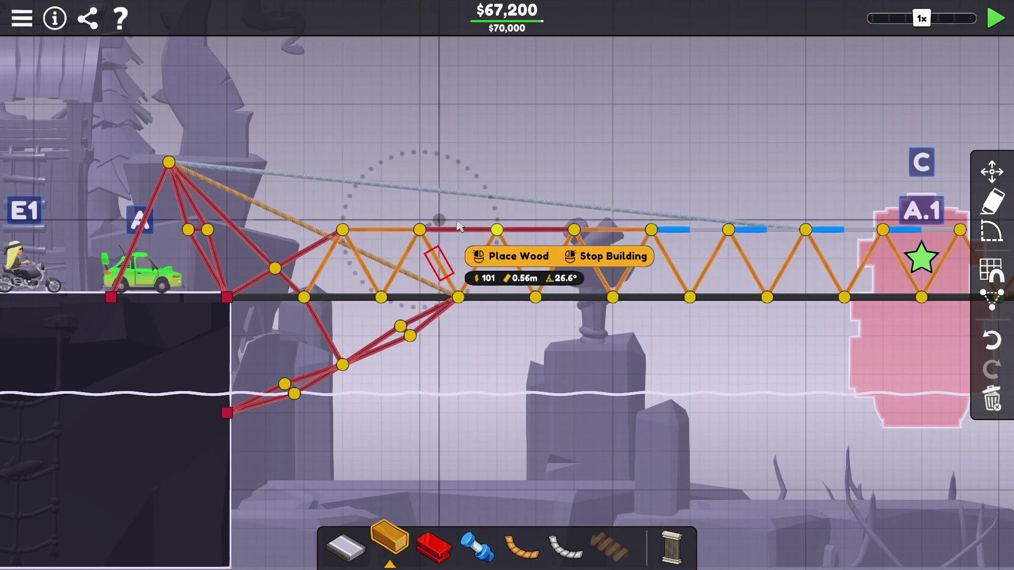
click(497, 231)
click(573, 230)
right_click(573, 231)
click(1000, 19)
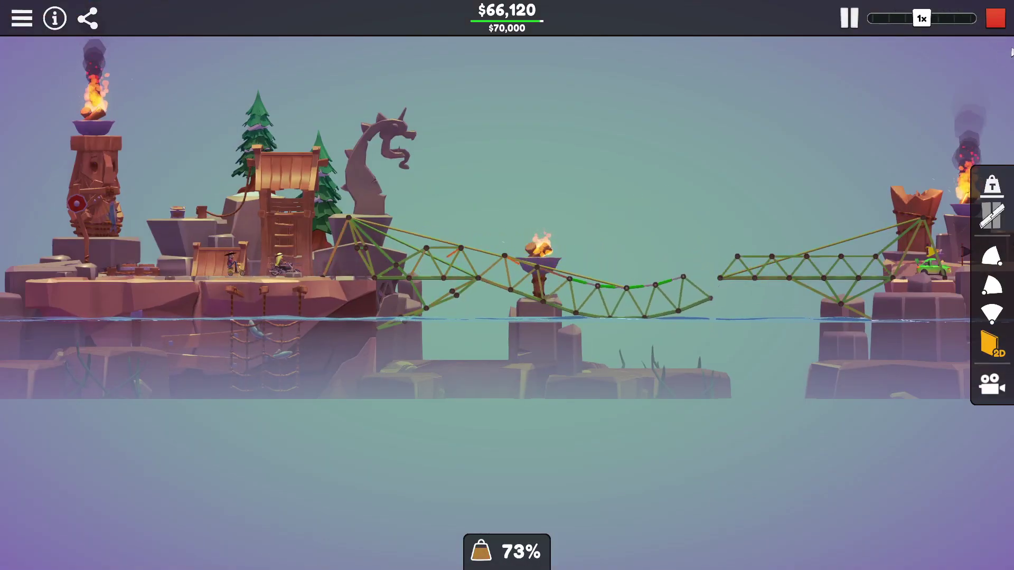
click(997, 18)
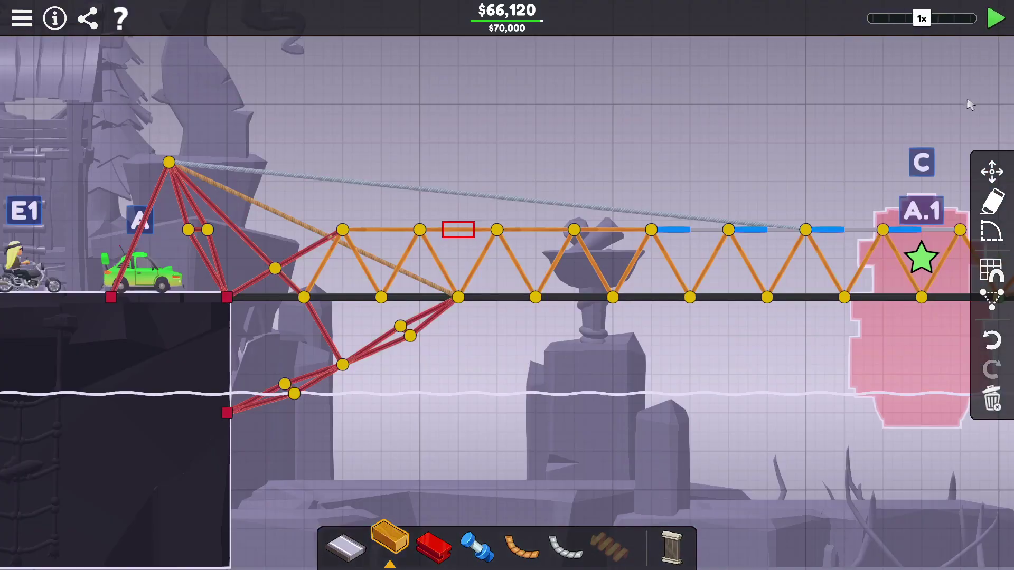
- Continue the wooden top chord over checkpoint A.1, replacing hydraulic sections, and test again
mouse_move(805, 132)
mouse_down()
mouse_move(559, 150)
mouse_move(630, 247)
mouse_up()
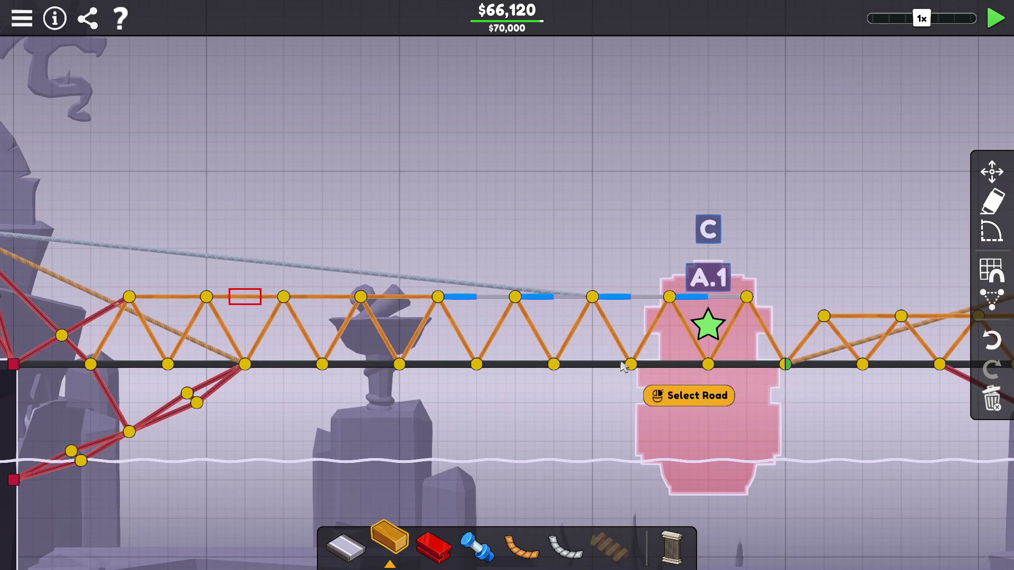
click(437, 297)
click(515, 296)
click(592, 297)
click(669, 297)
right_click(669, 298)
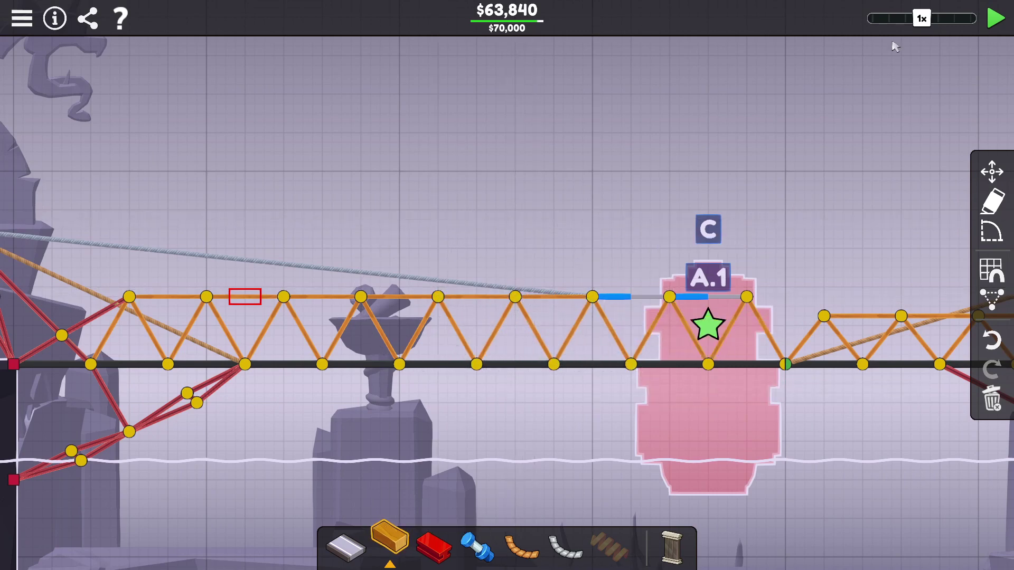
click(996, 21)
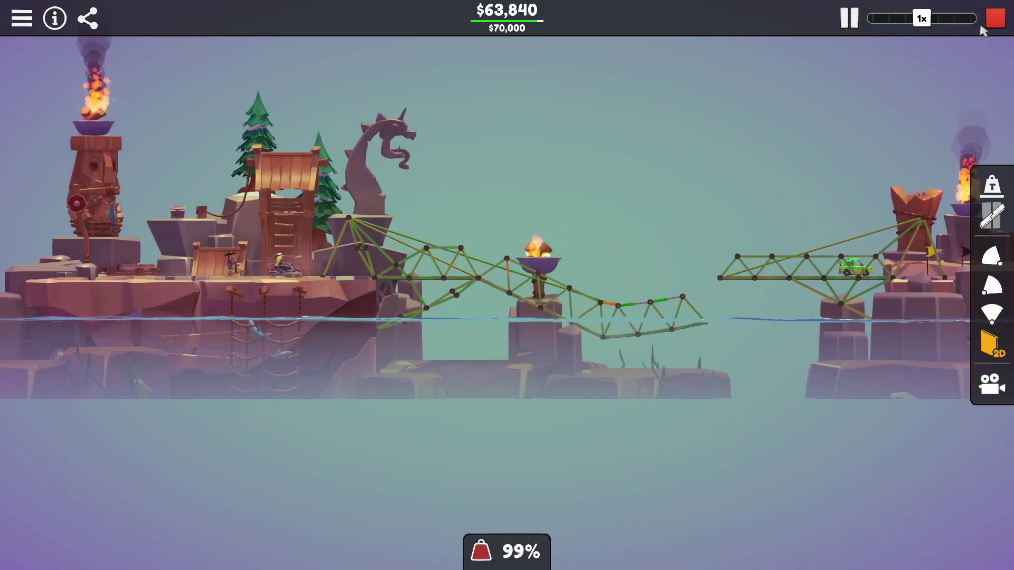
click(996, 19)
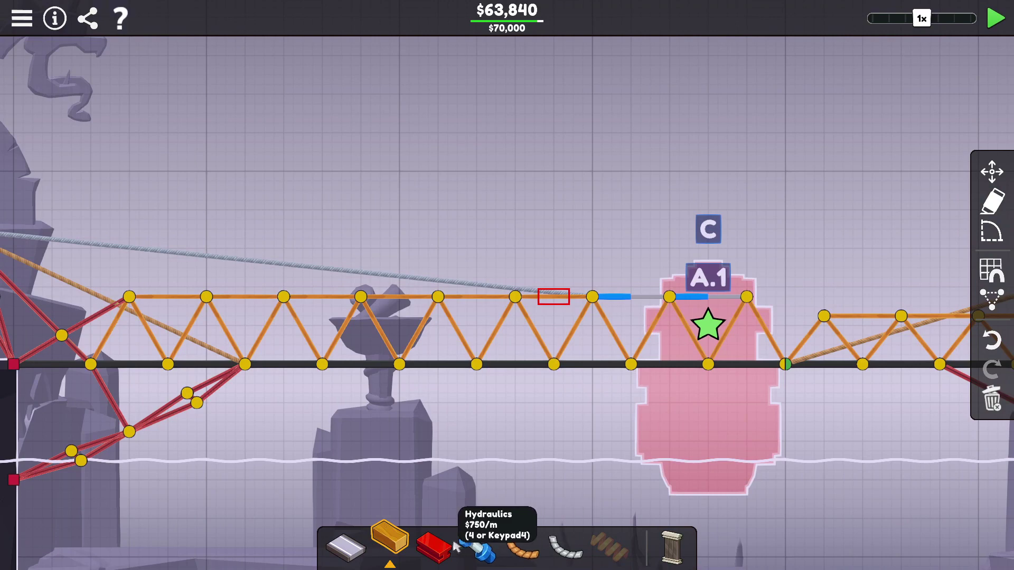
- Reinforce the top chord with a run of steel members and test
click(435, 545)
click(592, 298)
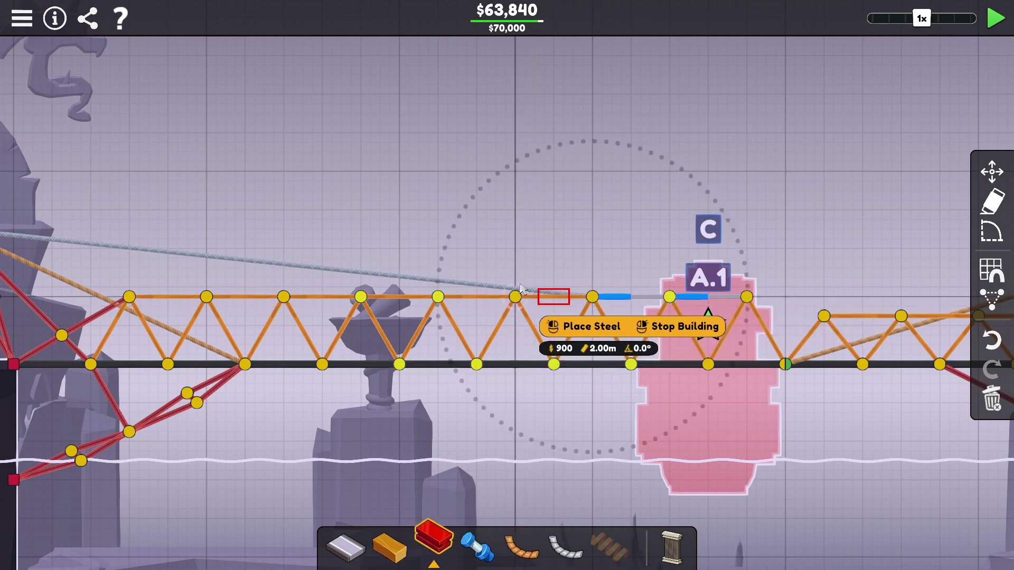
right_click(547, 254)
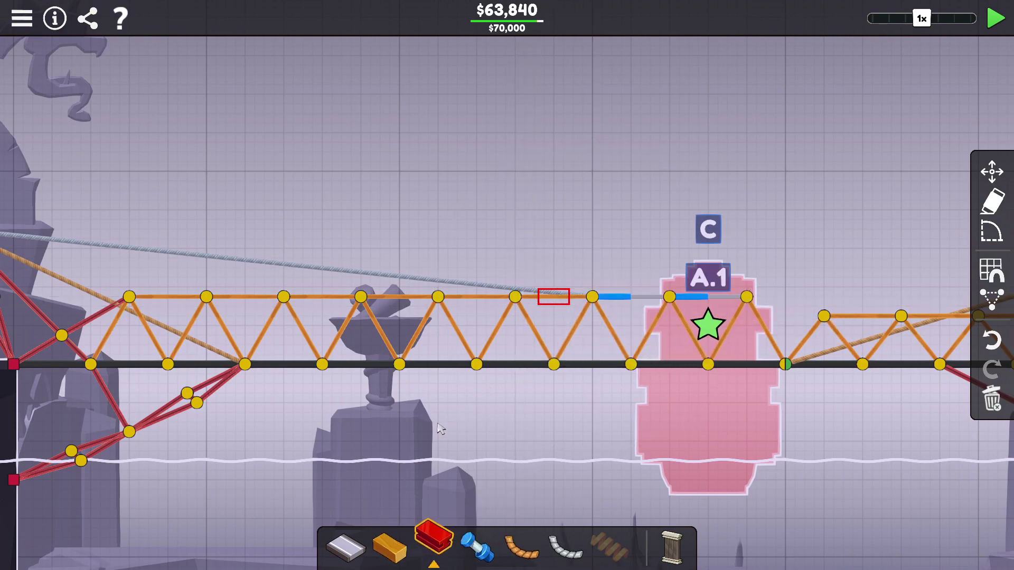
key(Left)
click(649, 299)
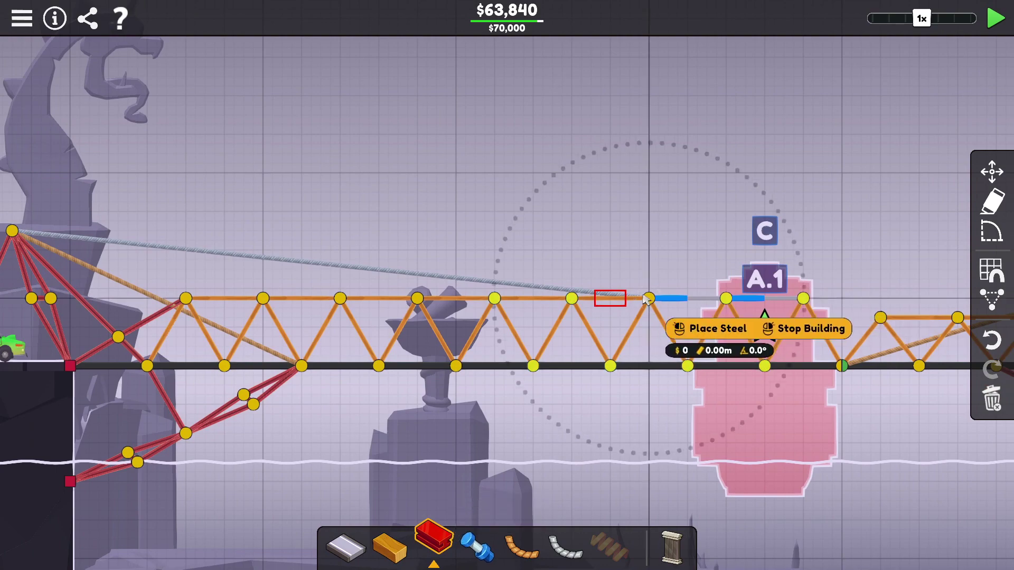
click(571, 299)
click(494, 299)
right_click(522, 249)
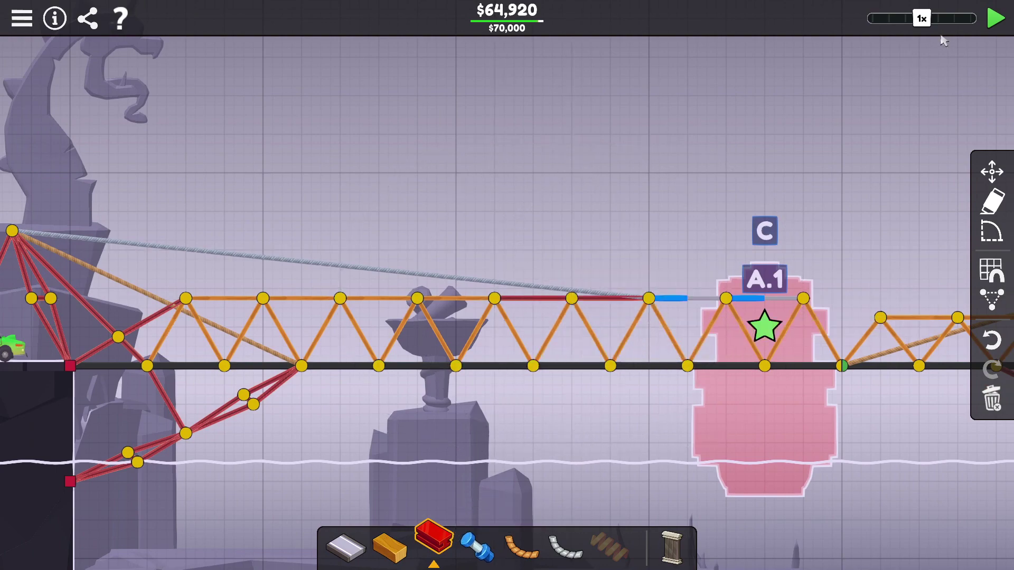
click(995, 19)
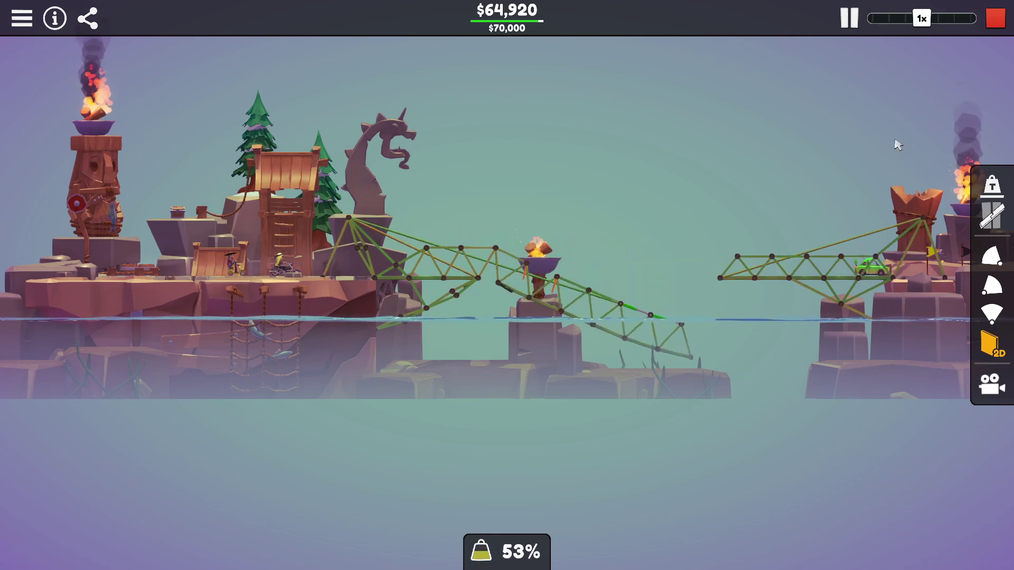
key(space)
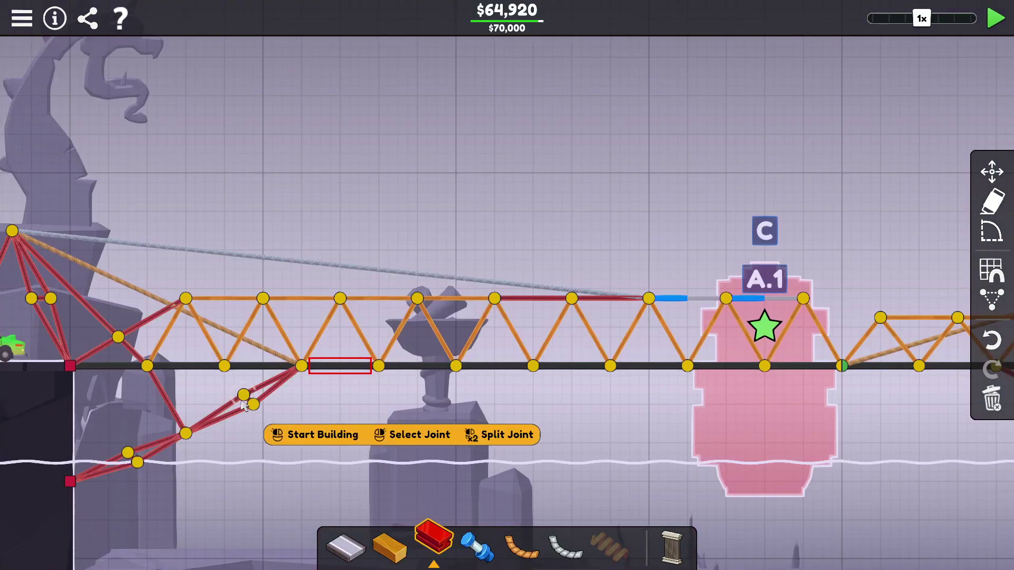
- Add steel bracing under the left deck down toward the lower-left anchor, then test
click(244, 394)
click(224, 365)
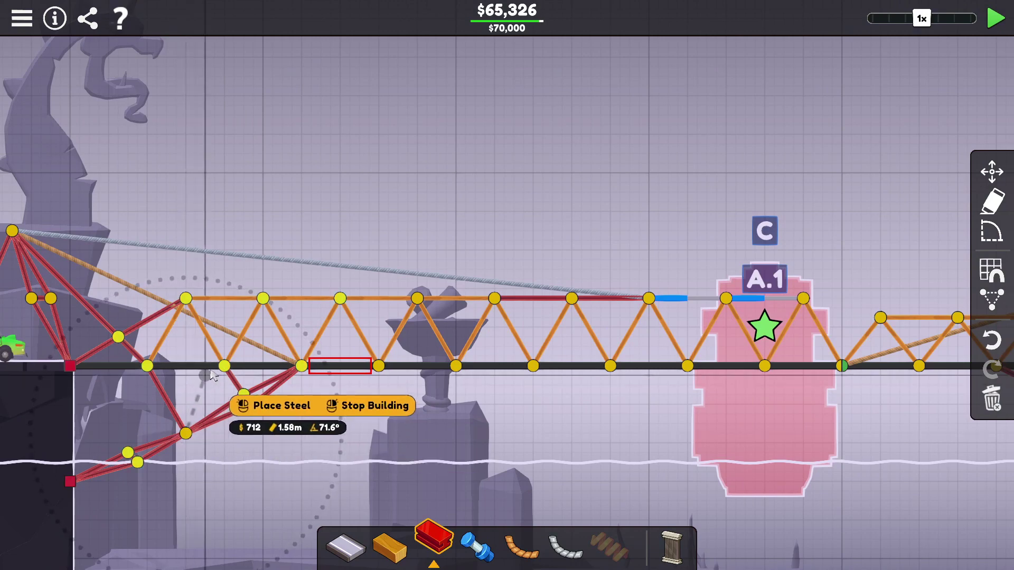
click(252, 404)
click(185, 434)
click(70, 366)
right_click(238, 396)
click(996, 19)
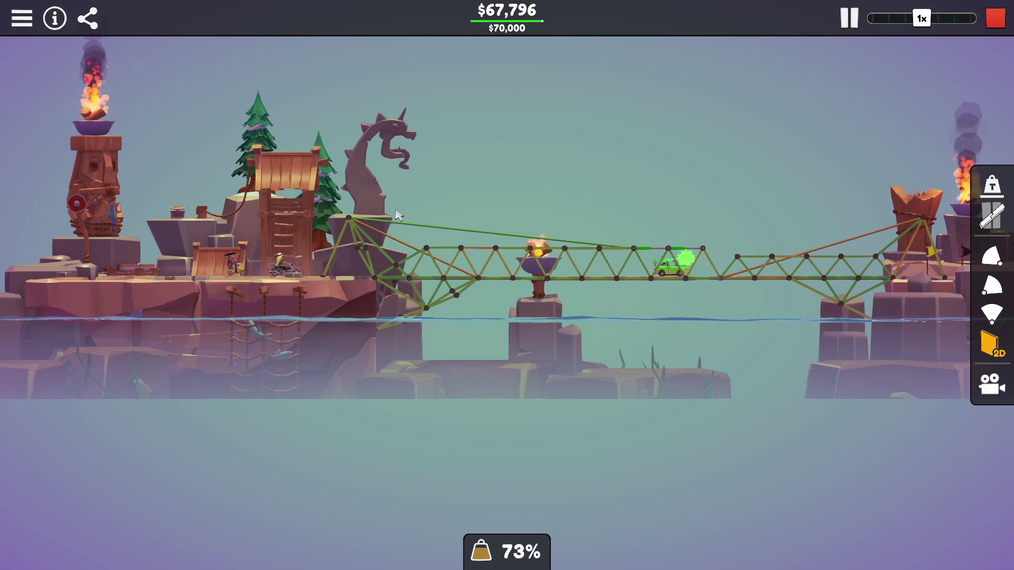
key(space)
- Delete the sloping rope from the left cliff; the ship then passes at 80% stress
click(148, 295)
key(Delete)
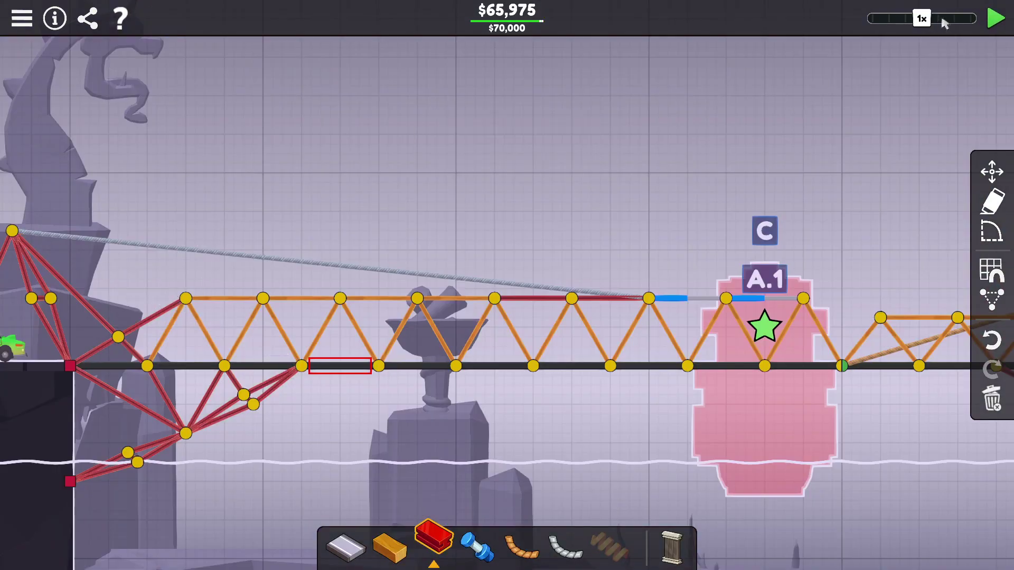
click(1000, 17)
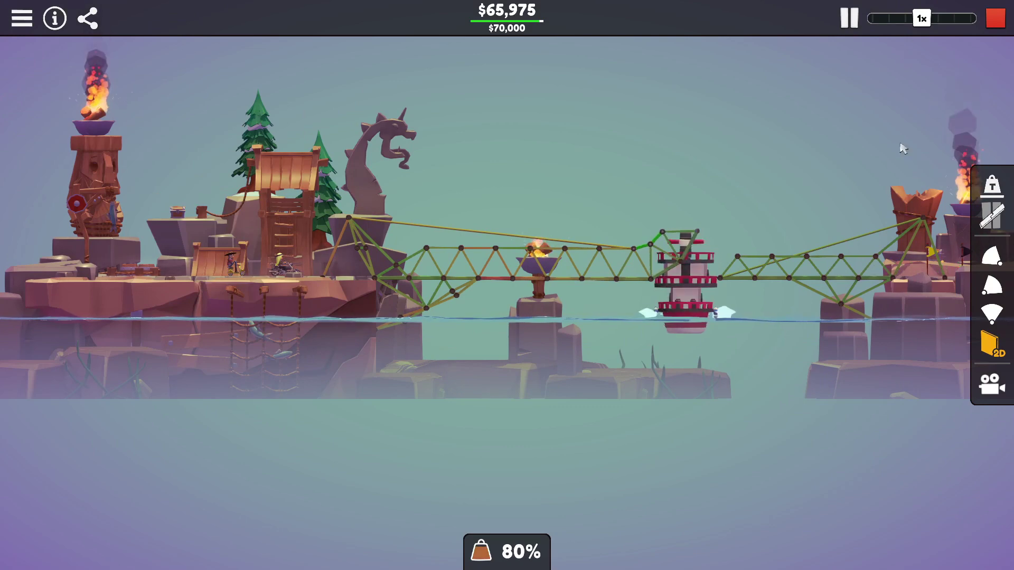
click(1002, 27)
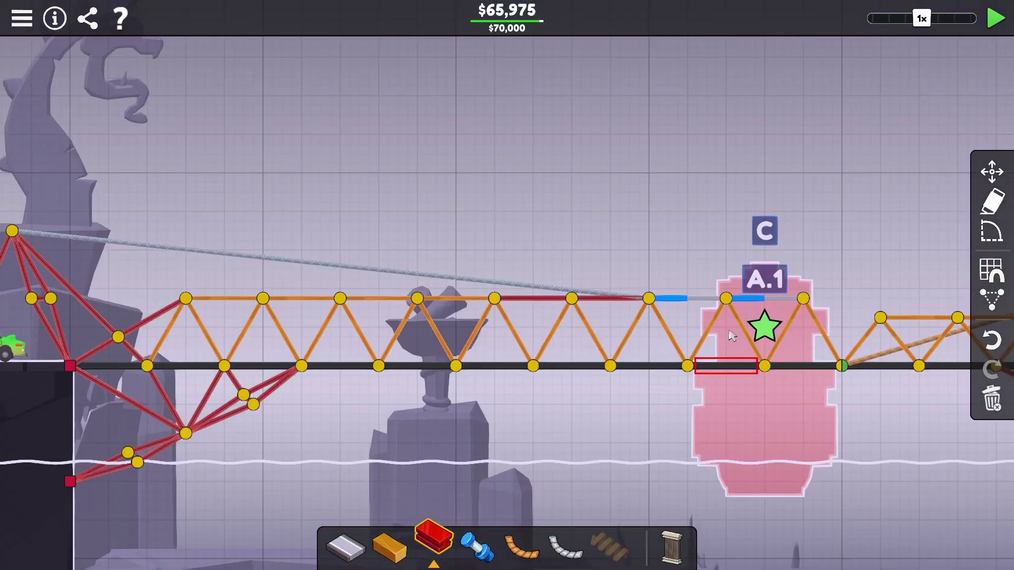
click(708, 334)
key(Delete)
click(670, 333)
key(Delete)
click(476, 547)
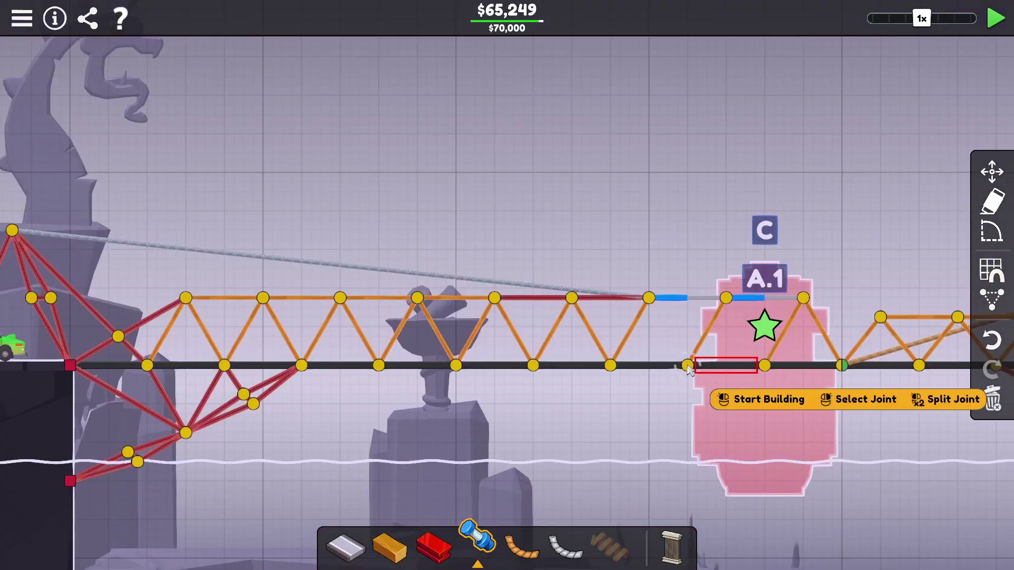
click(686, 364)
click(648, 299)
click(726, 298)
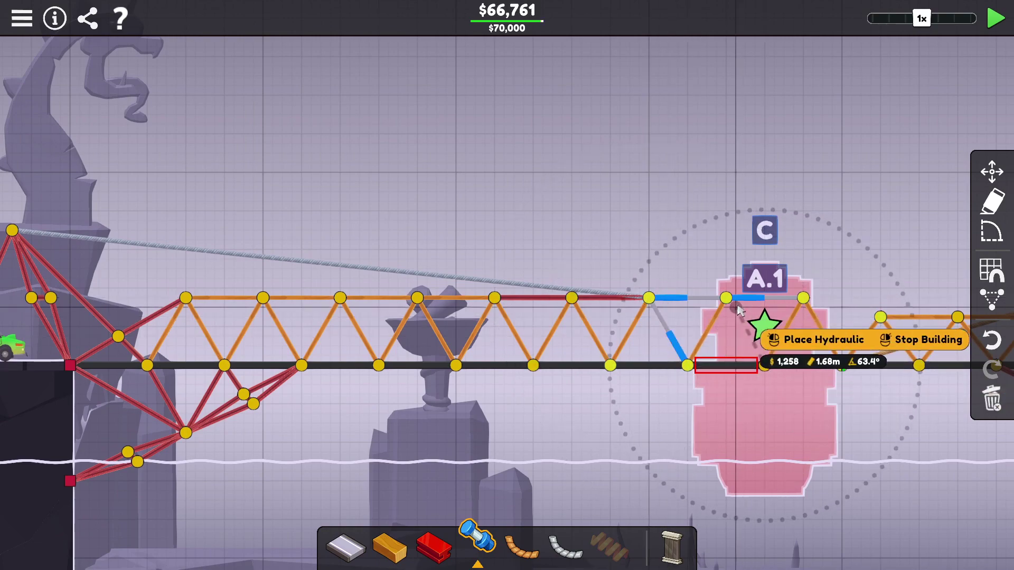
click(766, 365)
click(1001, 23)
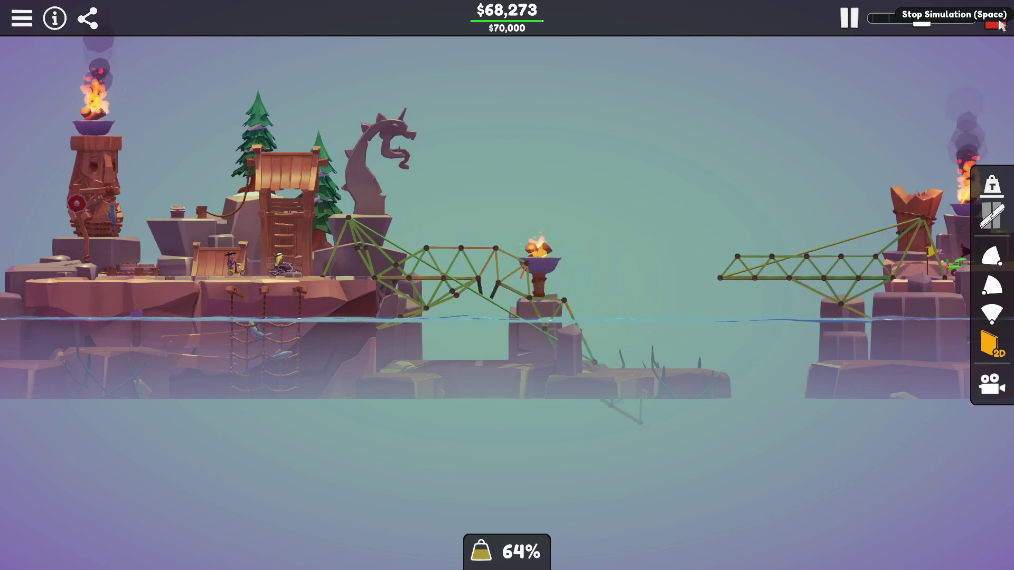
click(1000, 24)
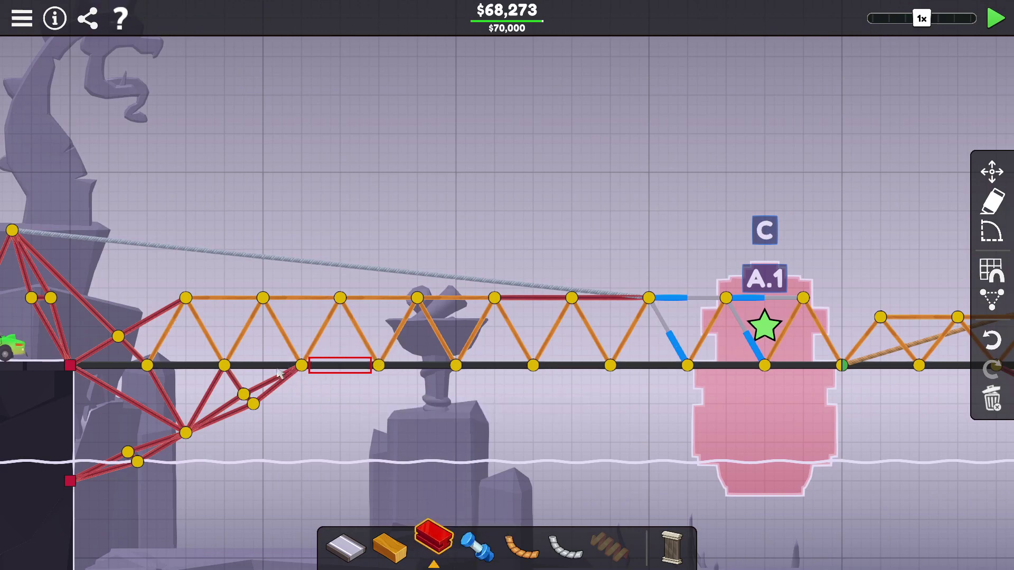
click(301, 364)
click(339, 300)
right_click(339, 300)
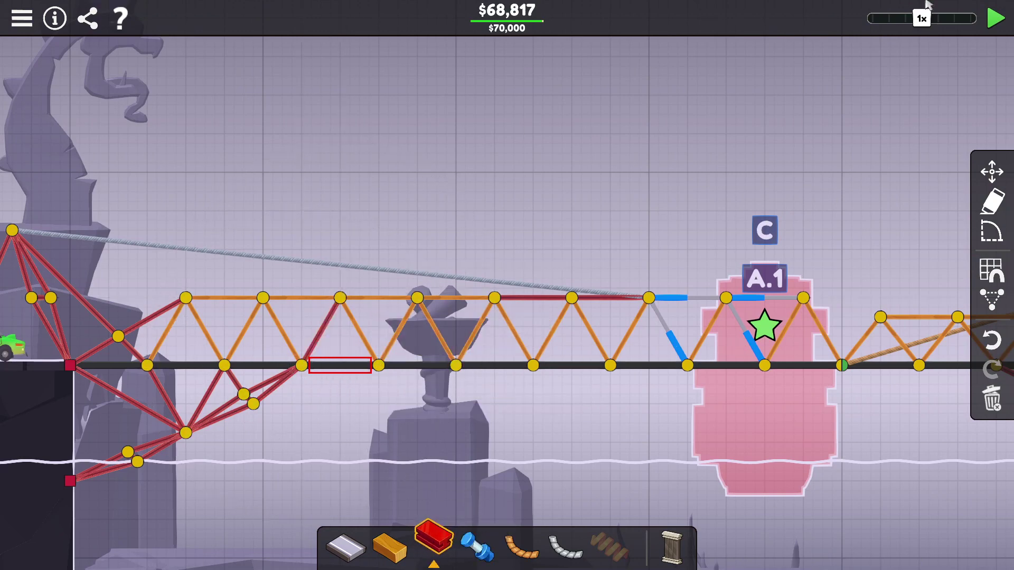
click(995, 29)
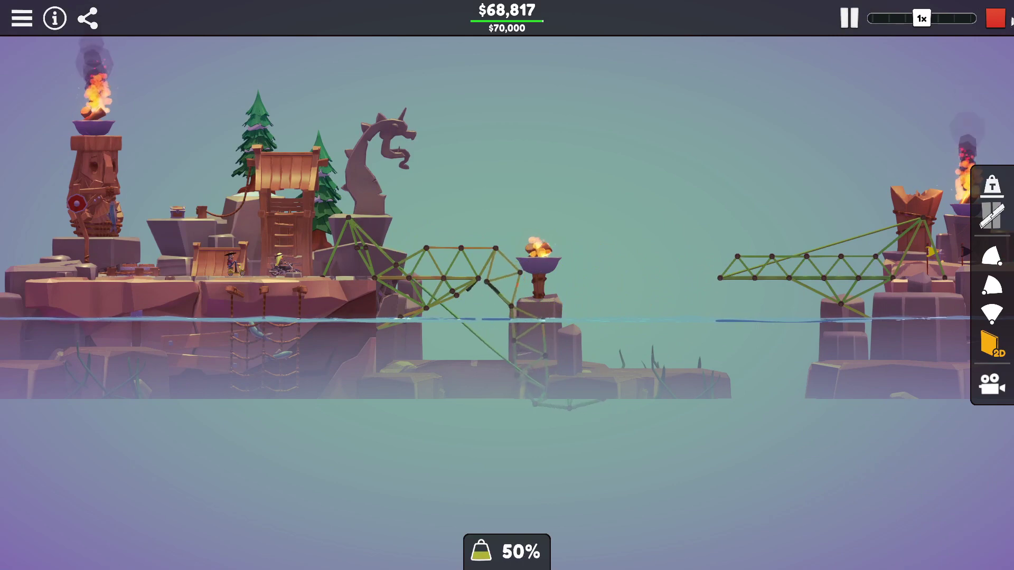
click(995, 17)
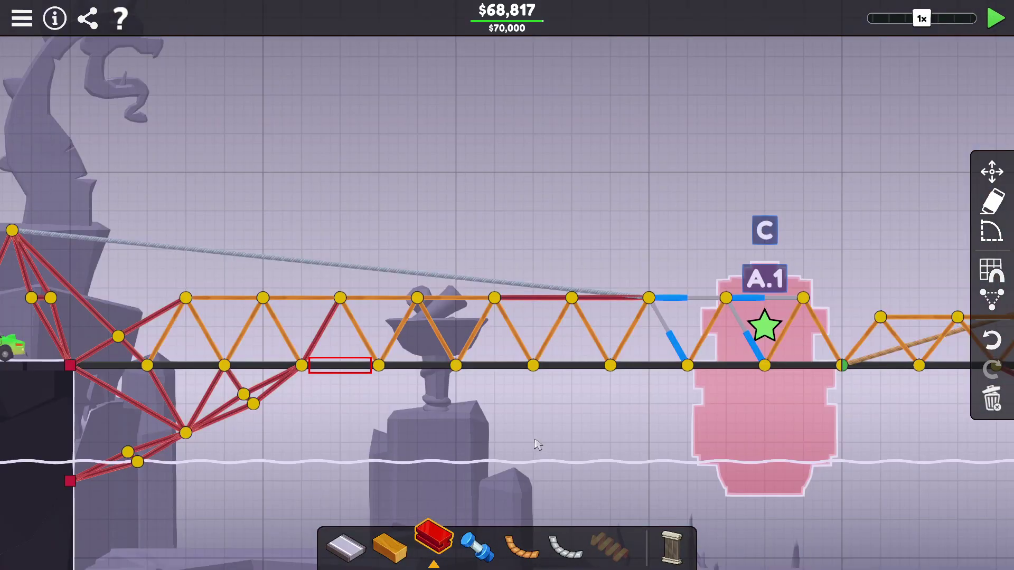
click(388, 546)
click(763, 364)
click(765, 327)
right_click(764, 327)
click(995, 18)
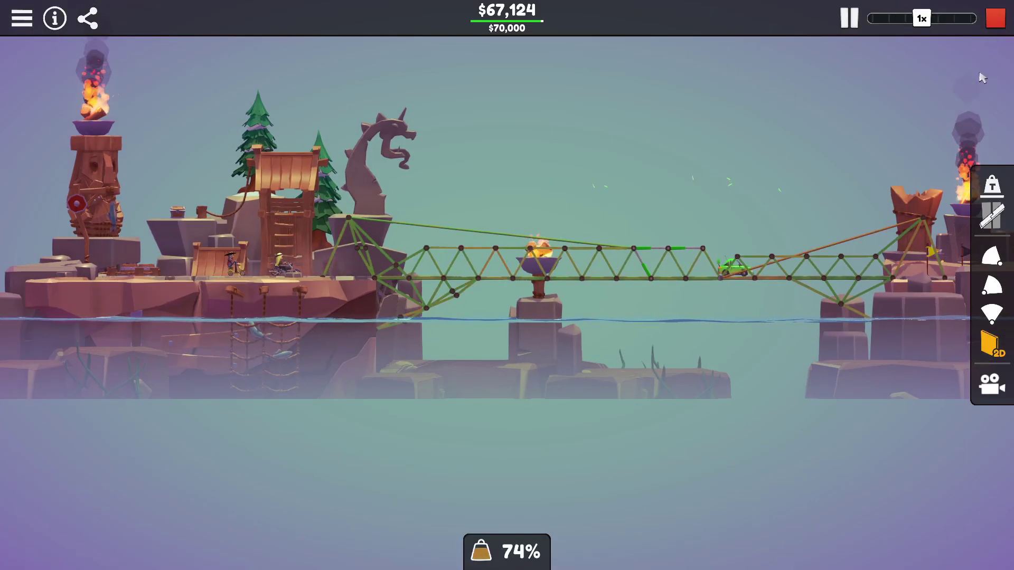
key(space)
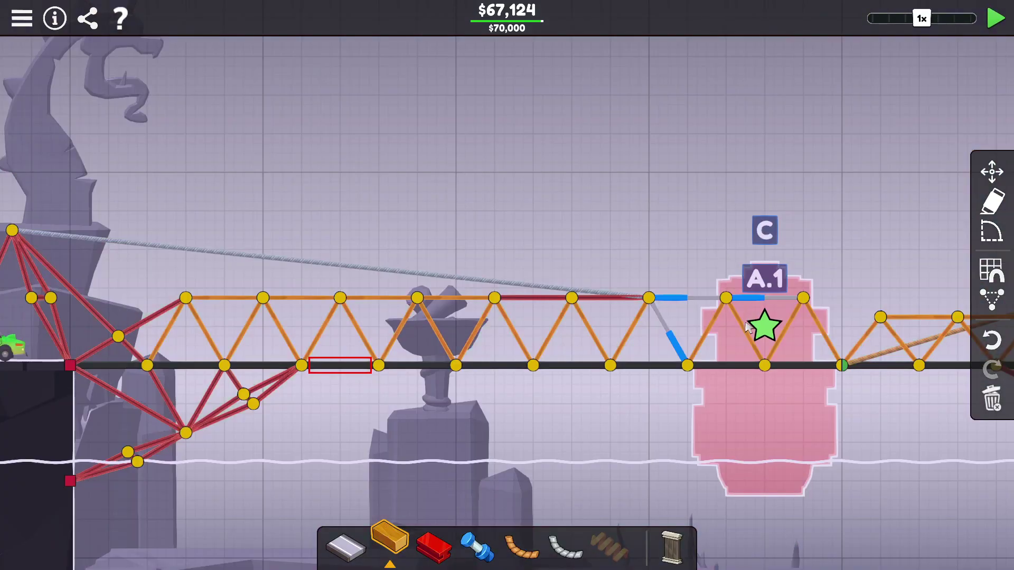
click(687, 365)
click(650, 299)
right_click(650, 237)
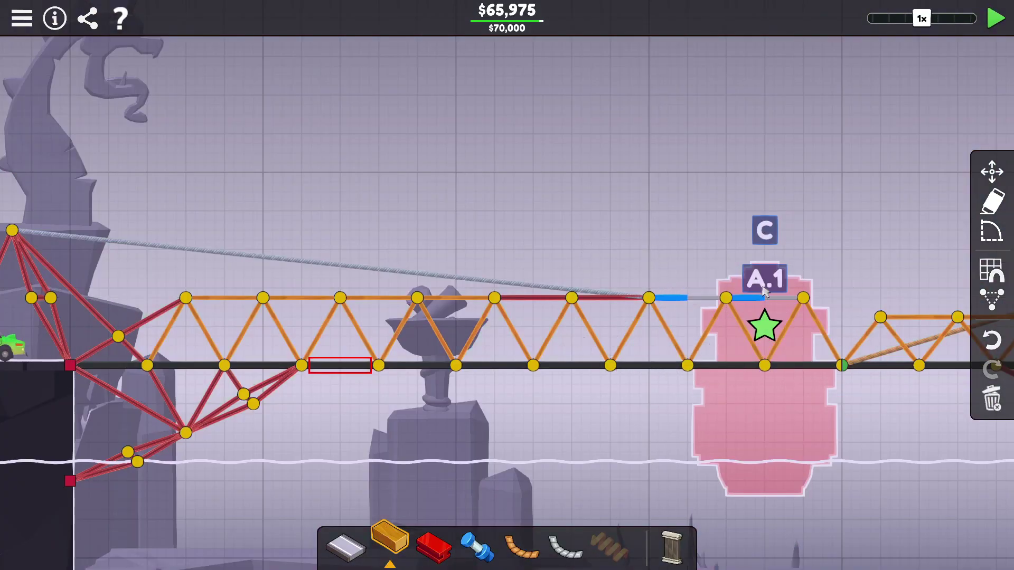
click(475, 543)
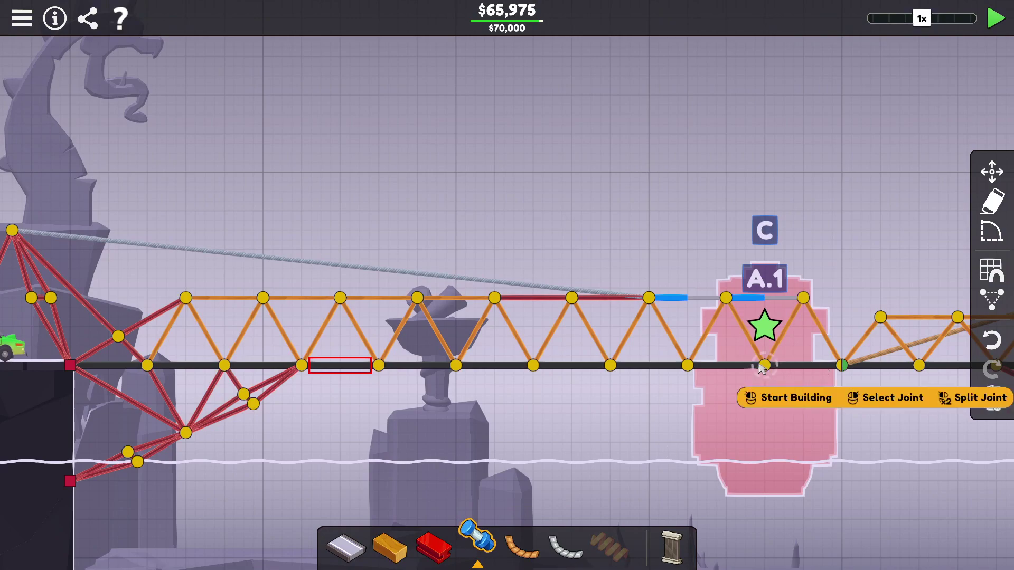
click(764, 364)
click(745, 332)
click(1000, 17)
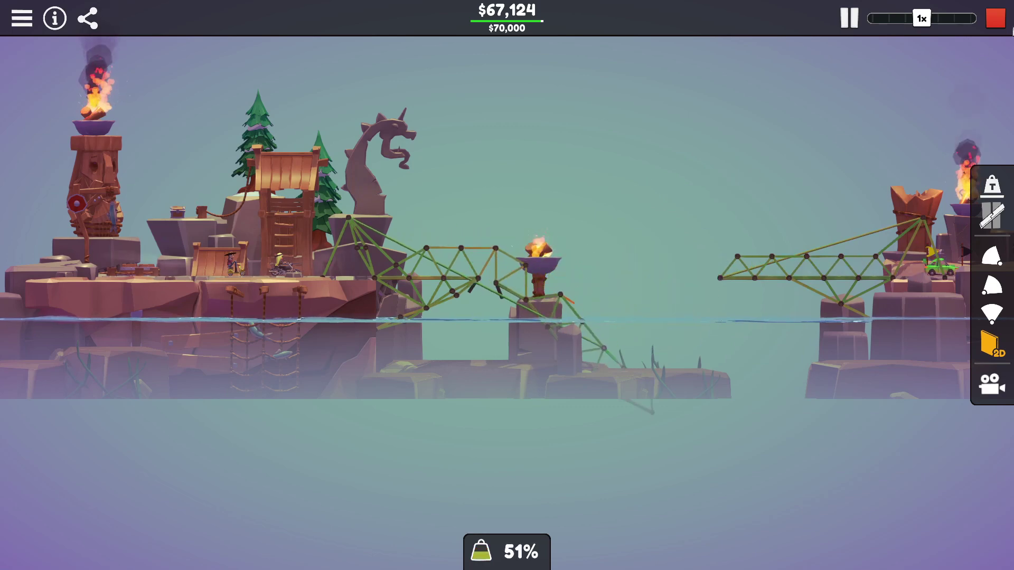
click(1000, 17)
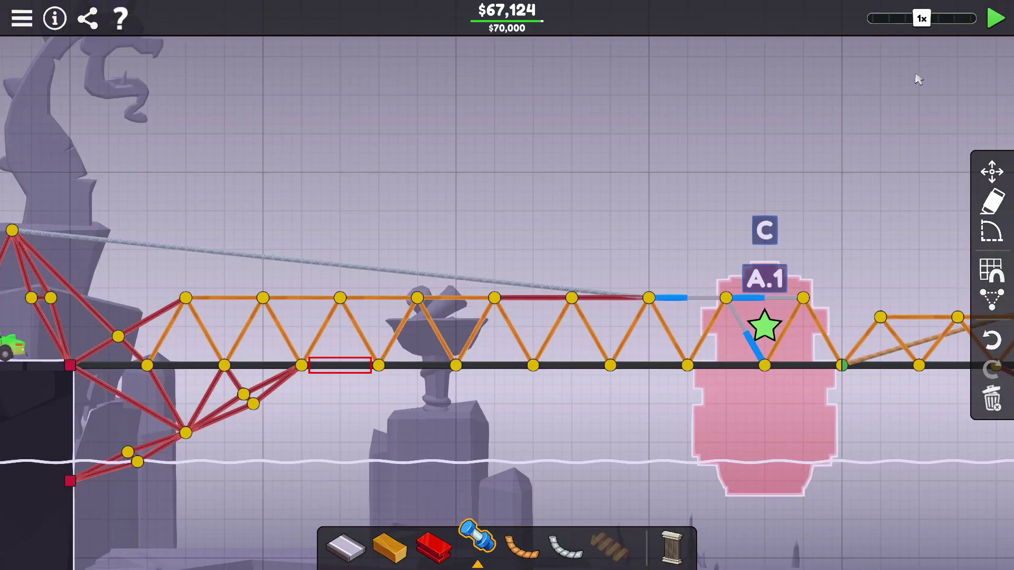
click(390, 545)
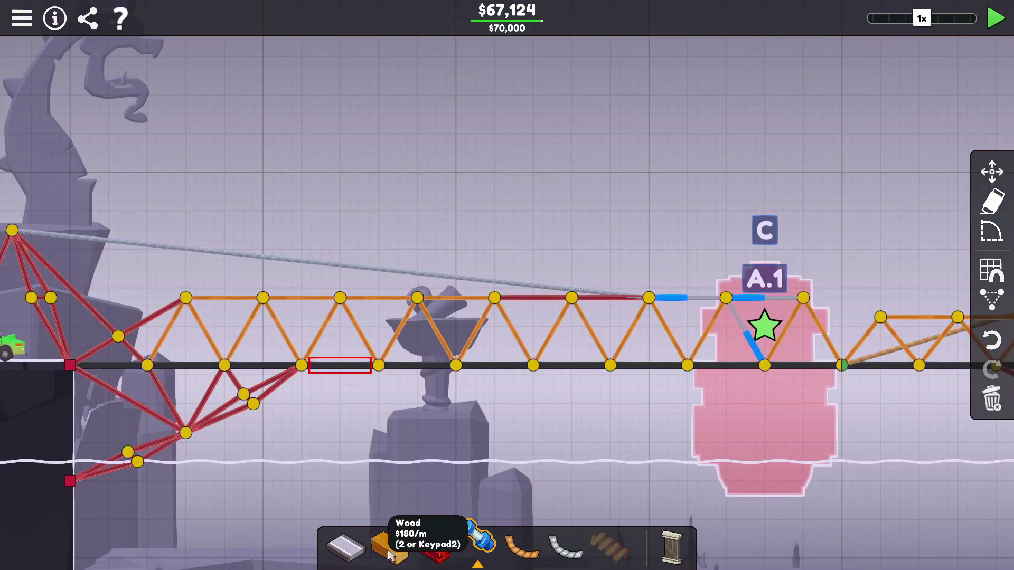
click(763, 365)
click(728, 299)
right_click(765, 325)
click(994, 24)
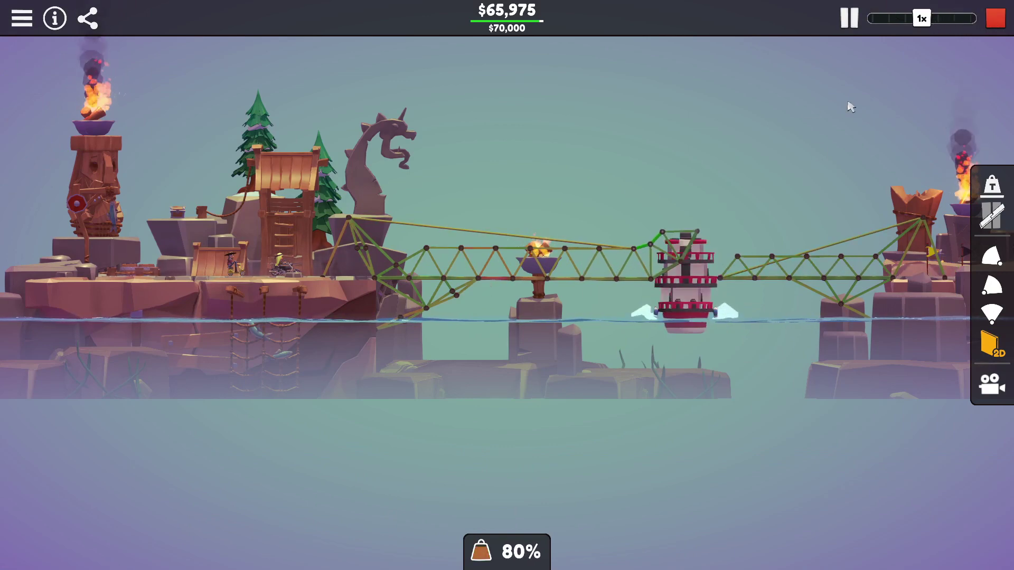
click(996, 20)
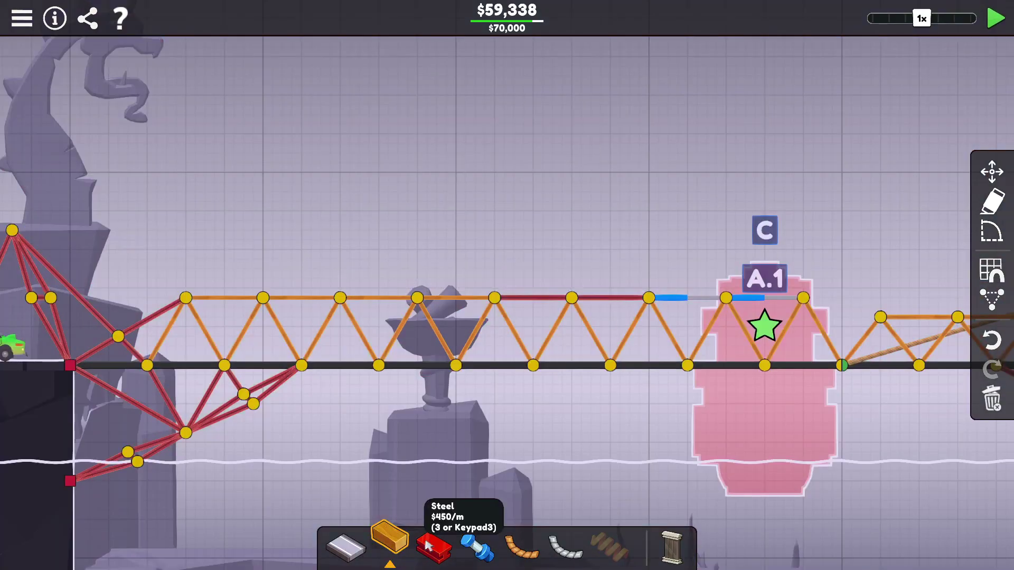
- Draw a hydraulic chain leftward from the top chord, then delete the stray hydraulic arc
click(649, 298)
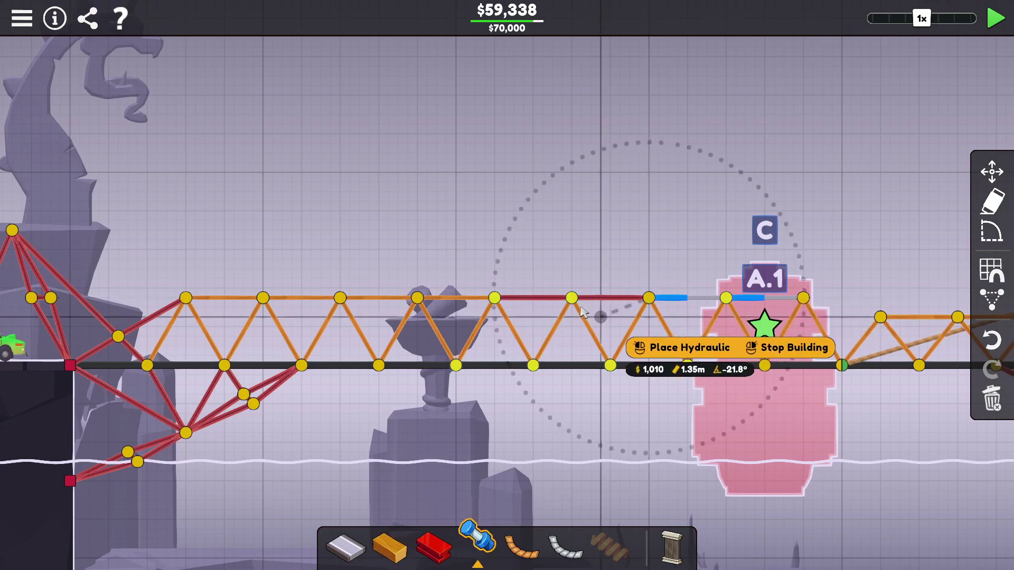
click(151, 196)
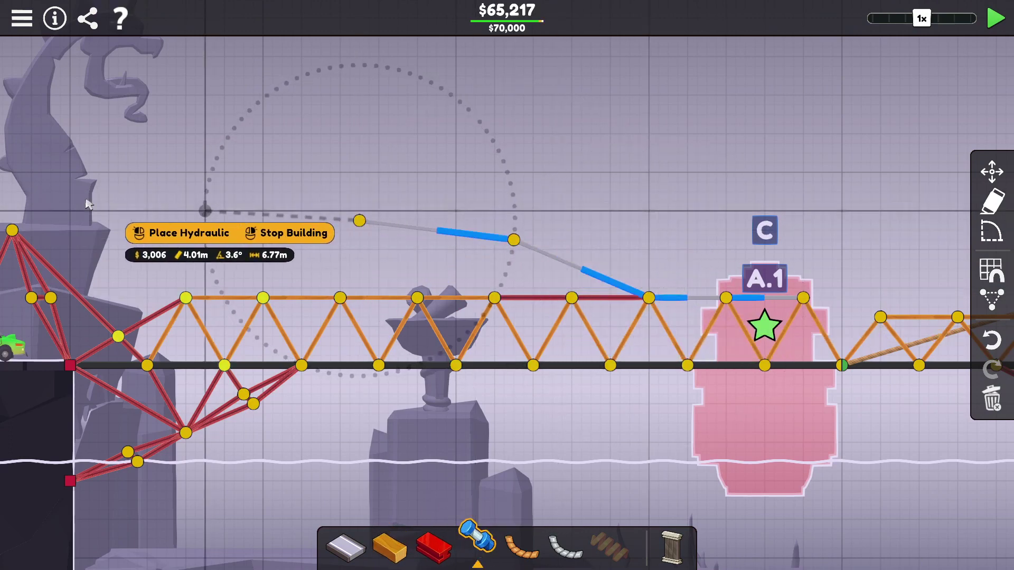
click(131, 201)
right_click(127, 202)
drag(137, 195, 523, 257)
key(Delete)
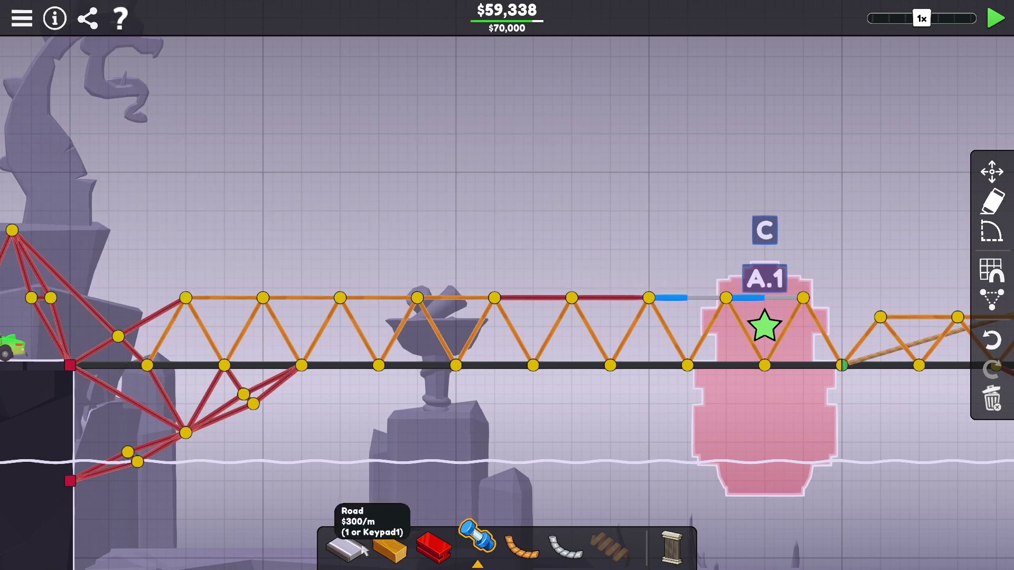
- Run a hydraulic chain from the left cliff top to the top chord above the boat, then test
click(13, 230)
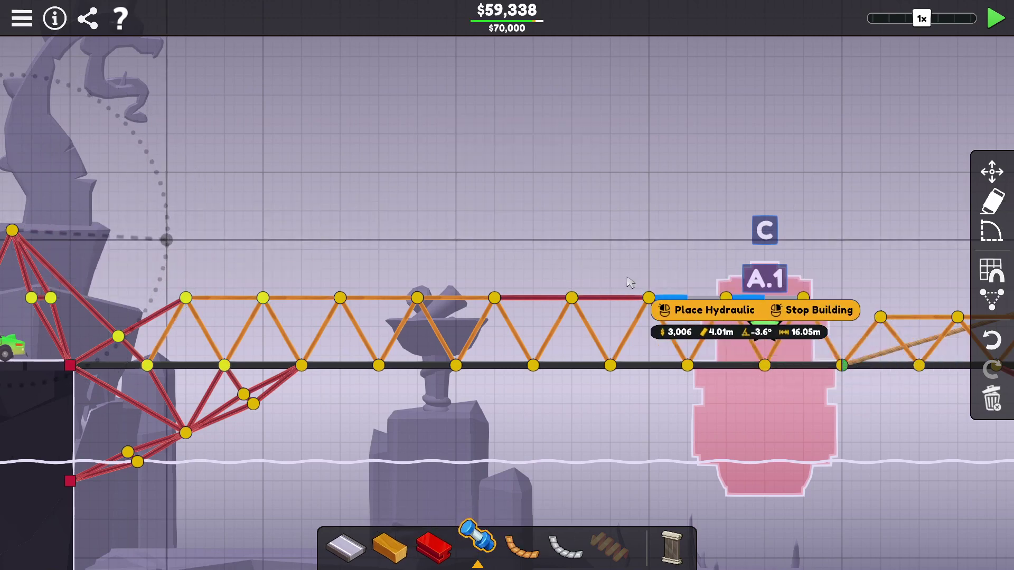
click(166, 250)
click(651, 301)
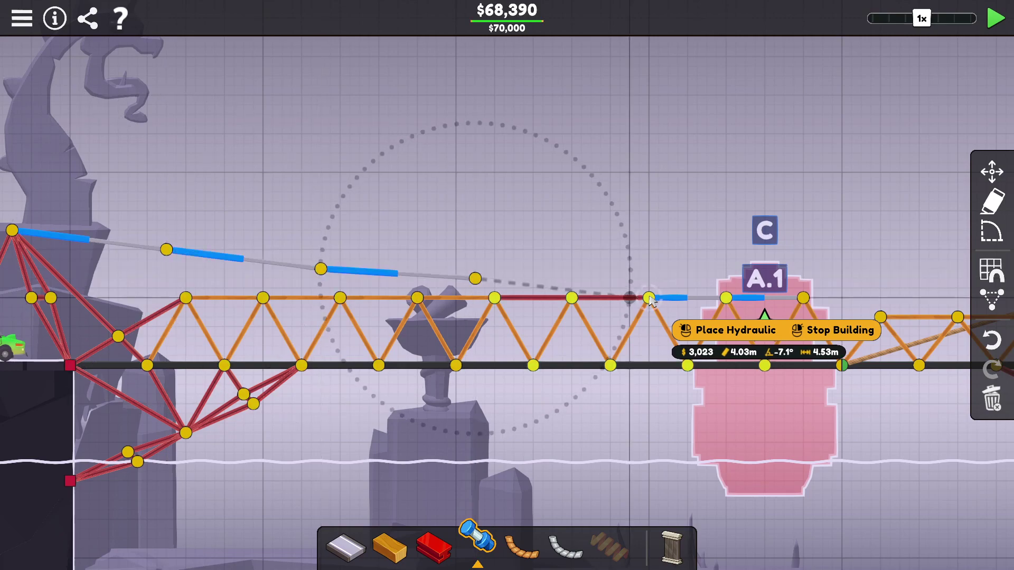
click(652, 302)
key(Escape)
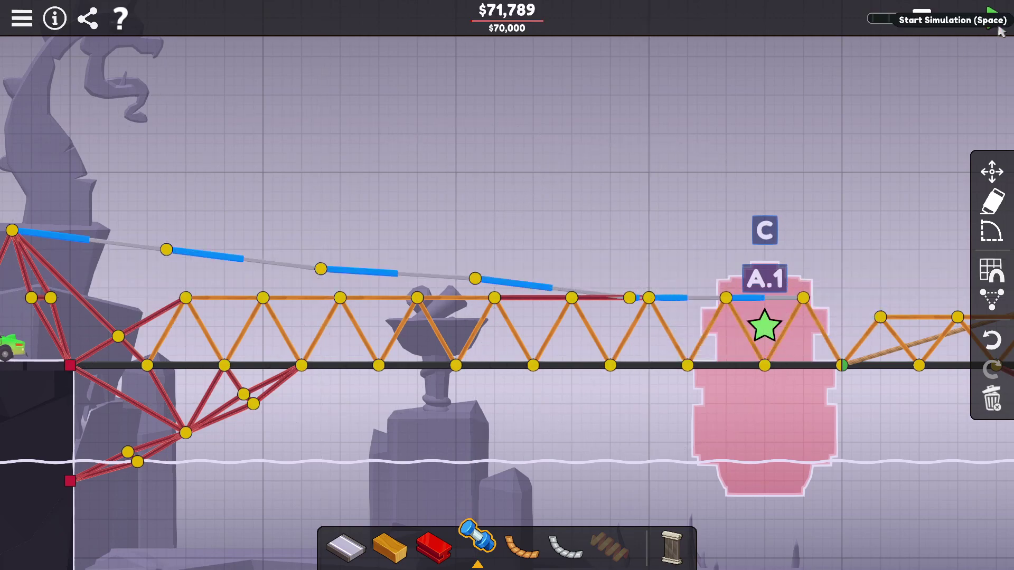
click(992, 18)
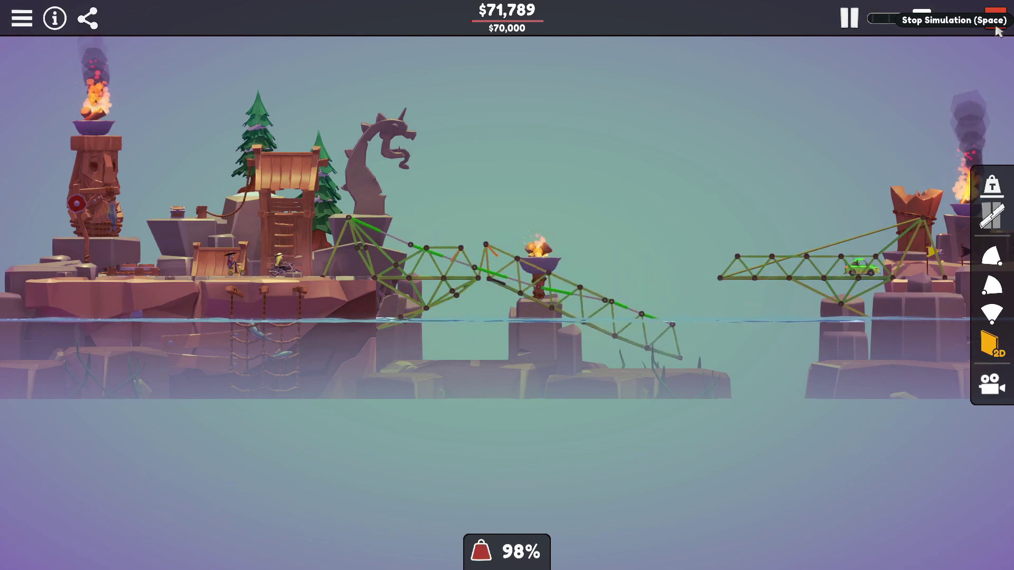
- Stop the test and add wood pieces along the top chord right of A.1
click(995, 17)
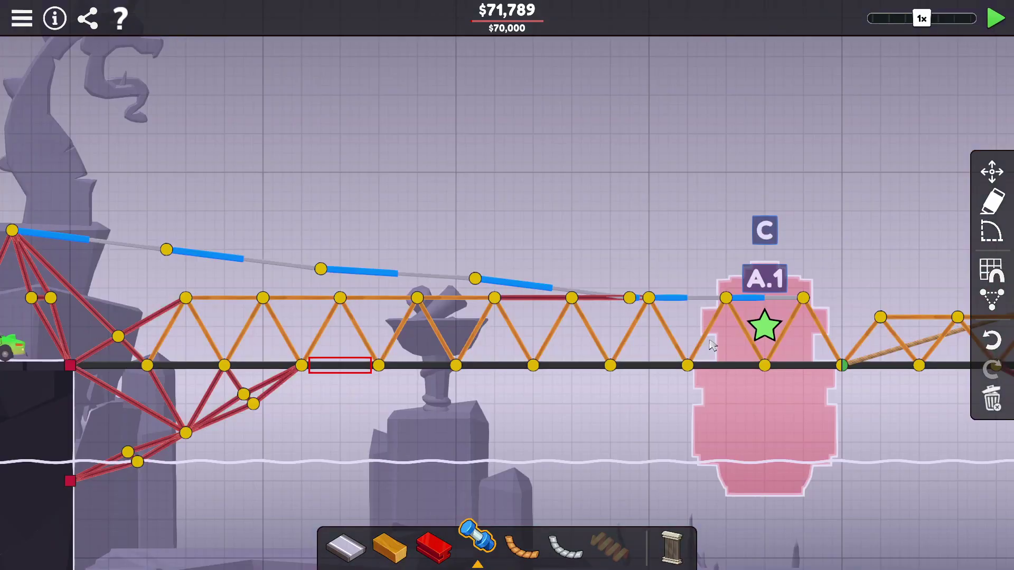
click(389, 545)
click(726, 299)
click(802, 298)
click(879, 317)
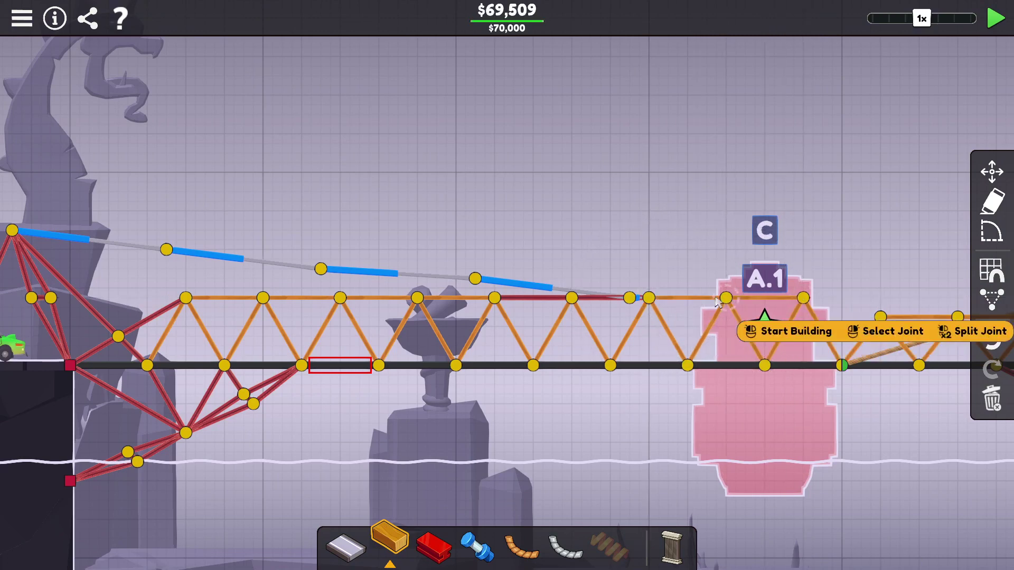
right_click(689, 305)
- Delete the last hydraulic segment of the lifting line
click(649, 302)
right_click(643, 301)
click(638, 298)
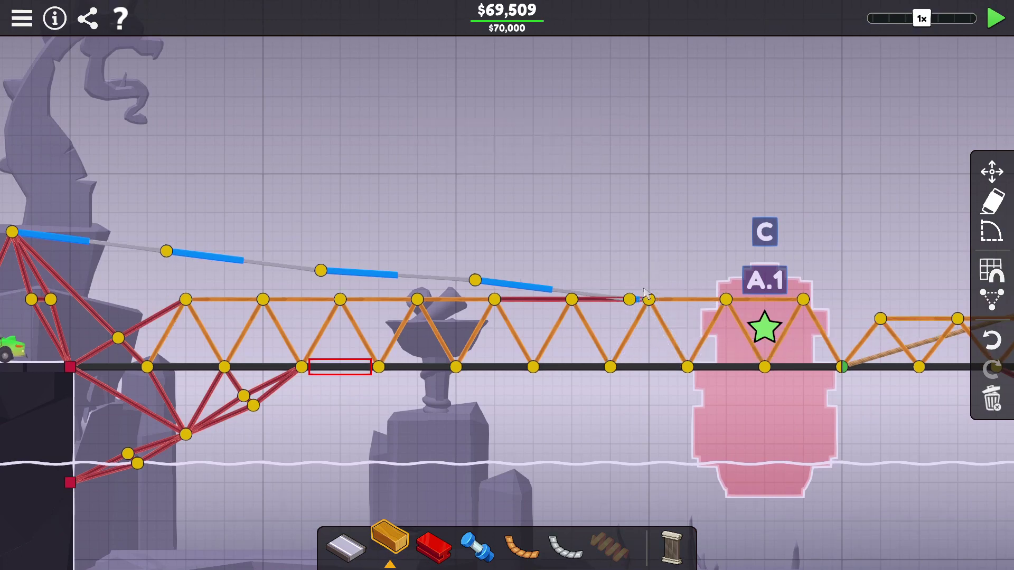
right_click(640, 302)
click(640, 305)
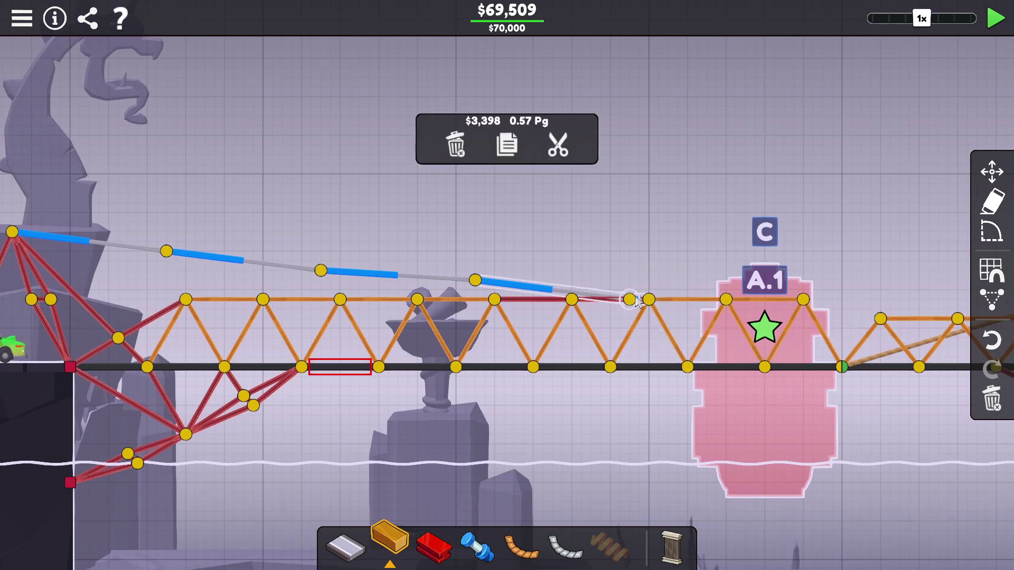
key(Delete)
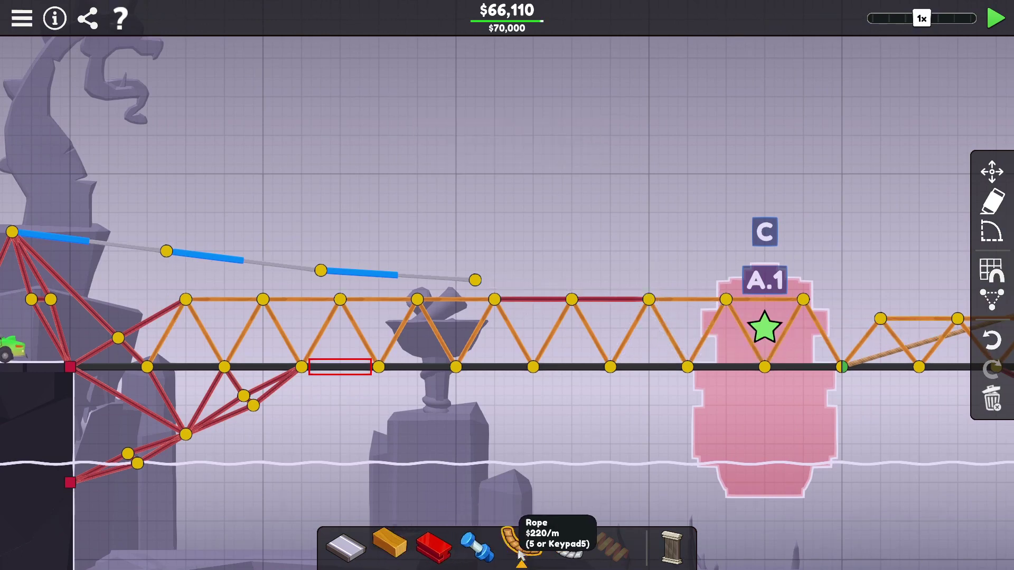
- Link the hydraulic line's end to the top-chord joint with cable; the test collapses at 99%
click(474, 280)
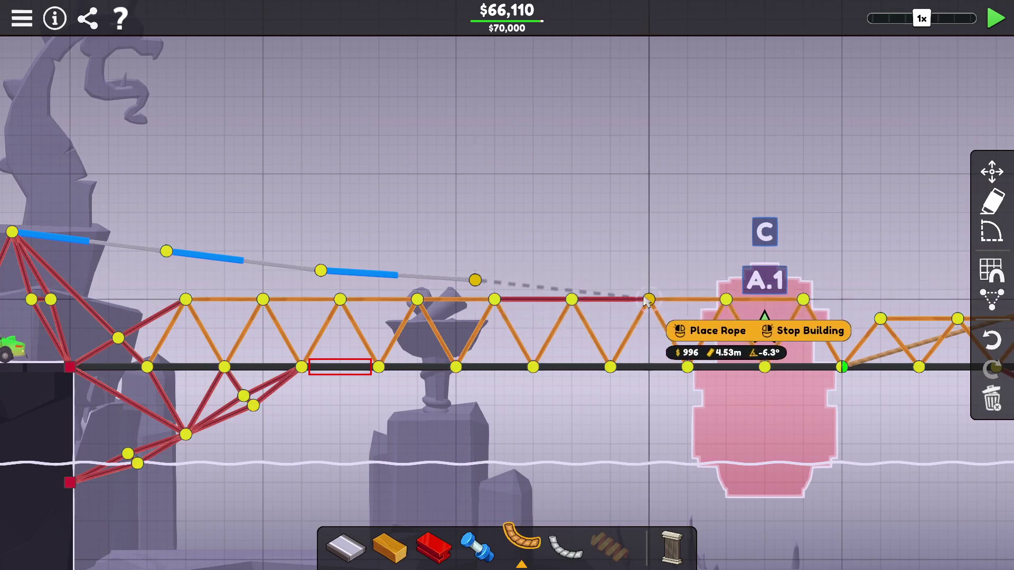
click(566, 545)
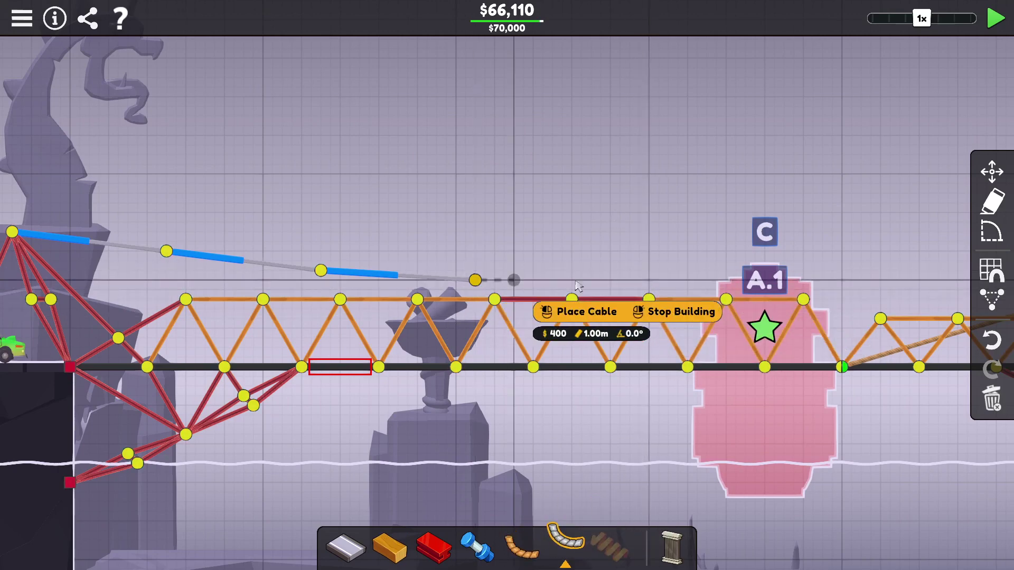
click(648, 299)
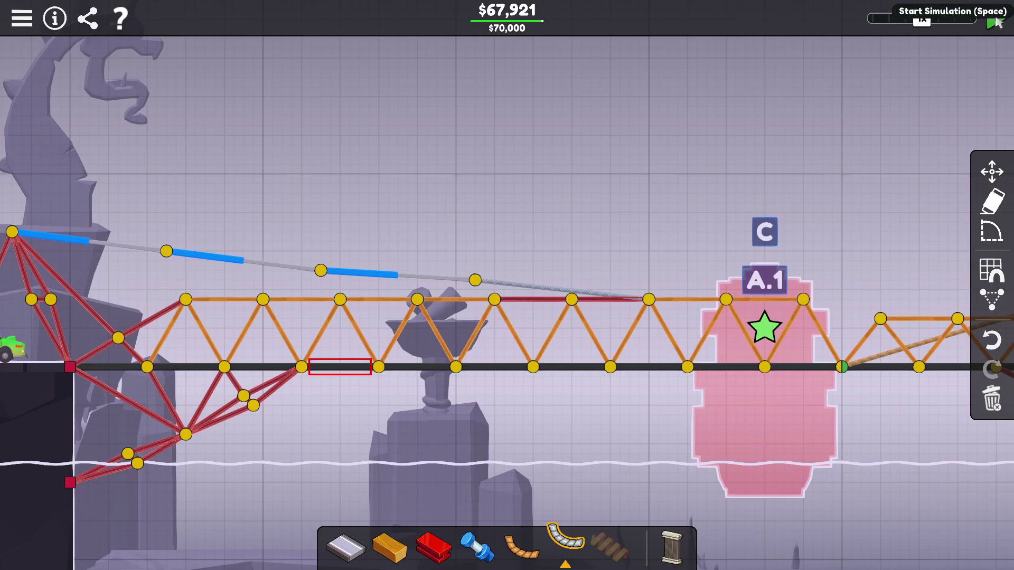
click(1000, 18)
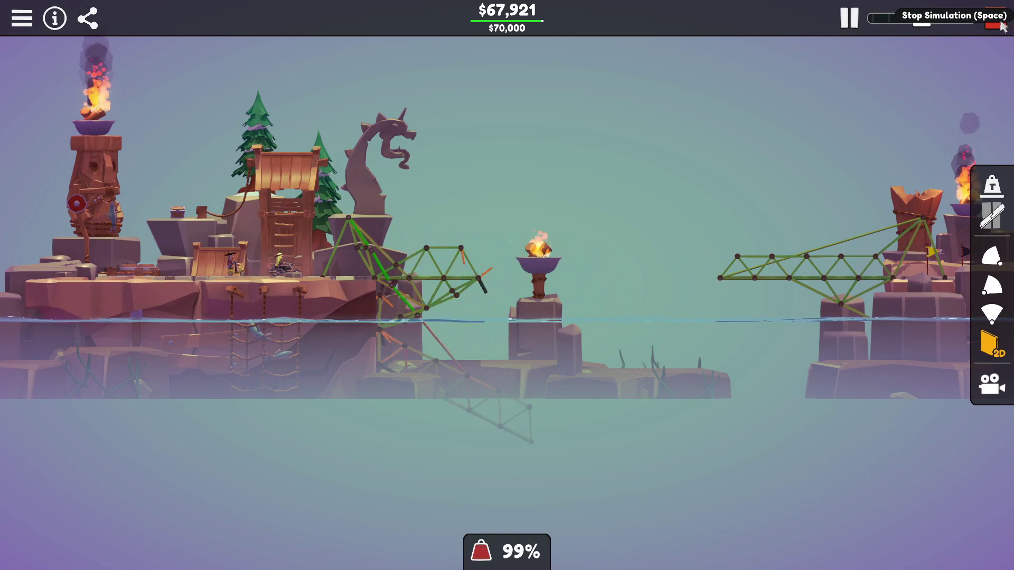
click(1001, 26)
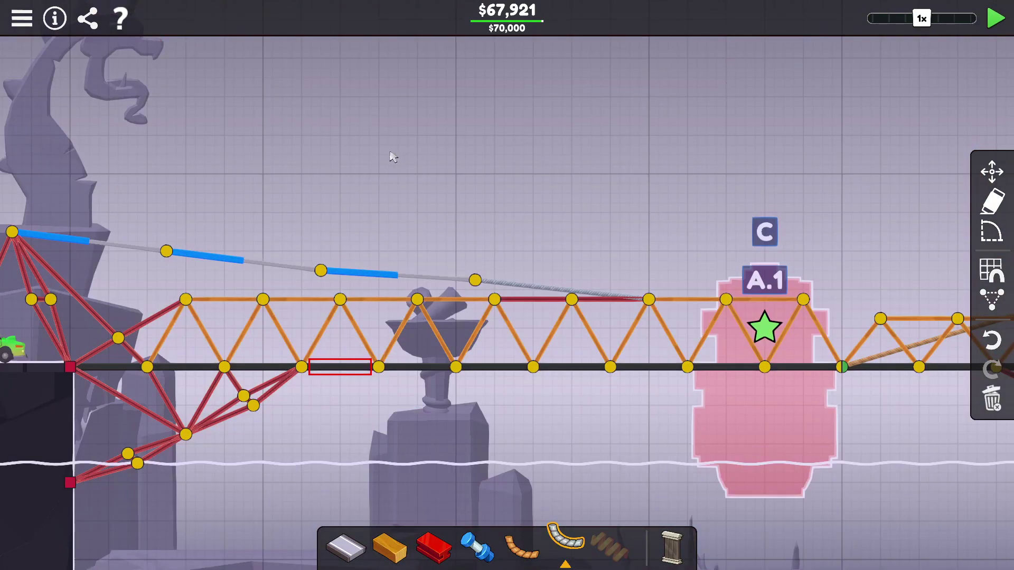
- Swap the hydraulic line for one cable from left tower top to top chord; test passes at 80%
drag(126, 229, 498, 284)
key(Delete)
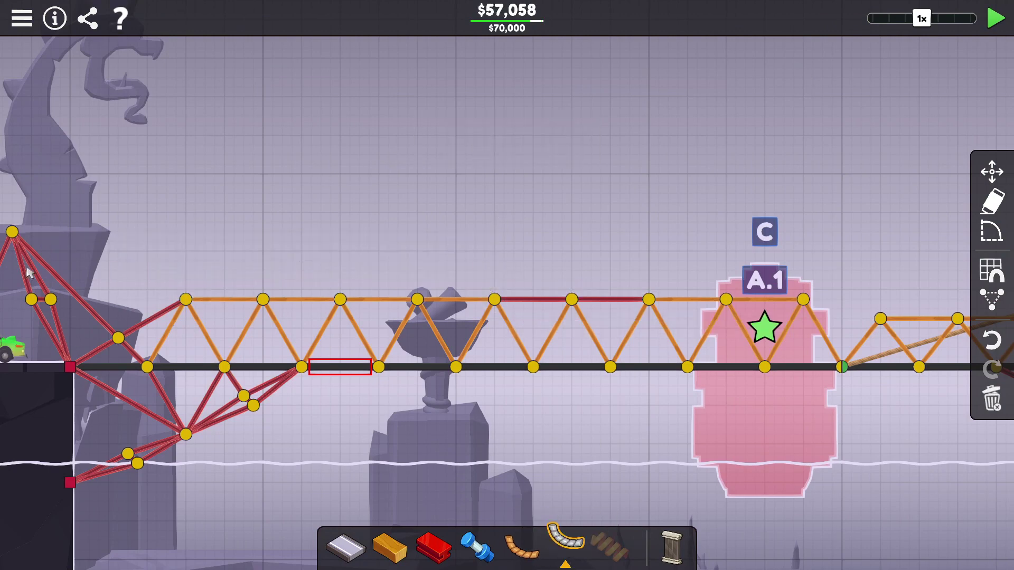
click(12, 233)
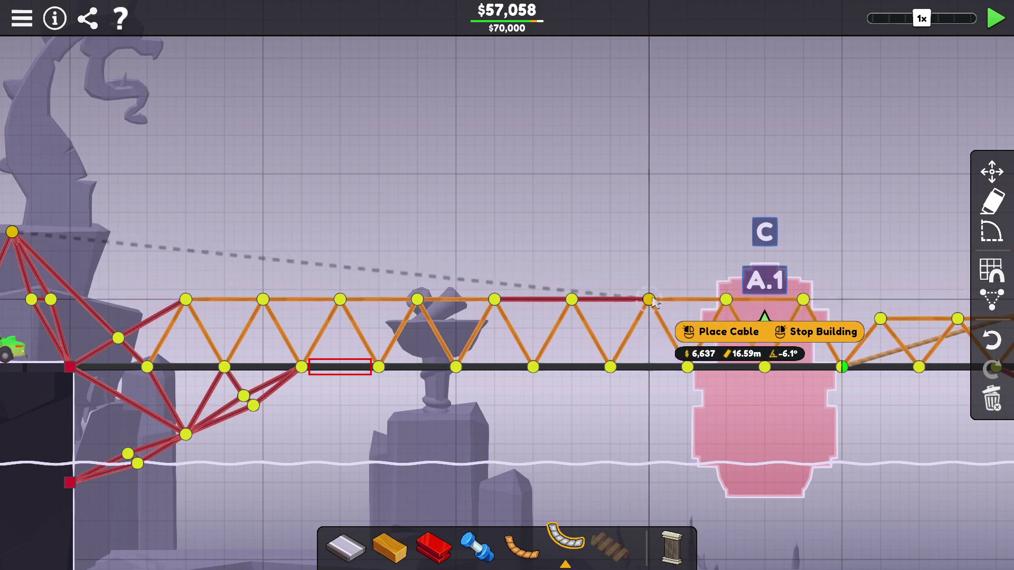
scroll(648, 301, down, 3)
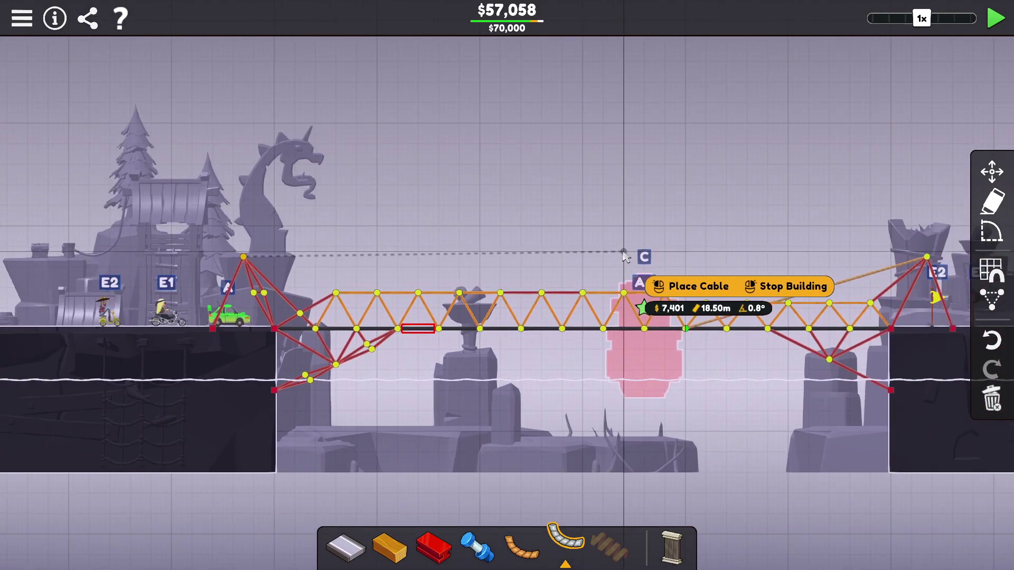
scroll(626, 286, down, 2)
scroll(614, 279, up, 3)
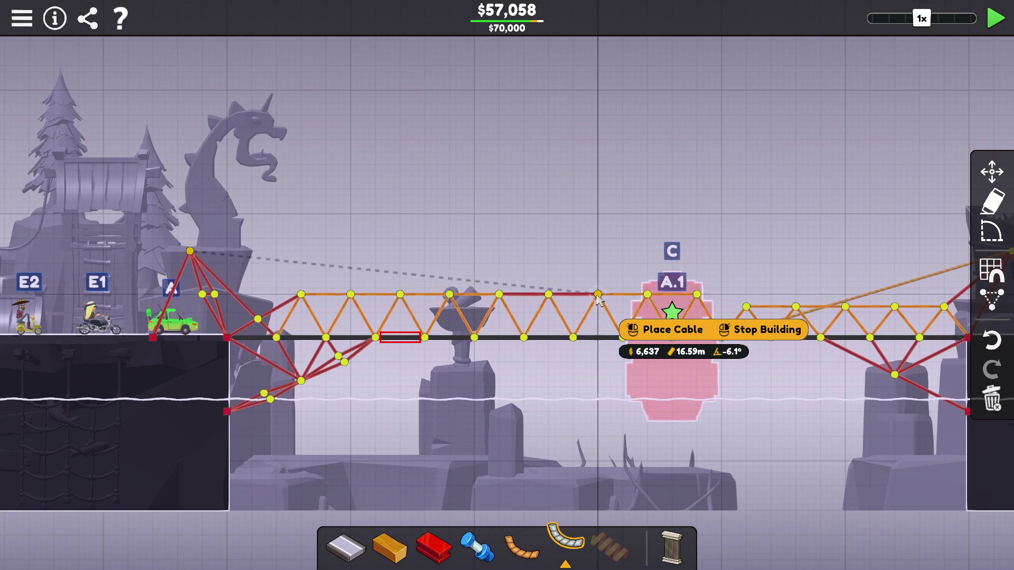
click(600, 300)
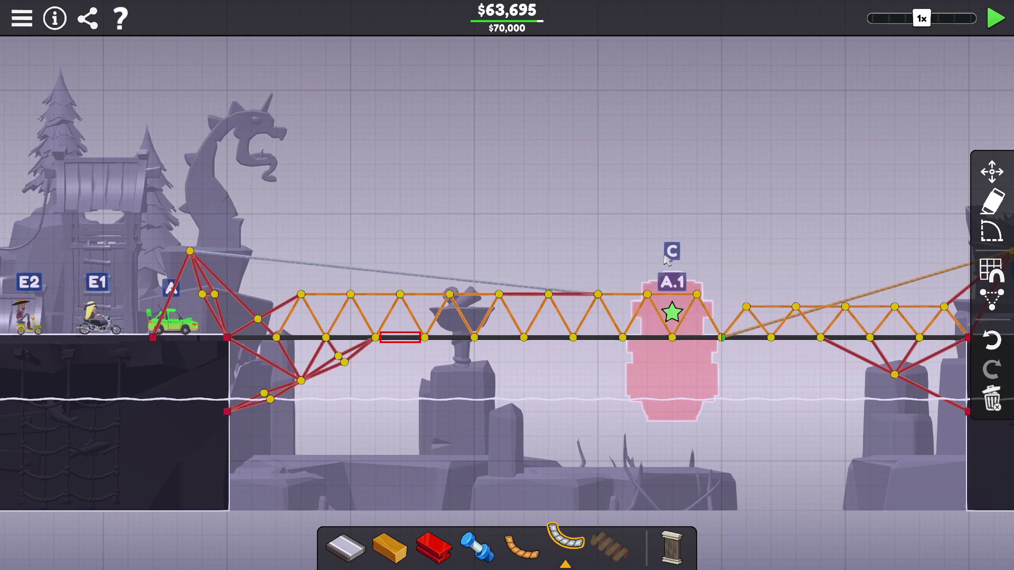
click(997, 21)
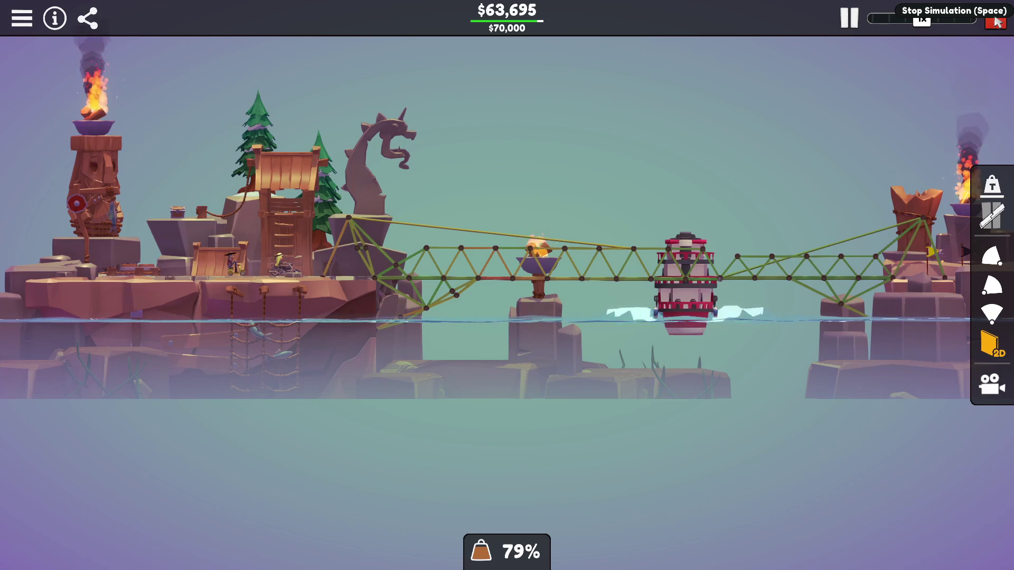
key(space)
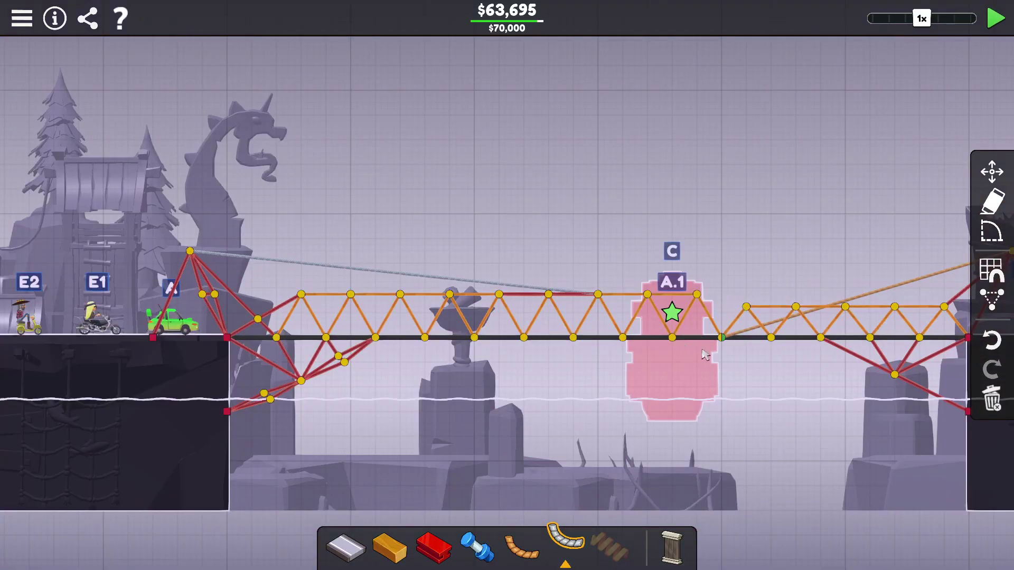
- Pan to the right truss and raise its top-chord joints level with the left chord ($64,309)
right_click(724, 342)
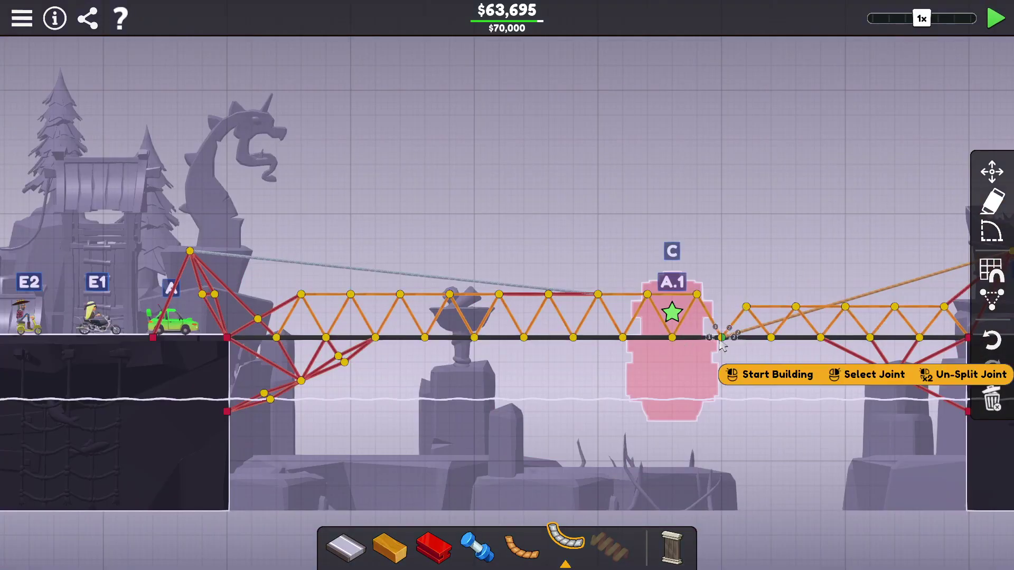
click(767, 361)
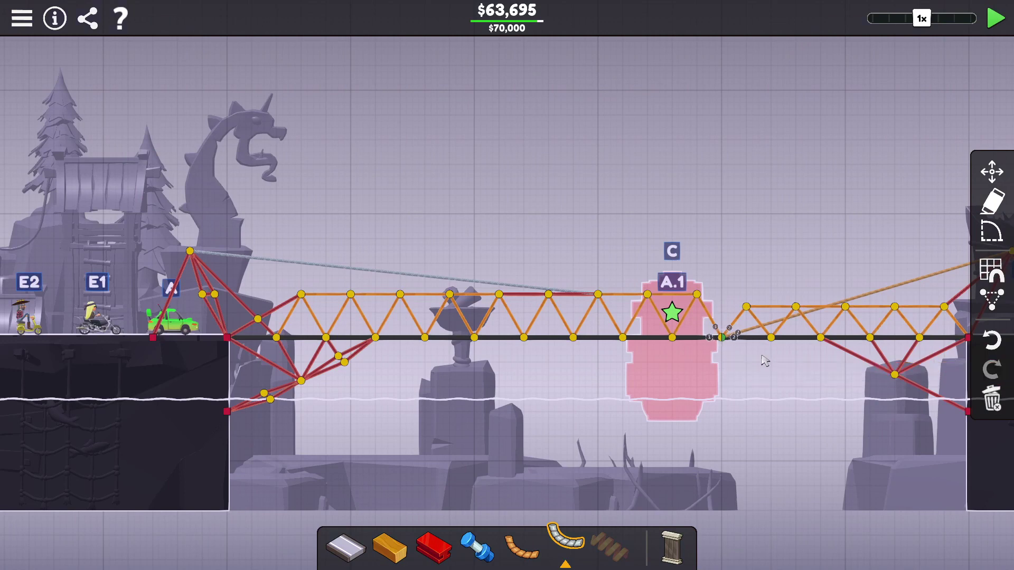
drag(757, 363, 513, 353)
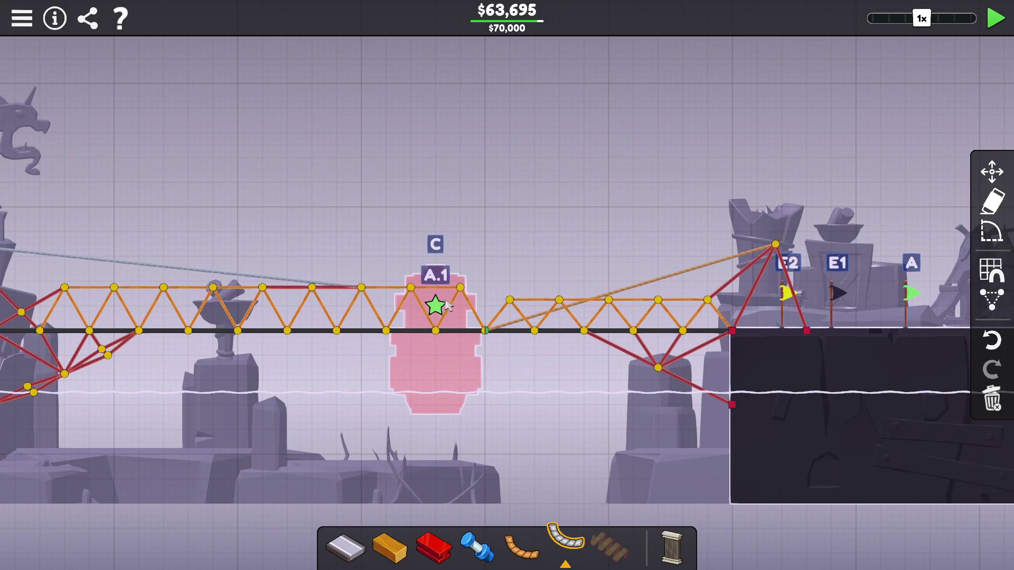
click(512, 294)
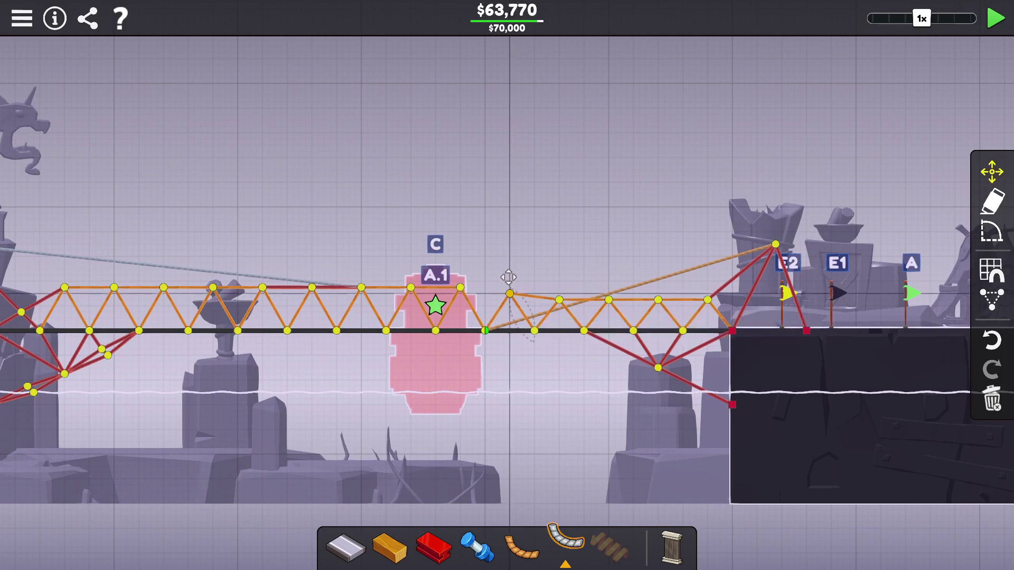
click(559, 295)
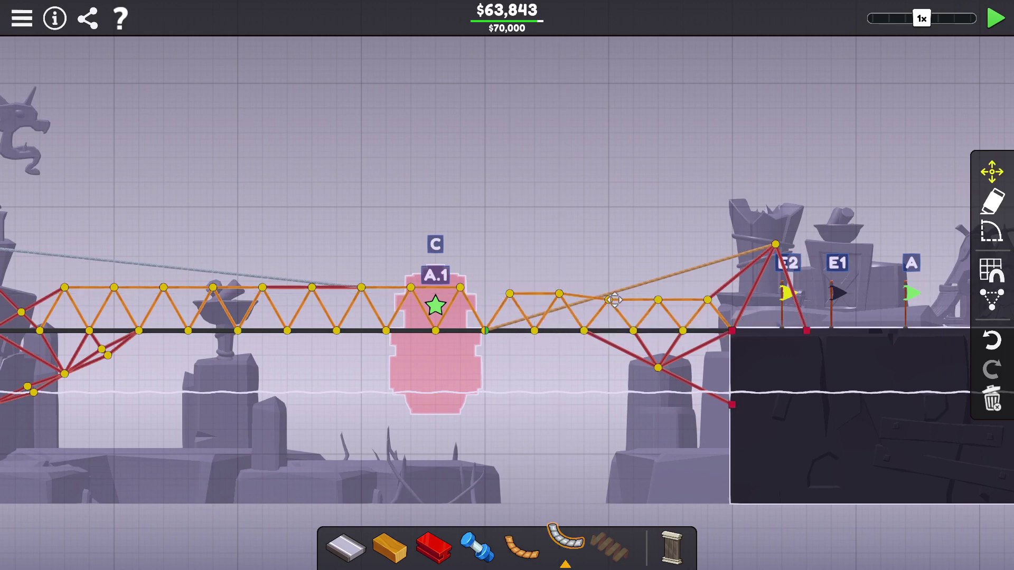
click(657, 300)
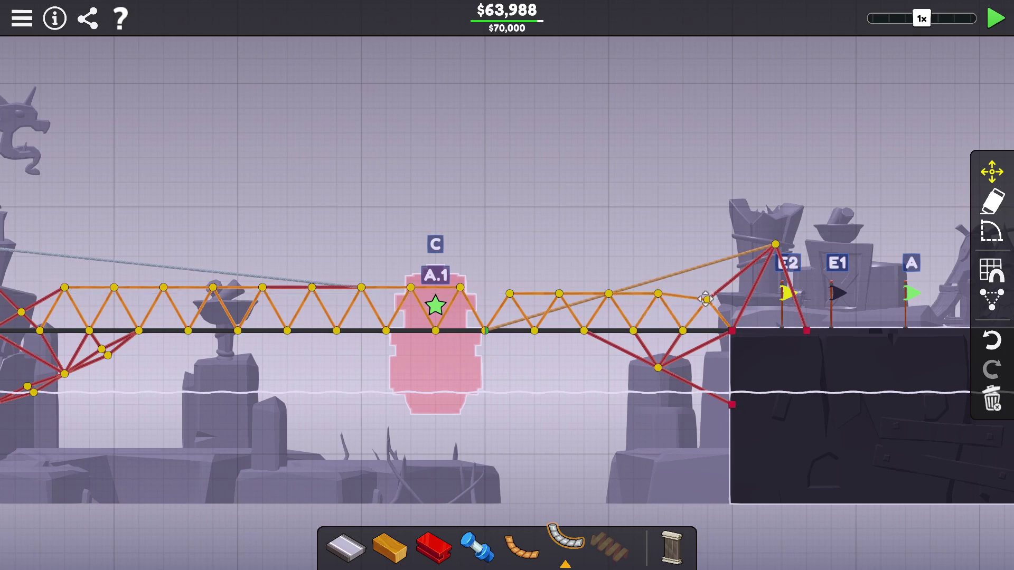
drag(658, 295, 659, 287)
drag(560, 295, 510, 288)
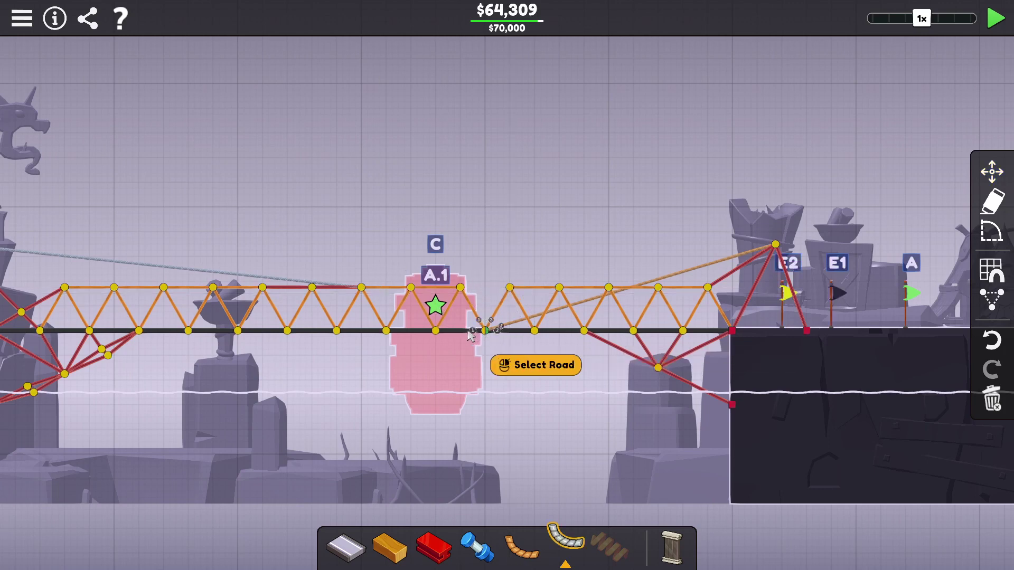
- Build two vertical steel posts flanking checkpoint A.1, each braced to the top chord
click(432, 546)
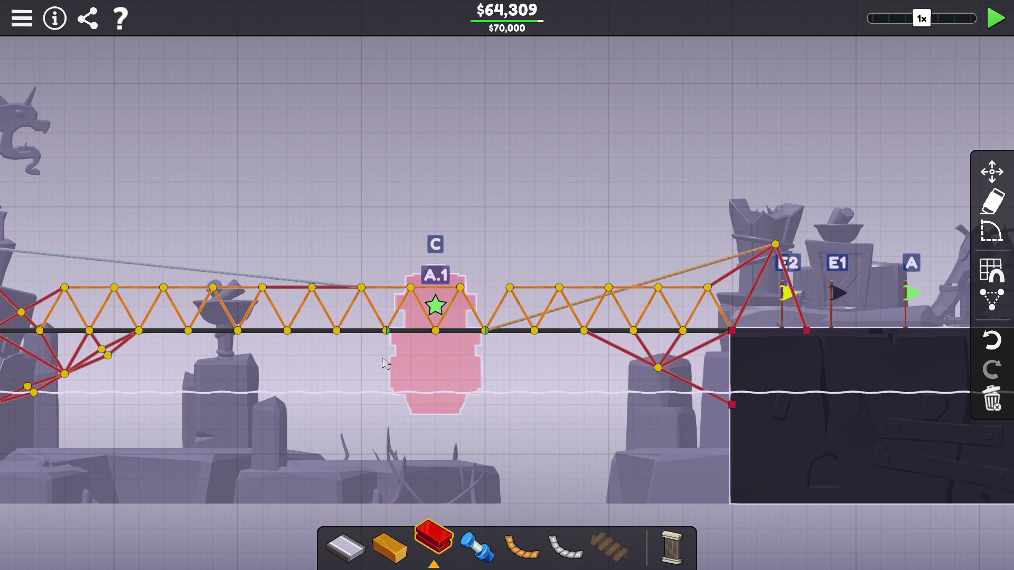
click(387, 331)
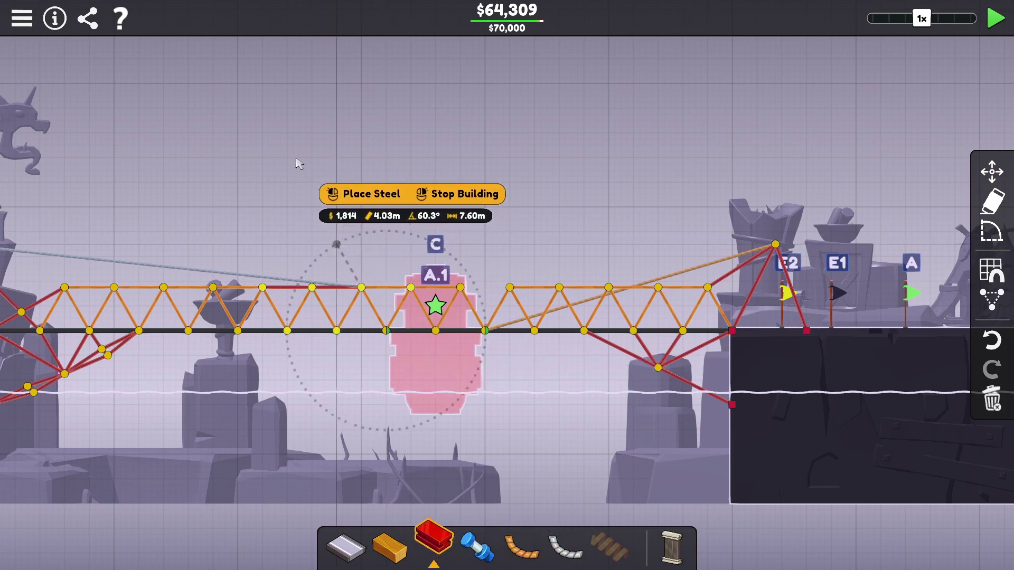
click(386, 142)
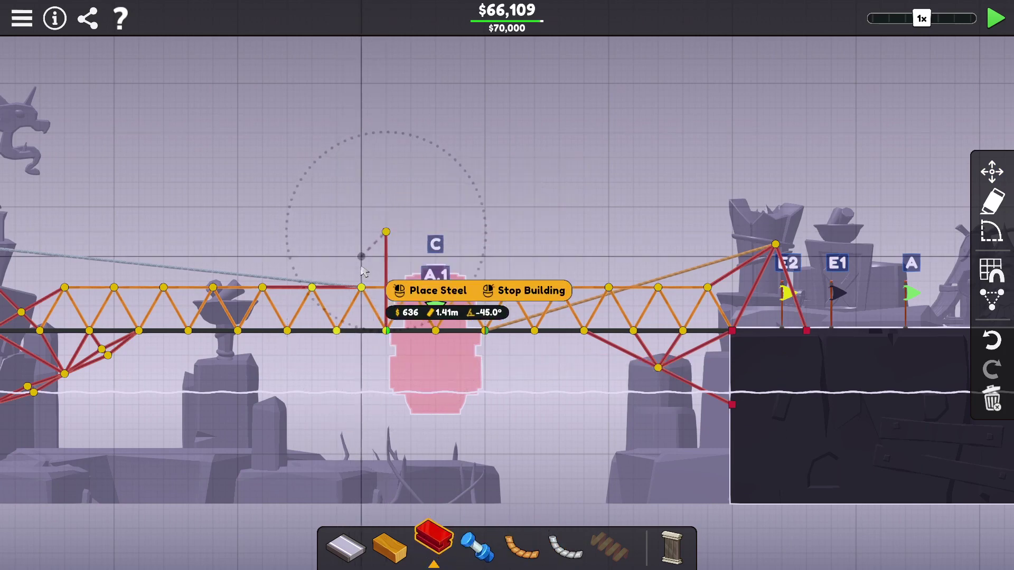
click(305, 291)
right_click(480, 235)
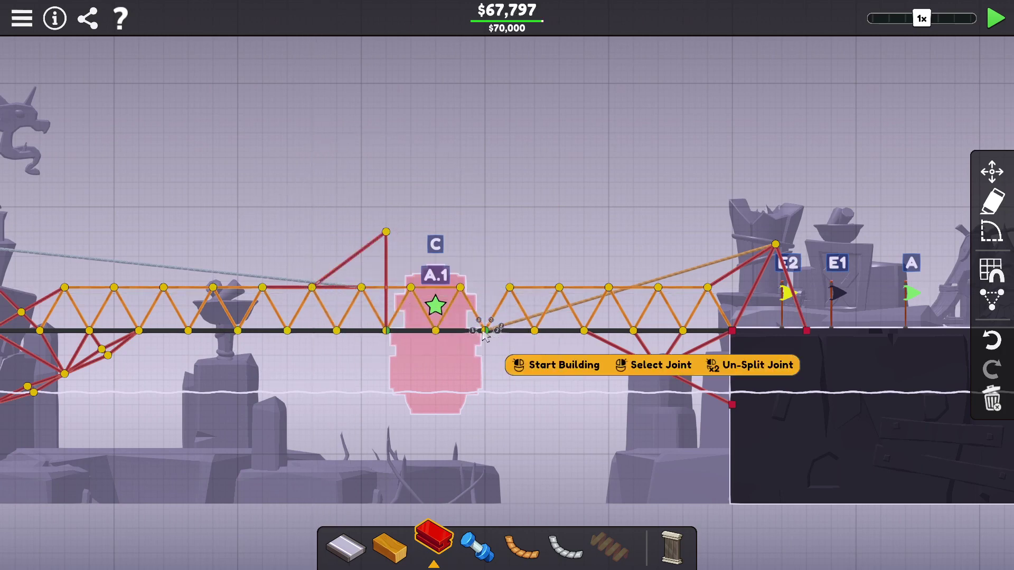
click(488, 331)
click(485, 232)
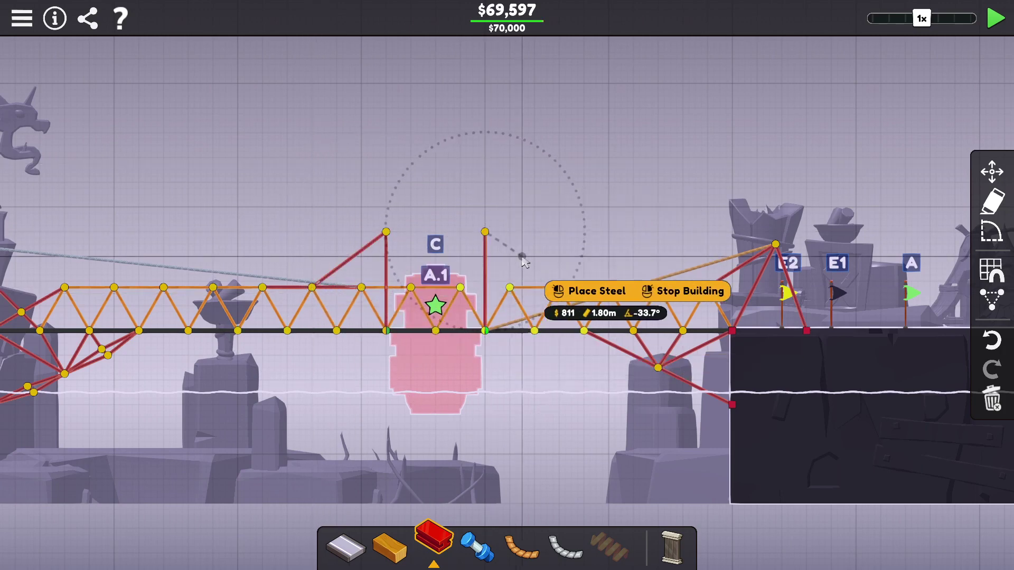
click(560, 287)
right_click(491, 250)
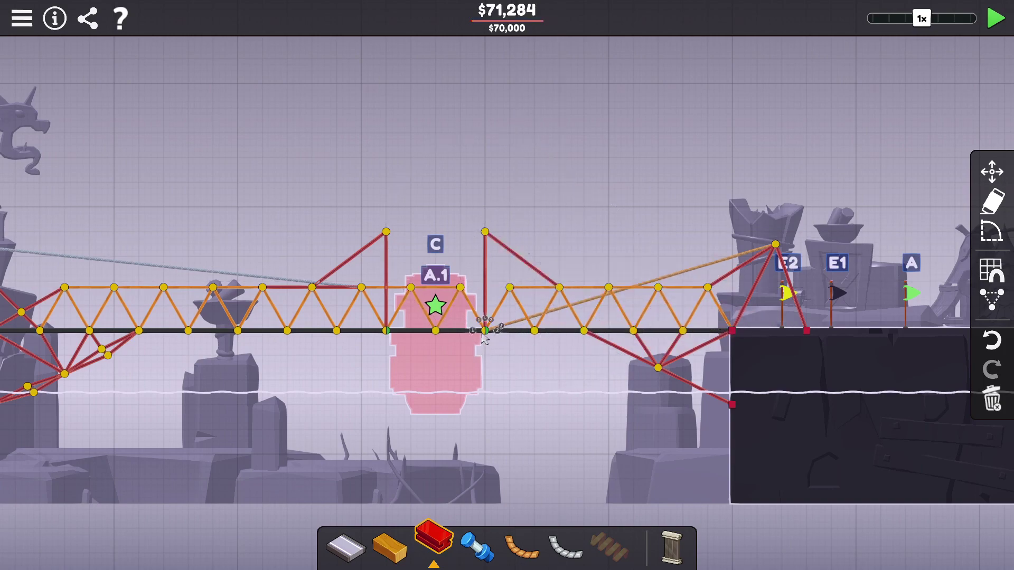
scroll(485, 334, up, 3)
scroll(485, 334, up, 3)
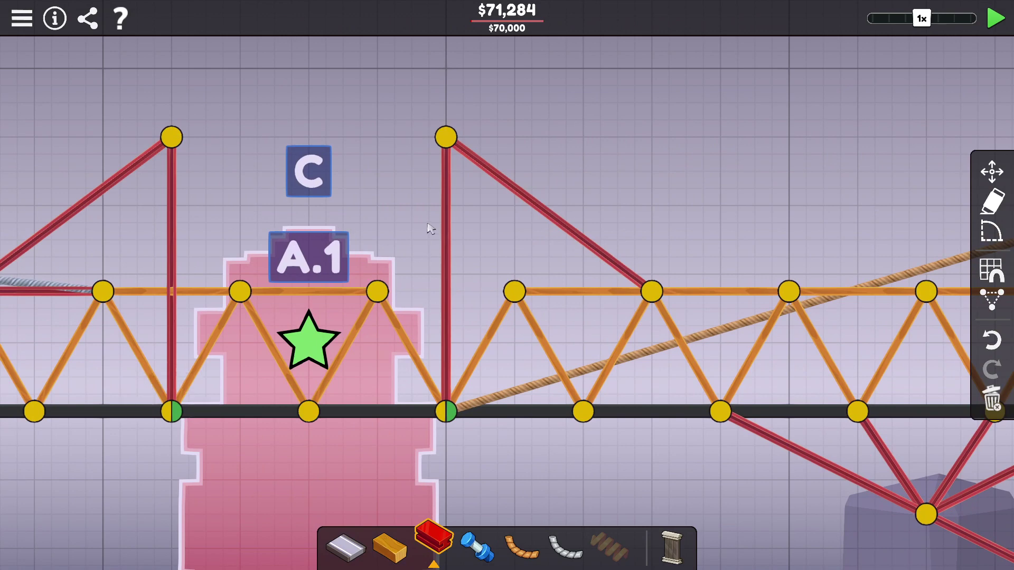
- Place a vertical hydraulic from the left post's top down to the deck
key(4)
click(172, 140)
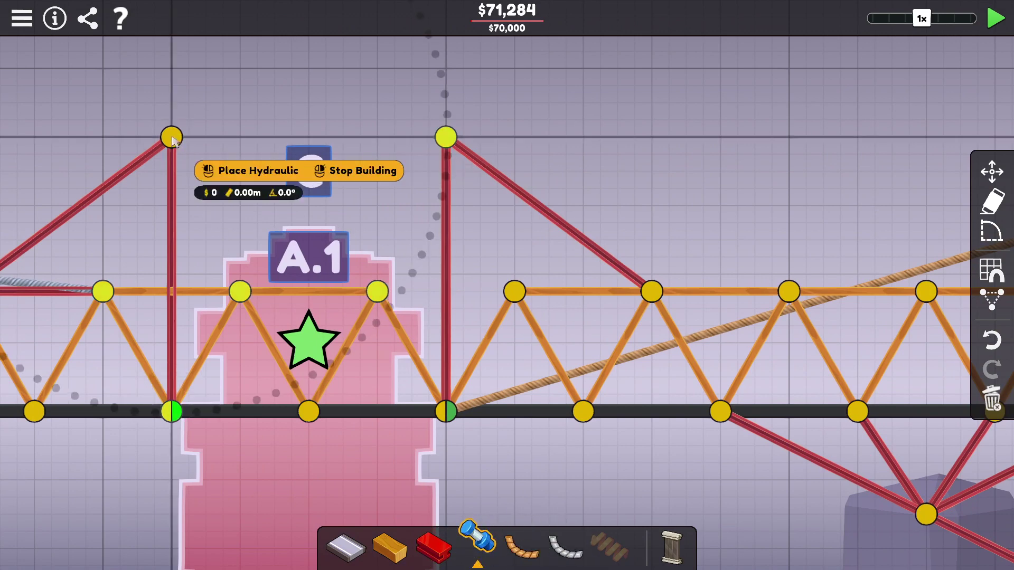
click(172, 412)
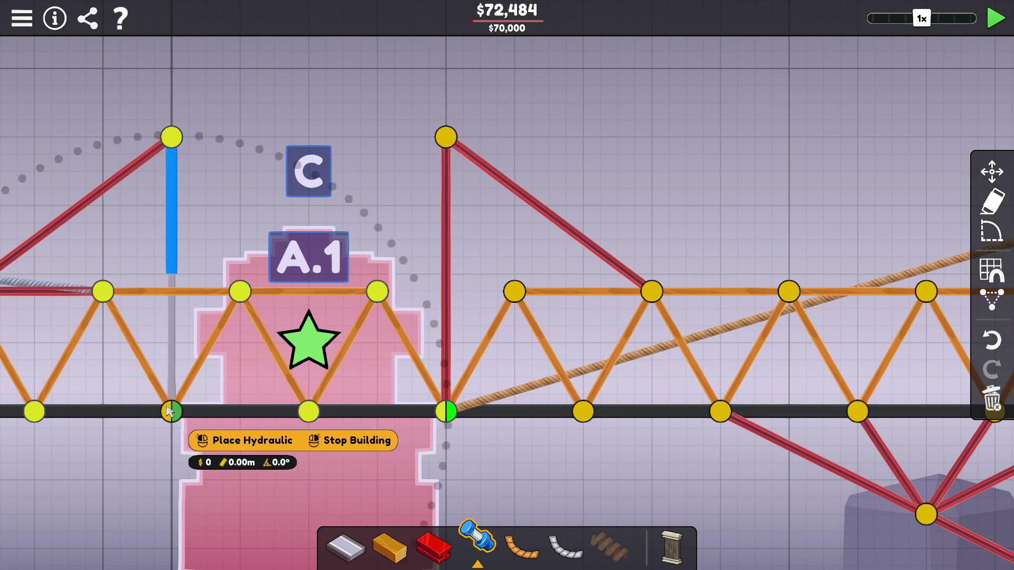
- Add diagonal hydraulics from both post tops to the top chord beside A.1 ($74,978), then test
click(445, 139)
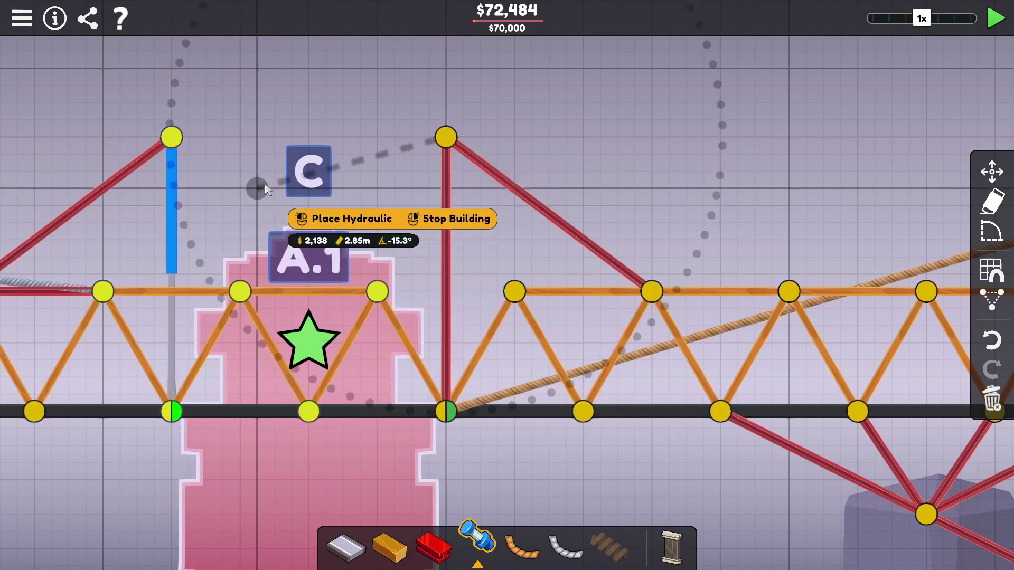
right_click(223, 244)
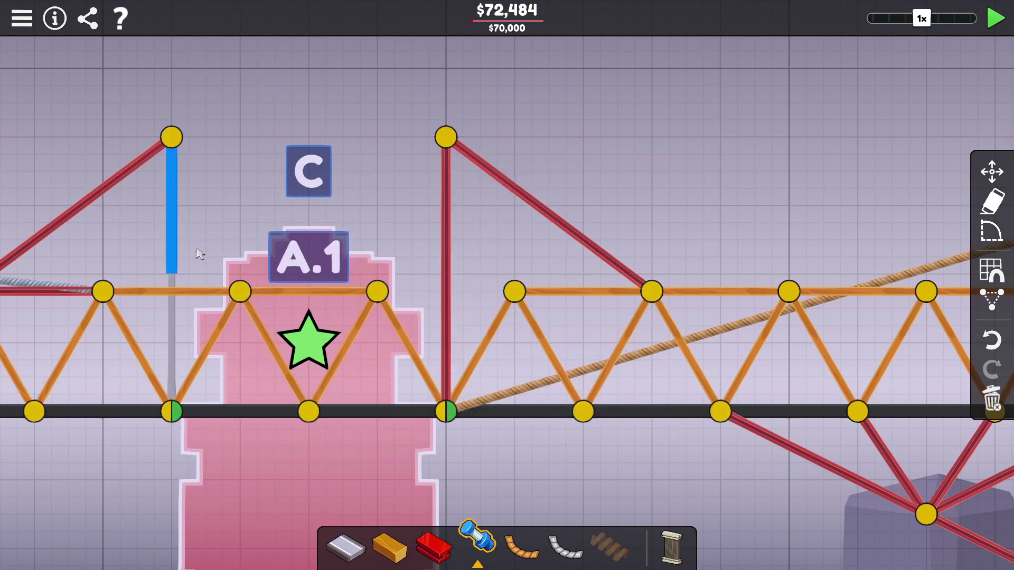
click(172, 139)
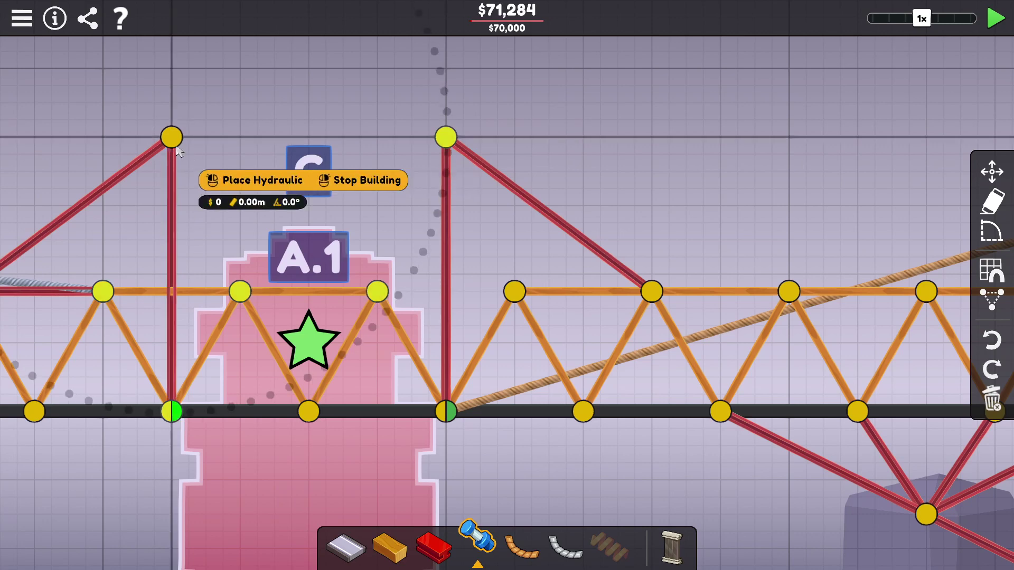
click(241, 294)
right_click(317, 237)
click(446, 138)
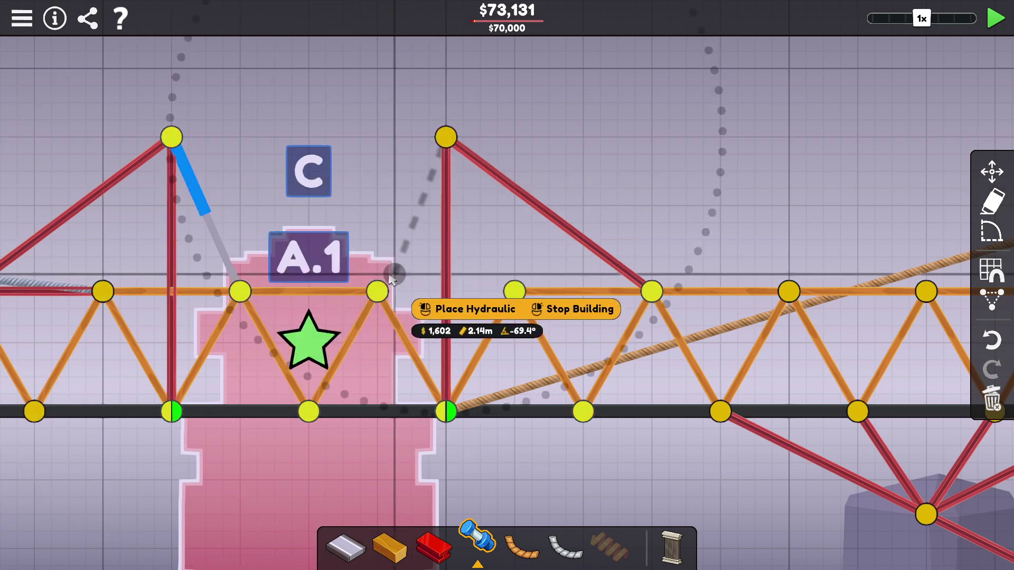
click(377, 293)
right_click(361, 191)
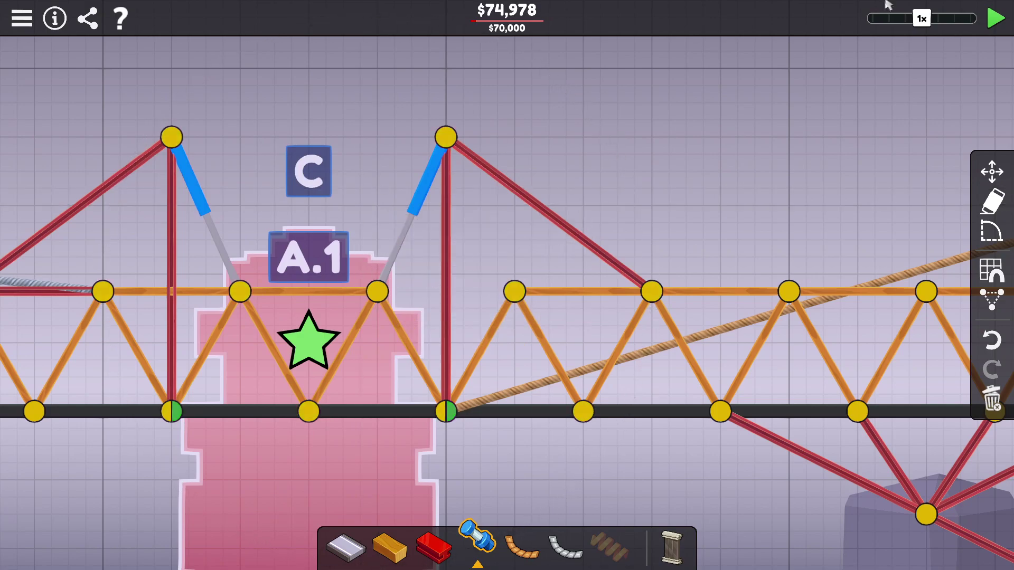
click(999, 25)
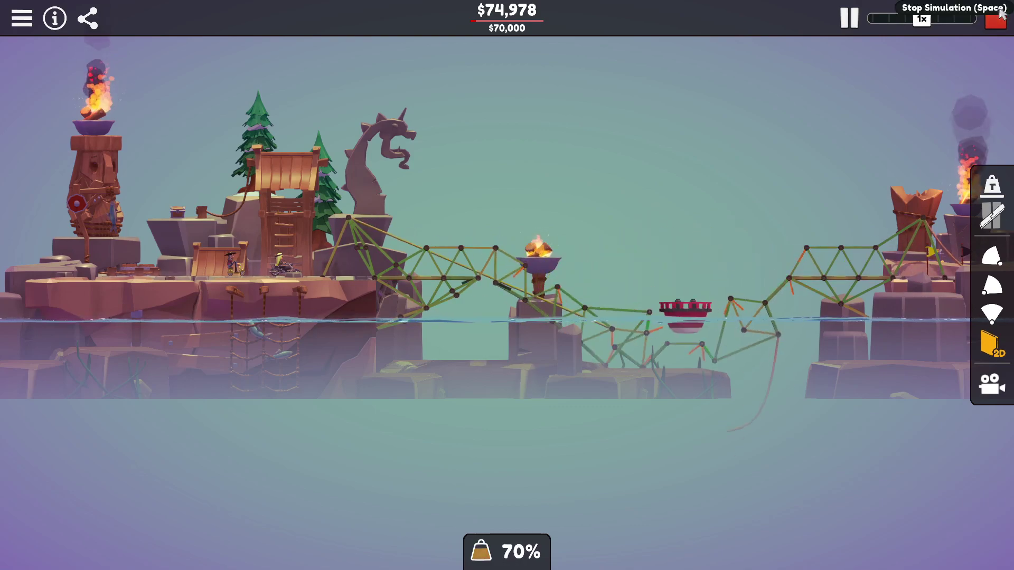
- Stop the test and delete both towers' vertical steel beams and diagonal hydraulics
click(999, 21)
scroll(487, 217, up, 2)
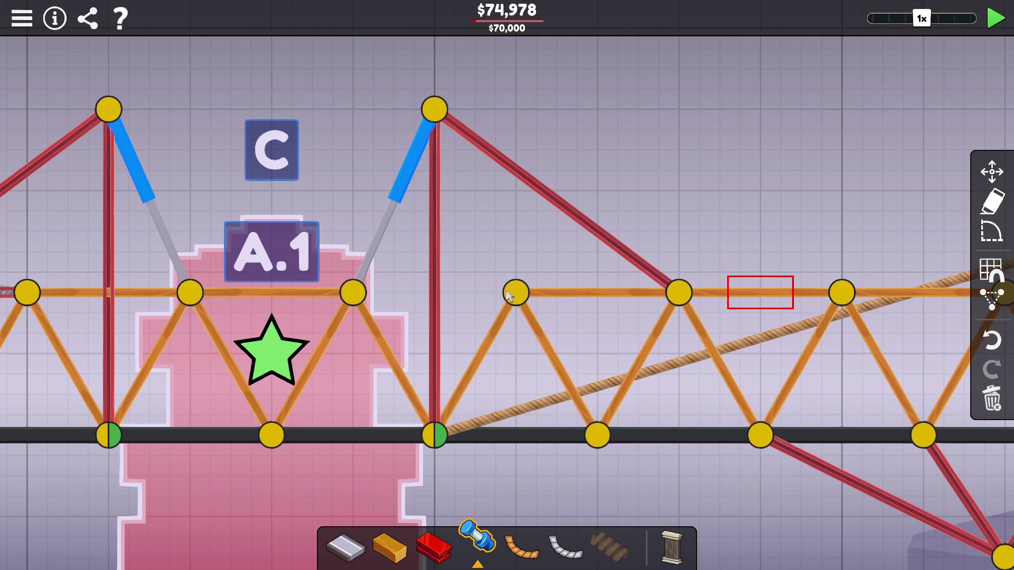
click(433, 184)
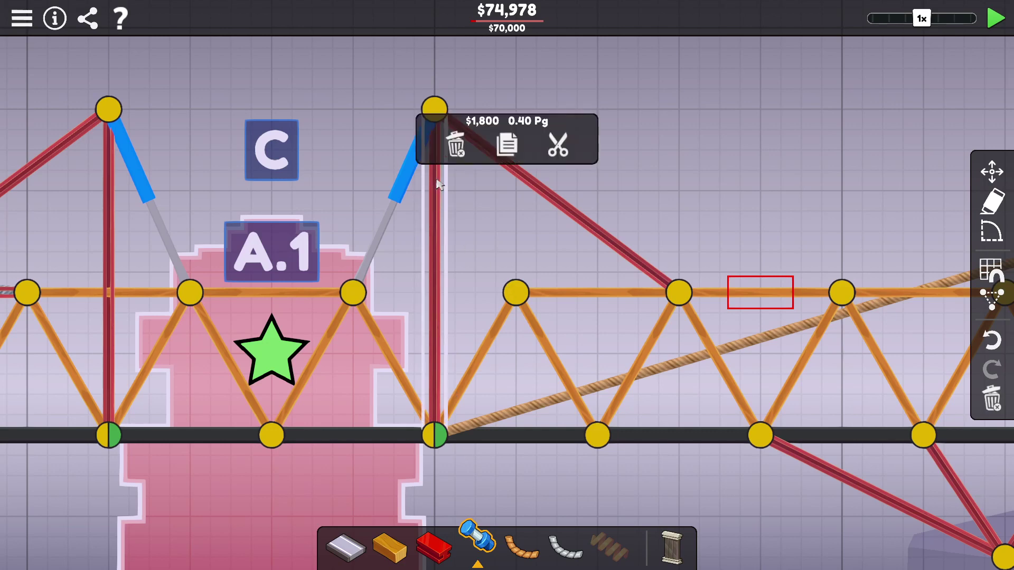
key(Delete)
click(117, 226)
key(Delete)
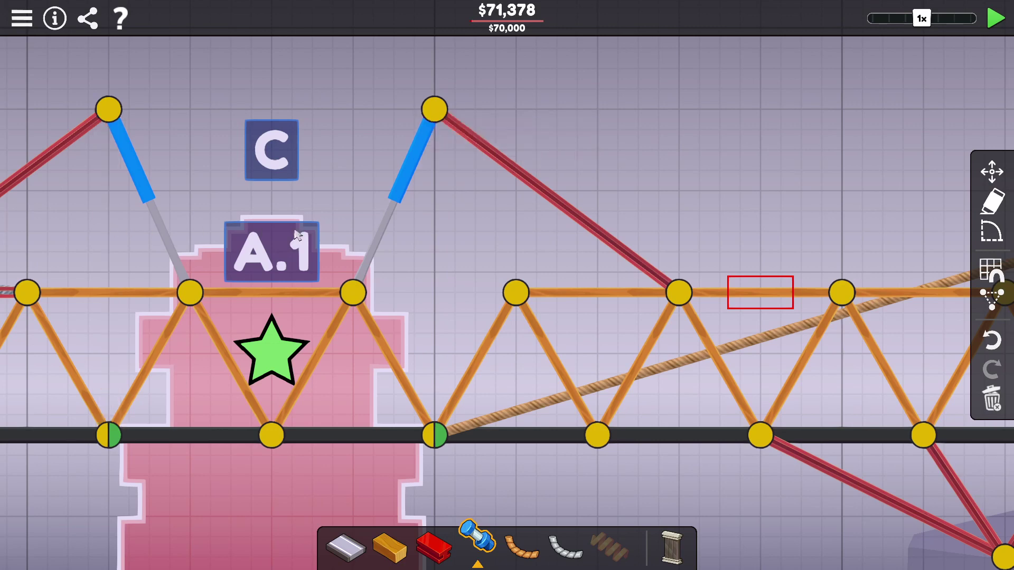
click(392, 202)
key(Delete)
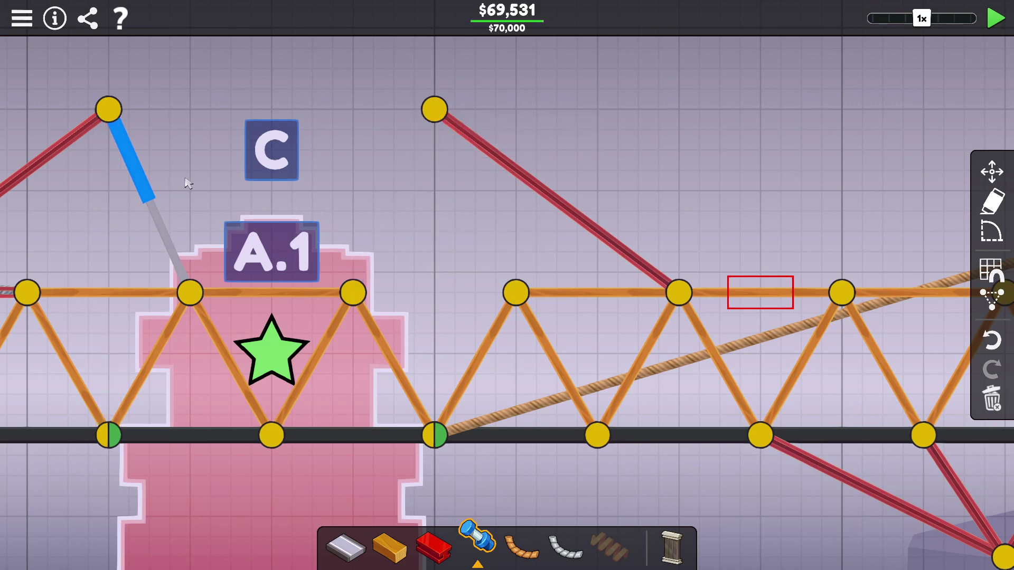
click(155, 194)
key(Delete)
- Place vertical hydraulics from both tower tops to the deck and change the split-joint numbers
click(476, 541)
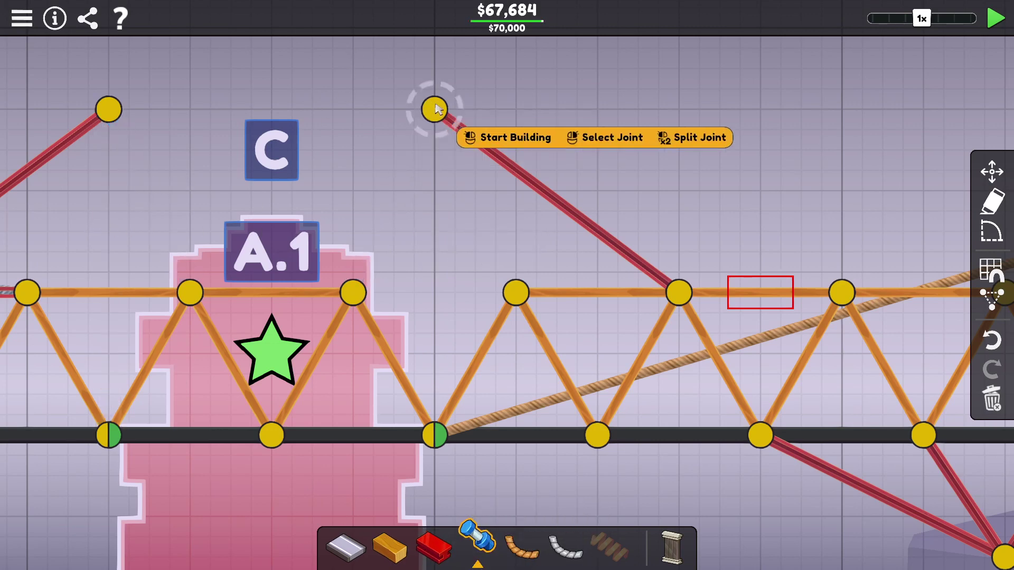
click(435, 108)
click(435, 435)
click(109, 109)
click(109, 435)
click(109, 434)
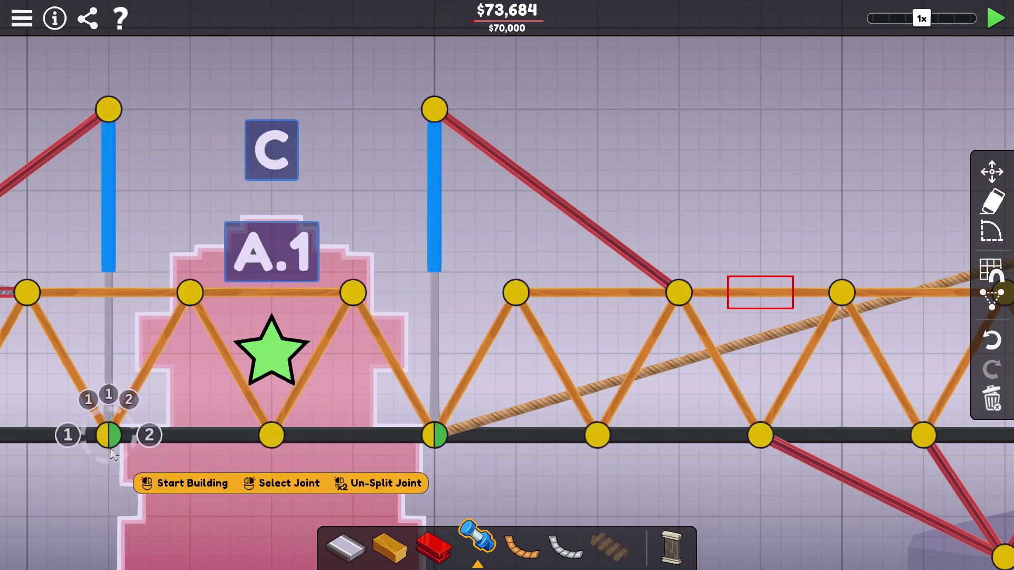
click(108, 397)
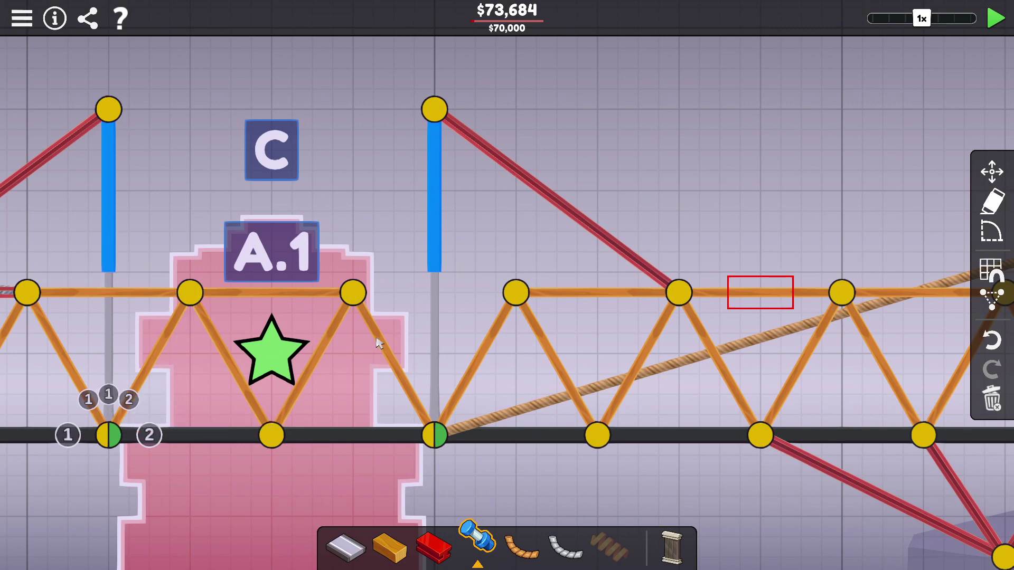
click(435, 434)
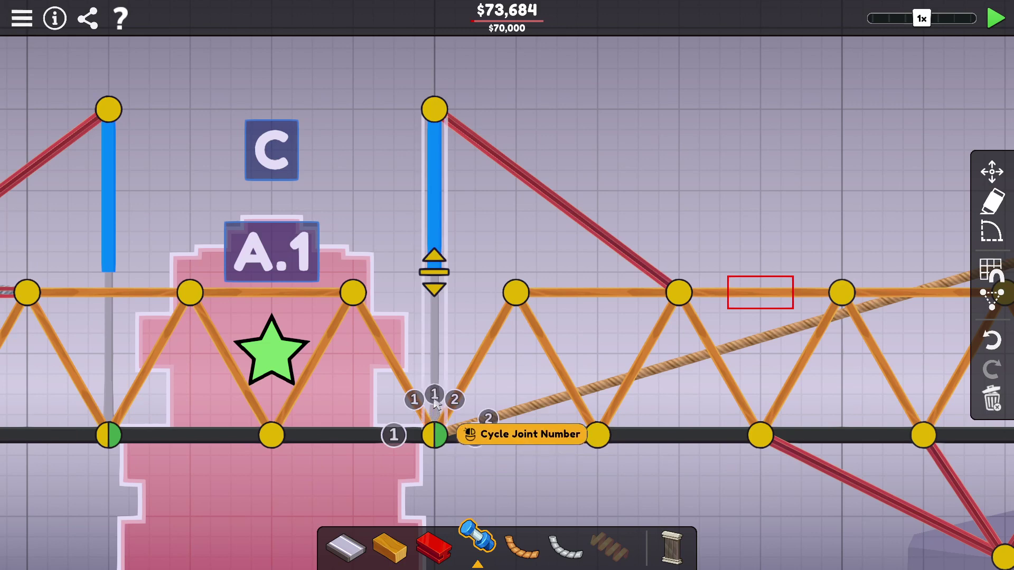
click(423, 551)
click(434, 109)
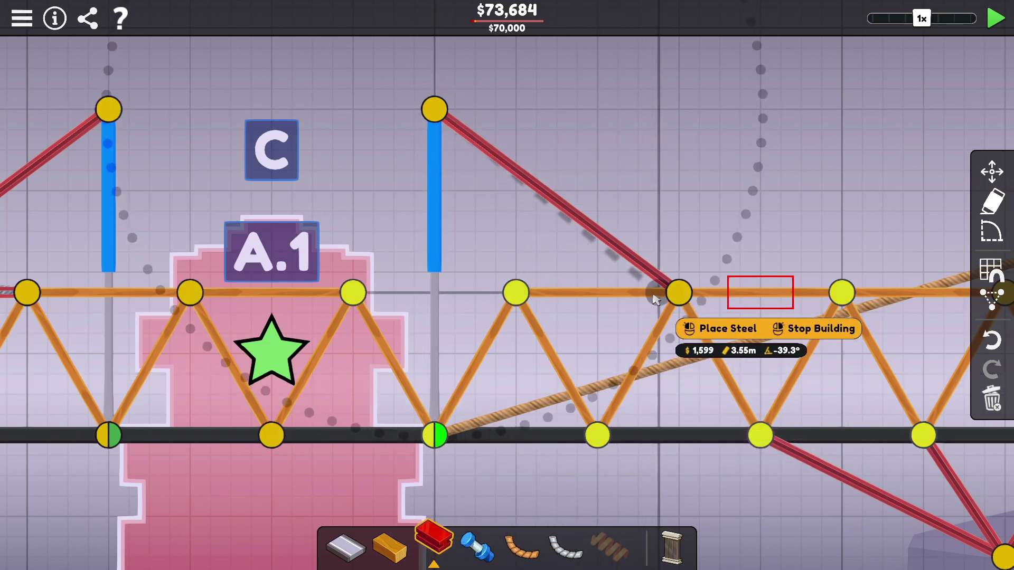
right_click(658, 298)
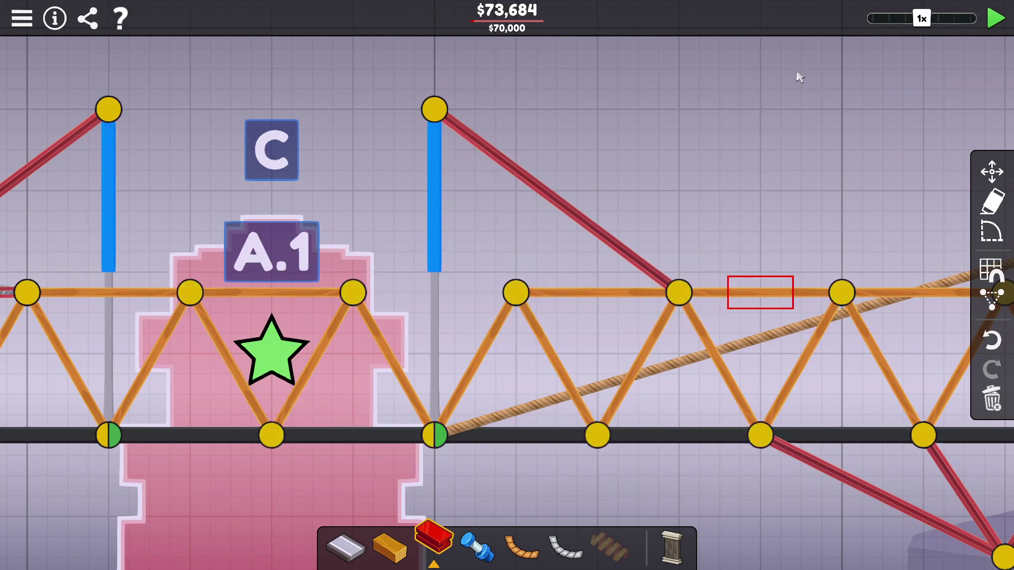
click(1002, 28)
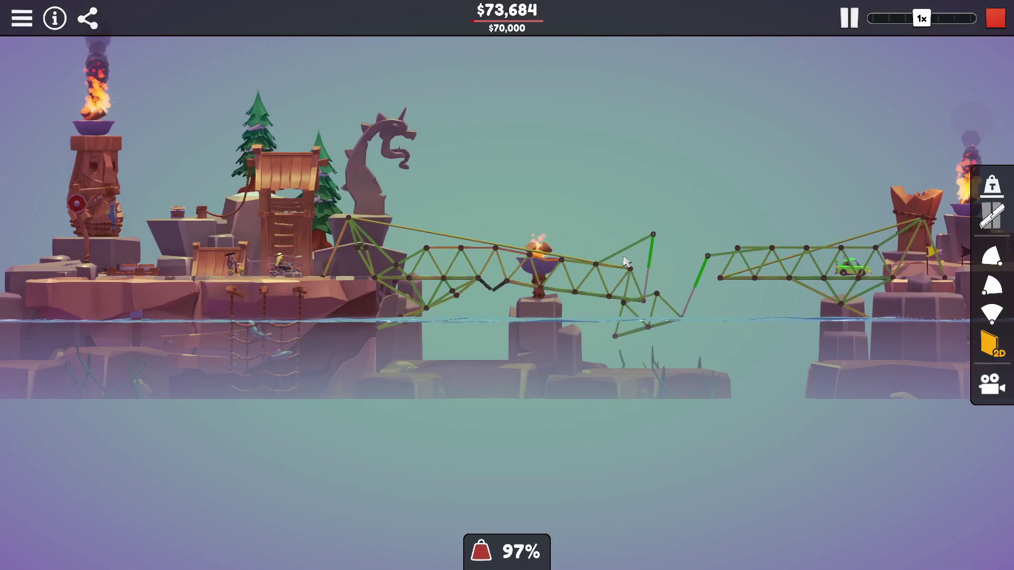
click(995, 18)
scroll(256, 444, up, 5)
mouse_move(109, 434)
click(997, 19)
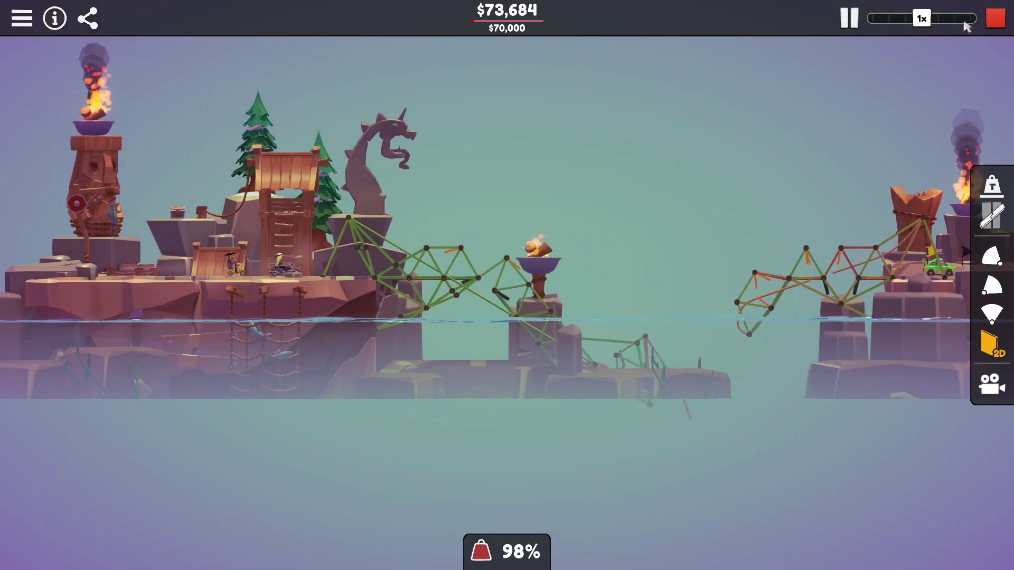
click(996, 18)
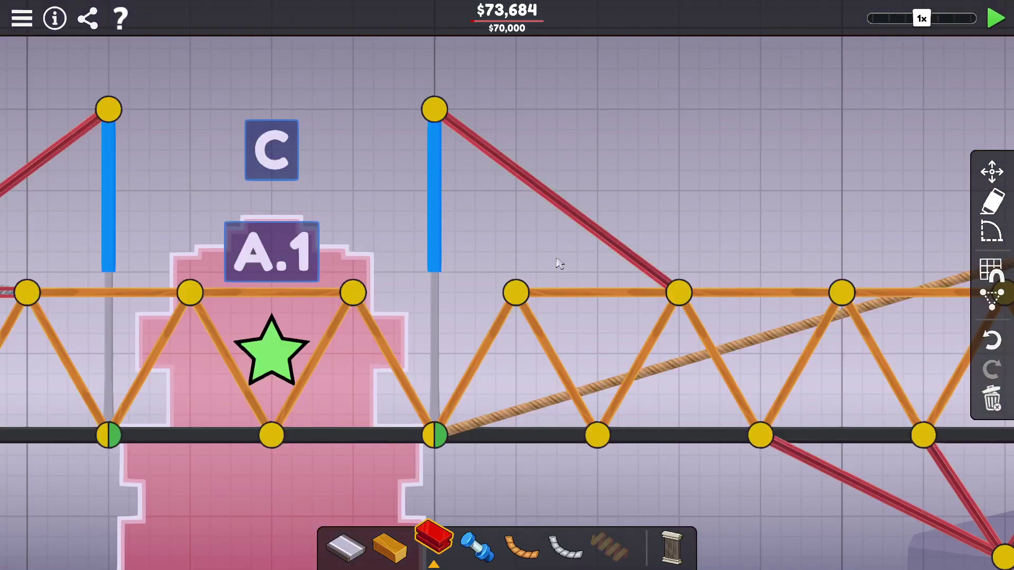
scroll(554, 264, down, 3)
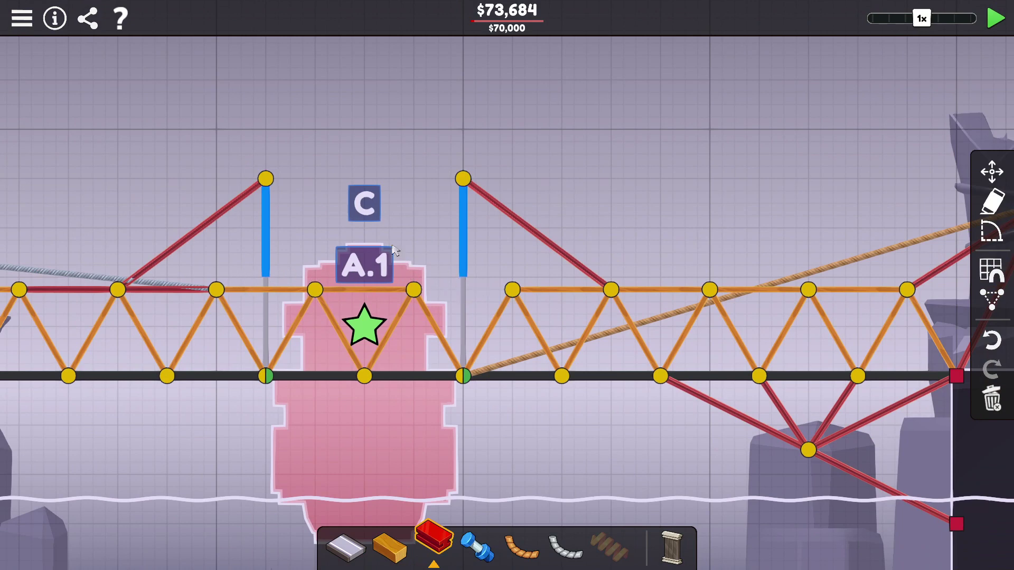
- Swing the left tower top joint left, brace both post tops to the chord with steel, and test
drag(267, 179, 240, 179)
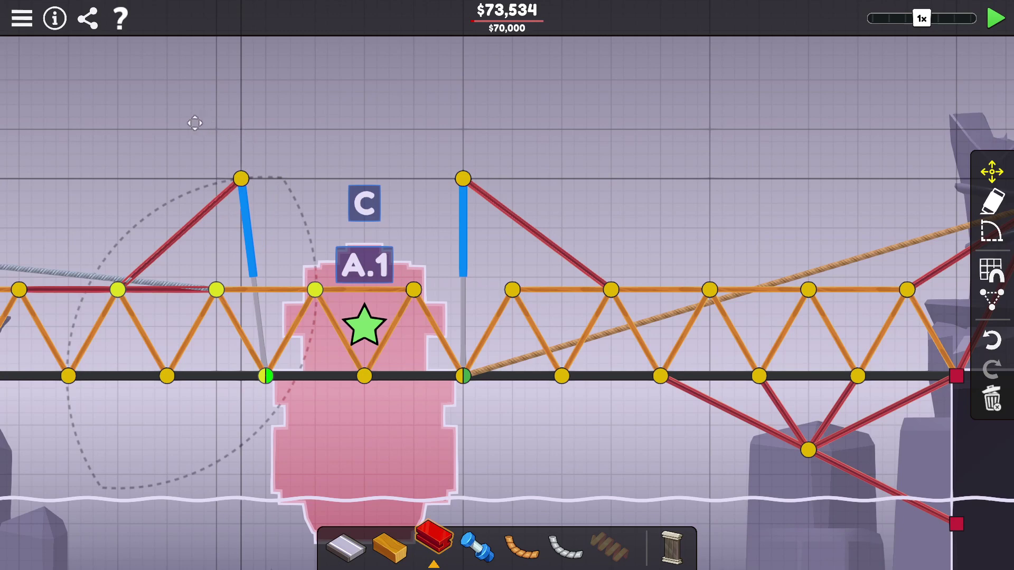
mouse_move(190, 123)
mouse_down()
mouse_move(96, 121)
mouse_move(262, 105)
mouse_up()
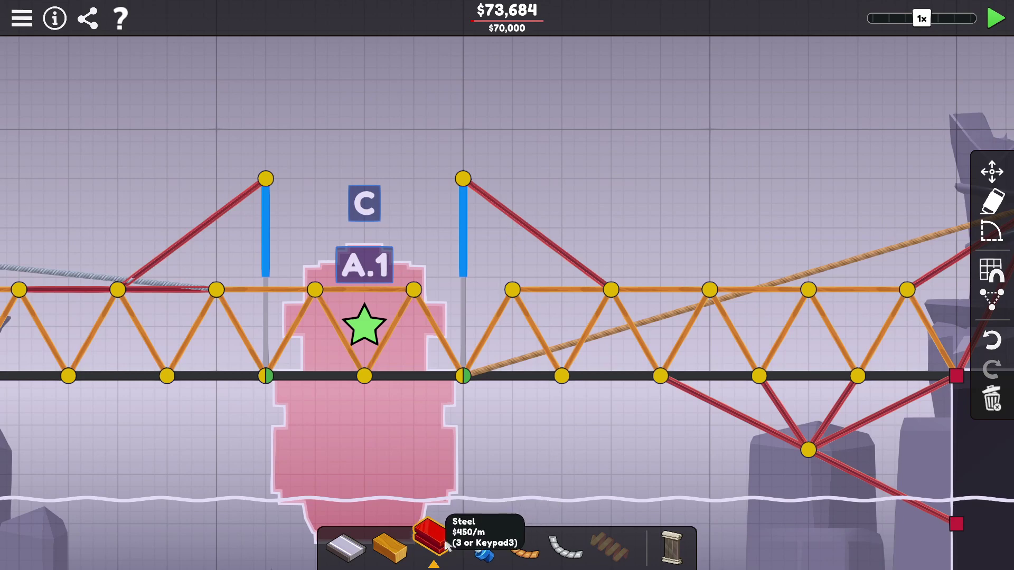
click(512, 290)
click(463, 180)
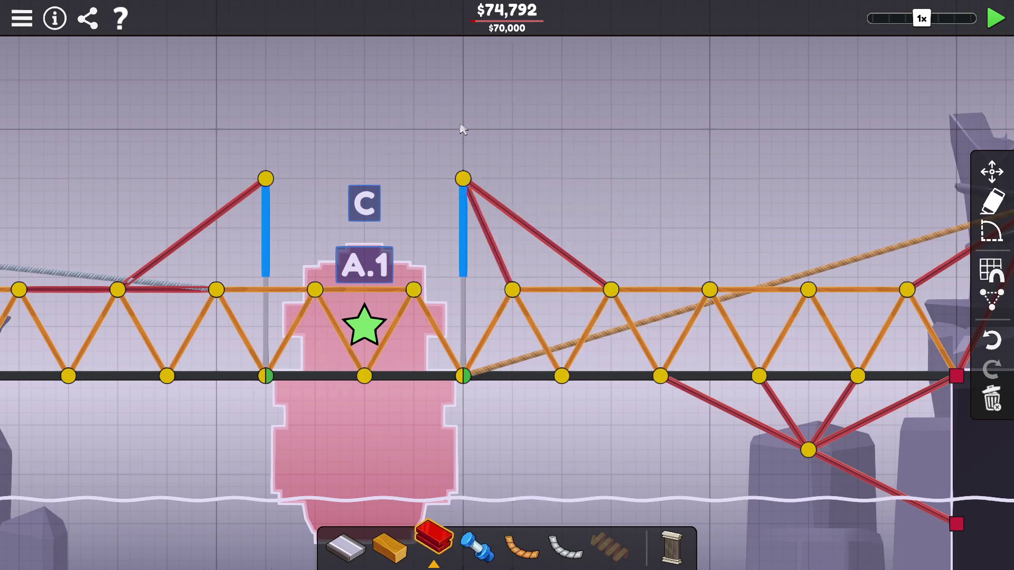
click(266, 179)
click(215, 291)
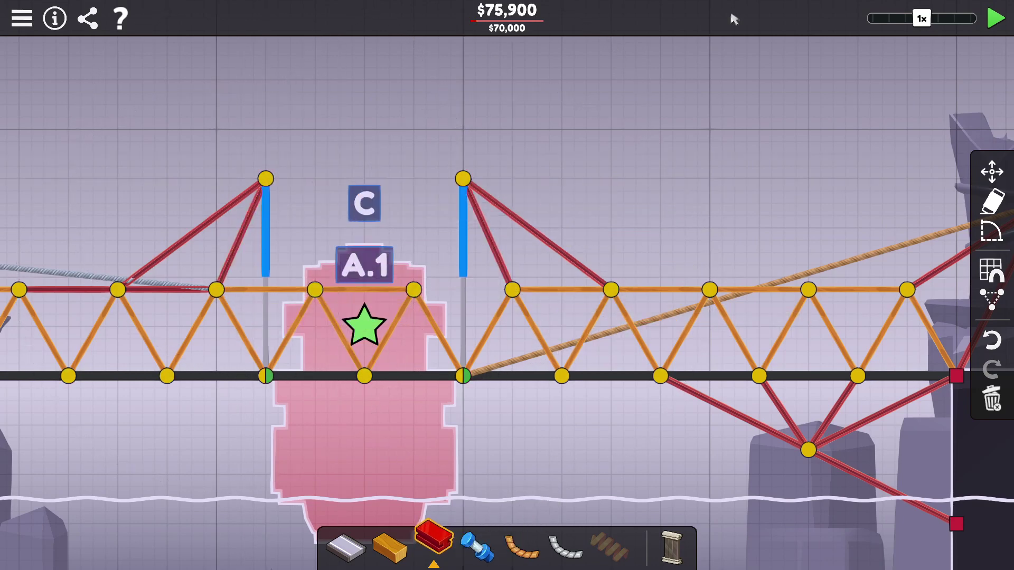
click(996, 21)
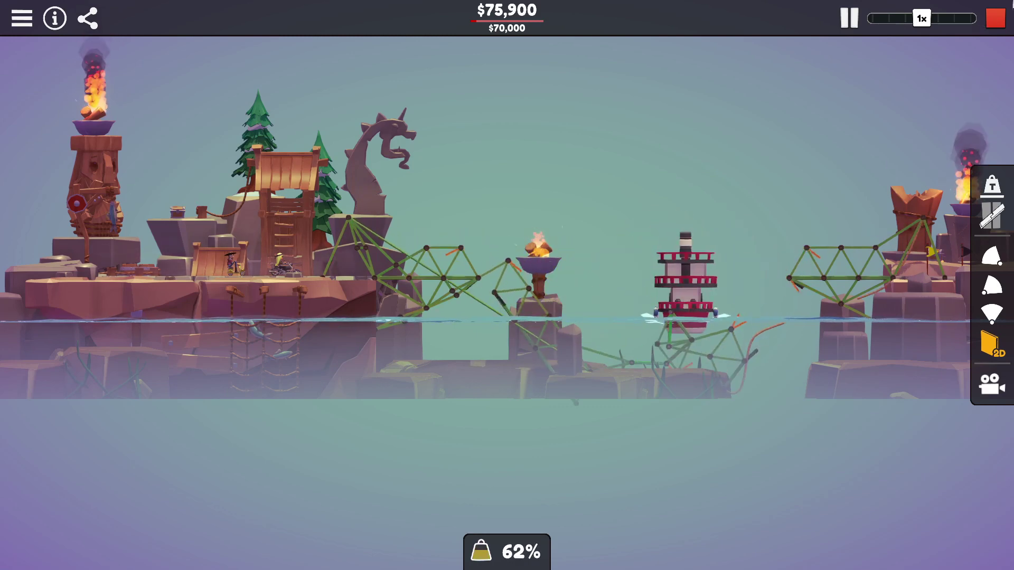
- Delete the short wood member by the left tower and retest: $75,540, 65% stress
click(996, 18)
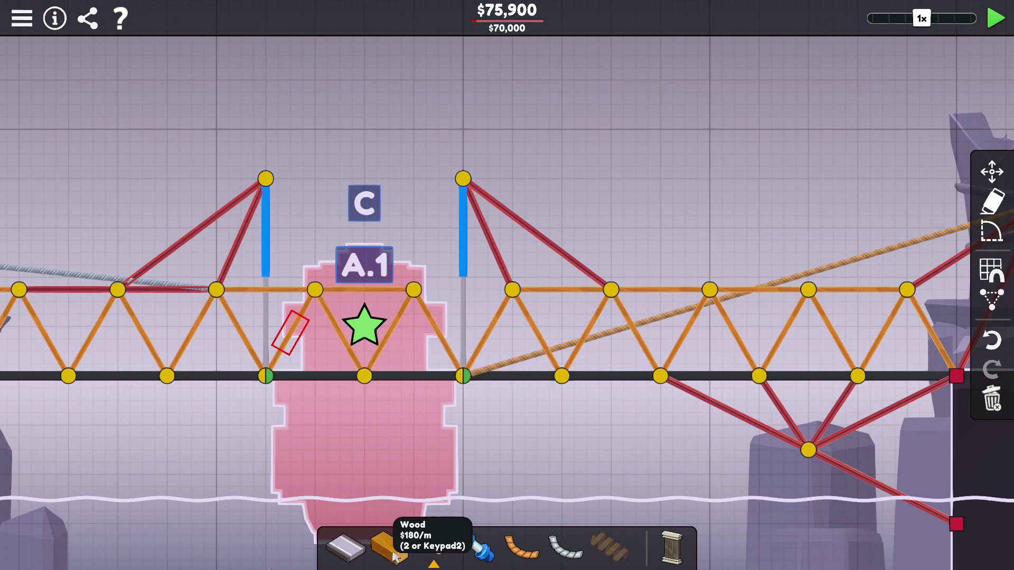
click(286, 291)
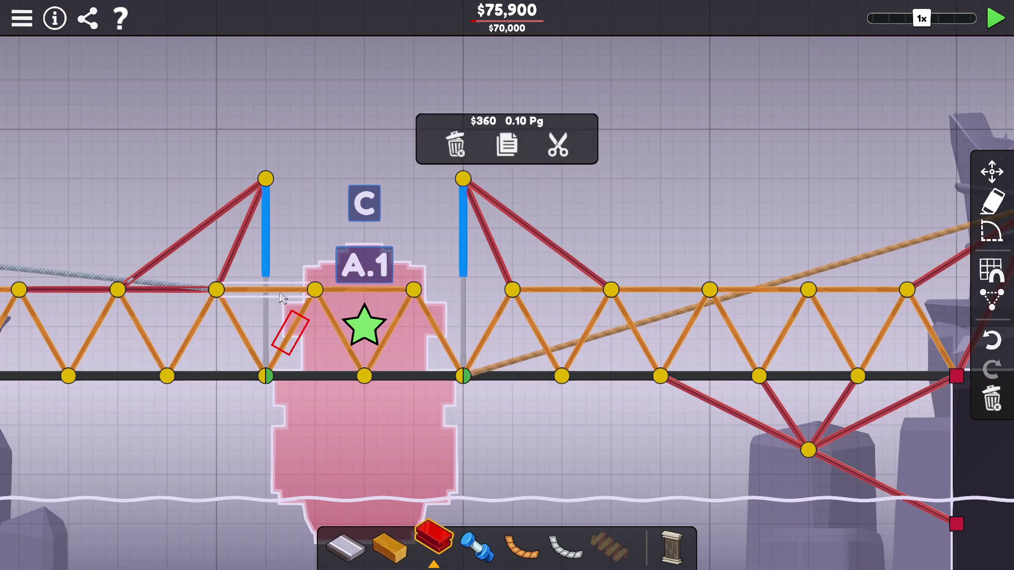
key(Delete)
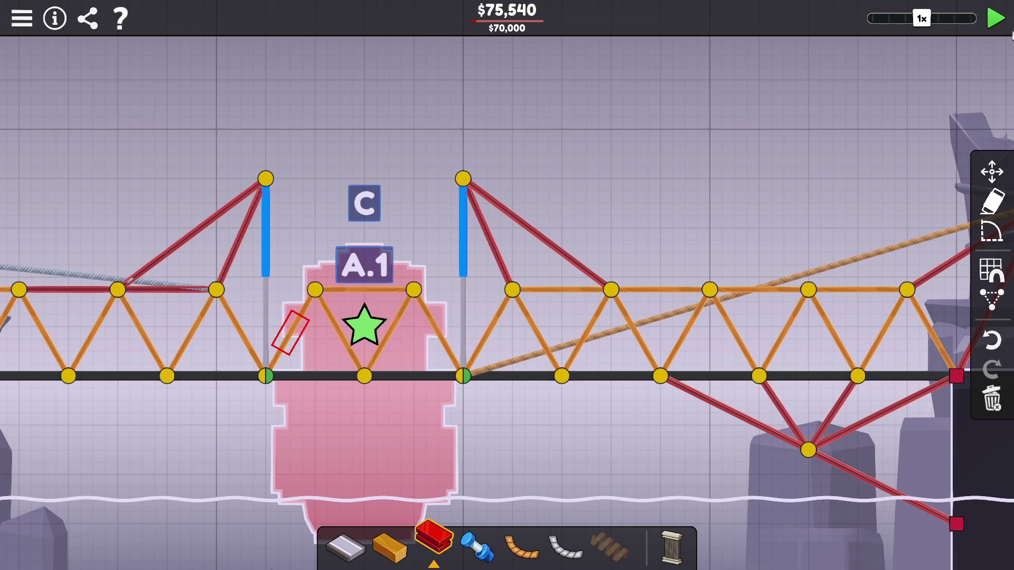
click(995, 18)
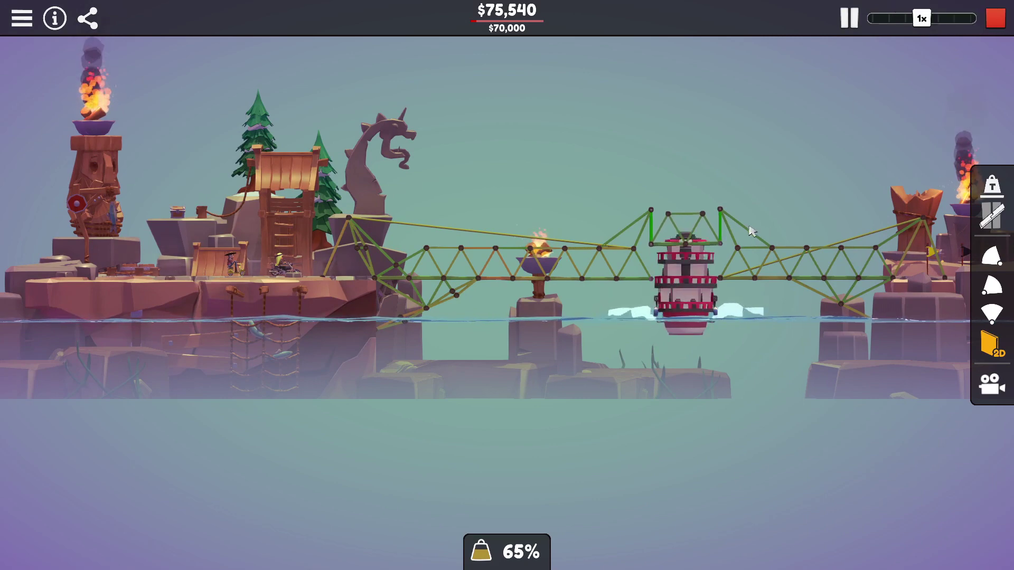
key(space)
key(space)
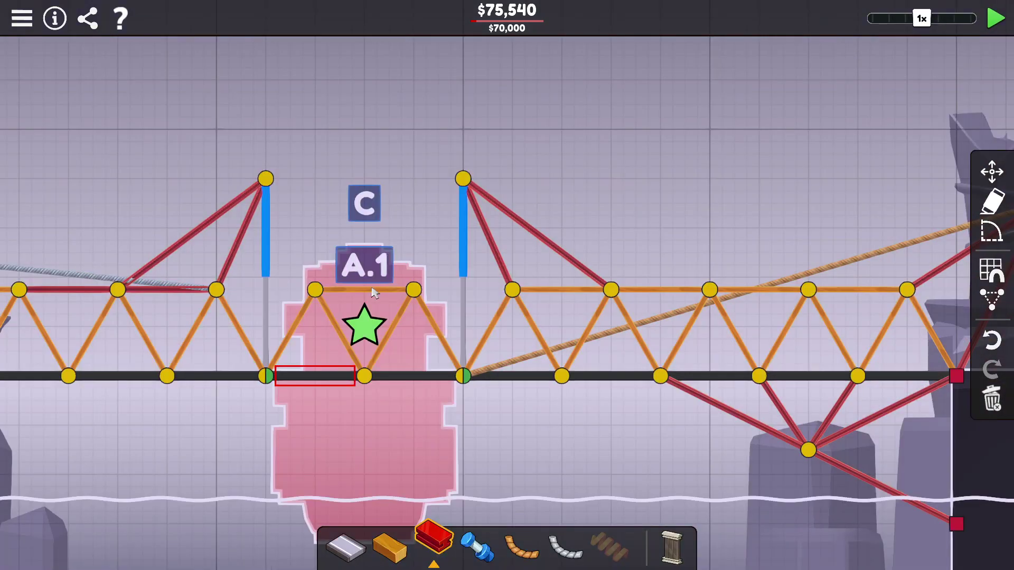
scroll(386, 342, up, 3)
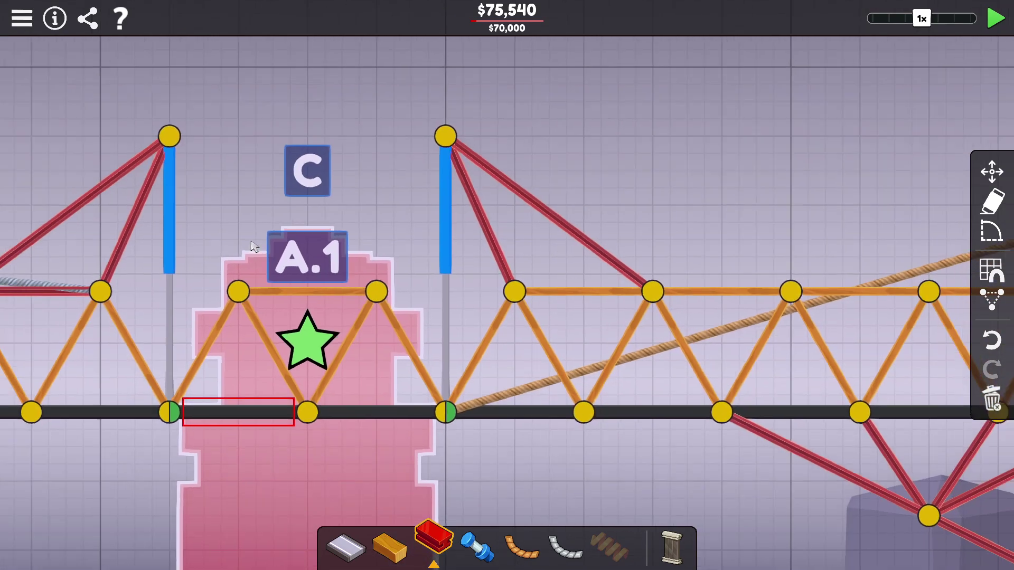
scroll(252, 324, down, 4)
scroll(285, 226, up, 2)
scroll(286, 226, down, 1)
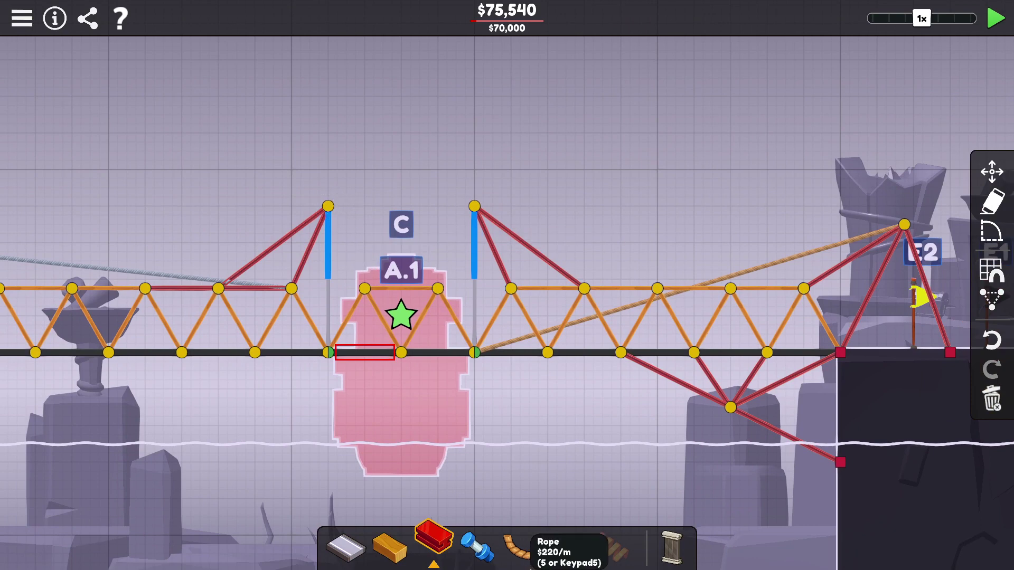
- Draw two vertical hydraulic pistons up from the deck joints on either side of the channel
key(4)
click(364, 290)
click(365, 142)
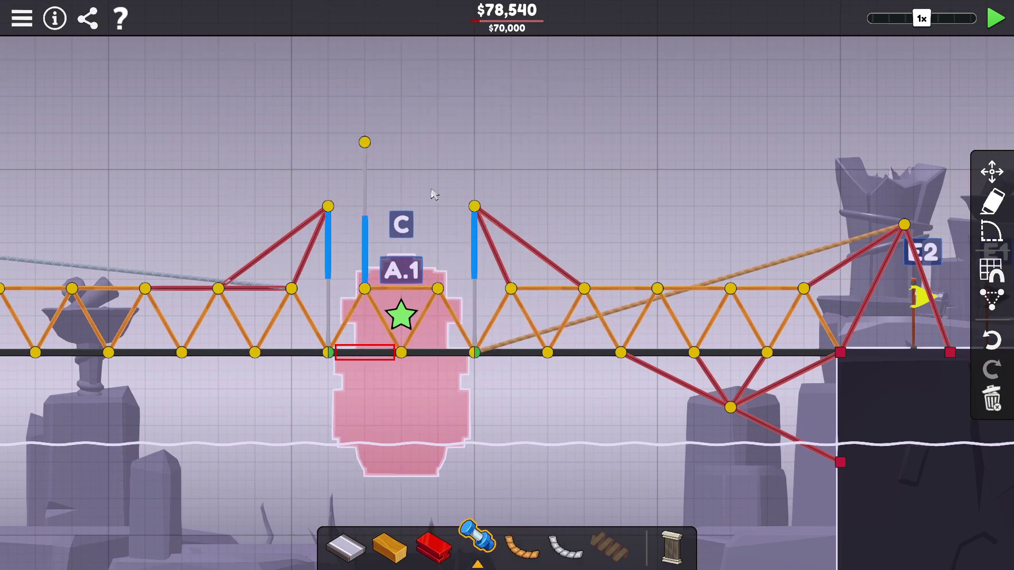
click(437, 290)
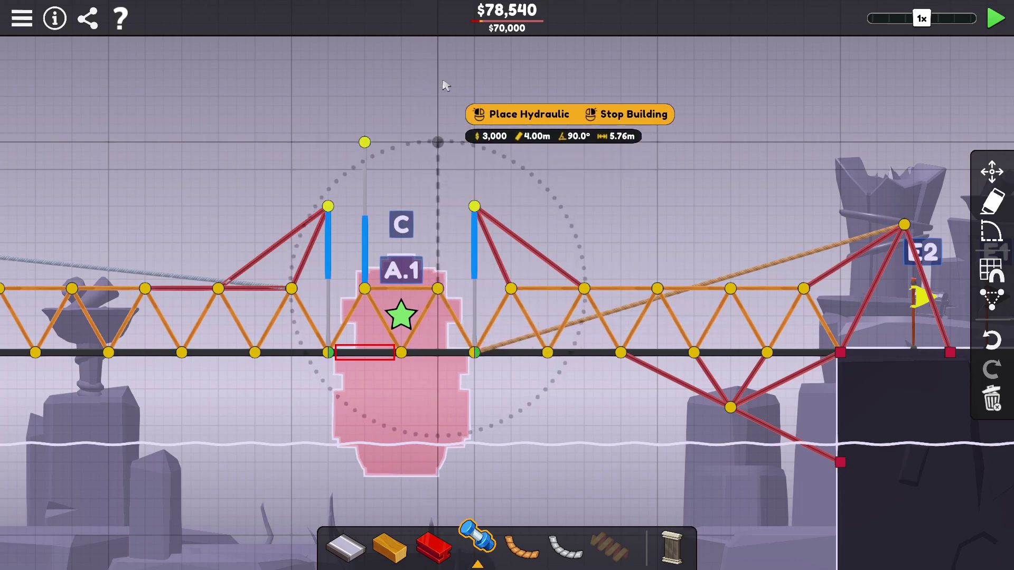
click(437, 142)
- Delete the old right and left red lifting towers
double_click(474, 208)
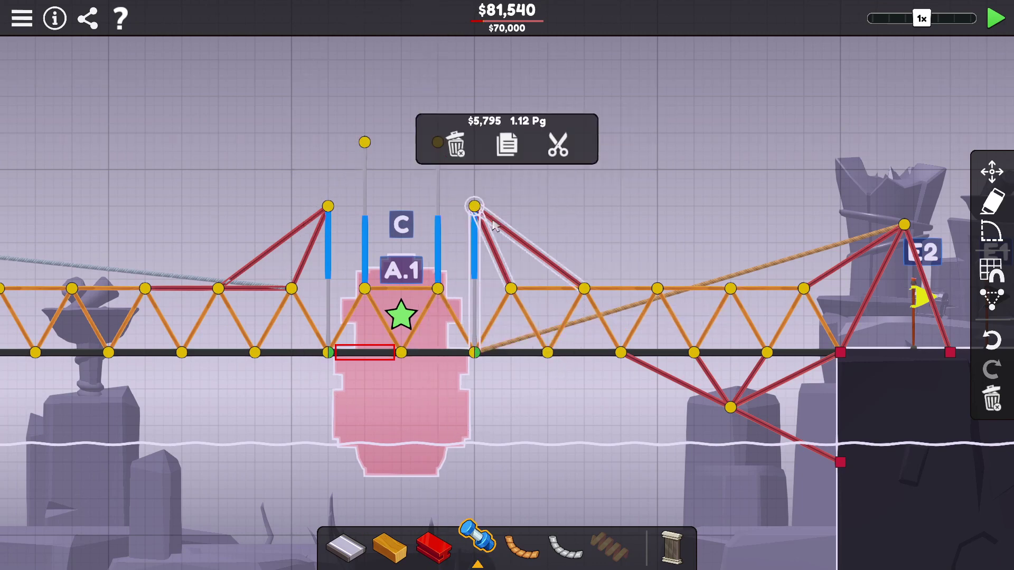
key(Delete)
double_click(328, 208)
key(Delete)
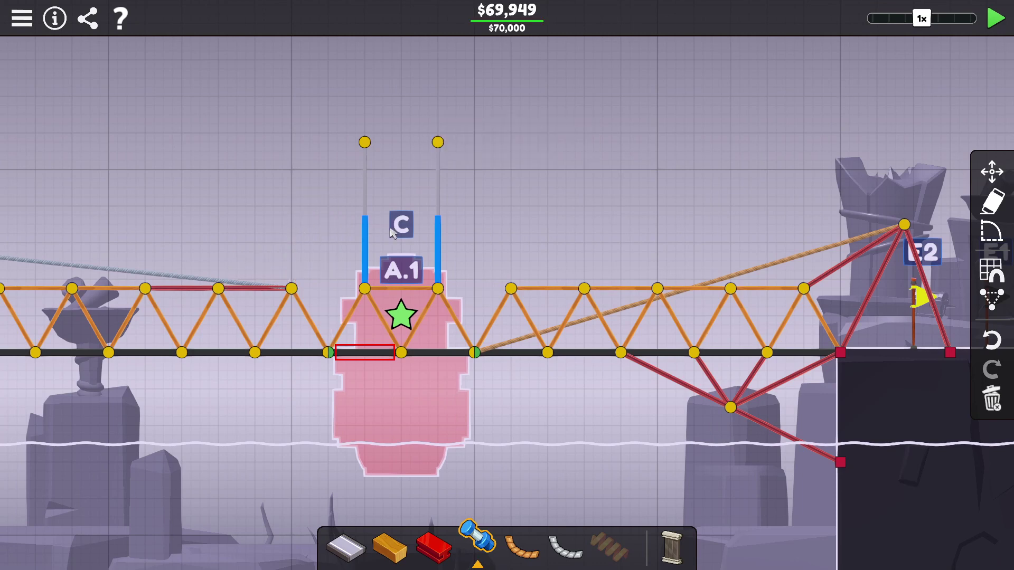
key(3)
- Build the left steel frame: a tall post and a diagonal apex down to the left piston's top
click(293, 290)
click(302, 143)
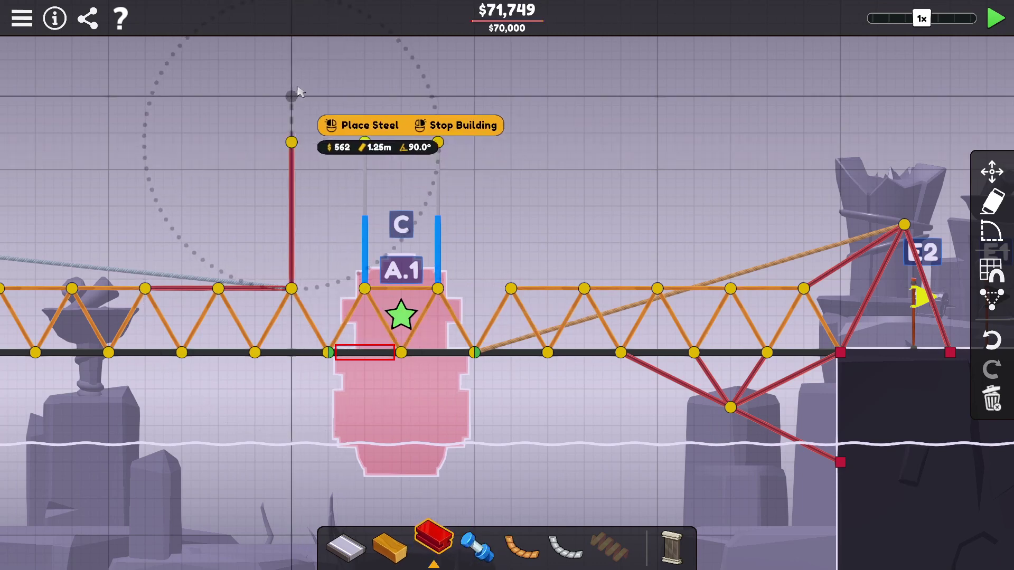
right_click(333, 73)
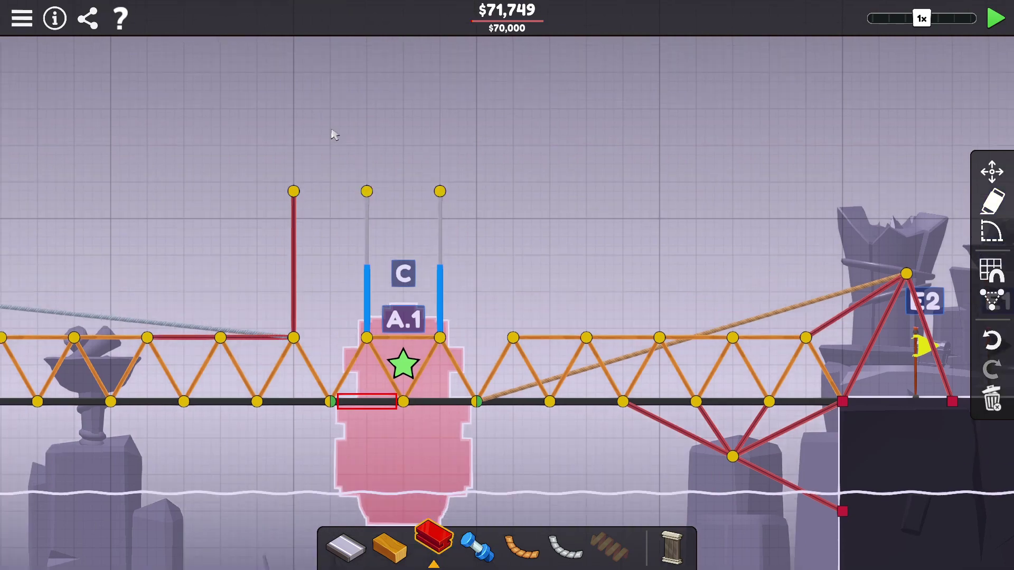
drag(333, 73, 333, 237)
click(291, 307)
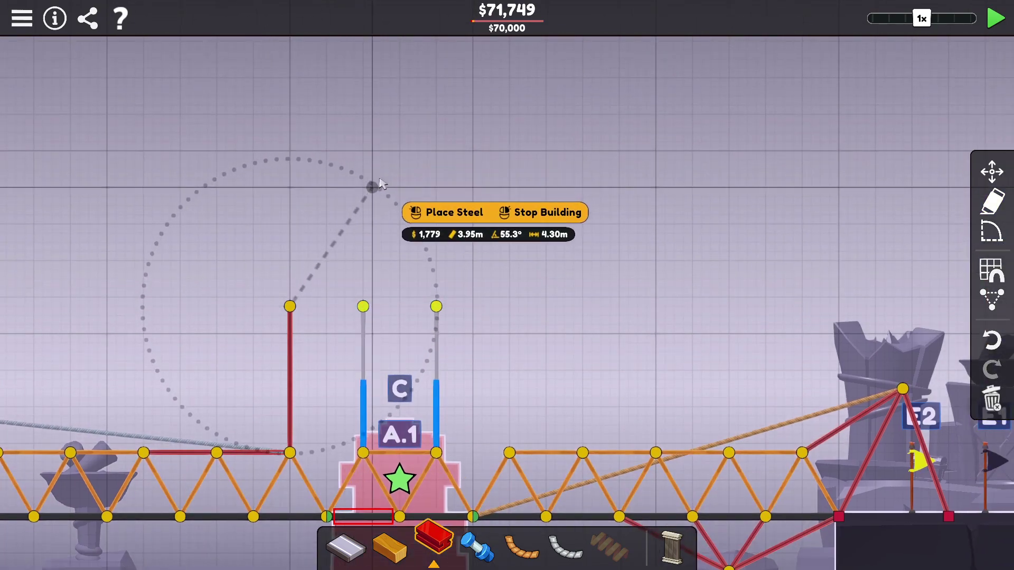
click(363, 188)
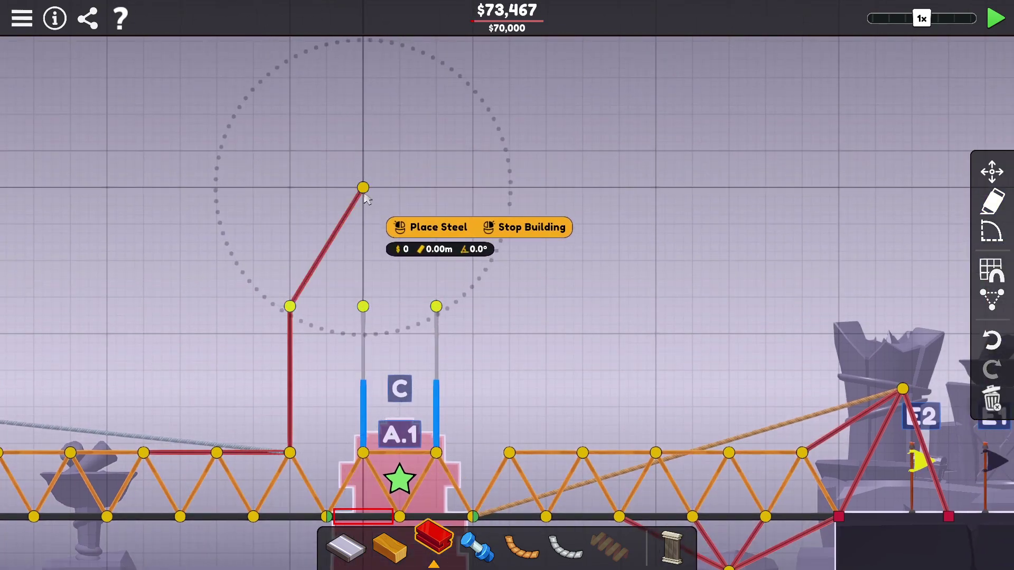
click(363, 306)
right_click(396, 285)
- Build the right steel frame: a post above the piston, an outward diagonal and a deck upright
click(436, 307)
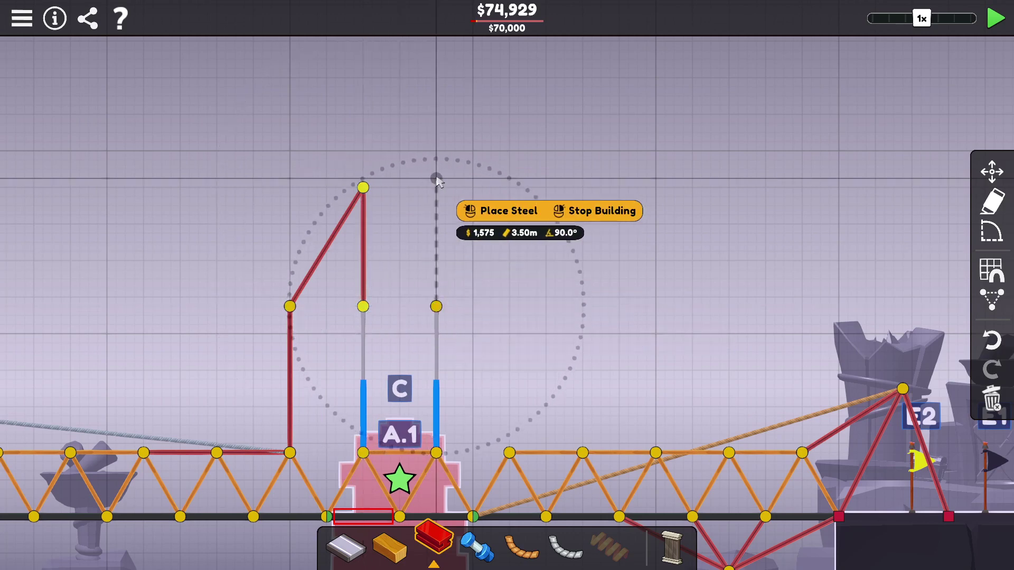
click(436, 188)
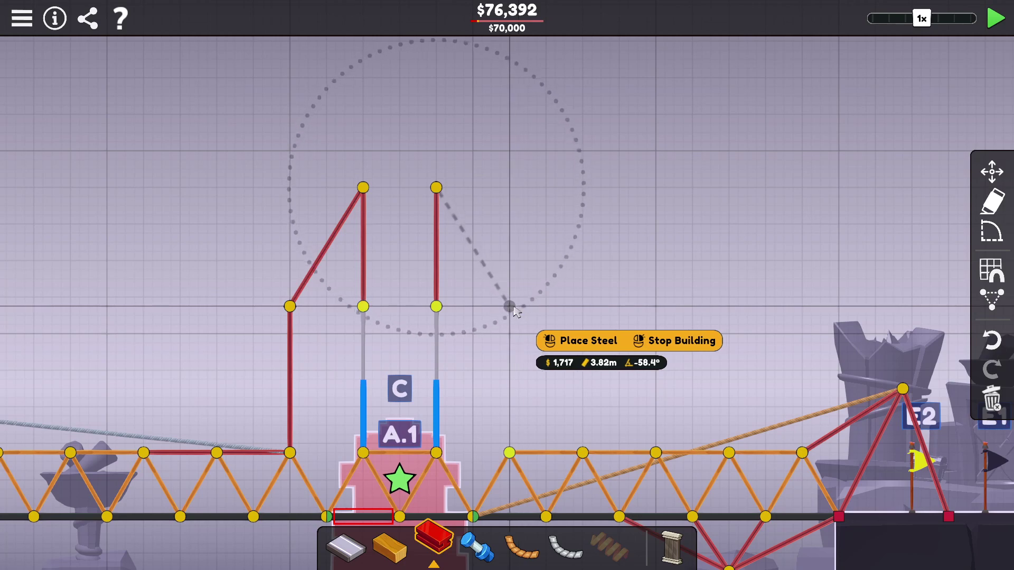
click(509, 306)
click(510, 453)
right_click(509, 453)
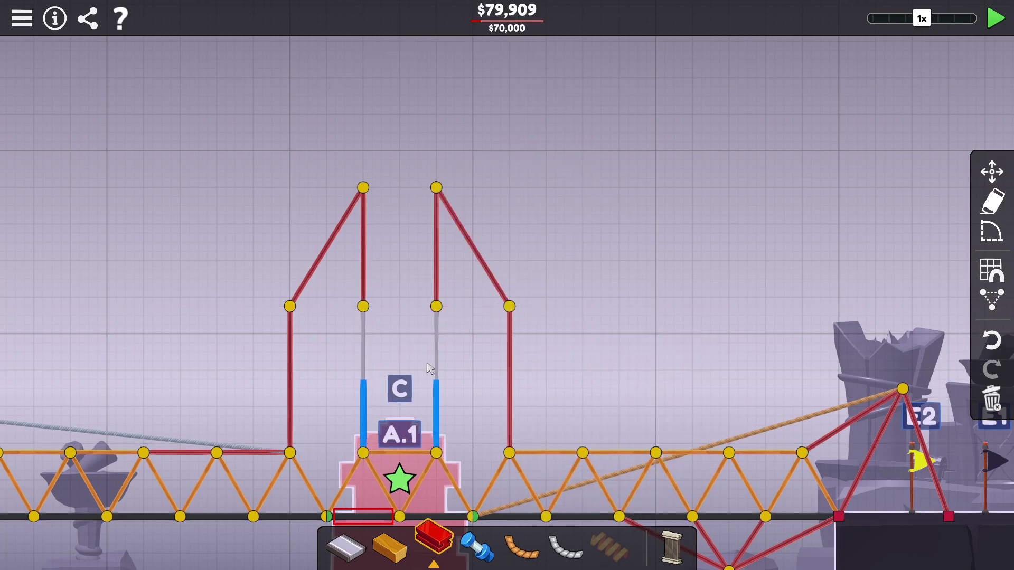
- Add steel crossbars linking each outer post to its piston's top, then test
double_click(289, 307)
click(362, 306)
click(436, 307)
click(510, 307)
right_click(555, 277)
click(998, 18)
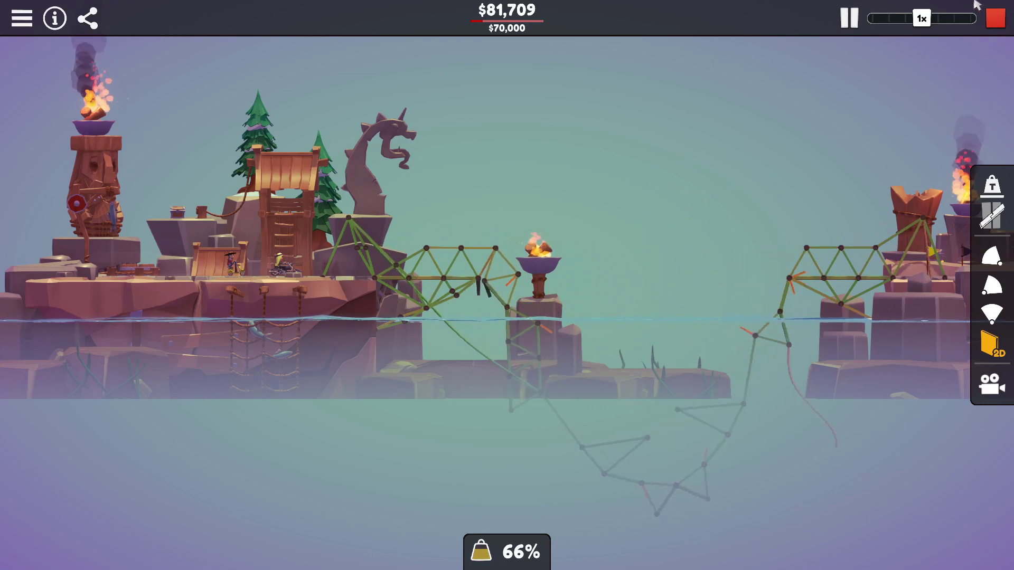
- Brace the left frame with steel members down to the deck and retest at $84,832
click(995, 18)
click(363, 307)
click(421, 335)
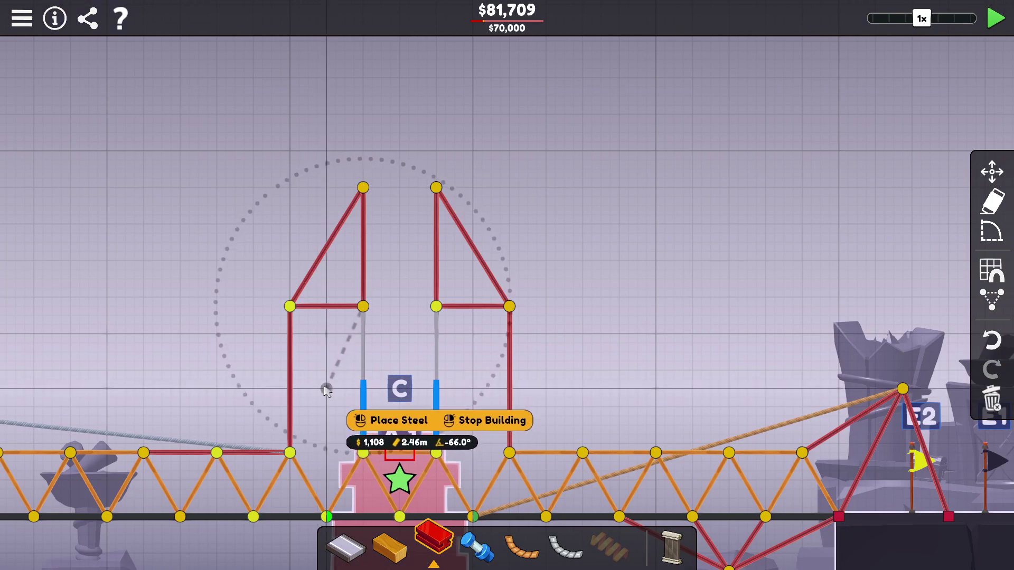
click(327, 388)
click(290, 306)
click(327, 388)
click(349, 416)
click(290, 453)
right_click(444, 315)
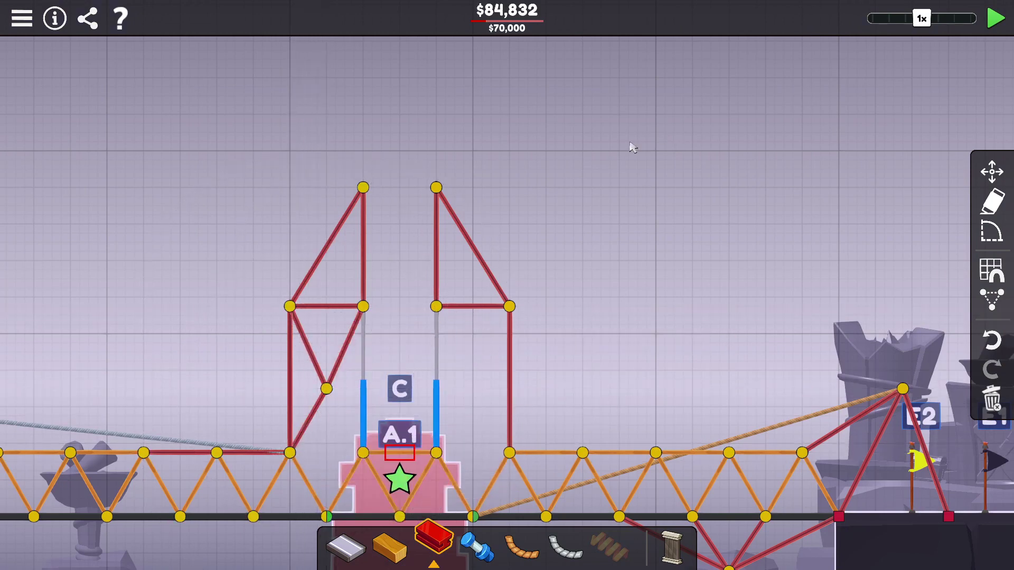
click(995, 18)
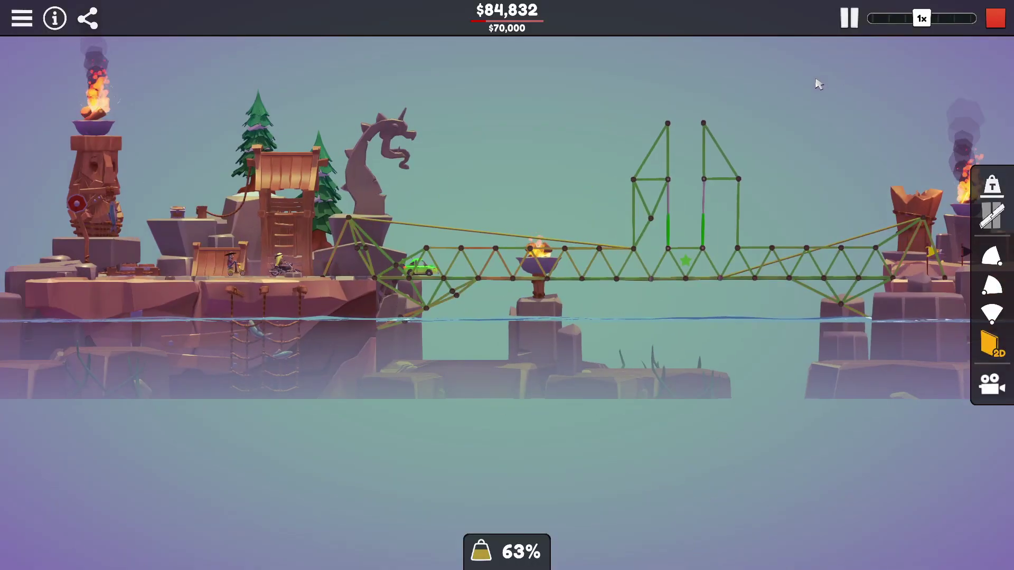
- Copy and flip part of the left tower, then cancel that paste
click(994, 17)
drag(276, 168, 280, 408)
click(515, 145)
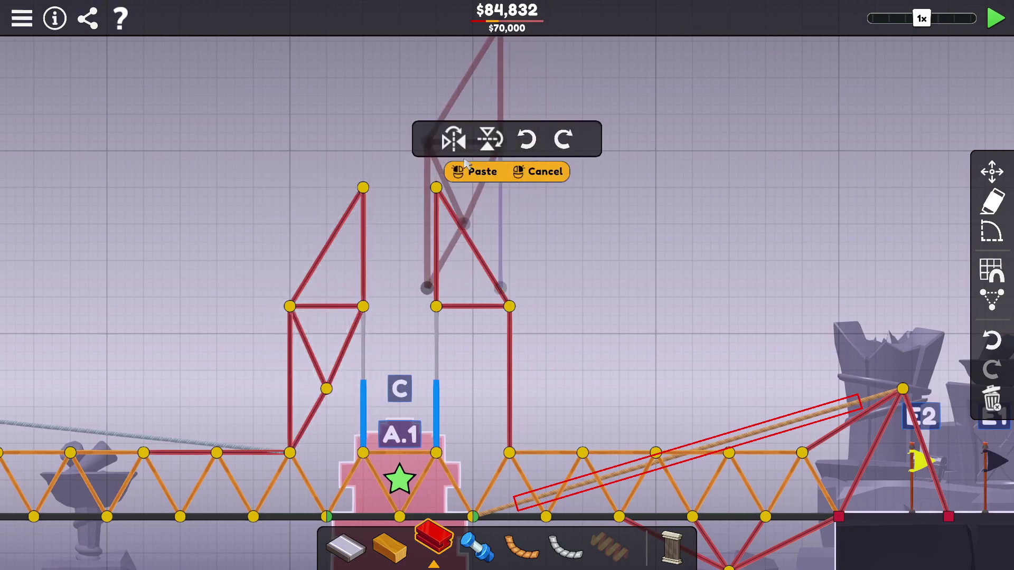
click(453, 139)
right_click(571, 303)
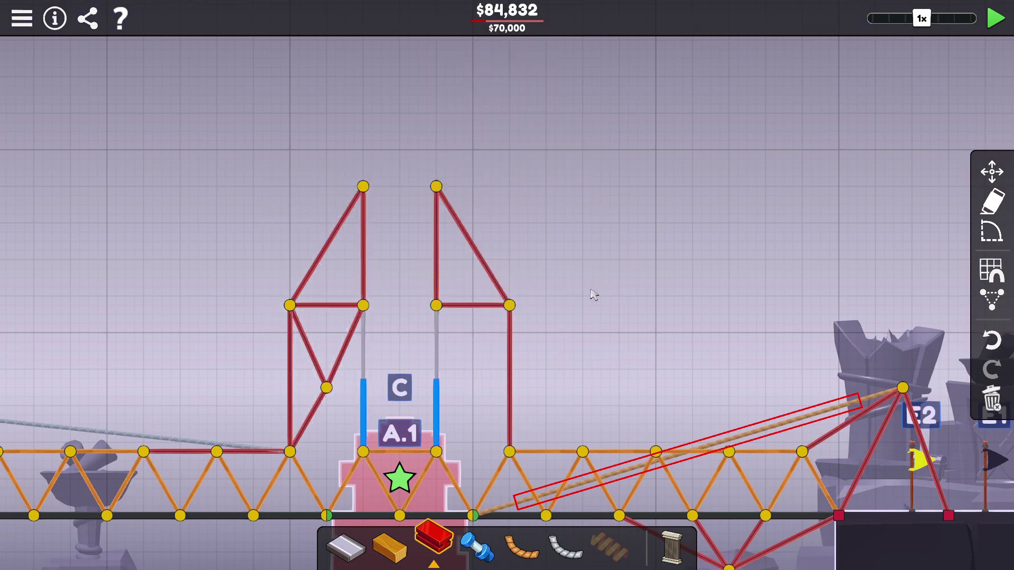
- Paste a mirrored copy of the whole left tower frame onto the right tower and test
drag(380, 180, 261, 401)
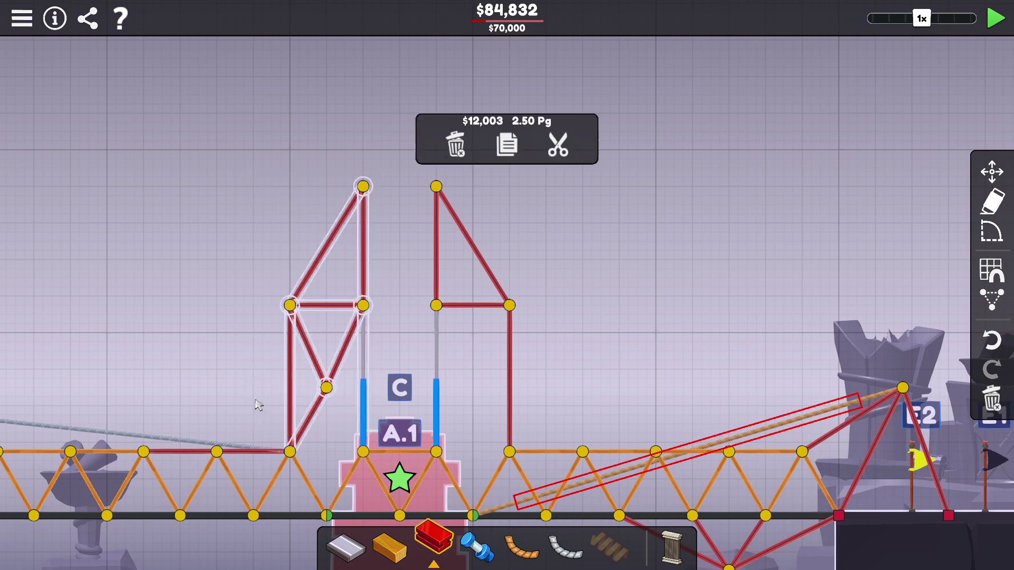
click(508, 145)
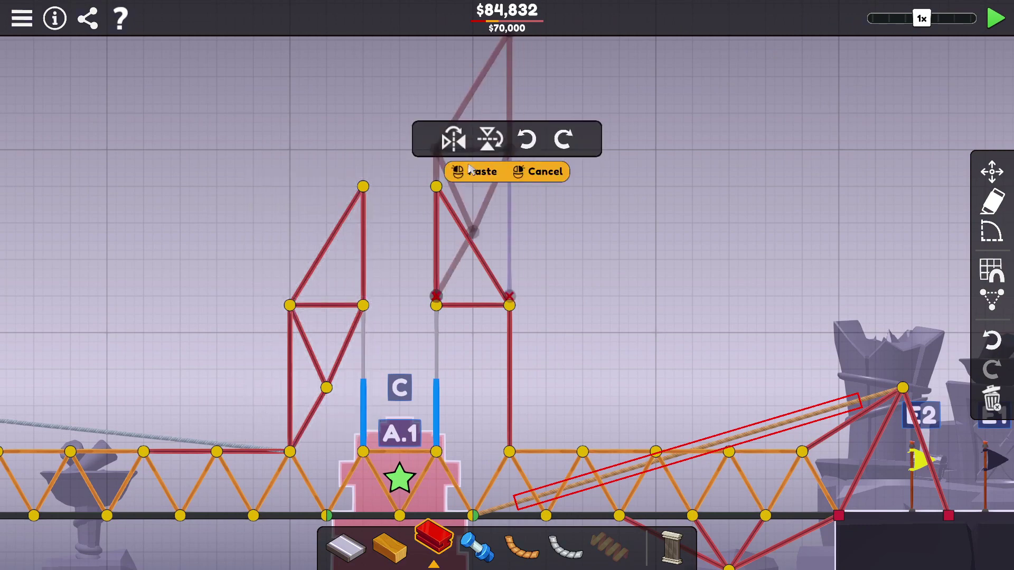
click(453, 140)
click(472, 333)
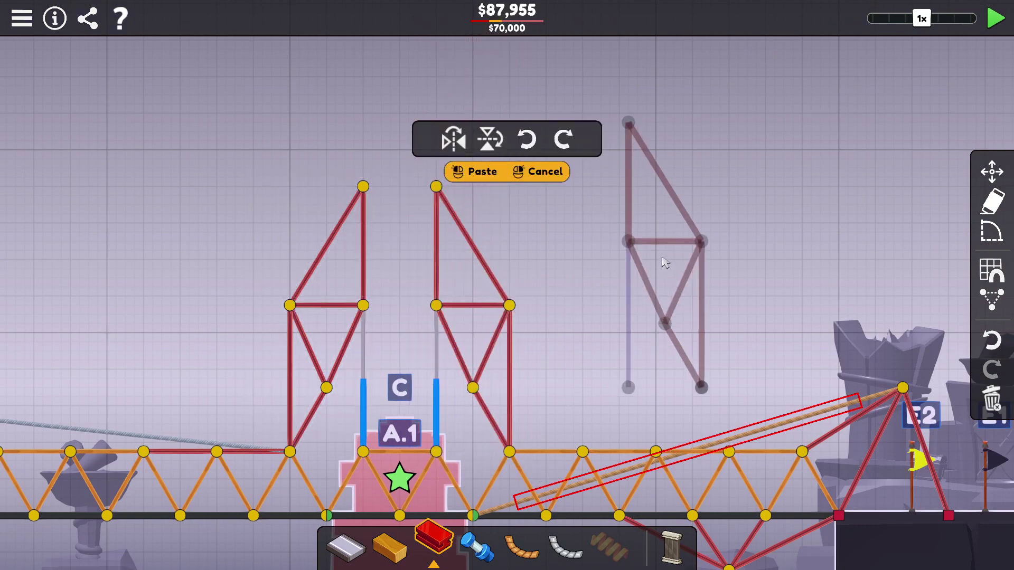
right_click(666, 254)
click(996, 19)
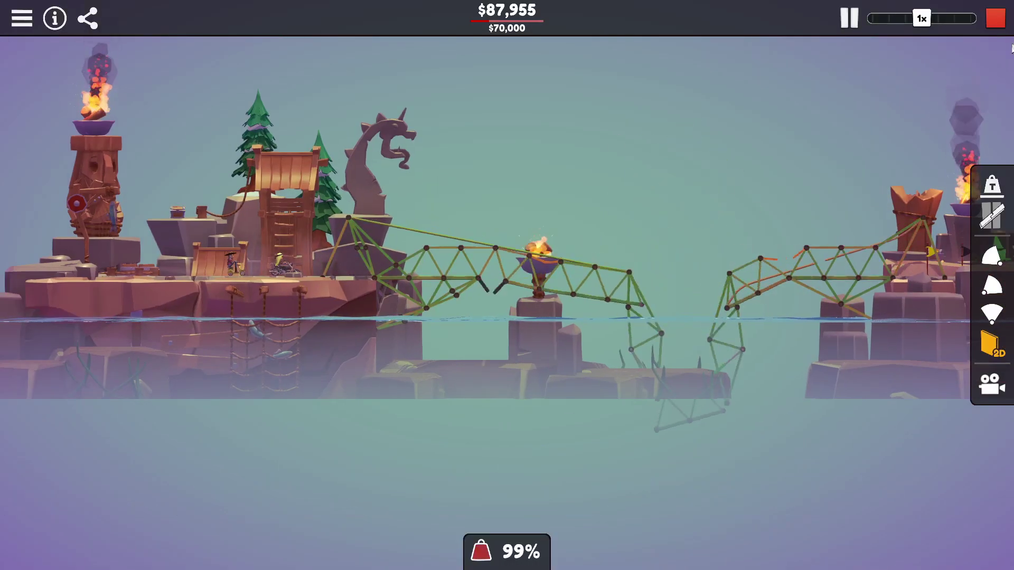
- Add a steel beam between the two piston tops and retest; the span breaks at $88,855
click(997, 20)
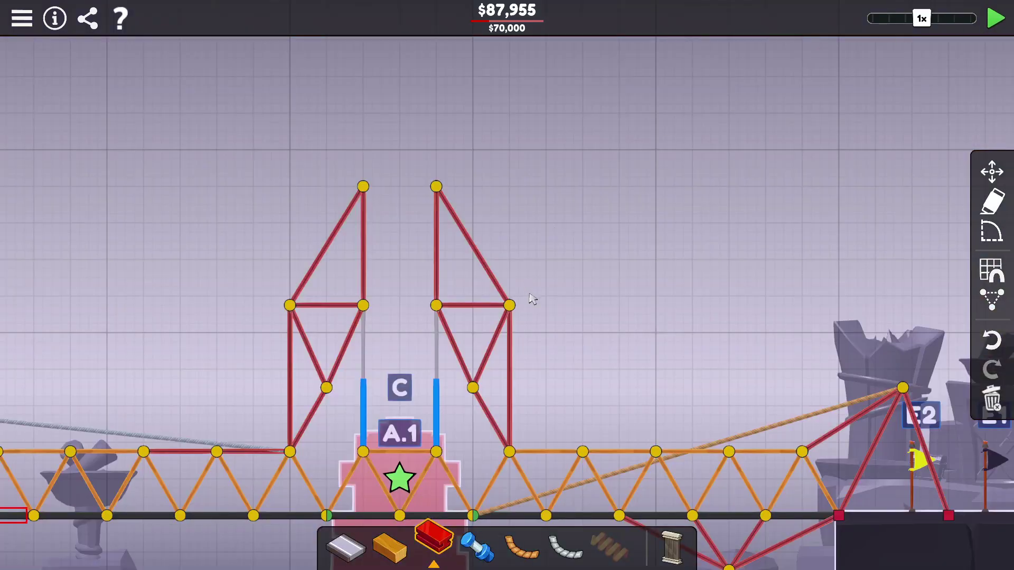
scroll(543, 298, down, 4)
scroll(555, 294, down, 3)
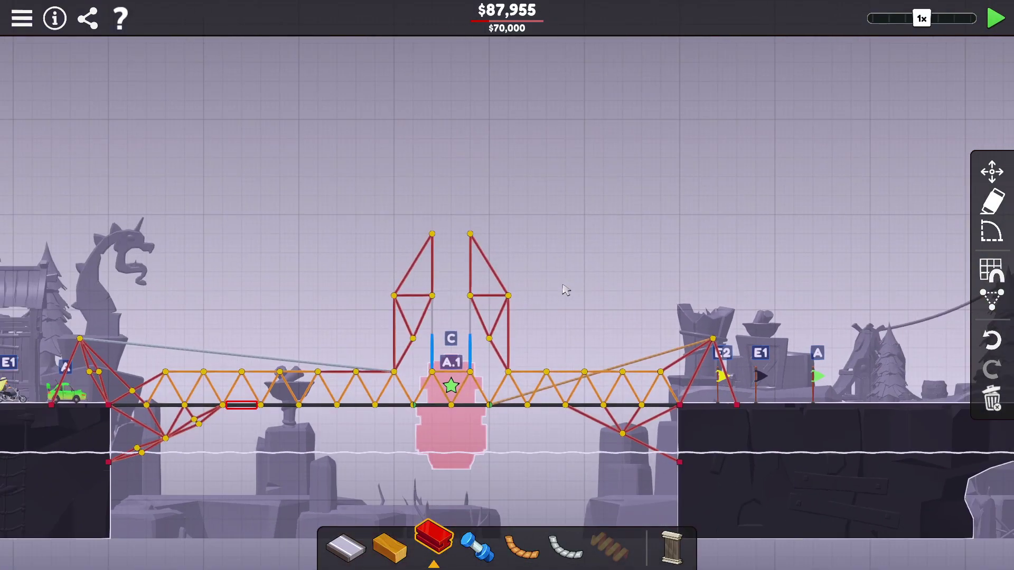
scroll(550, 285, up, 3)
scroll(531, 317, up, 3)
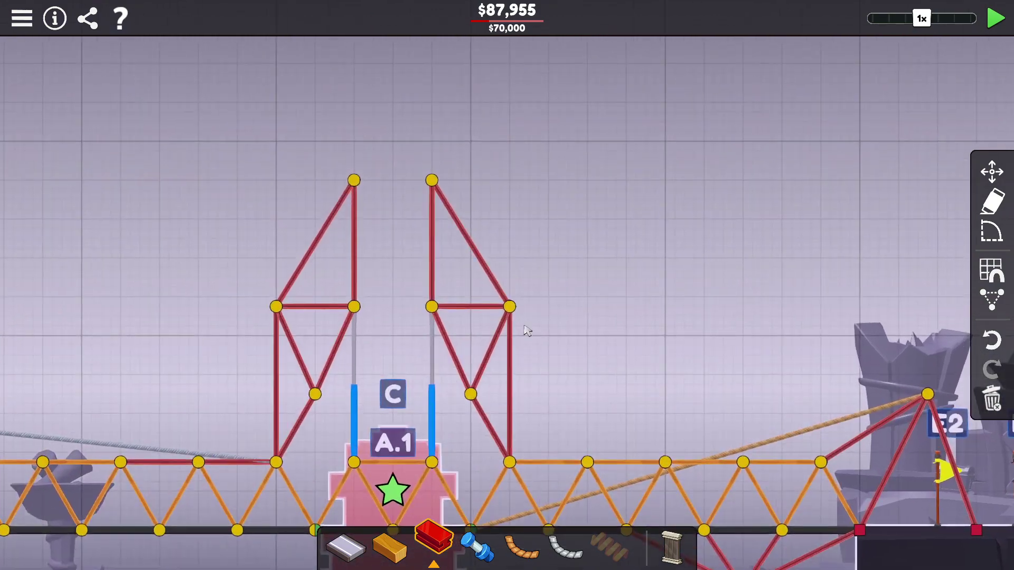
click(354, 307)
click(431, 307)
right_click(382, 436)
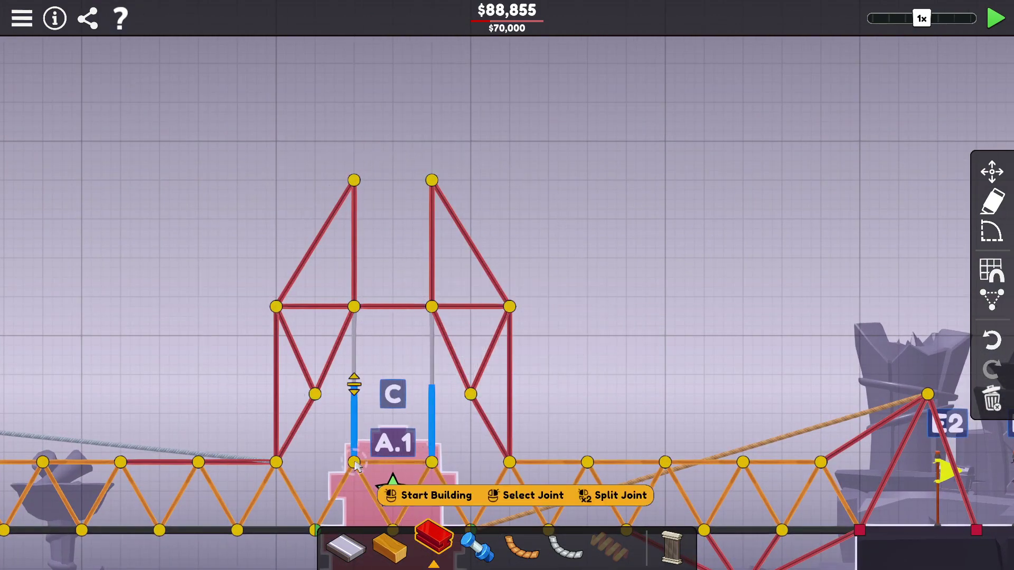
scroll(364, 428, up, 3)
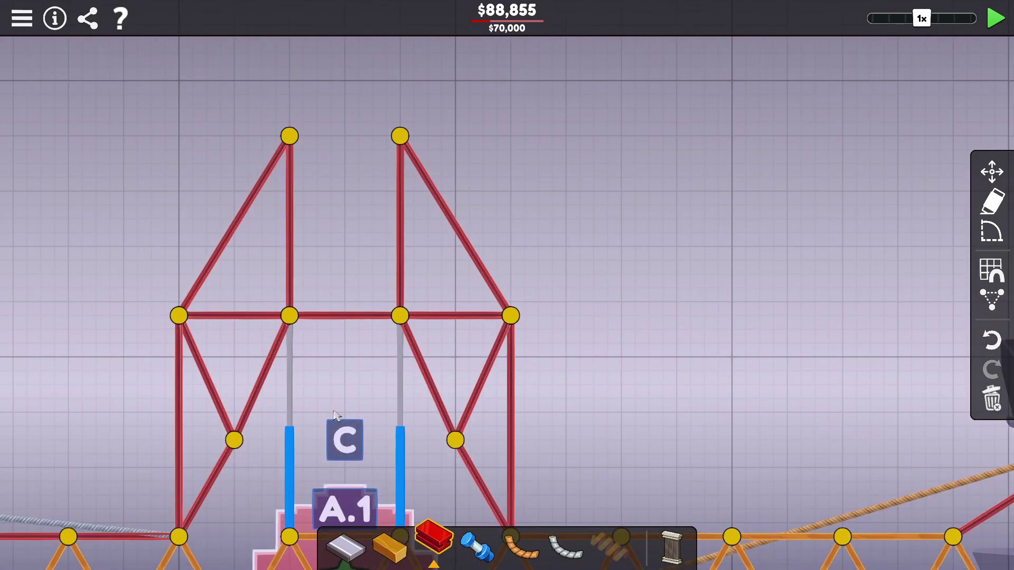
scroll(357, 317, up, 2)
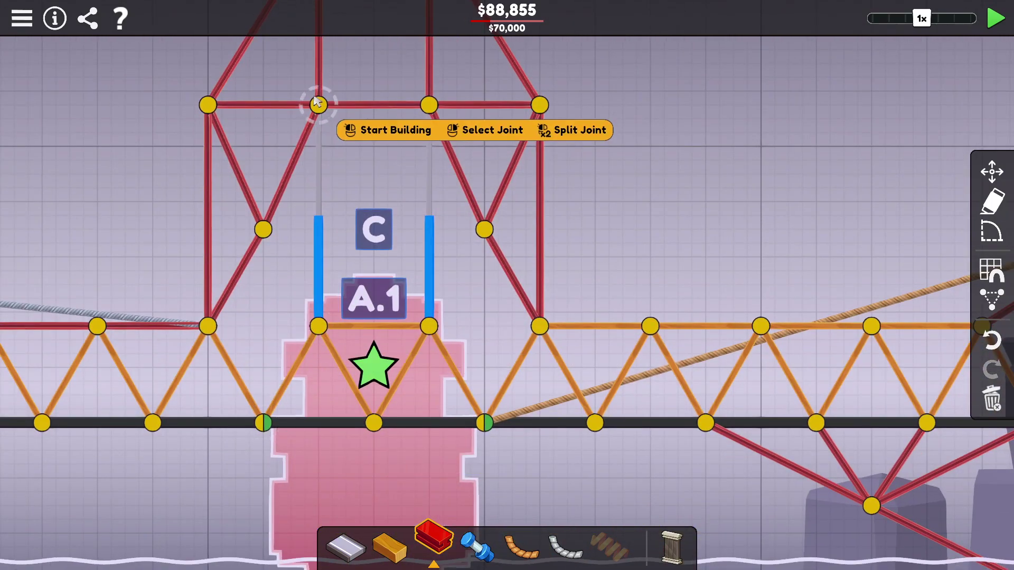
click(997, 21)
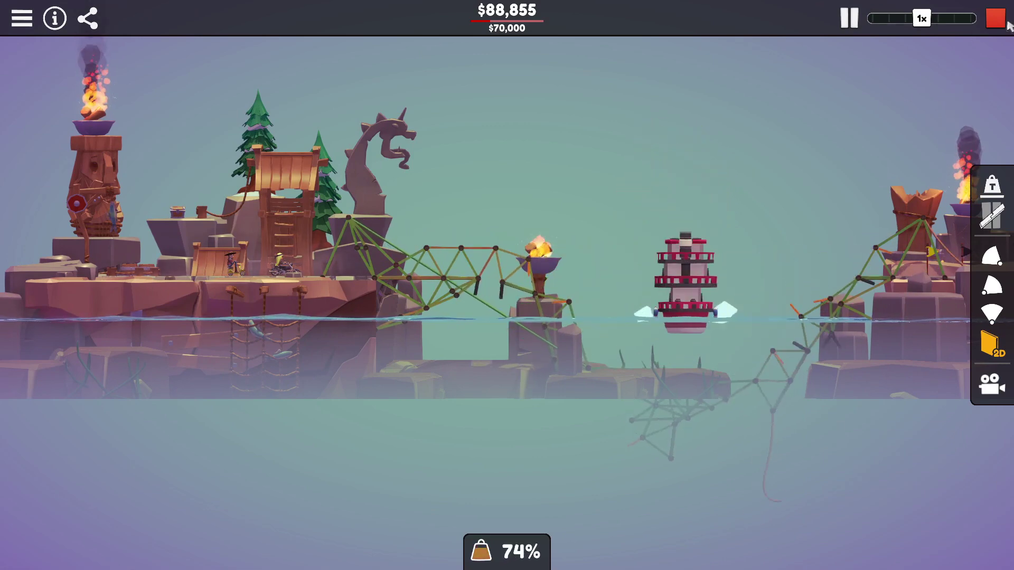
click(997, 18)
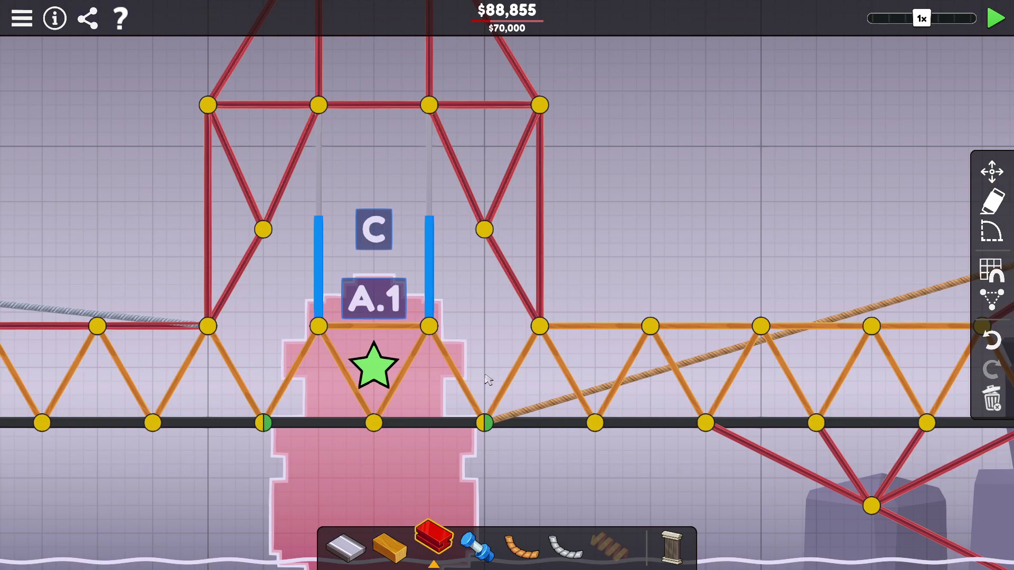
scroll(540, 407, down, 6)
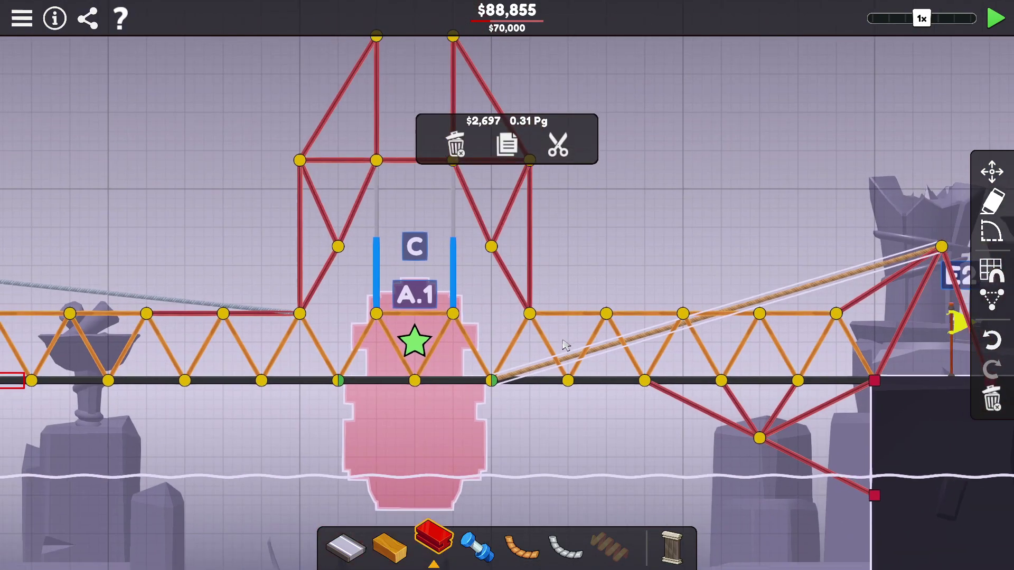
- Delete the right rope and draw a cable from the deck joint to the right anchor
key(Delete)
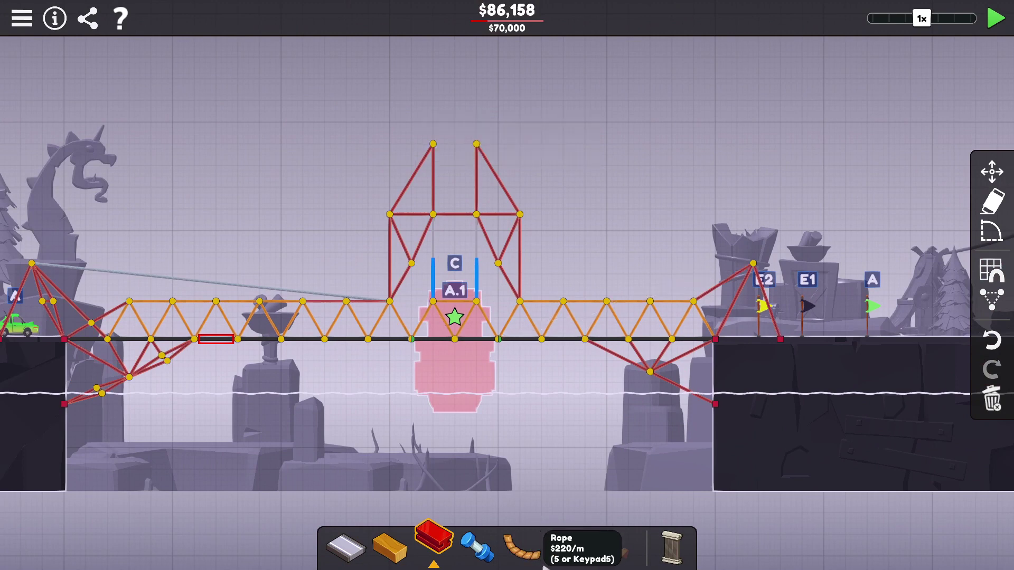
click(564, 545)
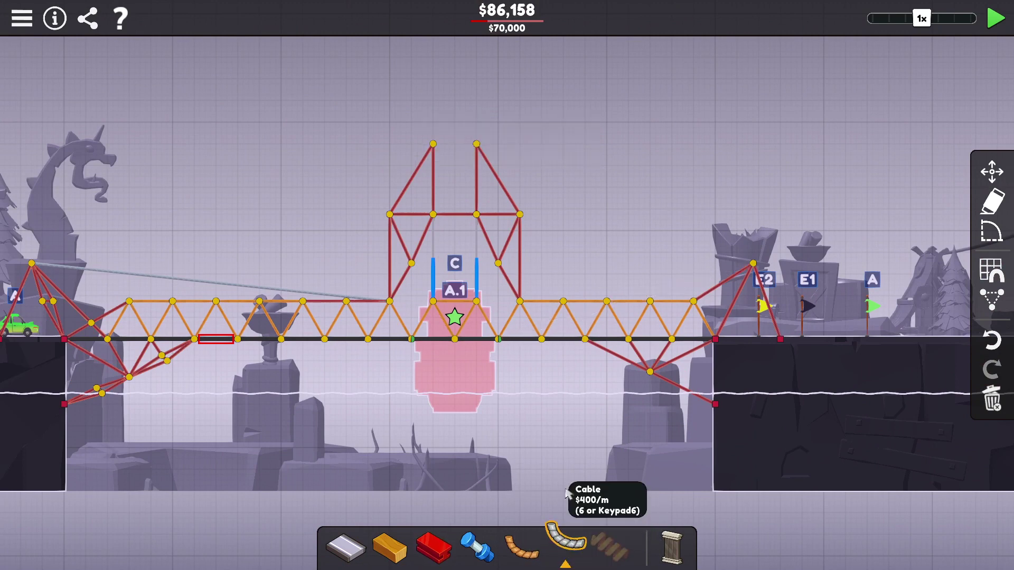
click(519, 302)
click(754, 264)
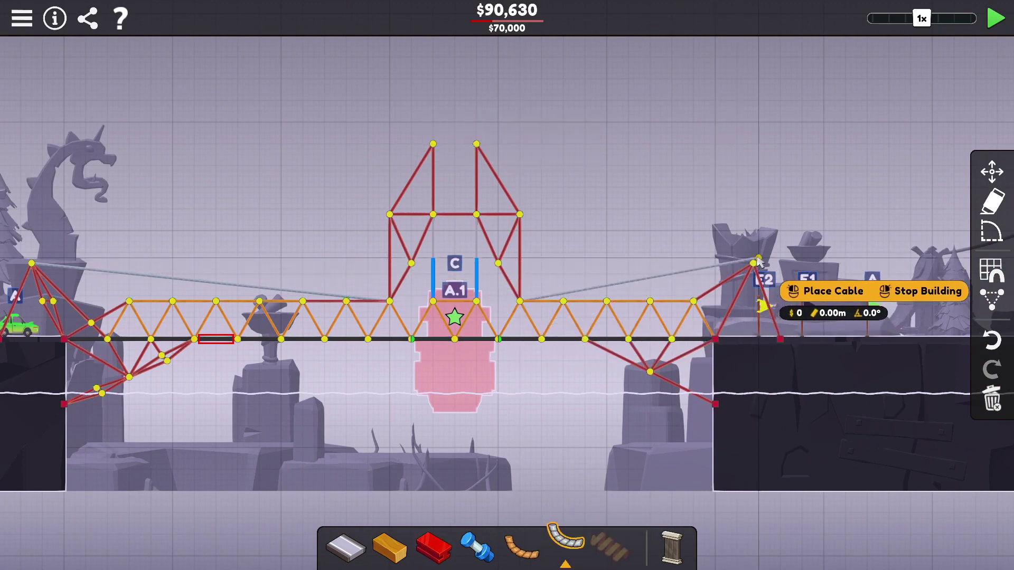
right_click(755, 264)
- Redraw that deck-to-anchor cable and test; the bridge collapses at $90,514
click(720, 269)
key(Delete)
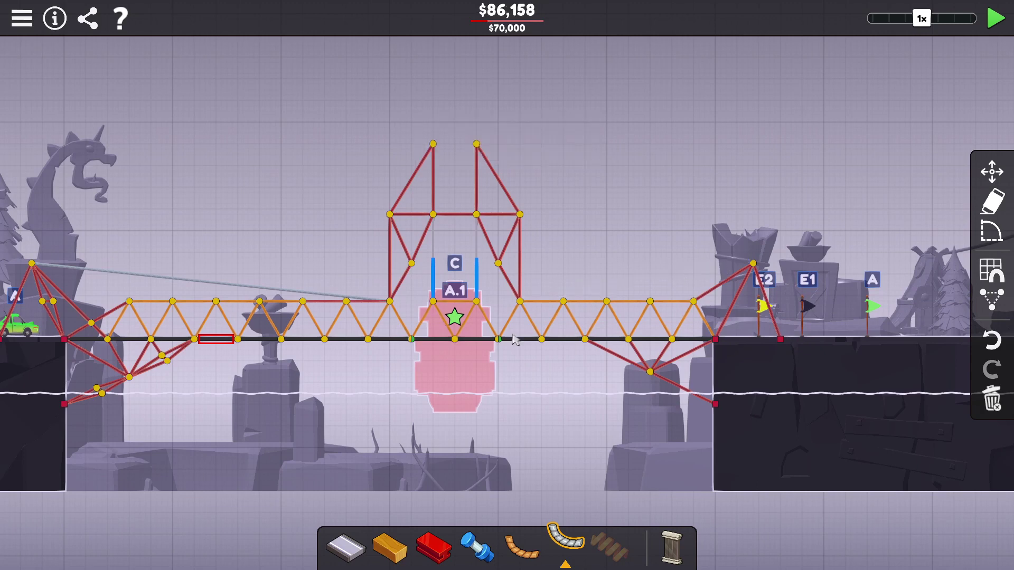
click(519, 303)
click(755, 263)
right_click(754, 263)
click(994, 20)
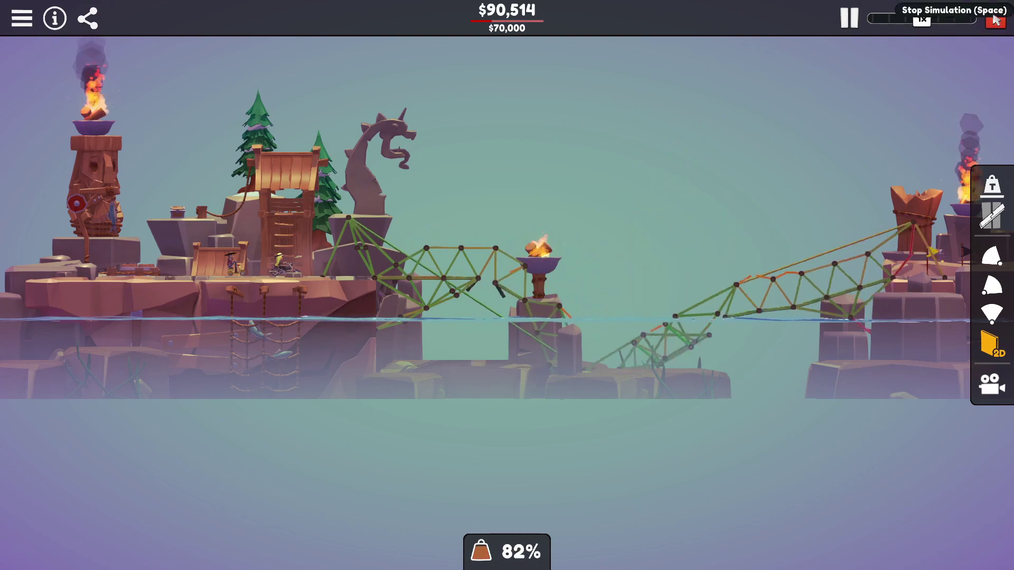
click(1000, 21)
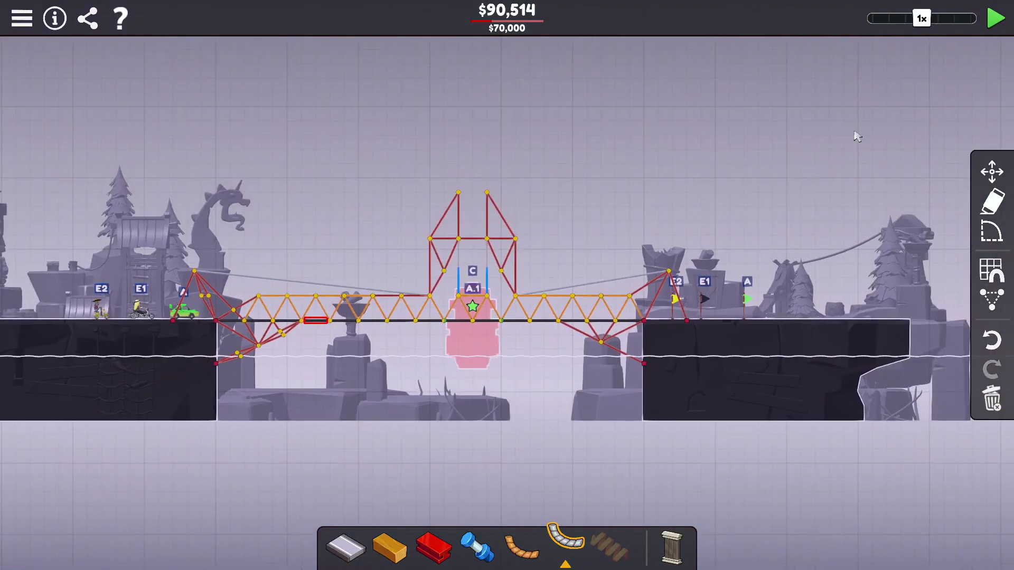
- Revert to the $75,540 design and test it; the centre lifts at 65% stress
drag(806, 92, 18, 476)
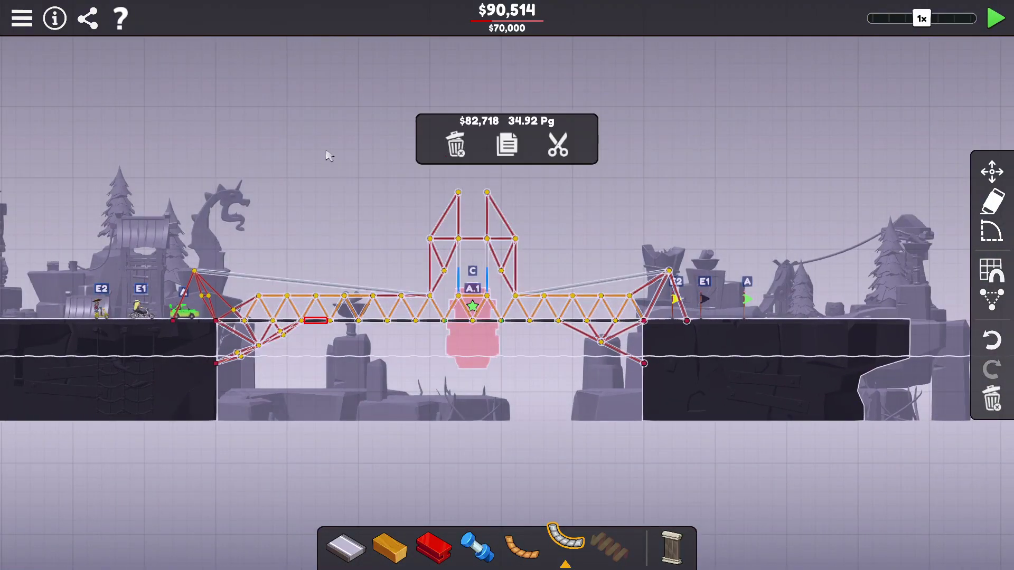
click(852, 93)
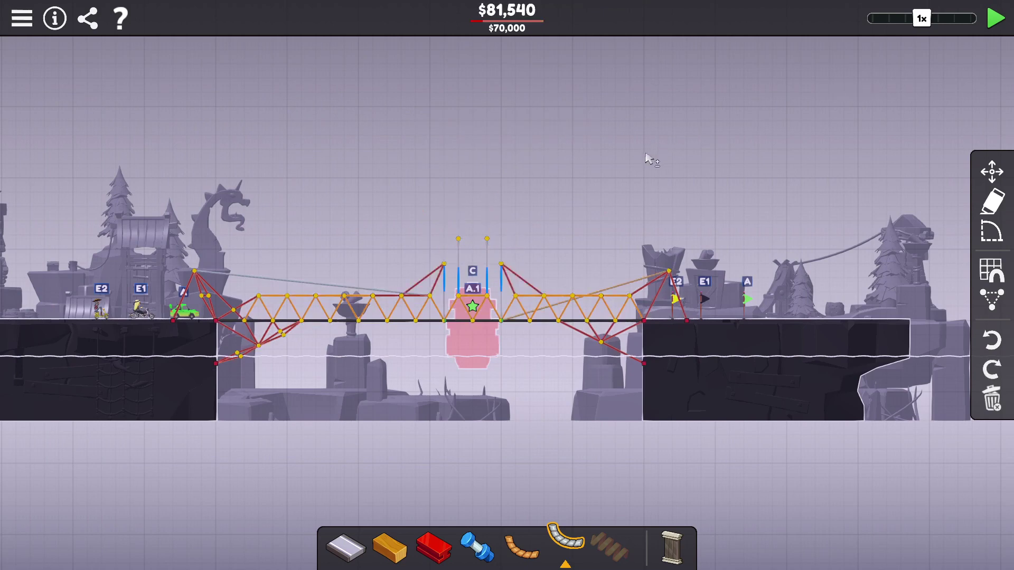
scroll(603, 197, up, 5)
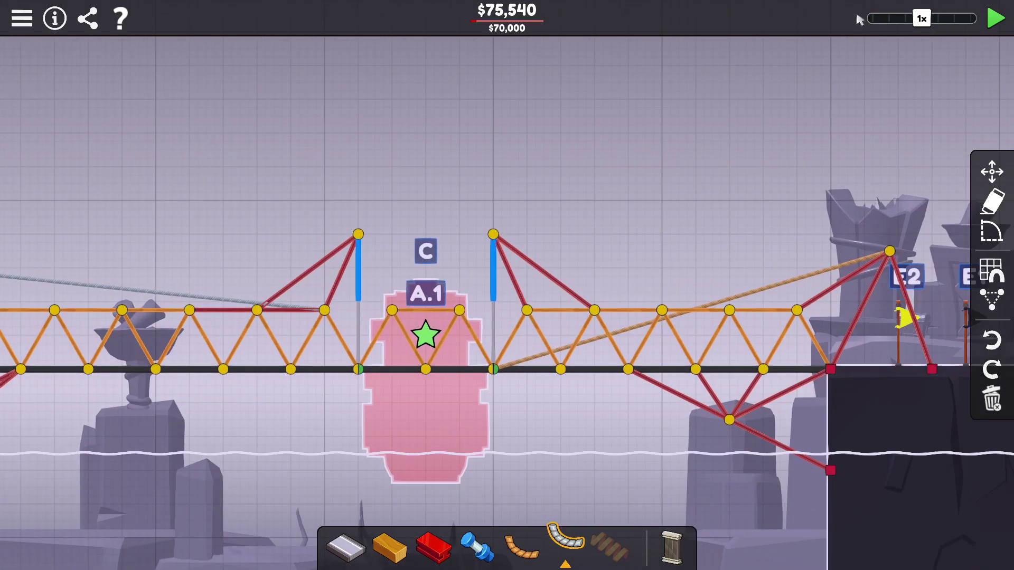
click(997, 19)
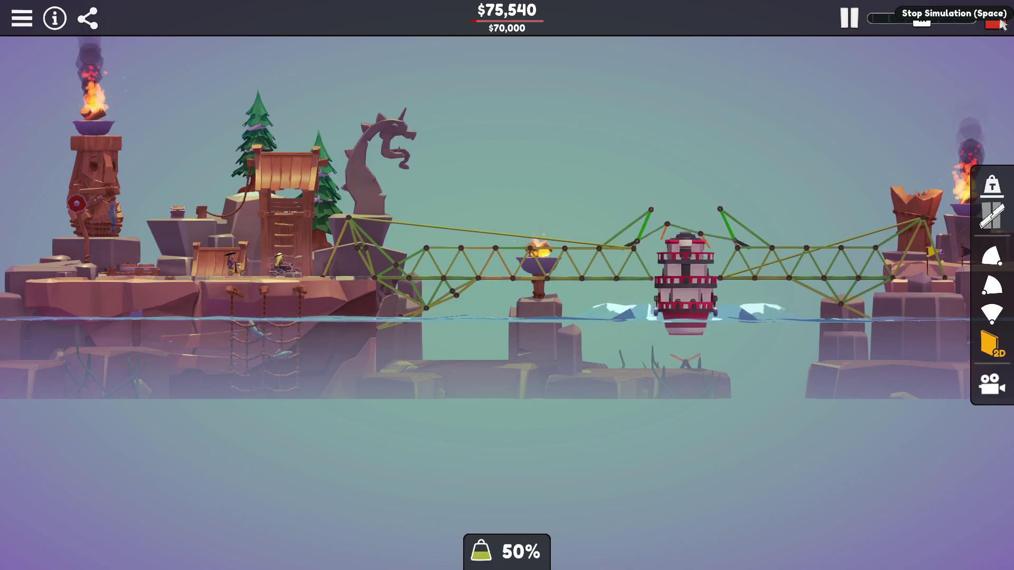
click(1001, 24)
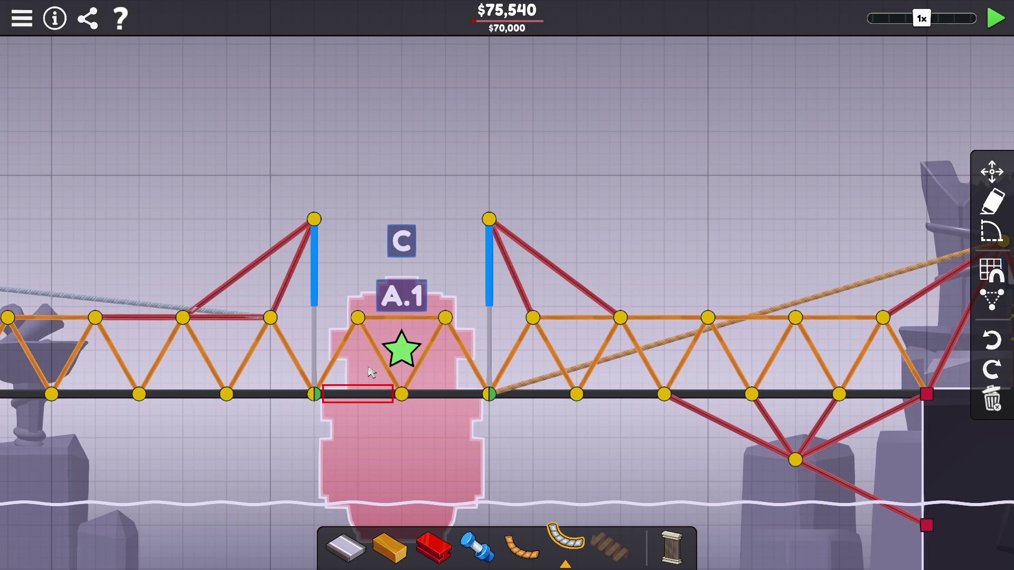
key(4)
click(357, 318)
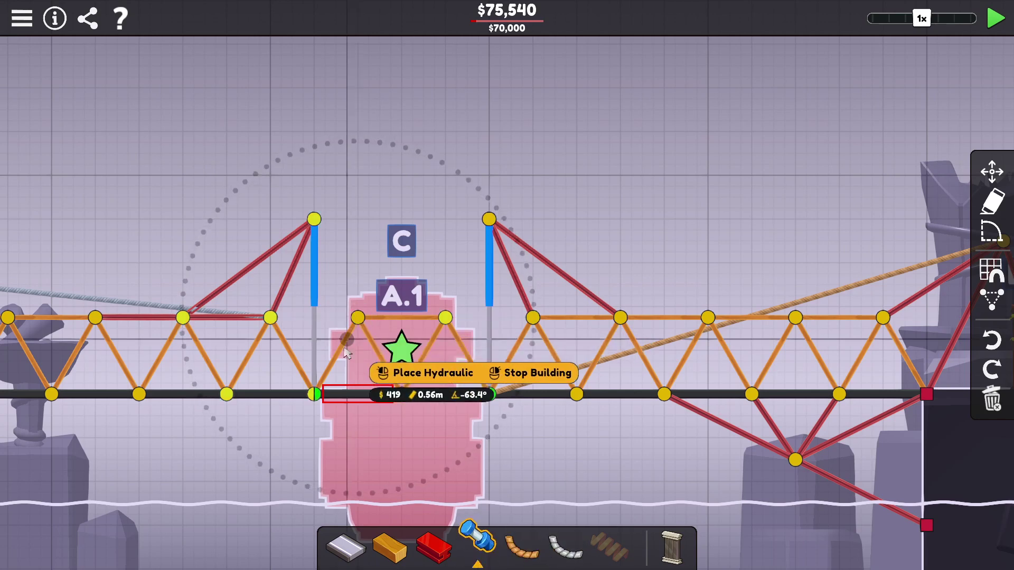
click(314, 393)
right_click(314, 394)
click(428, 342)
click(400, 393)
click(489, 393)
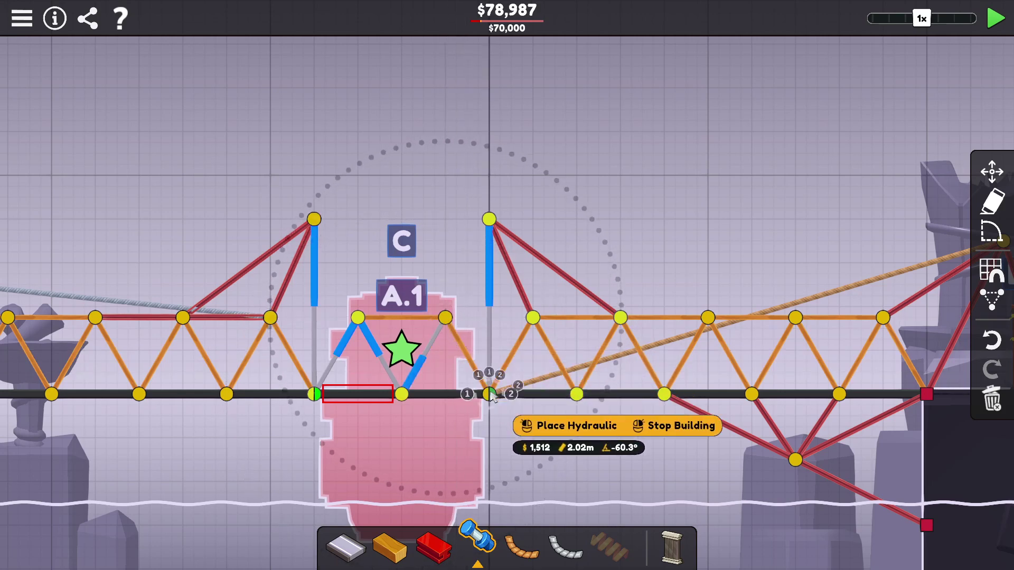
click(489, 393)
right_click(489, 393)
click(341, 386)
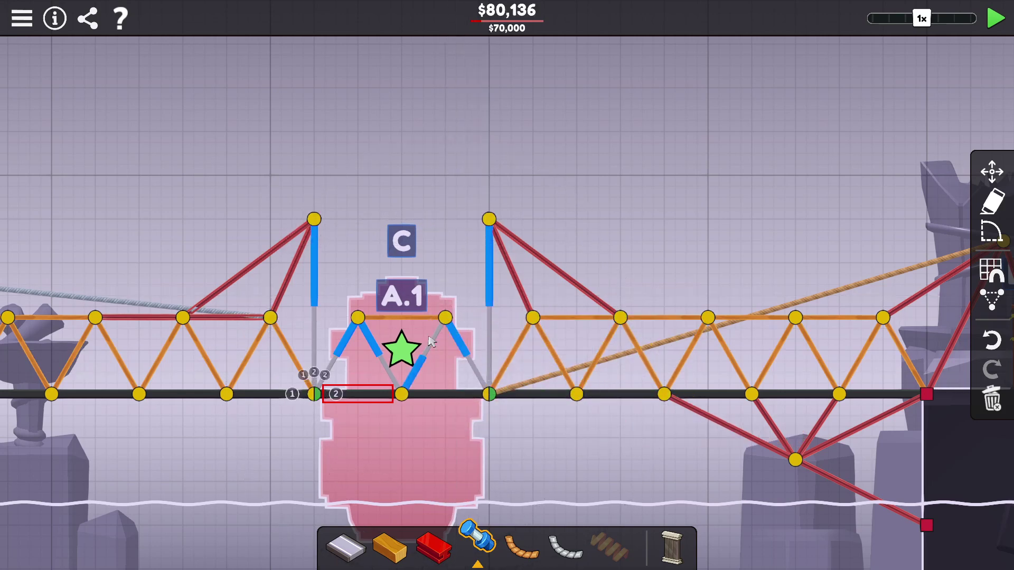
click(998, 24)
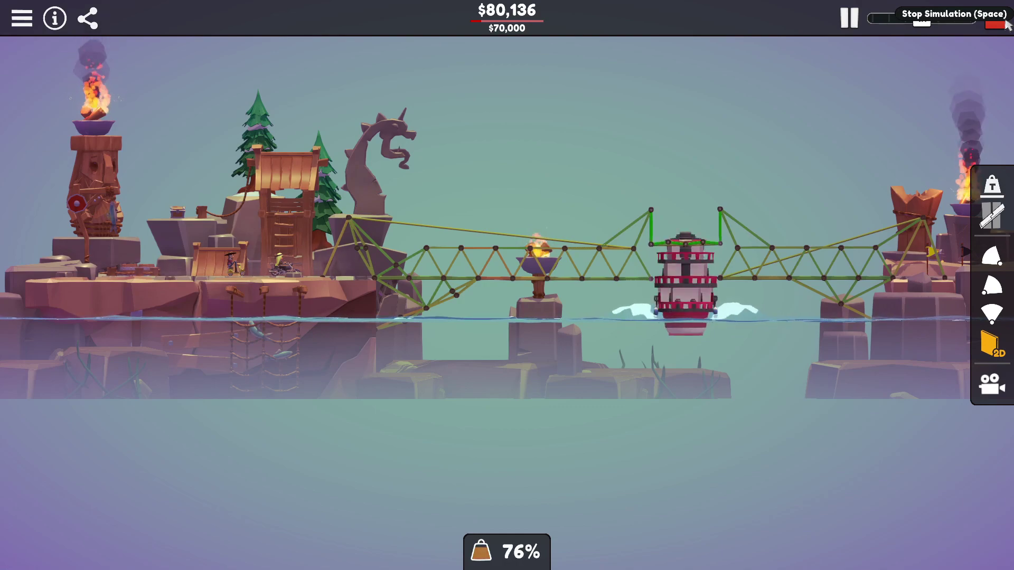
click(997, 22)
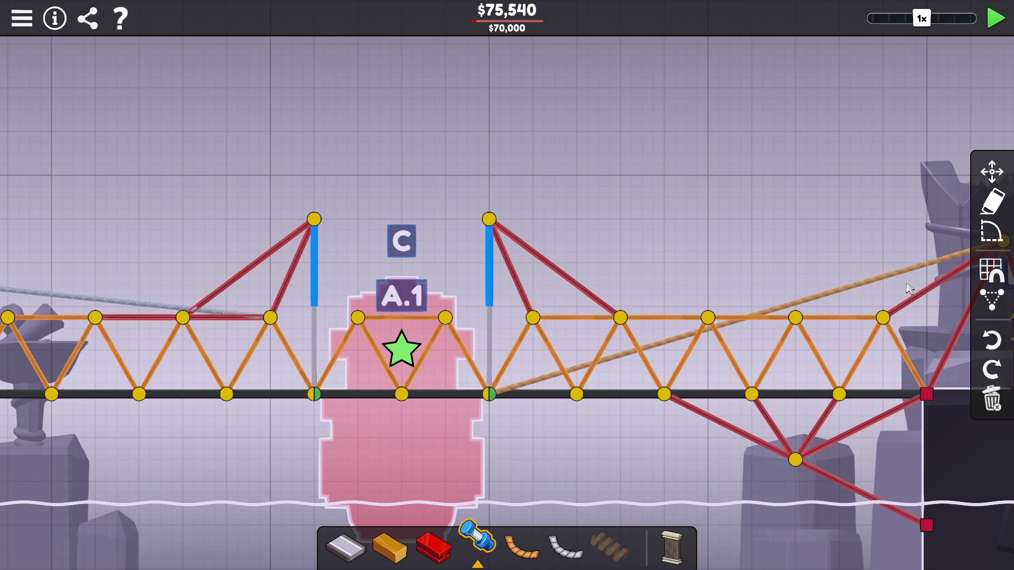
scroll(836, 285, down, 3)
scroll(784, 269, down, 2)
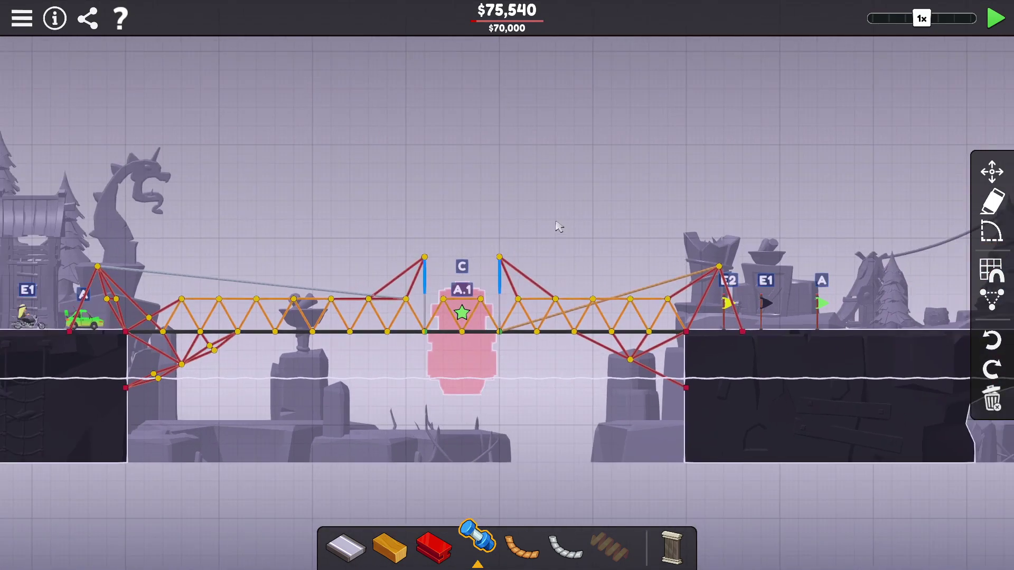
- Save the $75,540 design to a new slot under the default dated name
drag(627, 220, 670, 211)
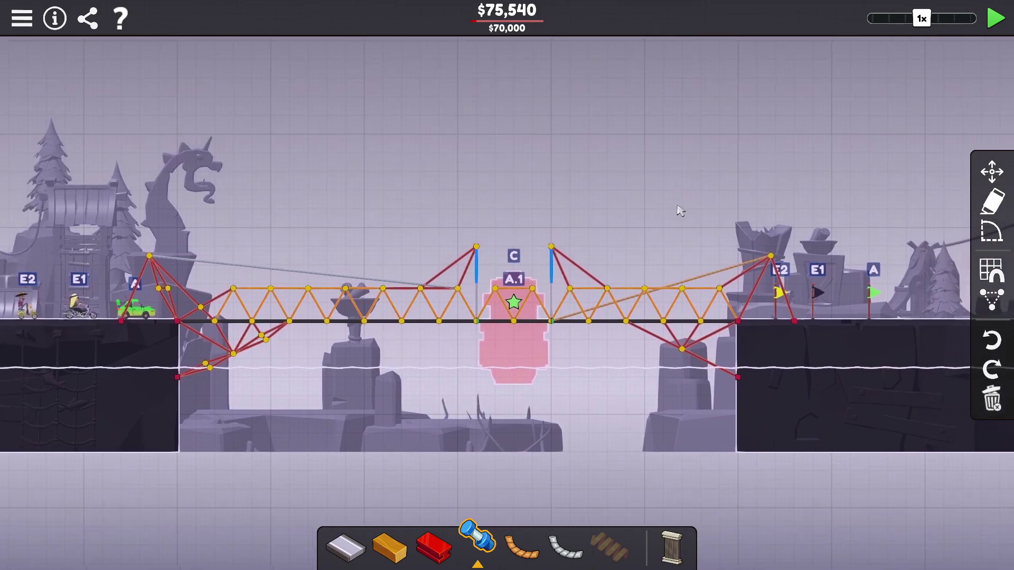
key(Escape)
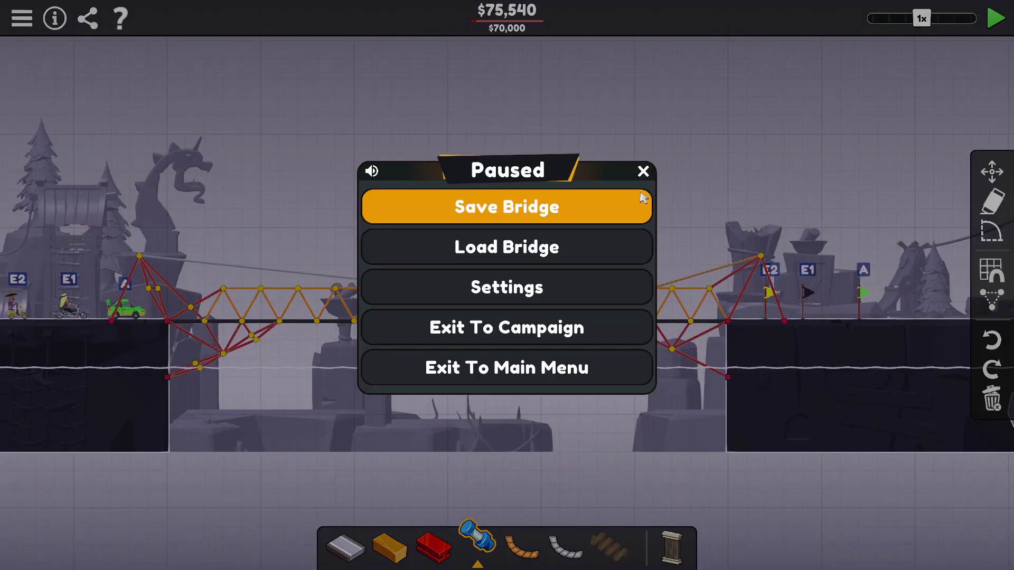
click(552, 218)
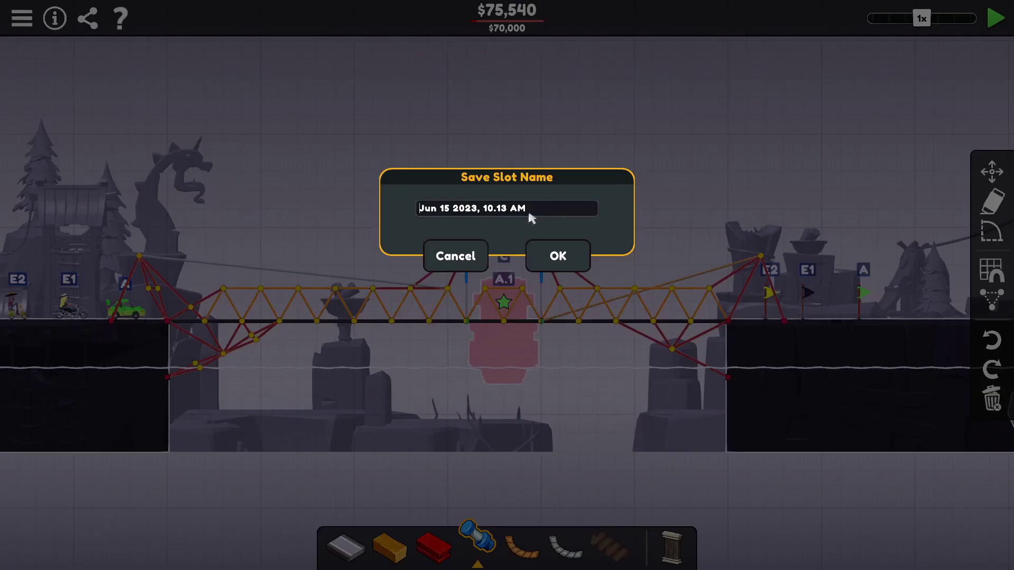
click(557, 256)
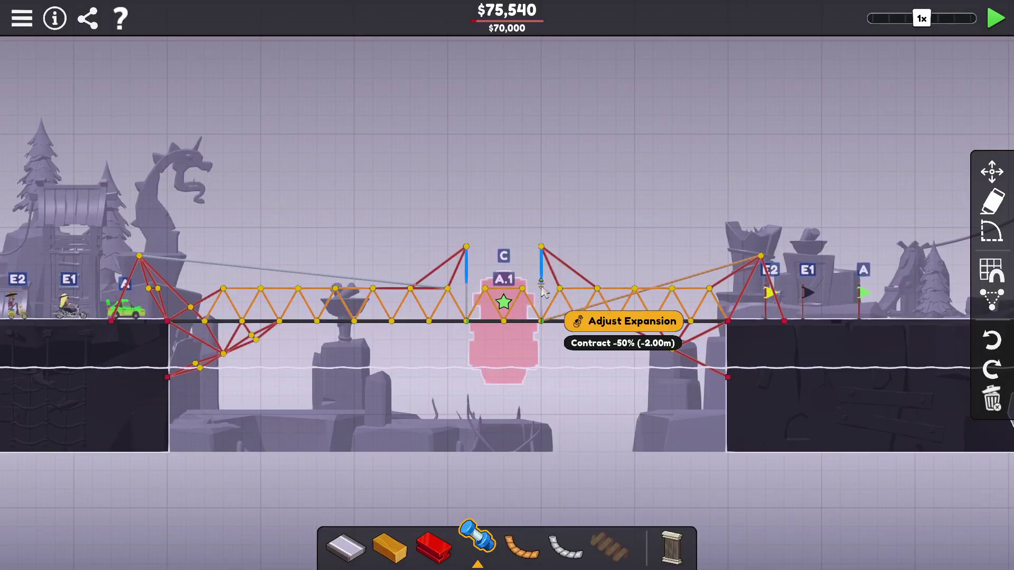